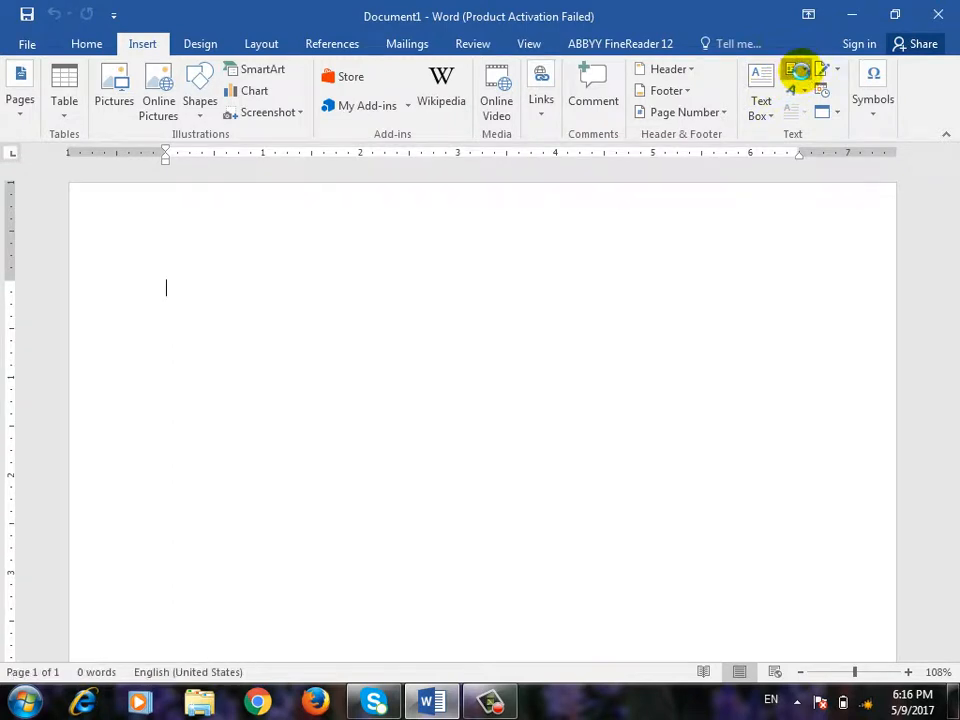
- Browse the Quick Parts gallery and close it without inserting anything
left_click(797, 70)
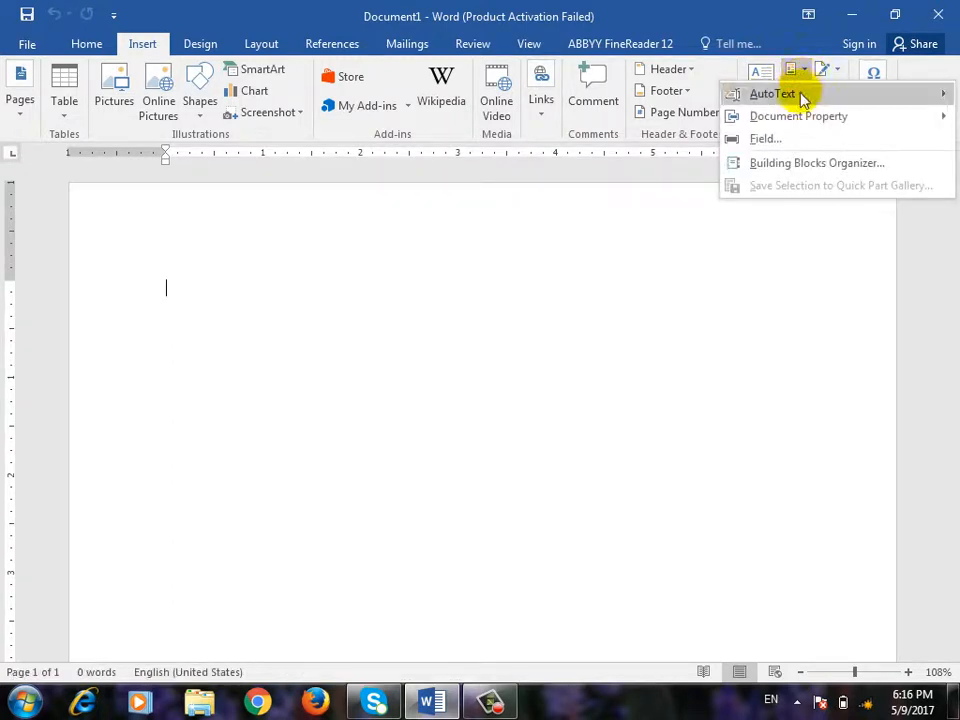
mouse_move(801, 95)
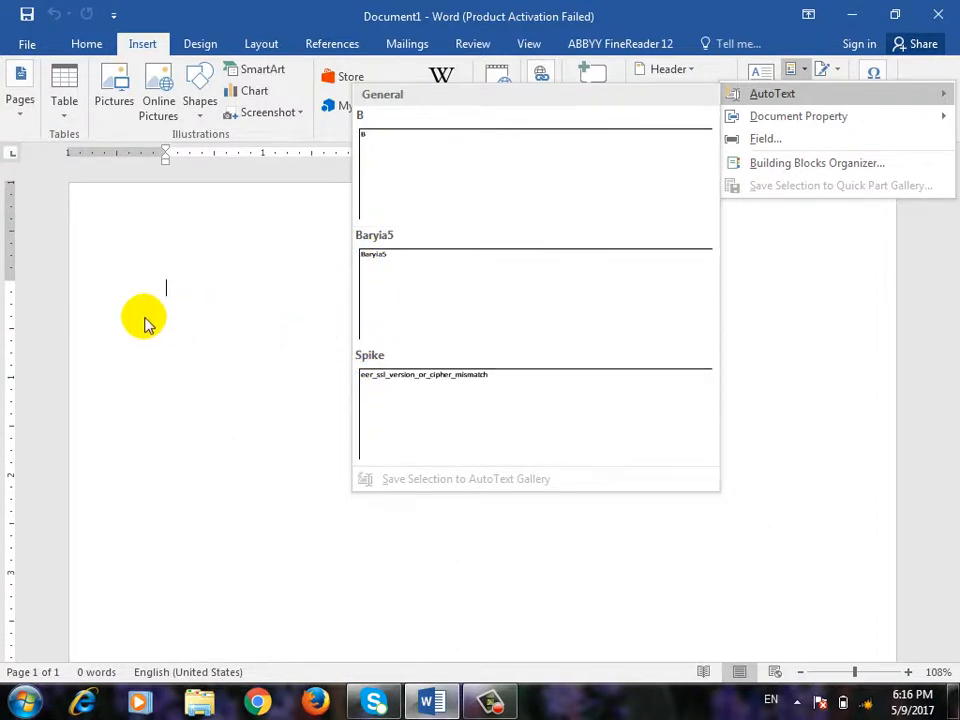
left_click(230, 310)
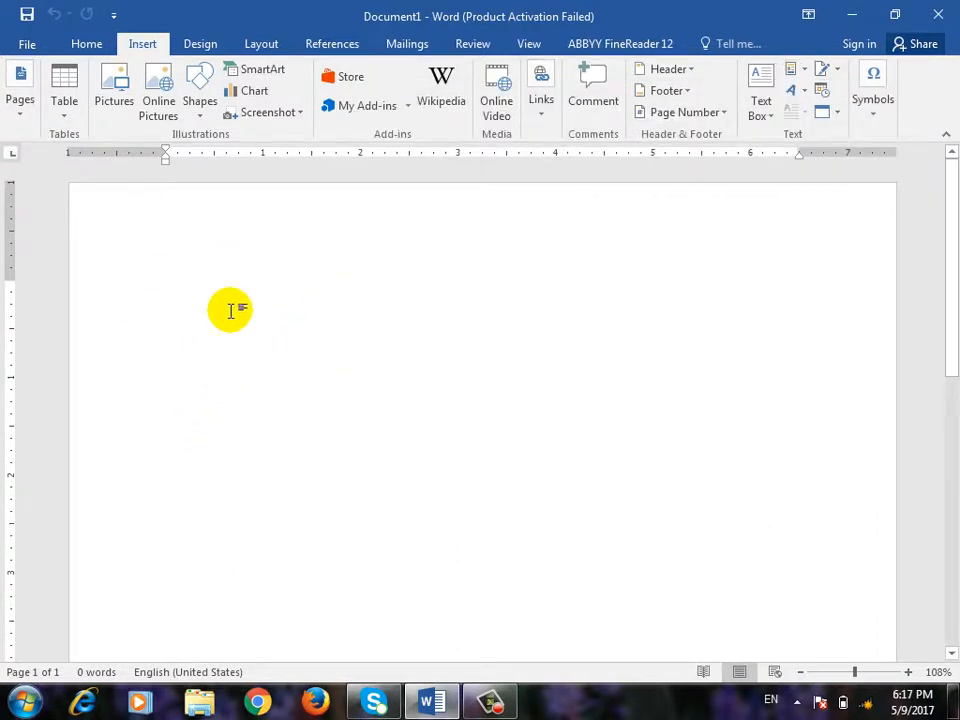
- Type 'Barya Institute of information technology' on the first line, correcting typos
type("Ba")
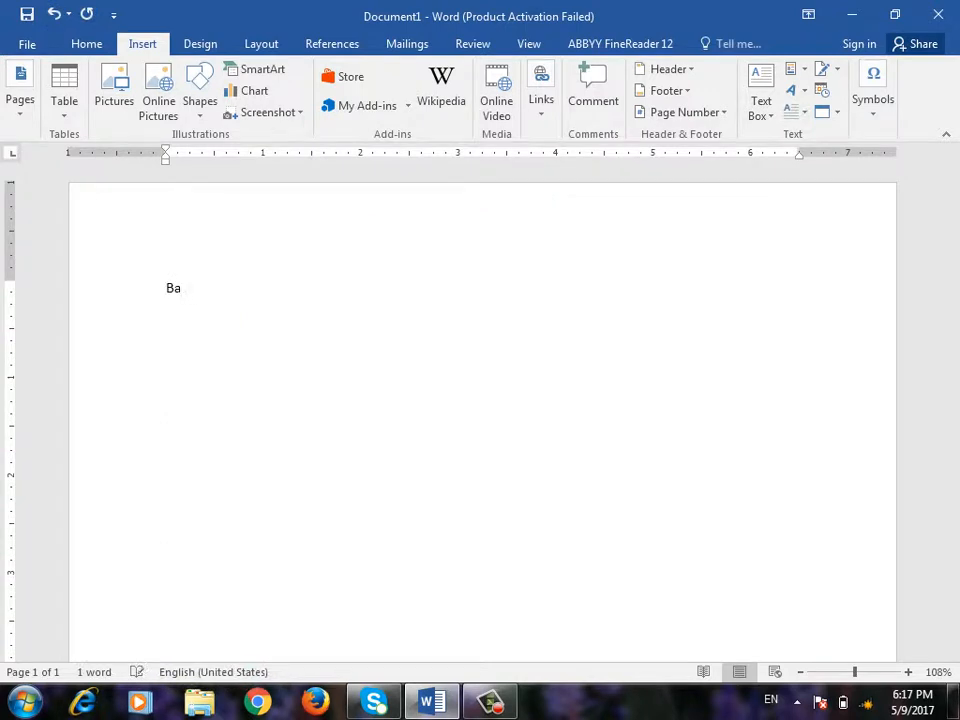
type("rya Institute")
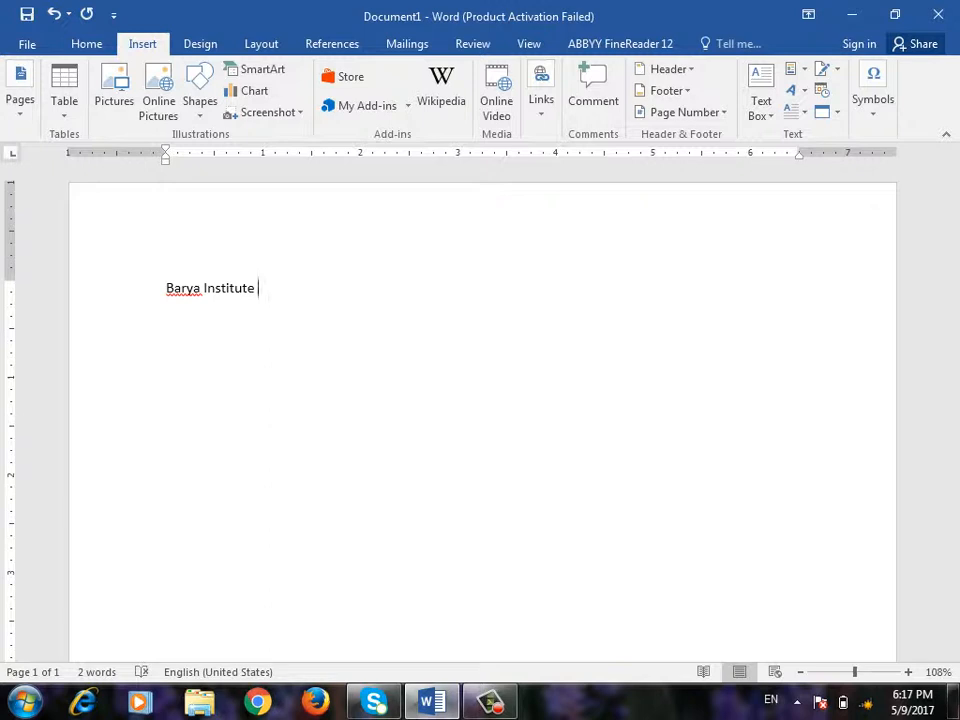
type("inf")
key("BackSpace")
key("BackSpace")
key("BackSpace")
type("on f")
key("BackSpace")
key("BackSpace")
type("f information ")
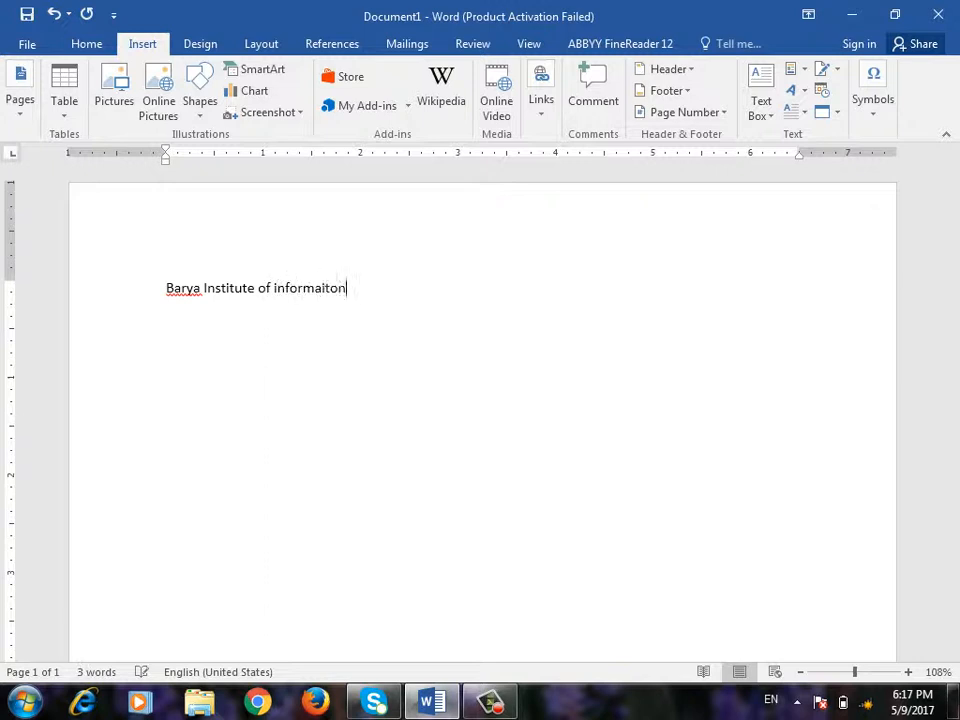
type("technology")
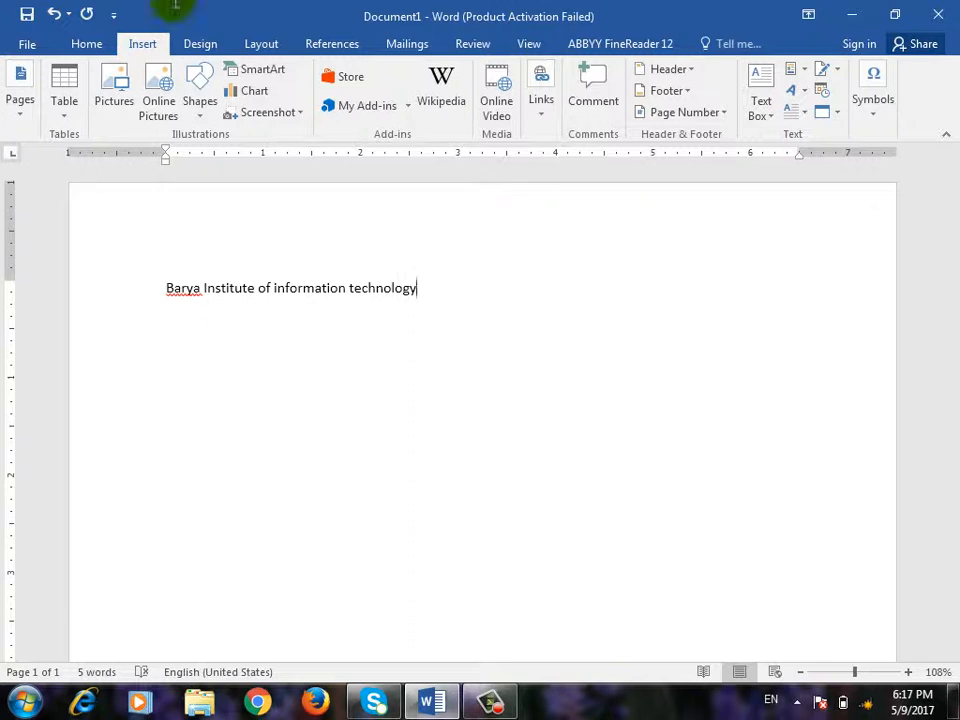
- Select the Barya Institute line and try saving it to the AutoText gallery
left_click_drag(444, 296, 168, 292)
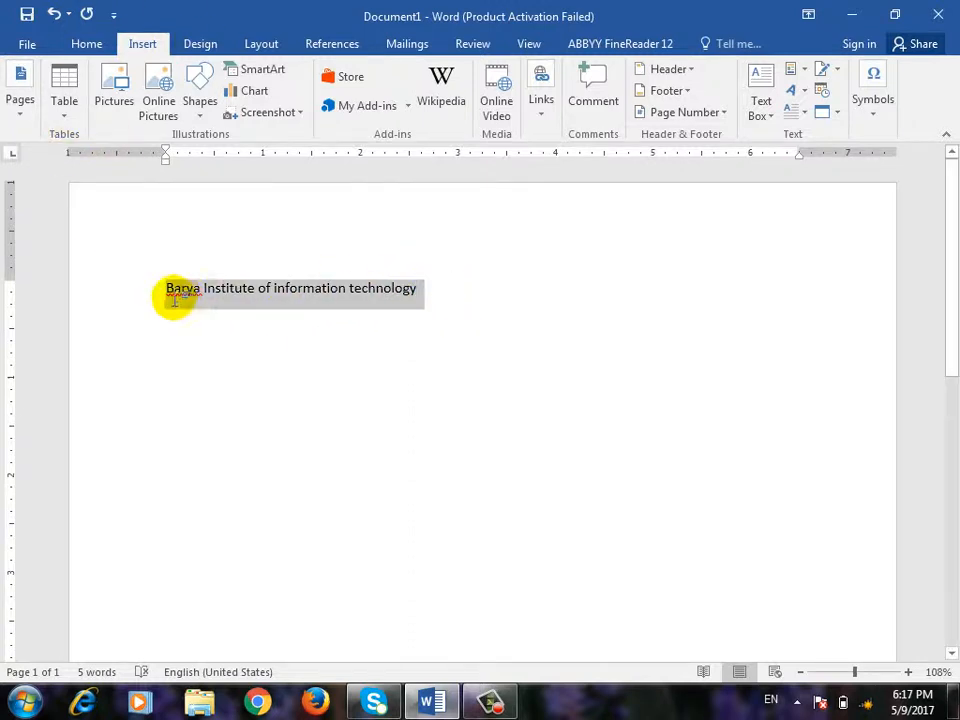
left_click(808, 76)
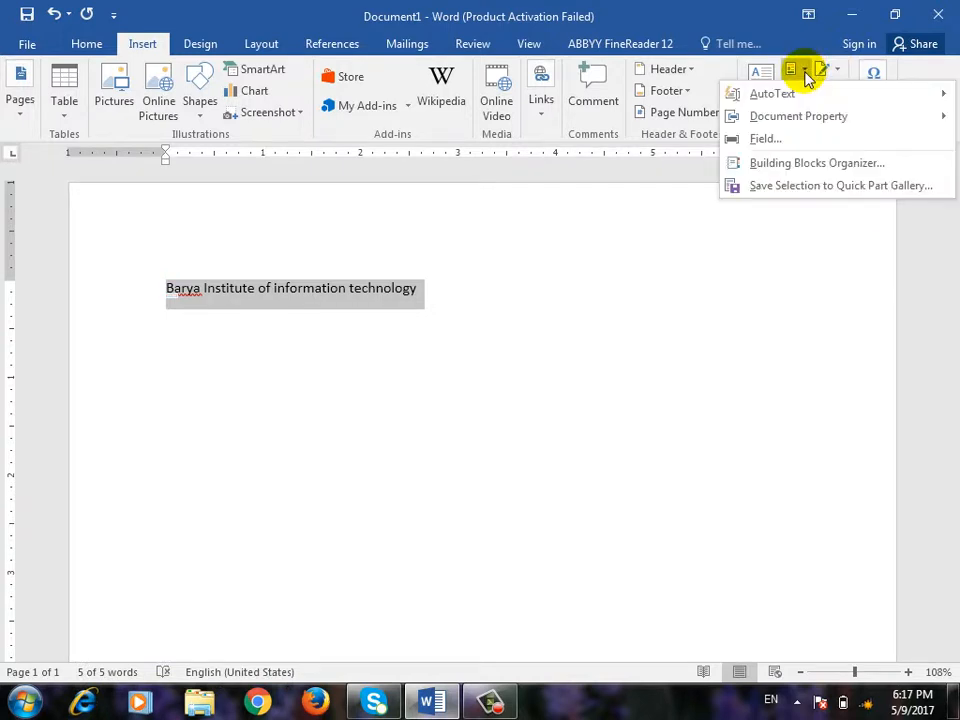
mouse_move(797, 92)
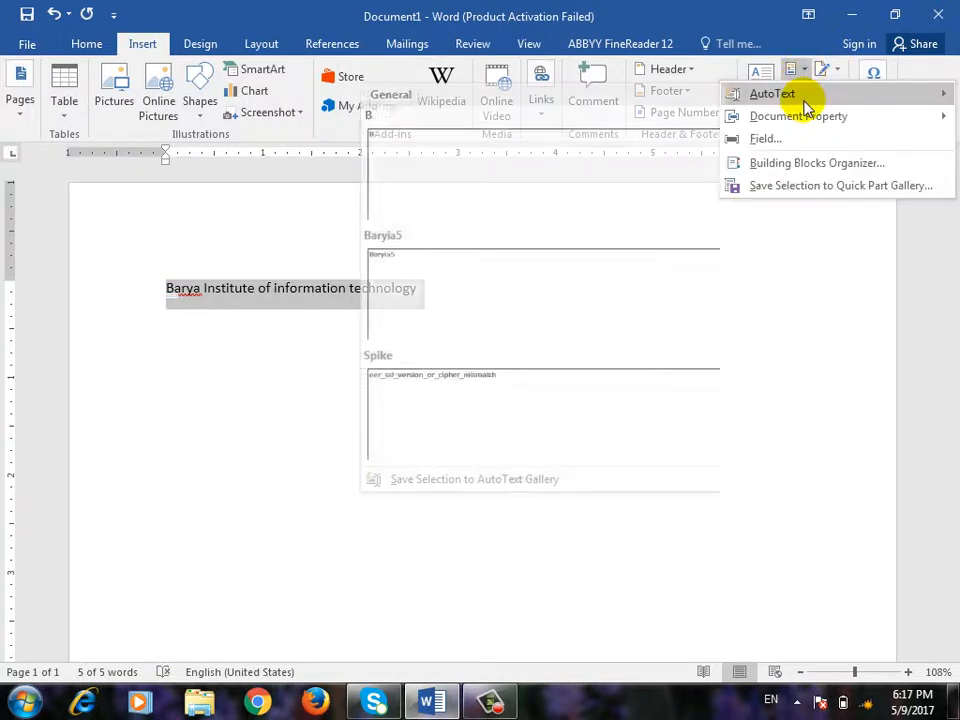
left_click(446, 484)
left_click(673, 270)
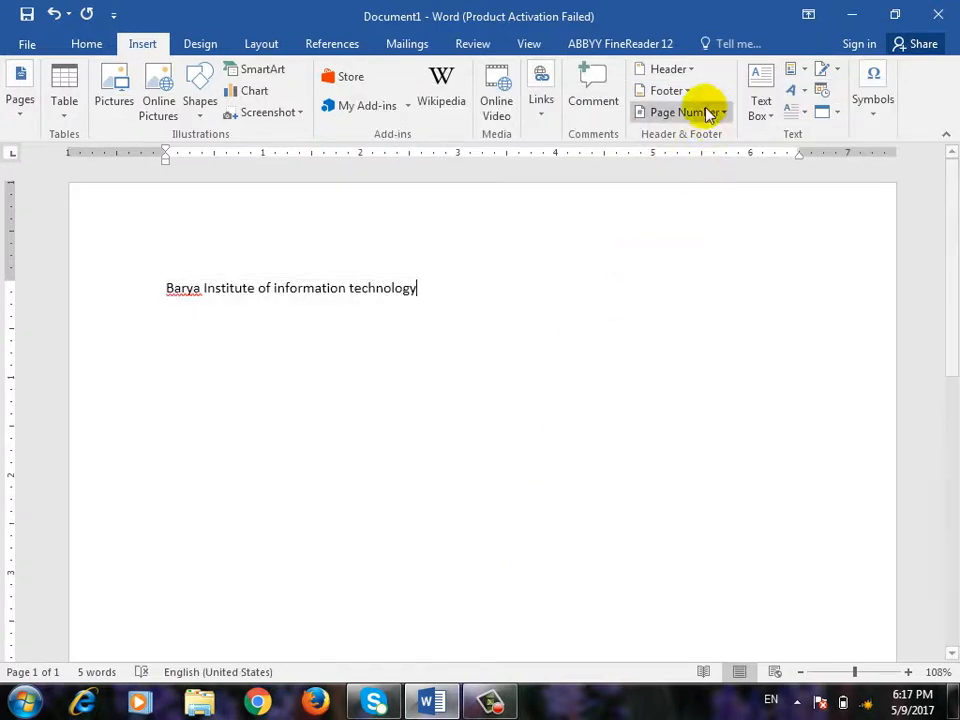
left_click(806, 72)
mouse_move(806, 93)
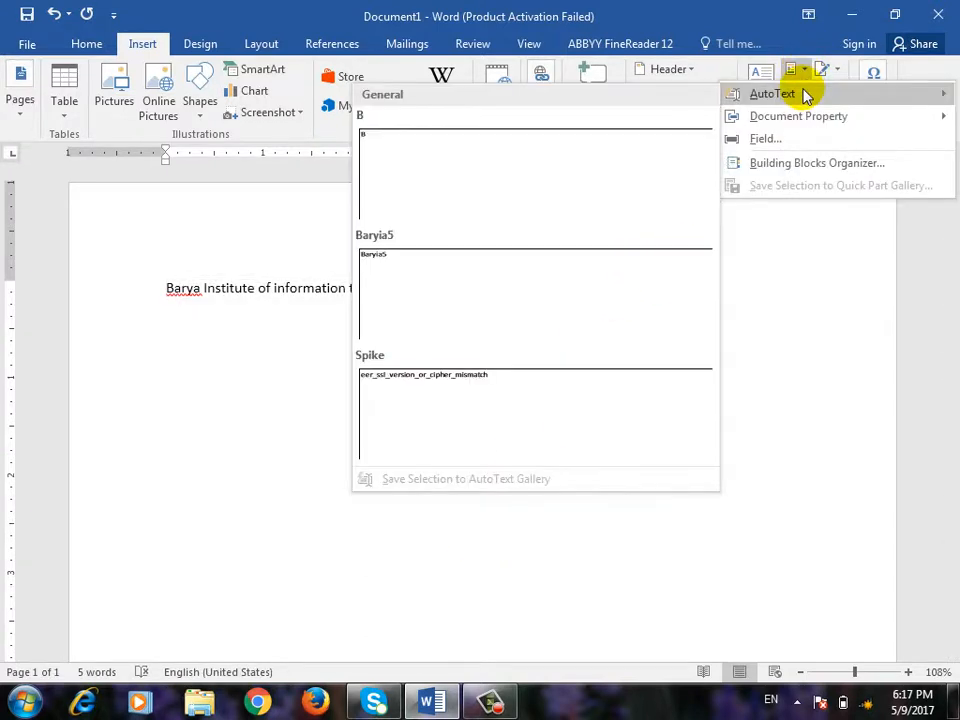
left_click(837, 531)
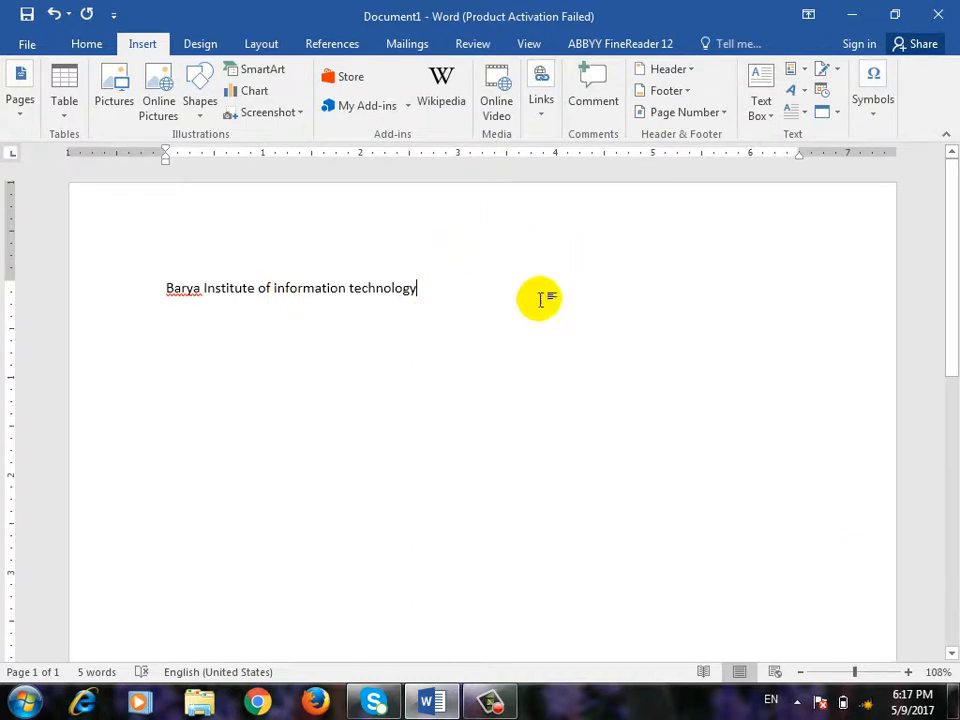
- Save the selected line as AutoText entry 'Barya Institute' and start a new line
left_click_drag(451, 288, 134, 314)
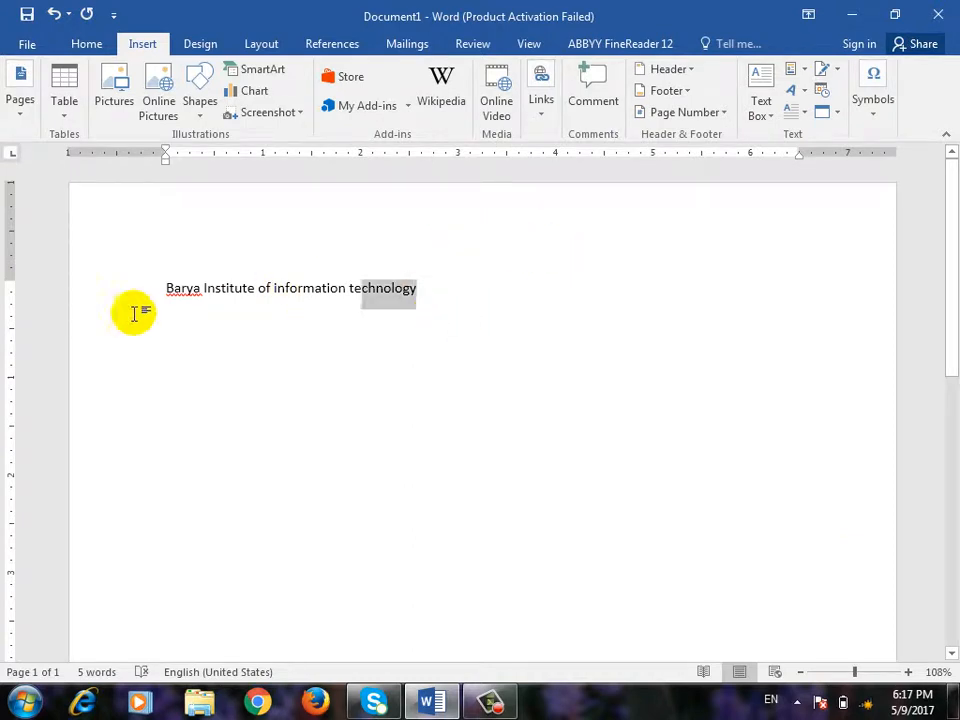
left_click(818, 68)
mouse_move(760, 93)
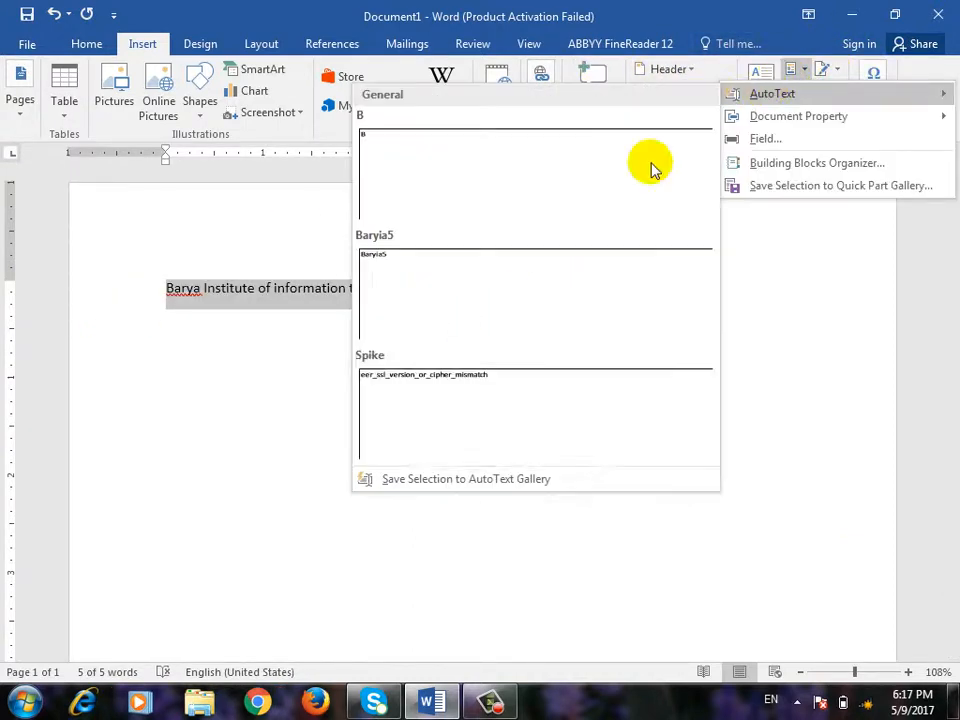
left_click(422, 490)
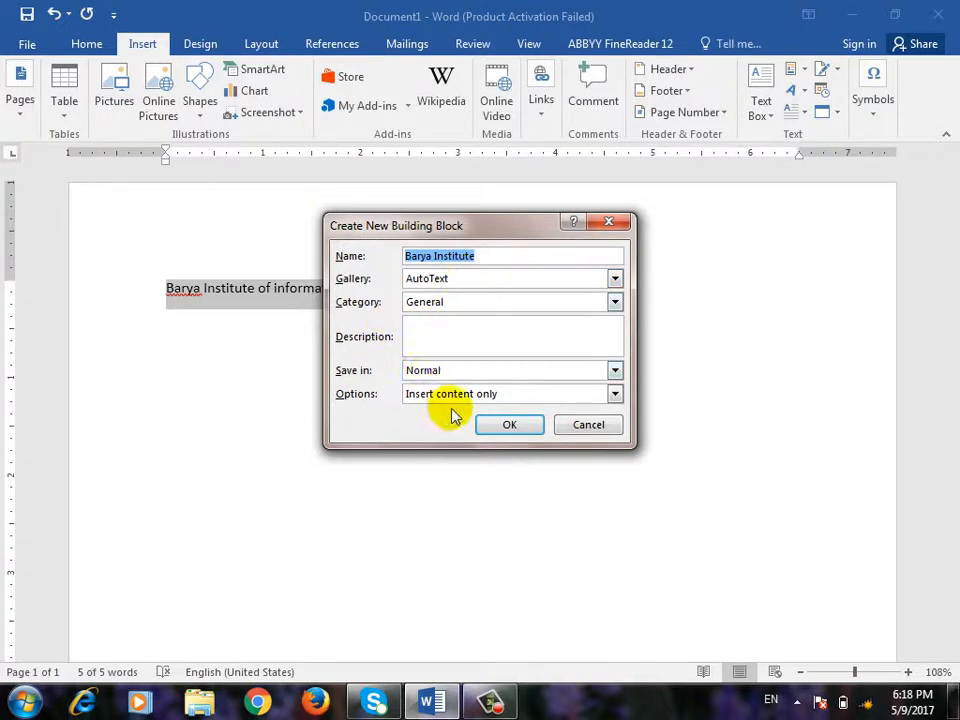
left_click(503, 429)
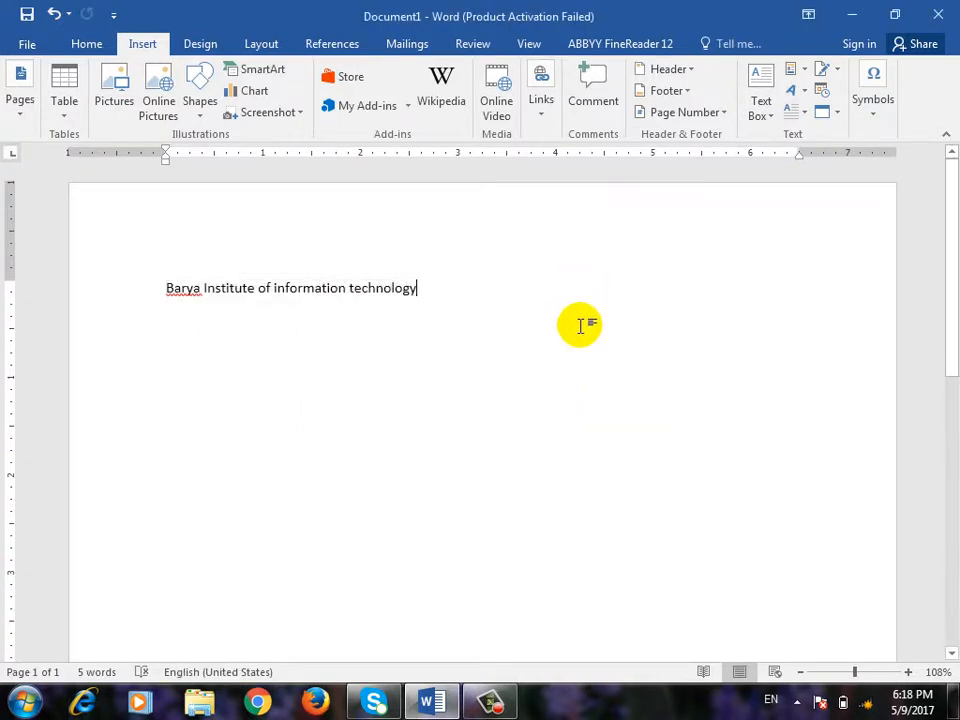
key("Return")
key("Return")
- Insert the Barya Institute AutoText entry twice below the original line
left_click(803, 72)
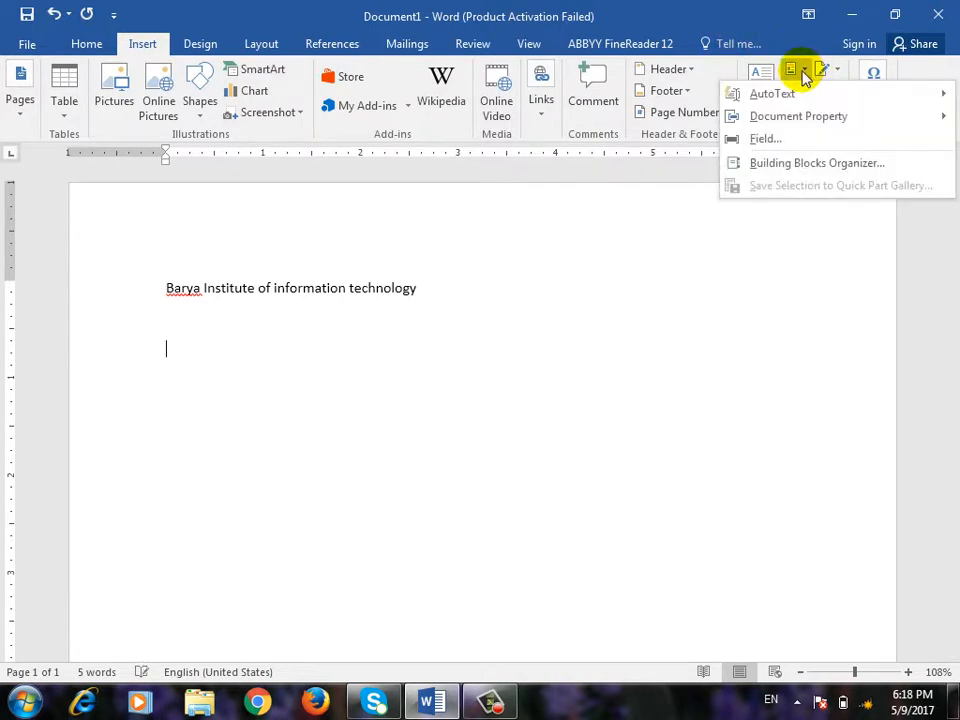
mouse_move(793, 94)
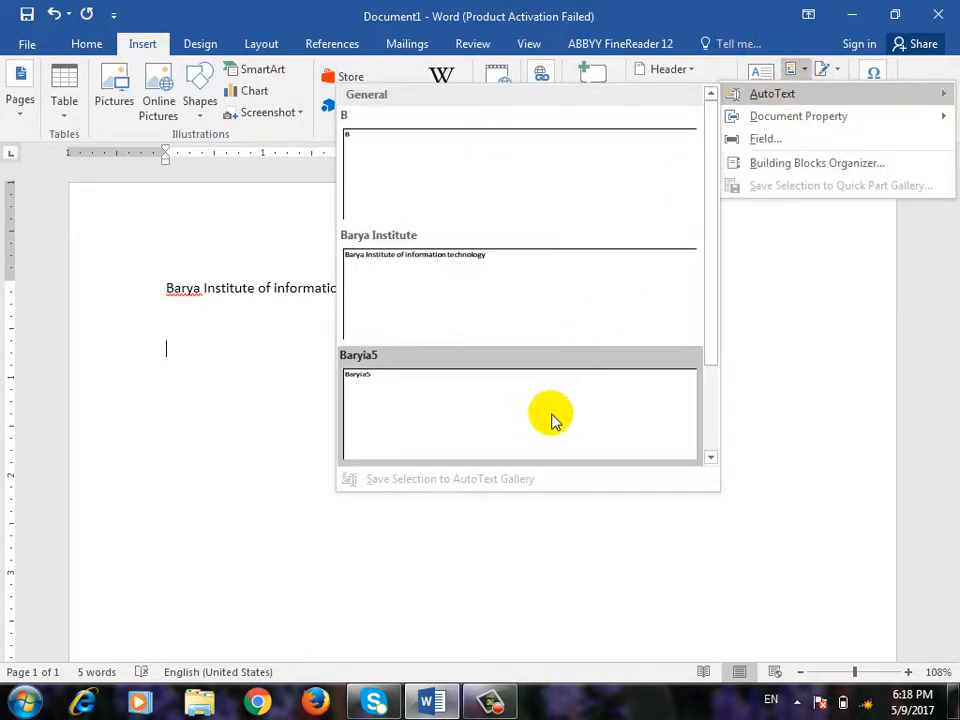
left_click(517, 300)
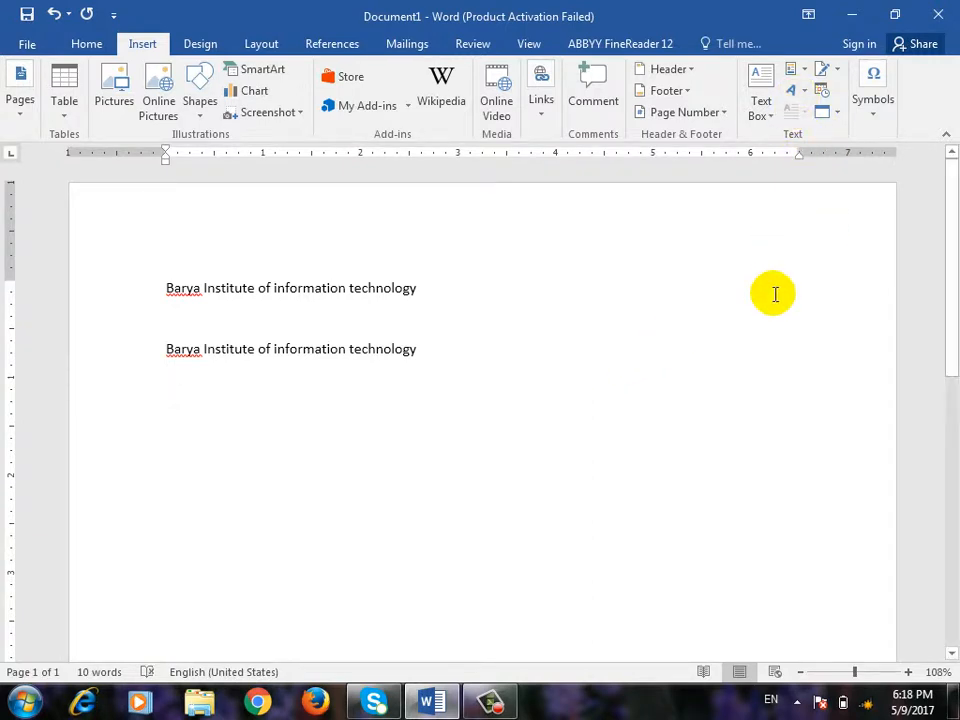
left_click(797, 70)
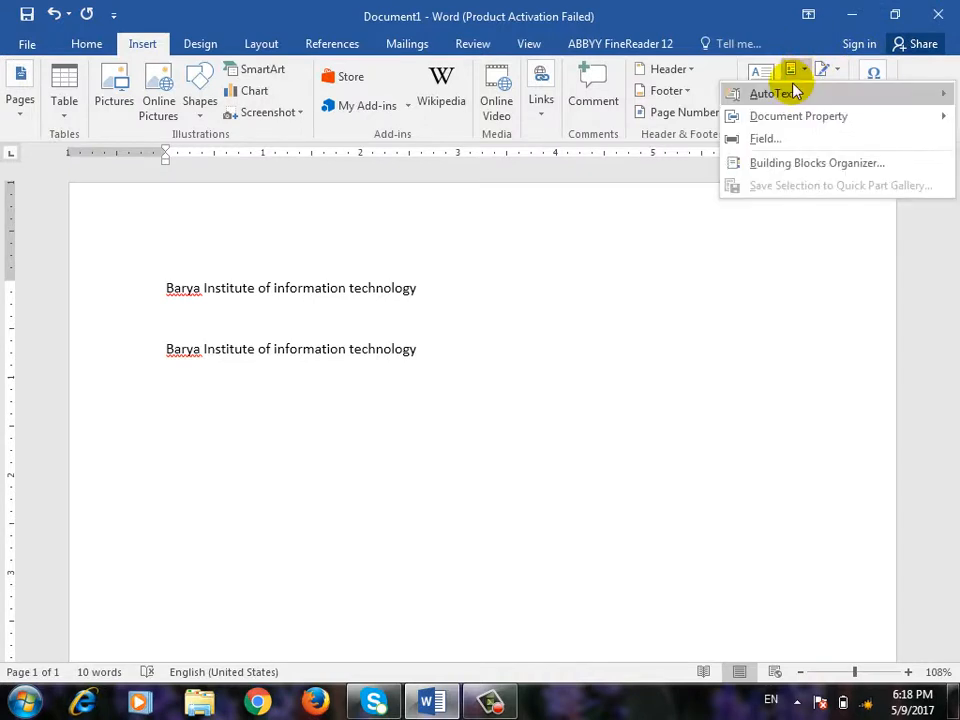
mouse_move(793, 92)
left_click(435, 300)
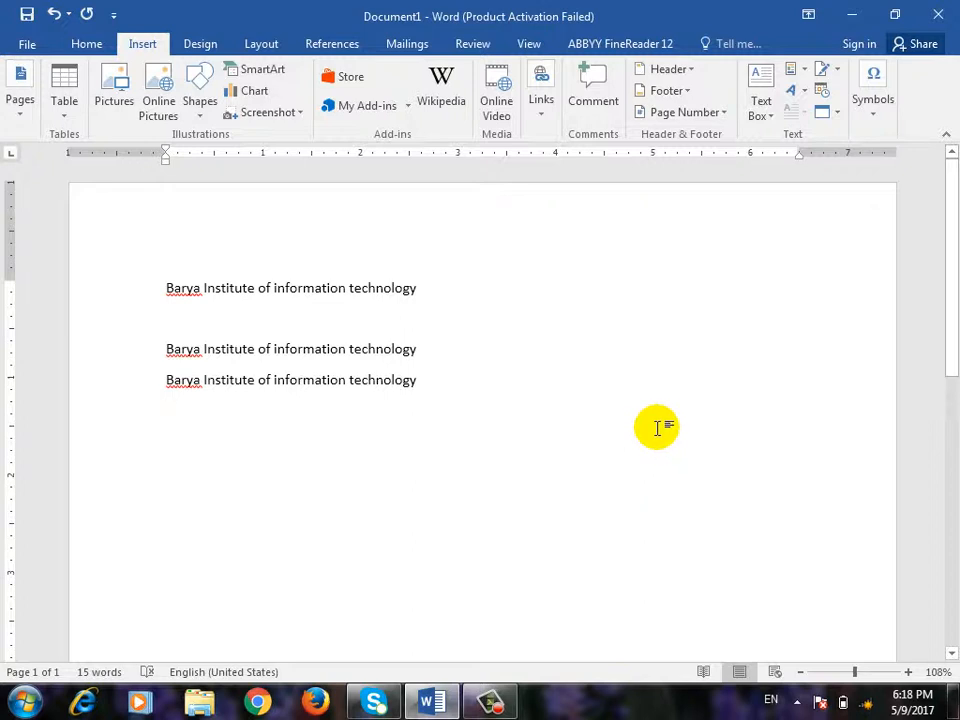
left_click(802, 72)
- Close the open menus and add a blank line below the institute lines
mouse_move(827, 120)
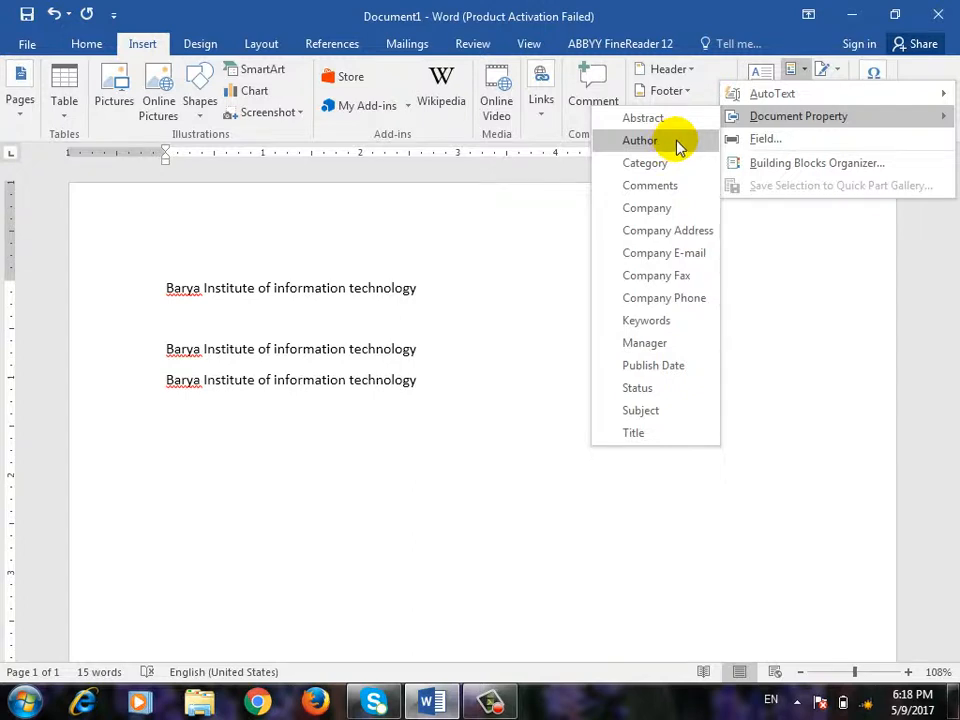
left_click(461, 437)
key("Return")
key("Return")
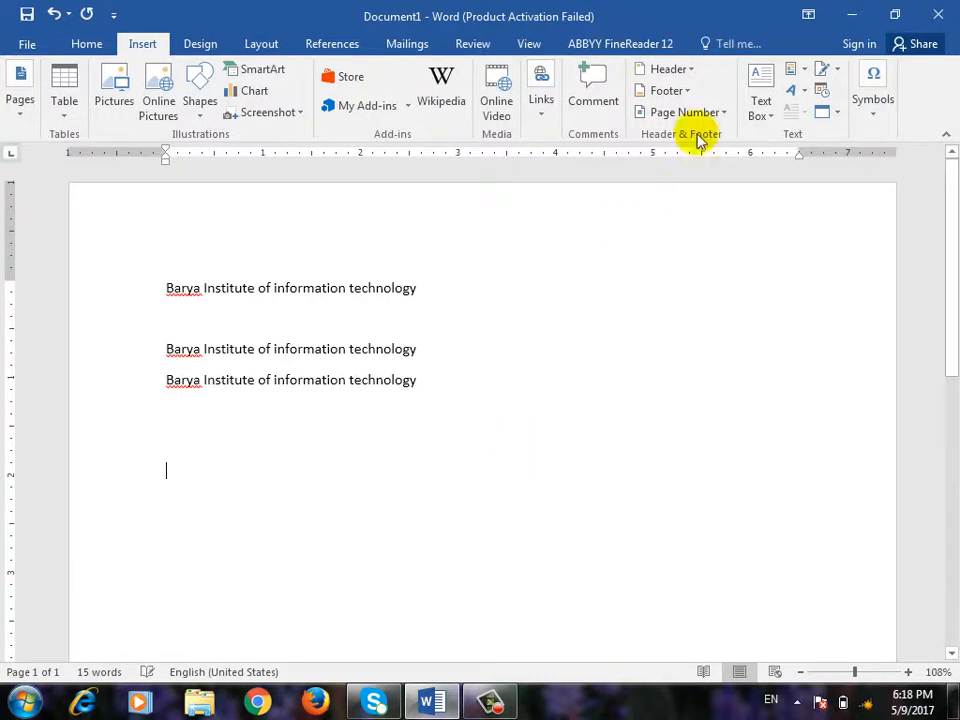
- Insert the Author document property and place the caret on the empty line below
left_click(812, 74)
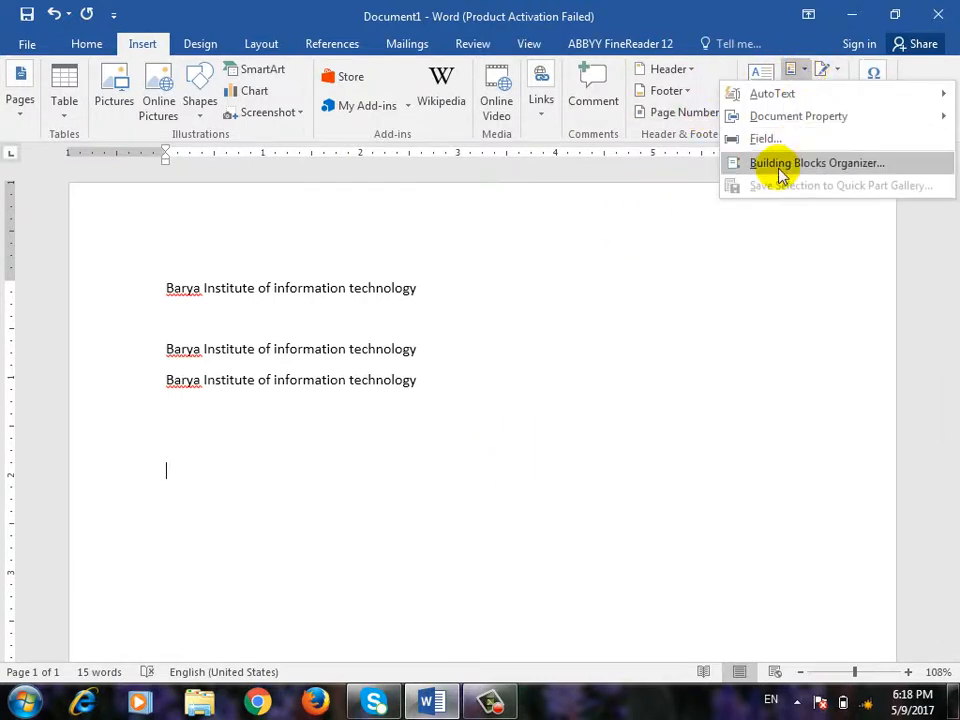
mouse_move(782, 114)
left_click(680, 146)
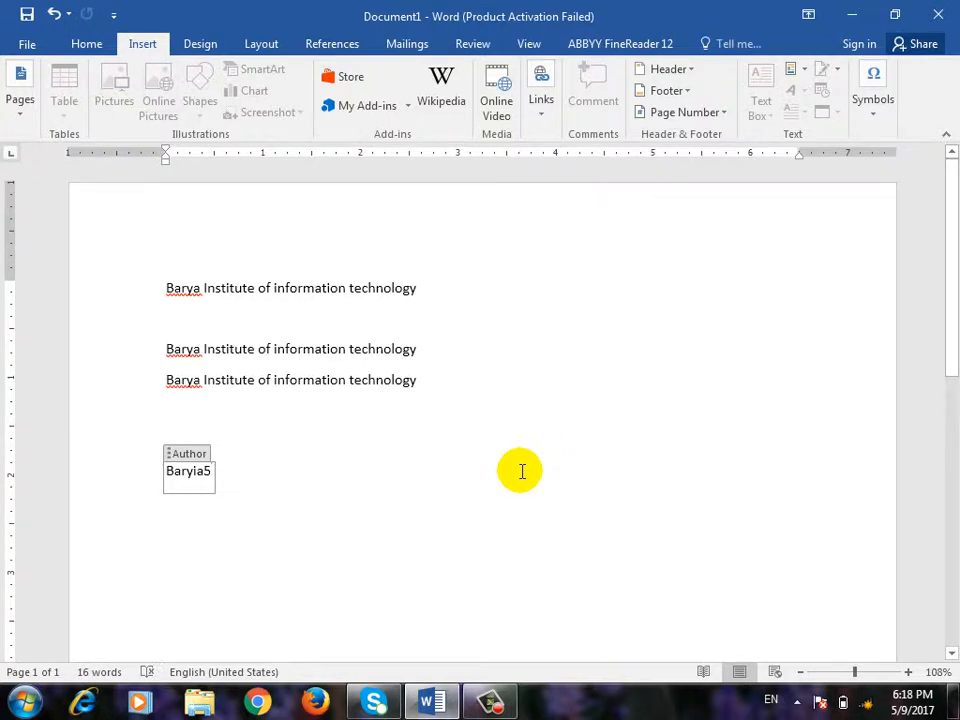
left_click(545, 506)
key("Return")
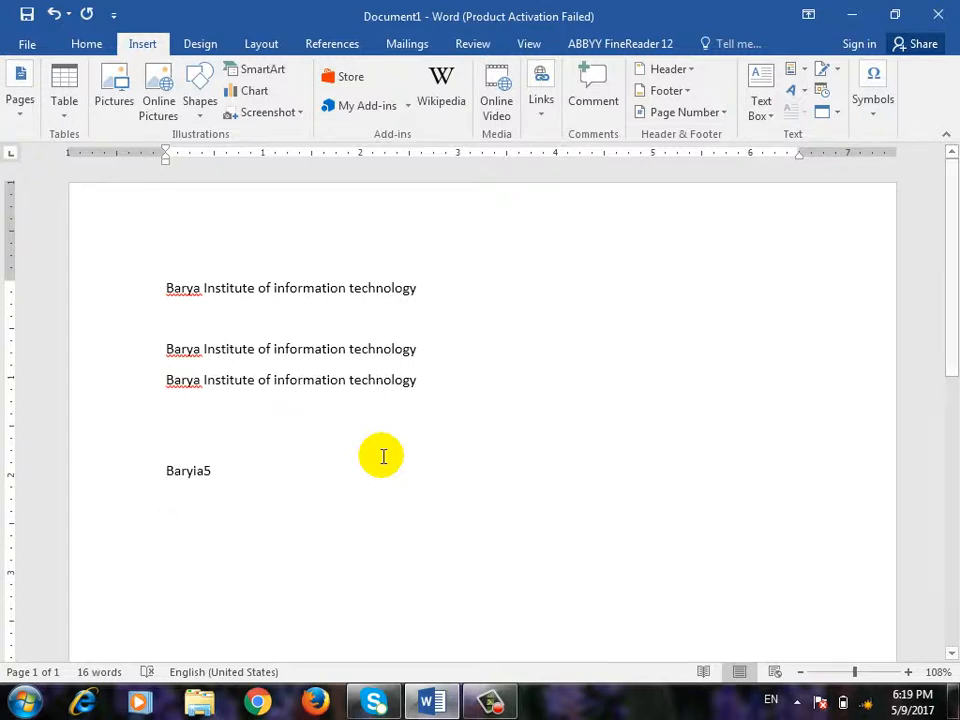
left_click(490, 700)
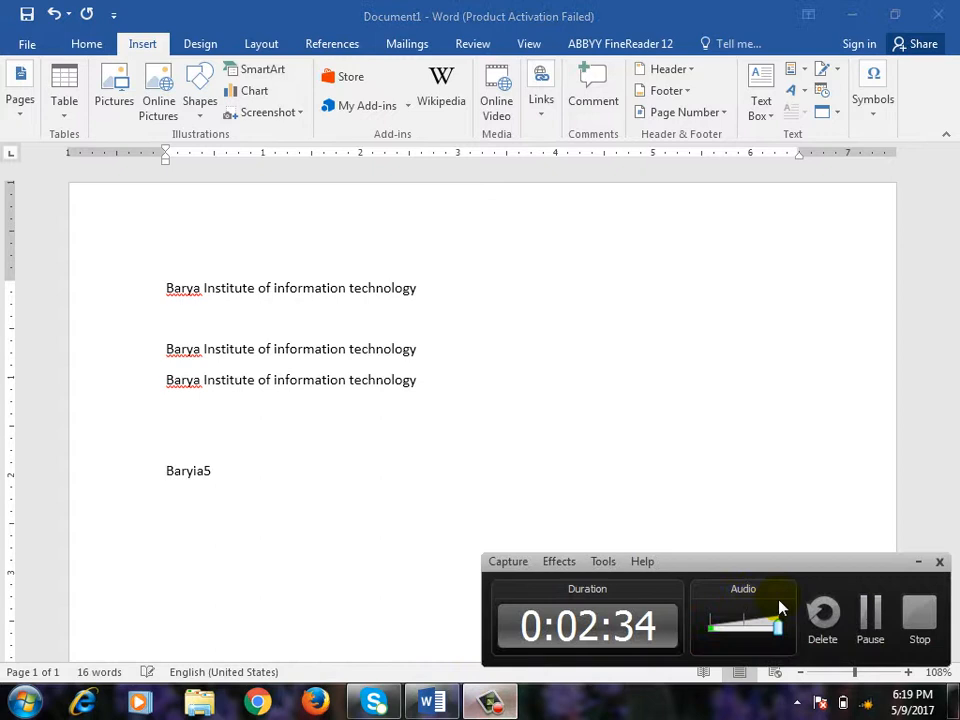
left_click(883, 632)
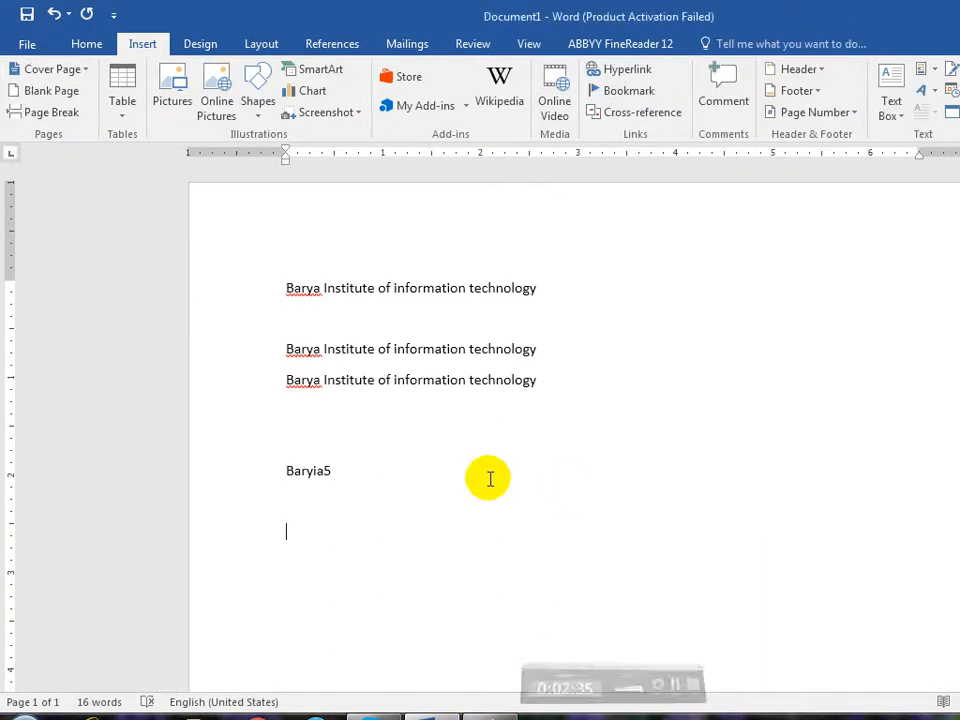
left_click(485, 477)
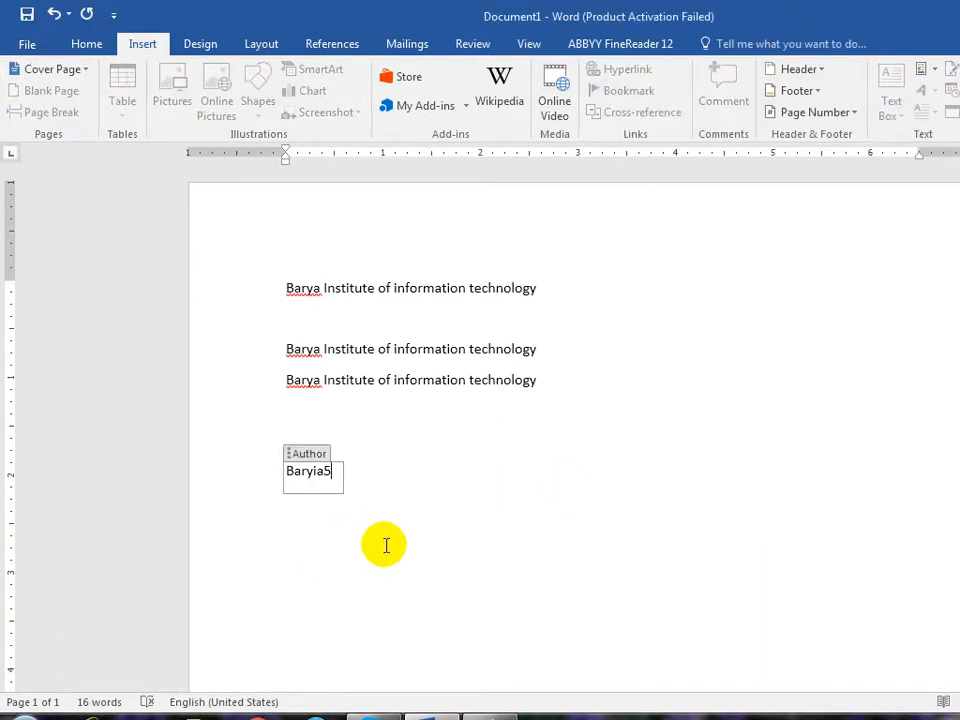
left_click(386, 540)
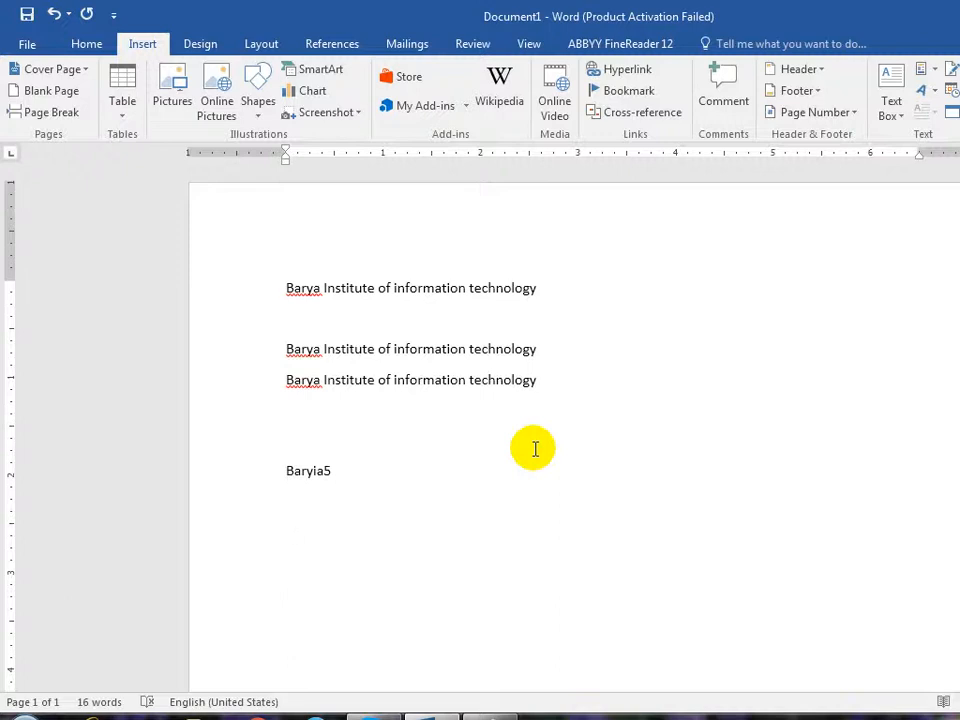
left_click(27, 44)
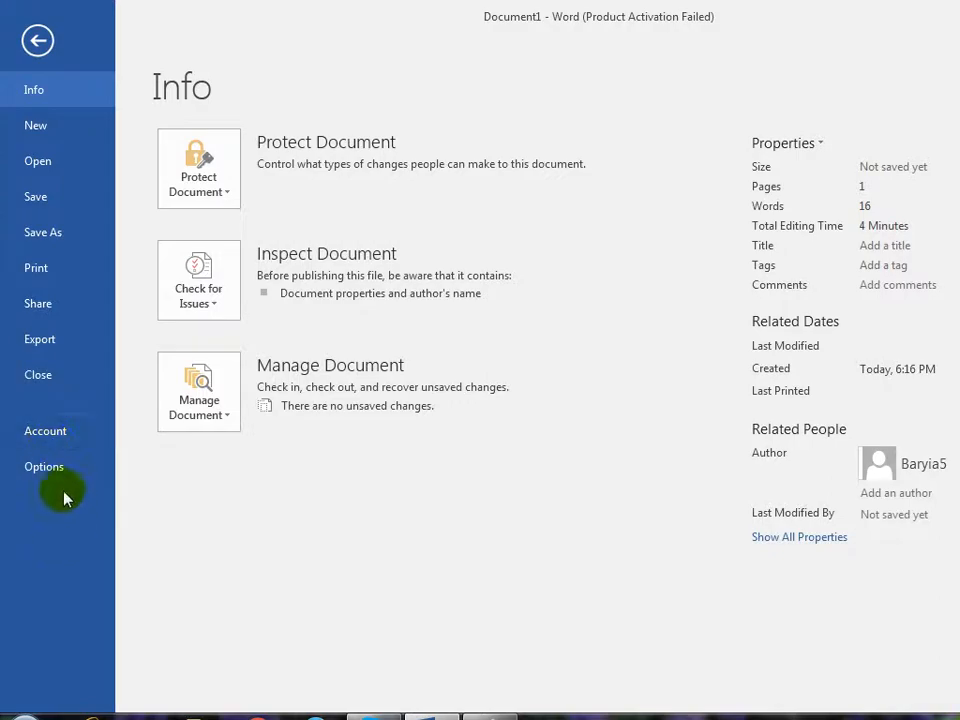
left_click(60, 470)
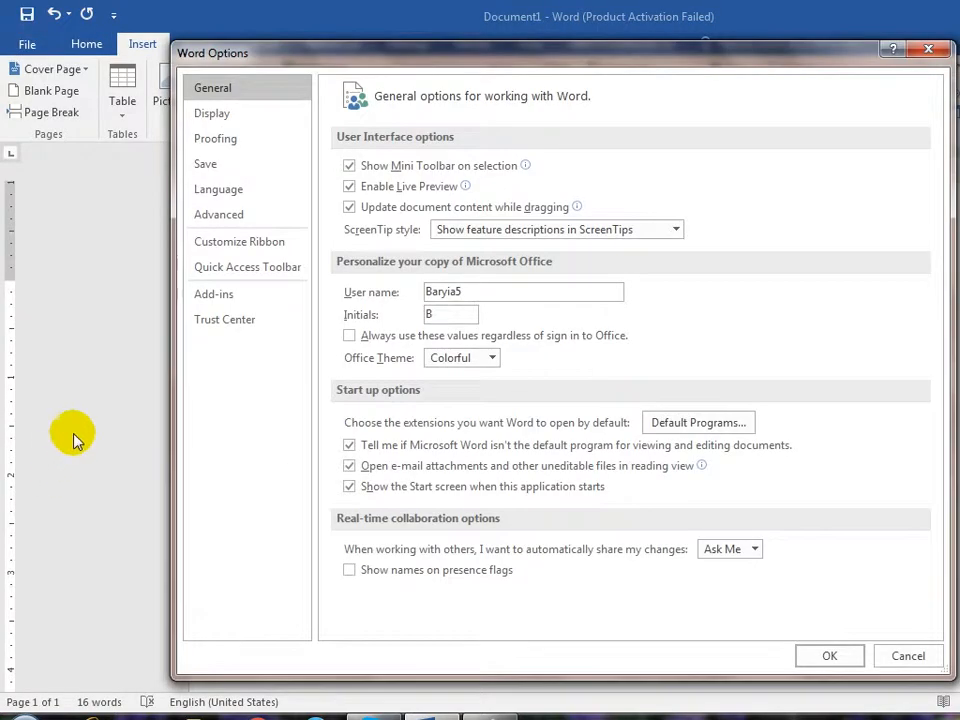
key("Escape")
left_click(27, 44)
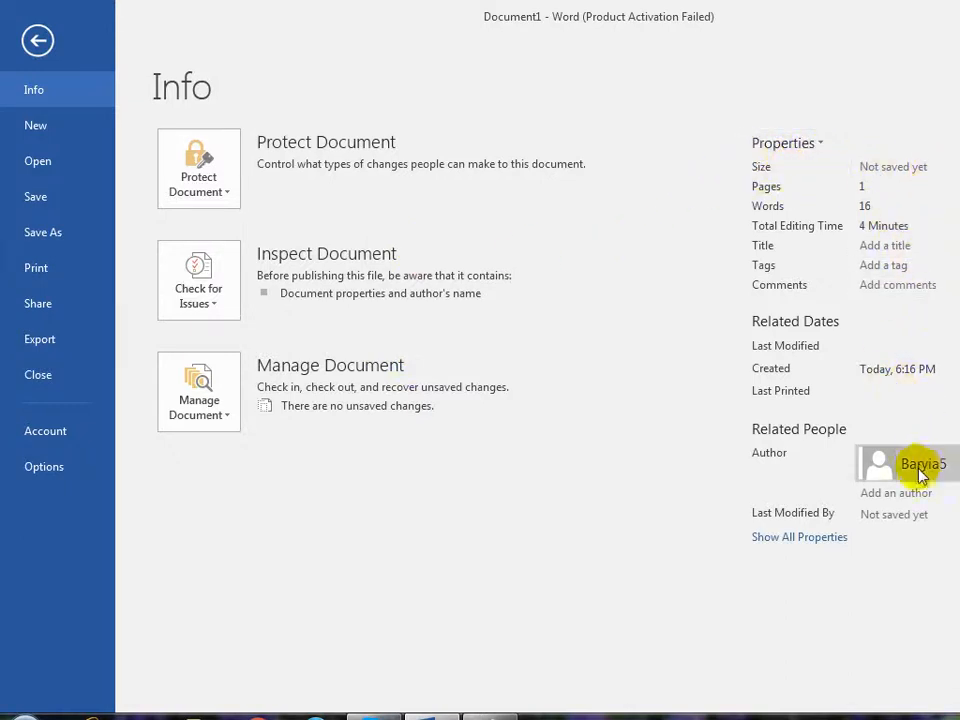
mouse_move(946, 480)
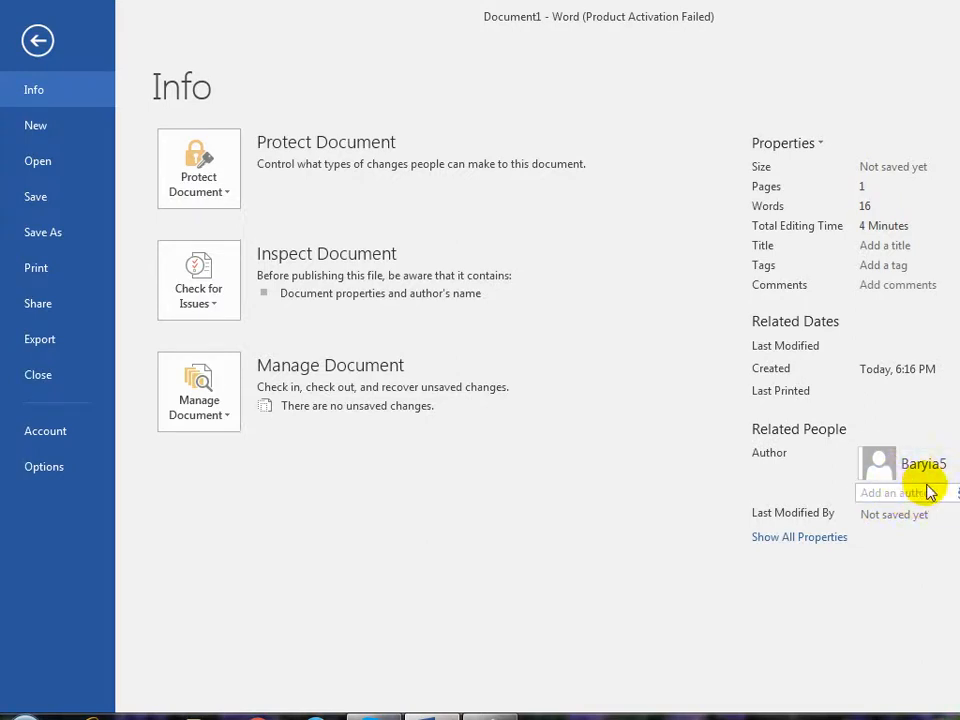
- In Advanced Properties, set title 'Word Note', subject 'Word Processor' and a new author name
left_click(812, 152)
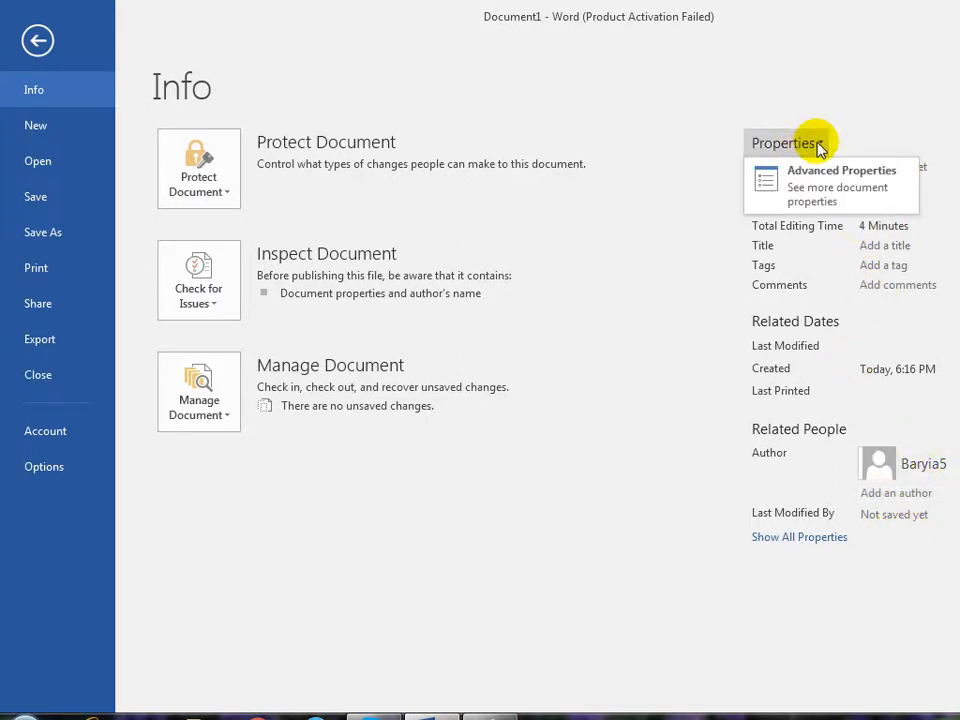
left_click(826, 188)
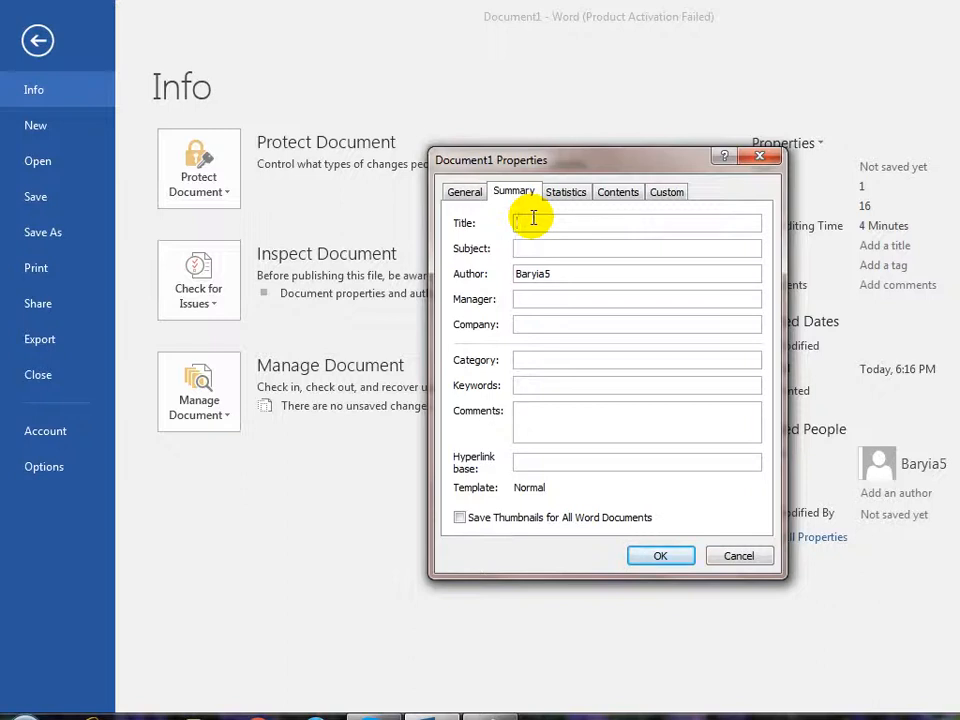
type("Word Note")
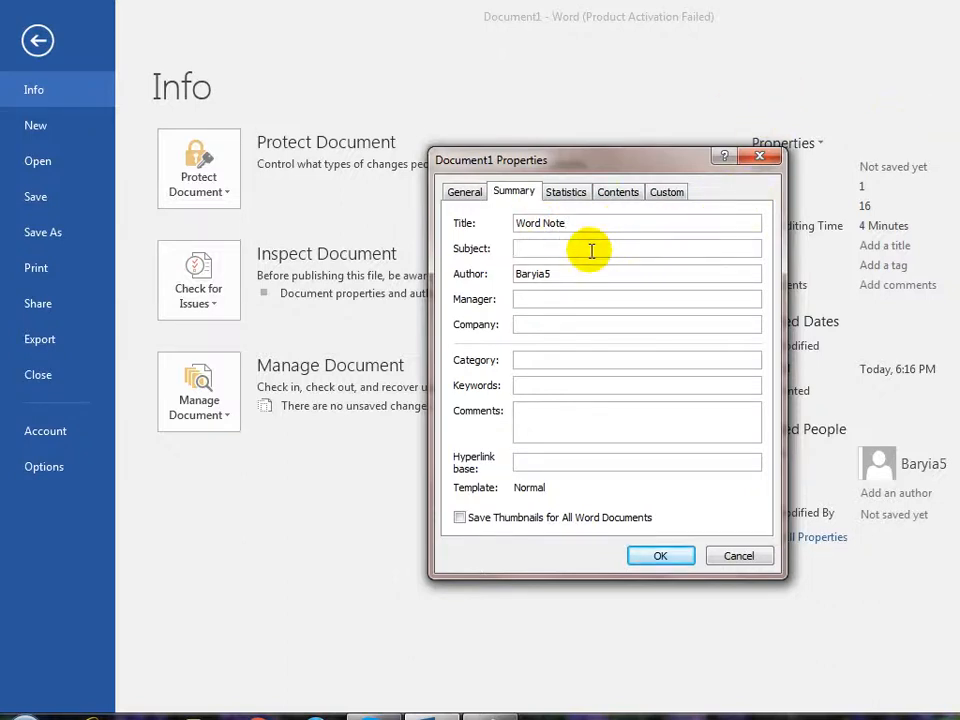
type("Word Processor")
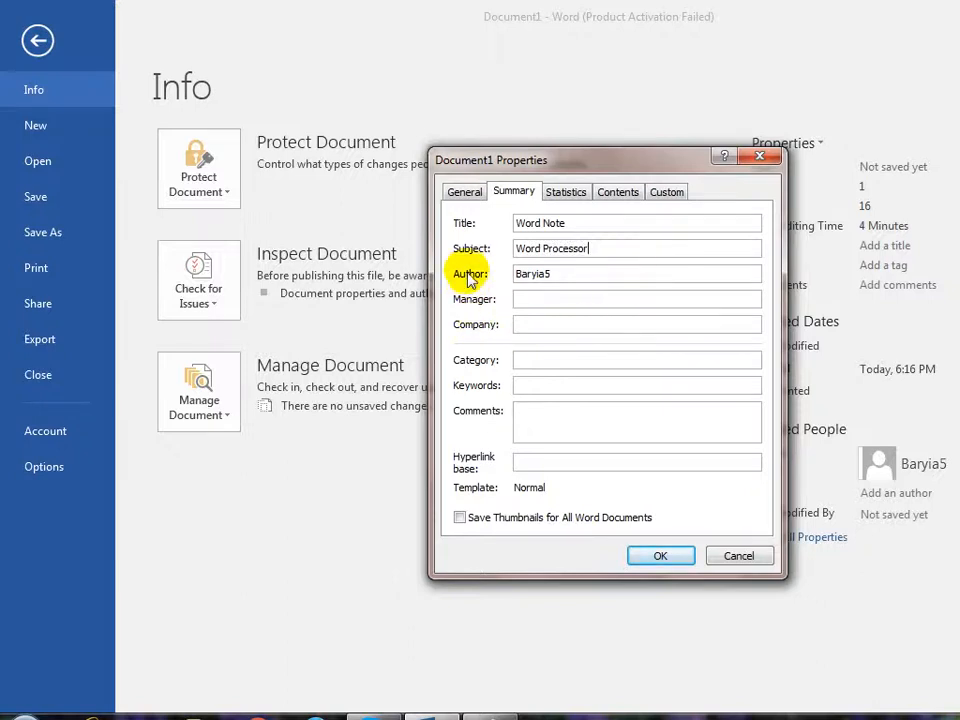
double_click(533, 272)
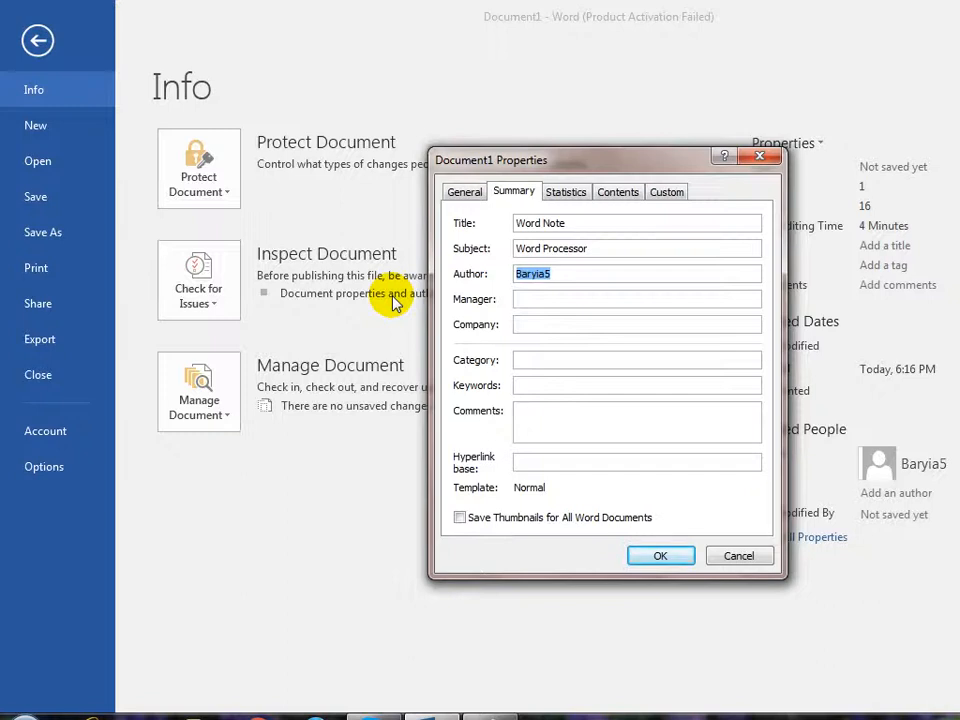
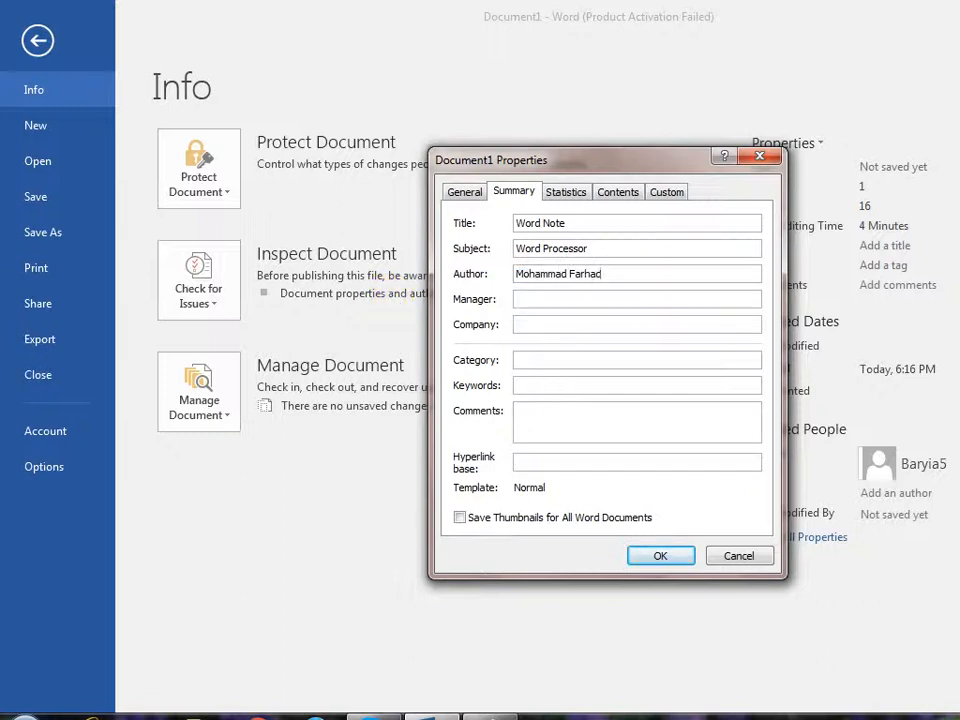
- Enter company 'Barya Institute' and view the Statistics tab
left_click(548, 298)
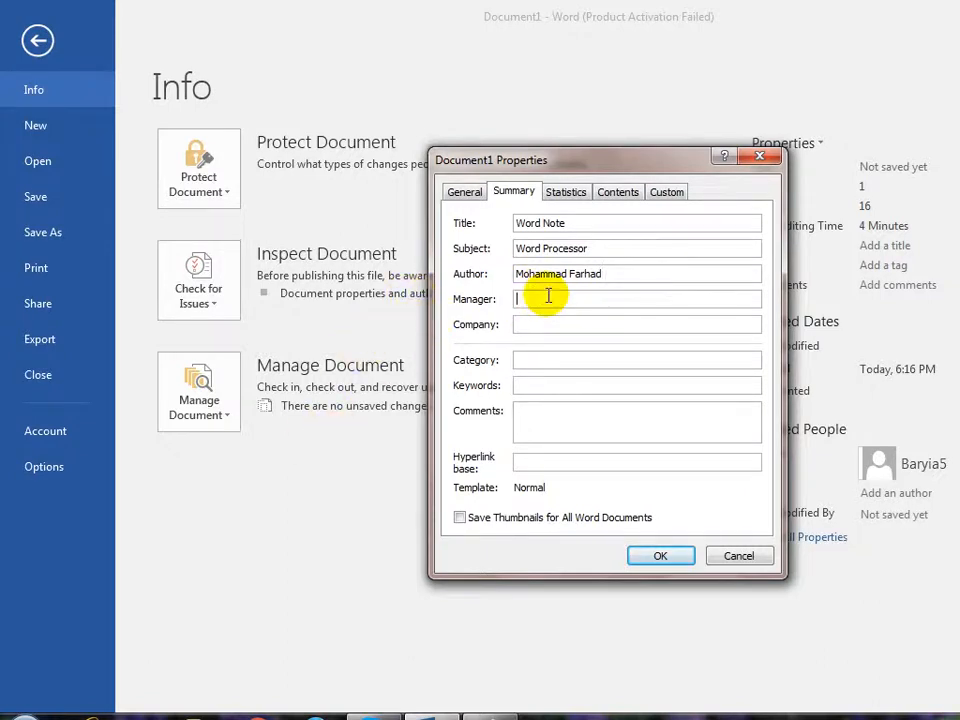
left_click(550, 323)
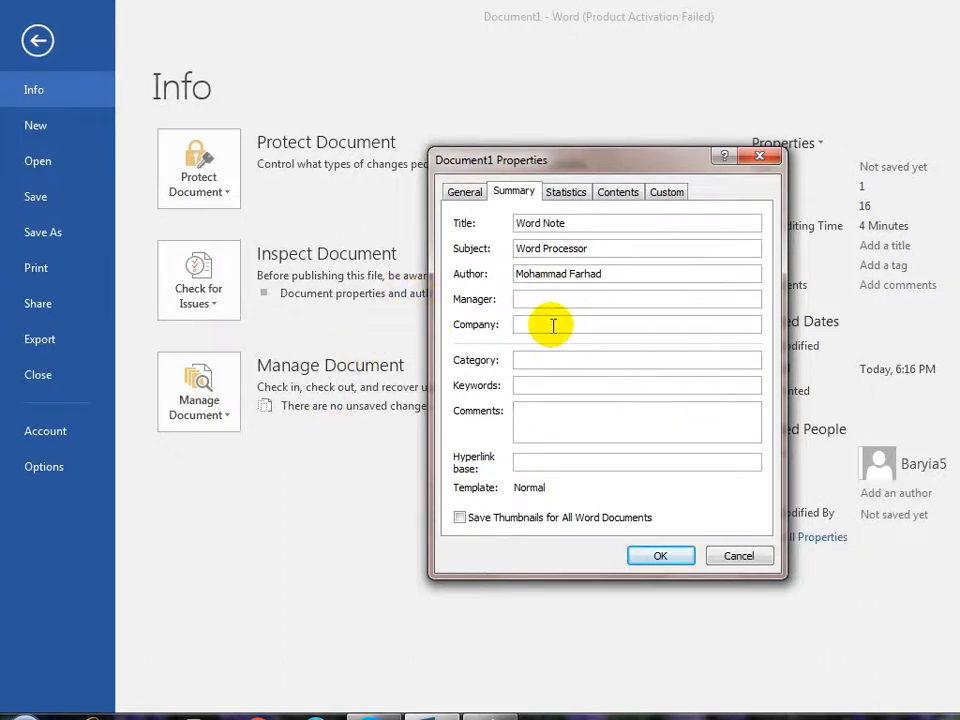
type("Barya")
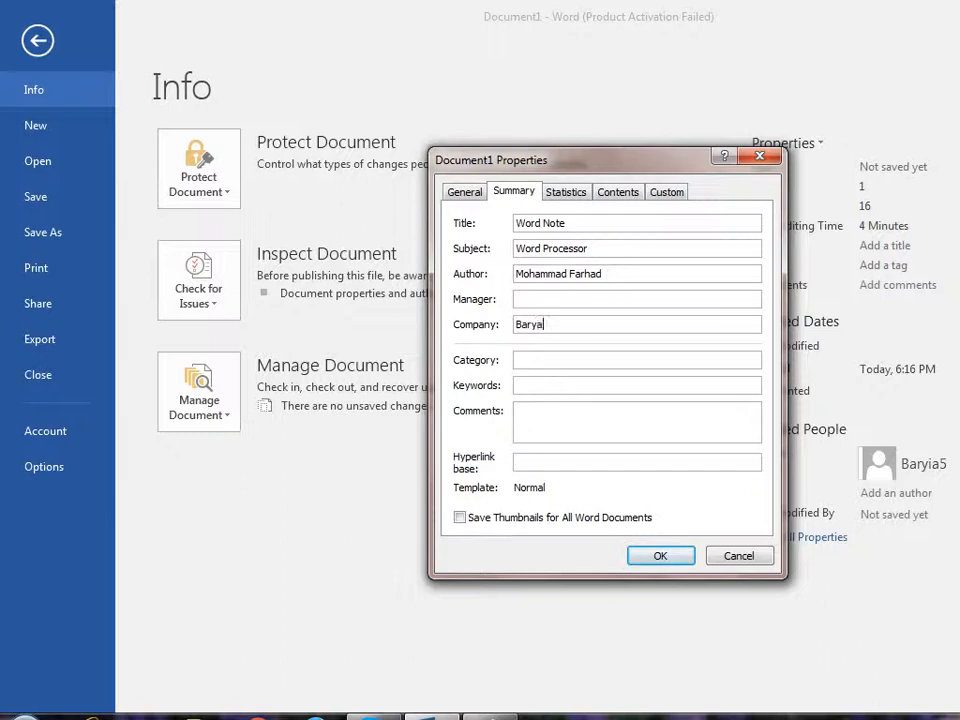
type(" Instgit")
type("itute")
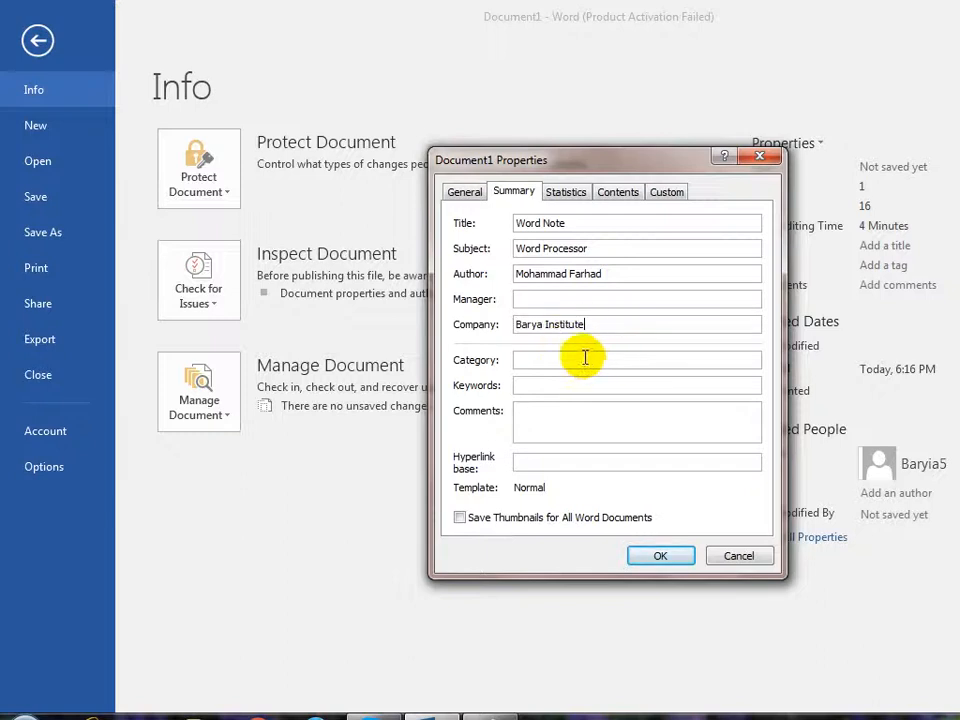
left_click(564, 382)
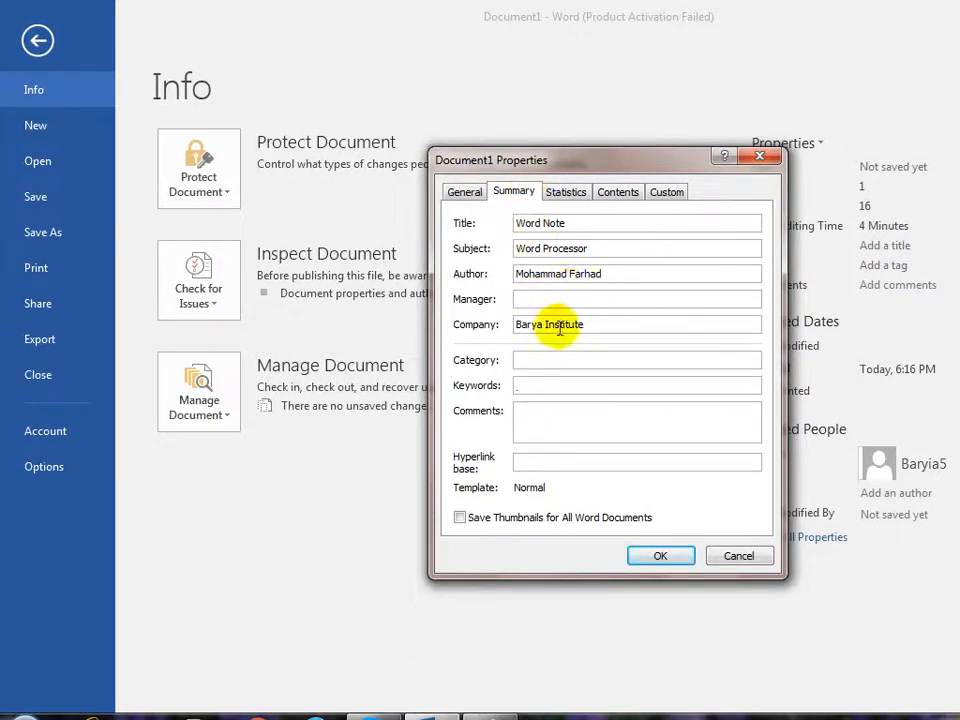
left_click(578, 200)
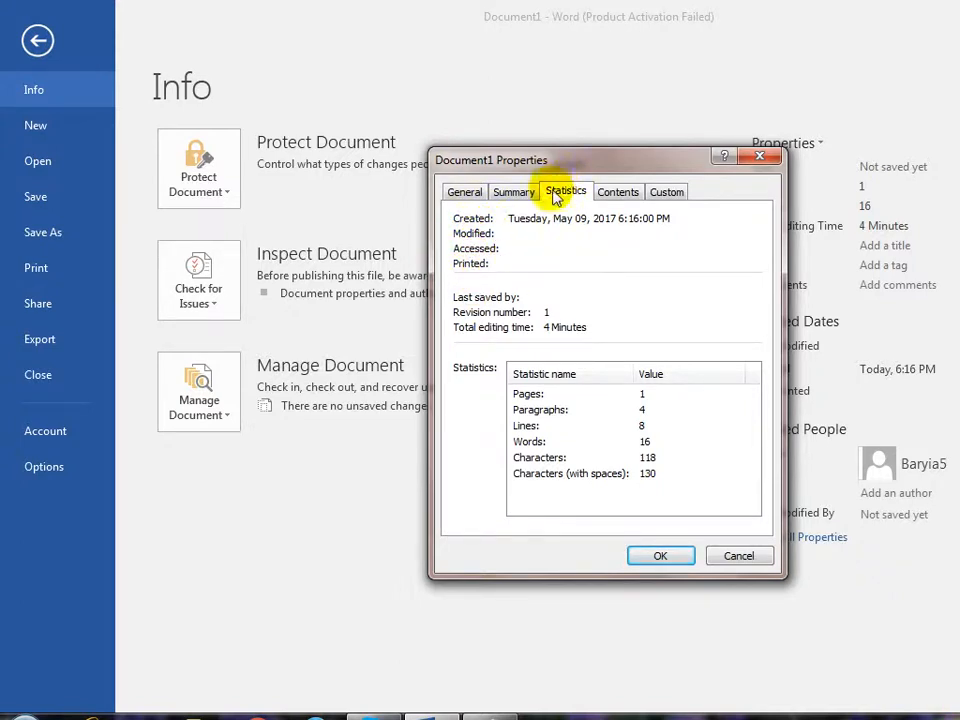
- Look over the Contents and Custom tabs, then apply the properties with OK
left_click(618, 192)
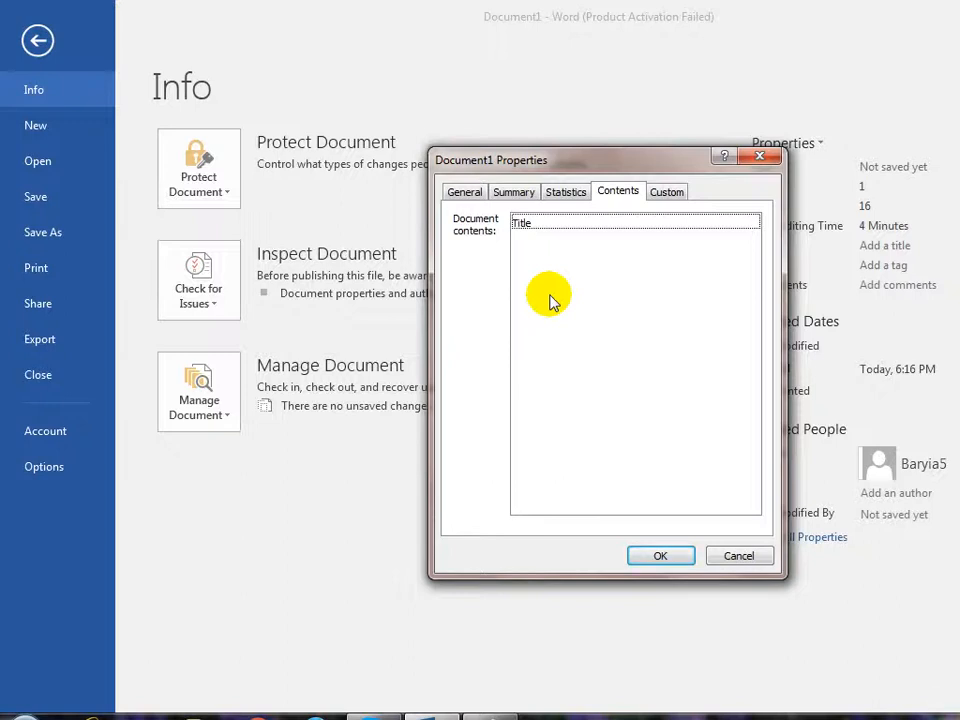
left_click(672, 192)
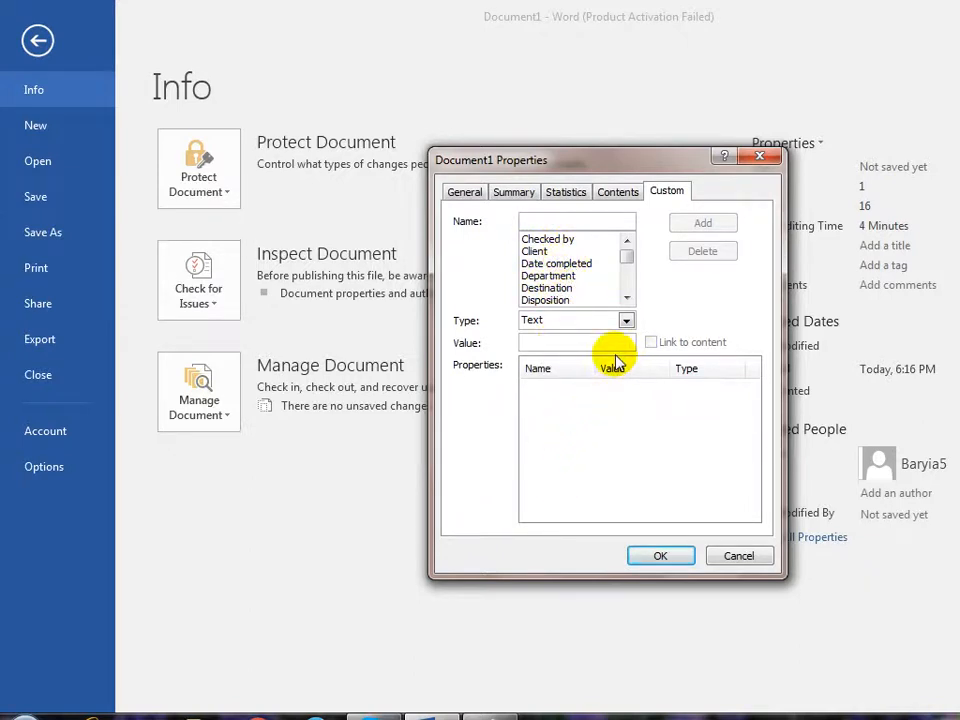
left_click(665, 555)
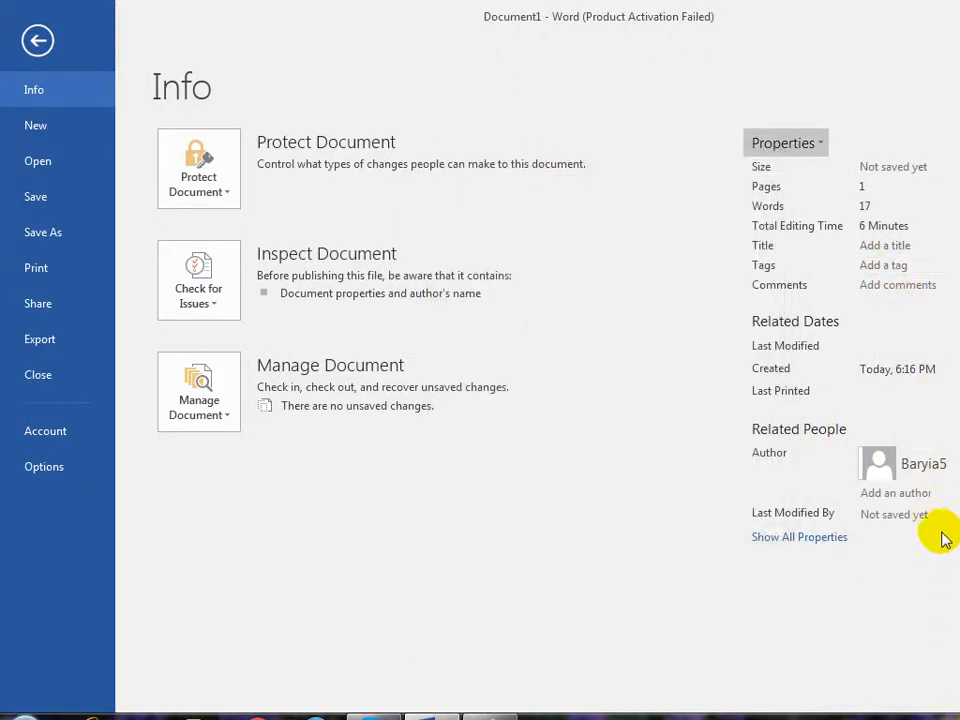
- Return to the document and insert the Author property with a new line below
left_click(38, 41)
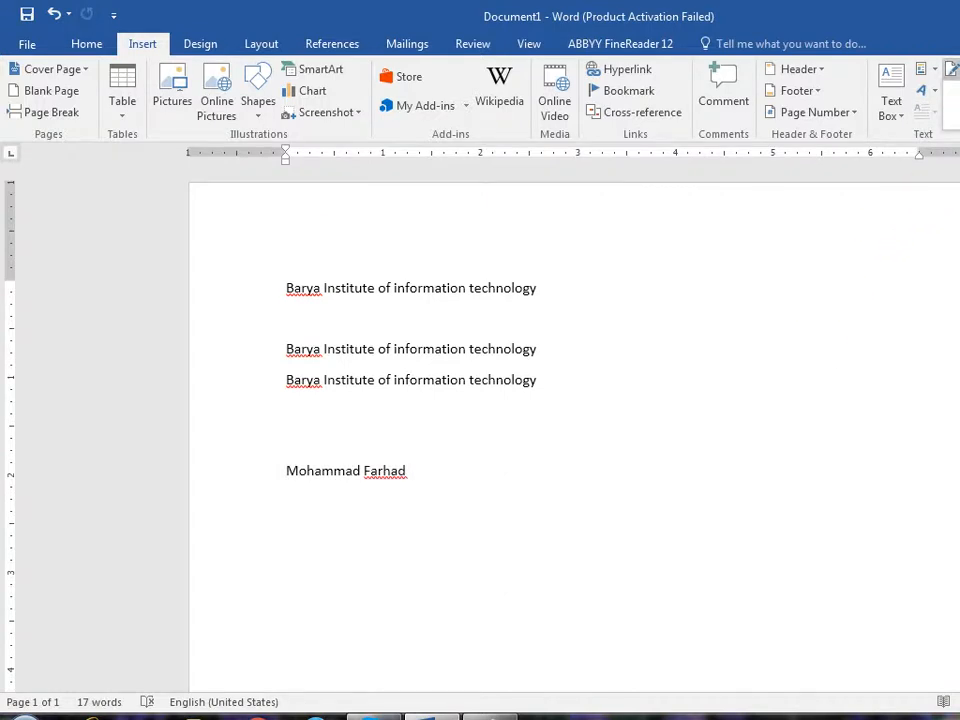
left_click(926, 73)
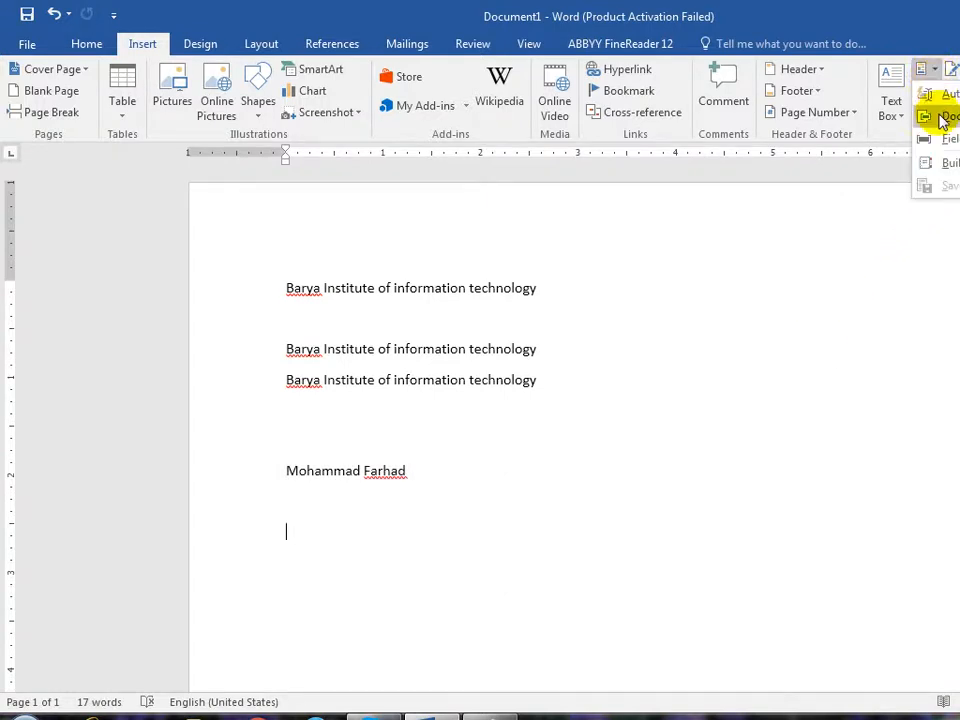
mouse_move(943, 118)
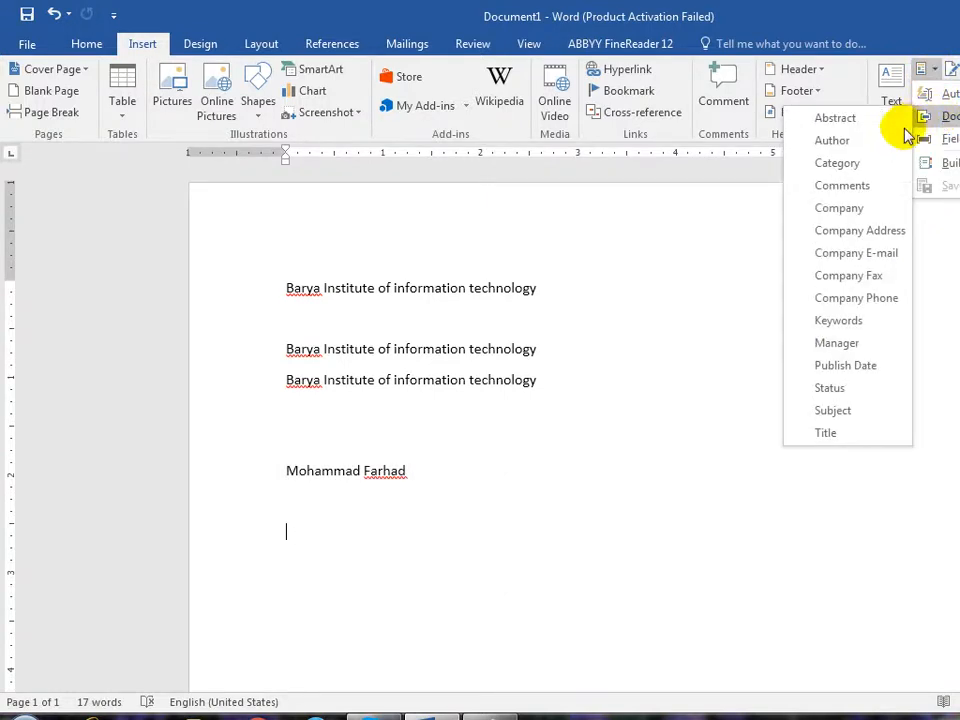
left_click(853, 143)
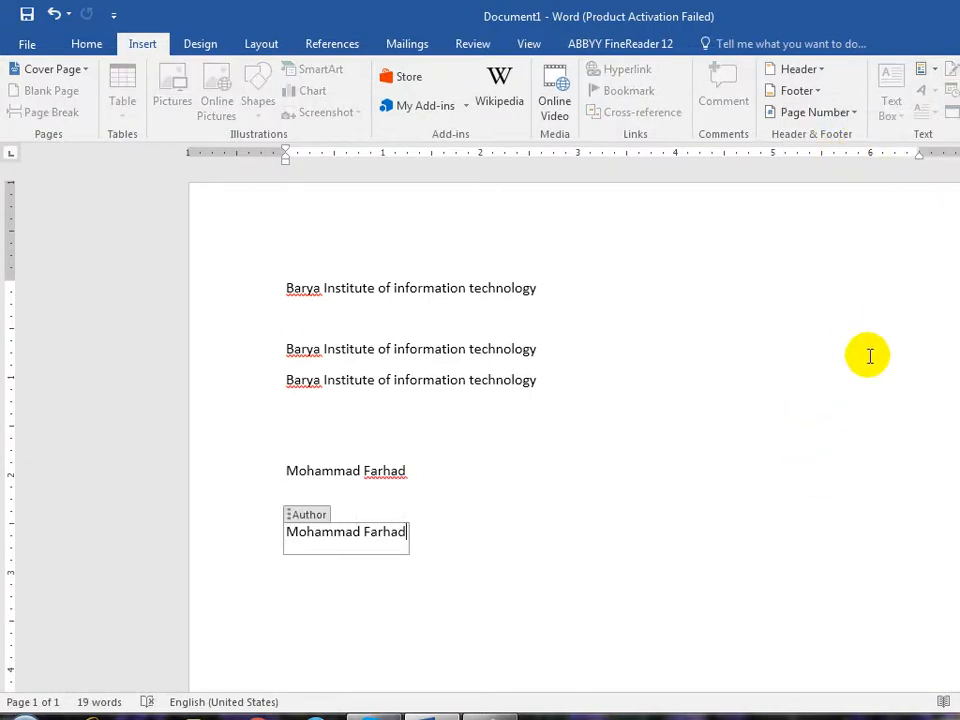
left_click(574, 596)
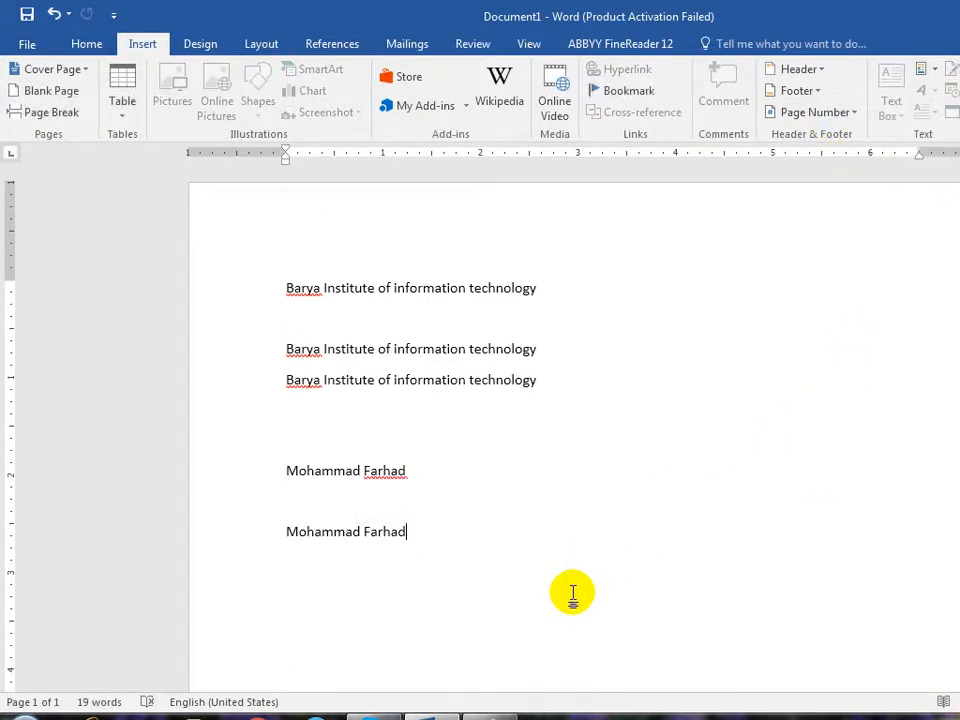
key("Return")
key("Return")
key("Return")
scroll(735, 448, "down", 5)
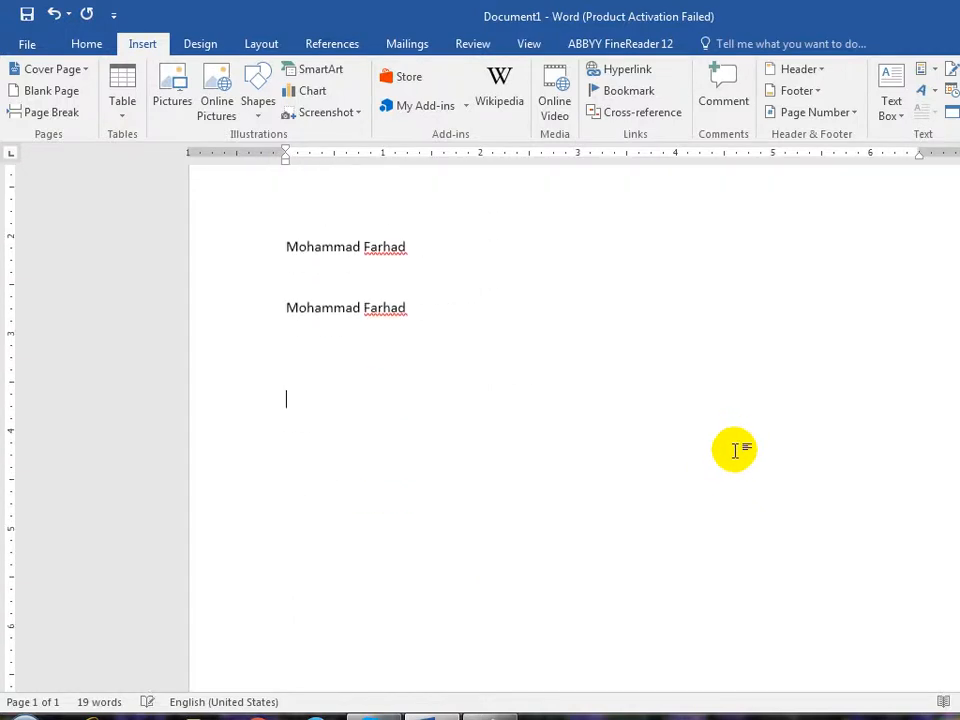
scroll(735, 448, "up", 1)
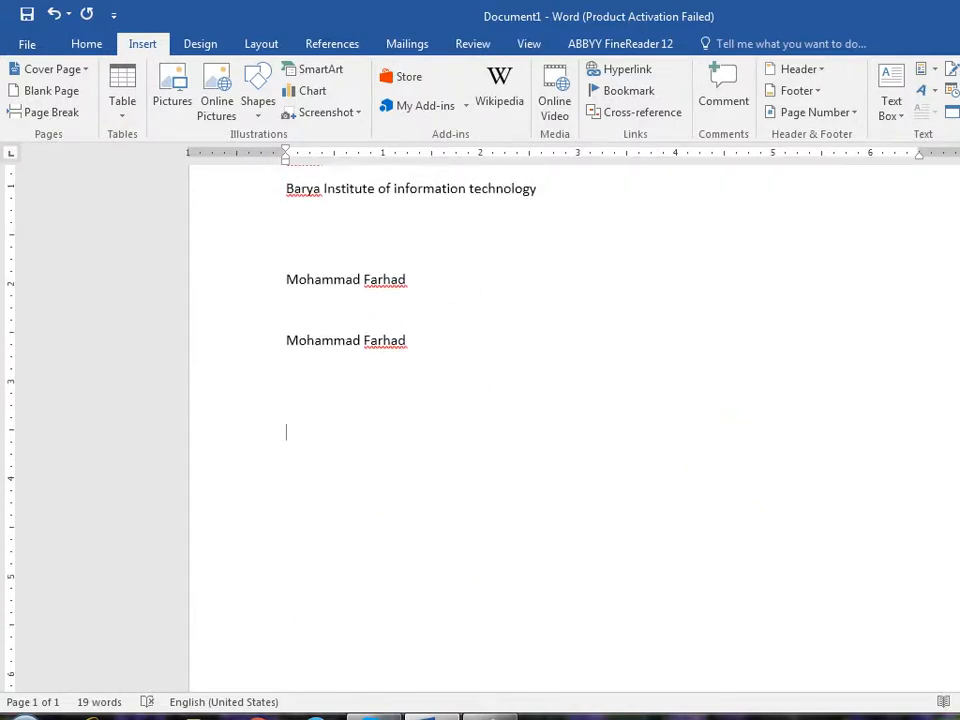
- Insert the Author property again, then add and undo a Company field on that line
left_click(921, 71)
mouse_move(933, 113)
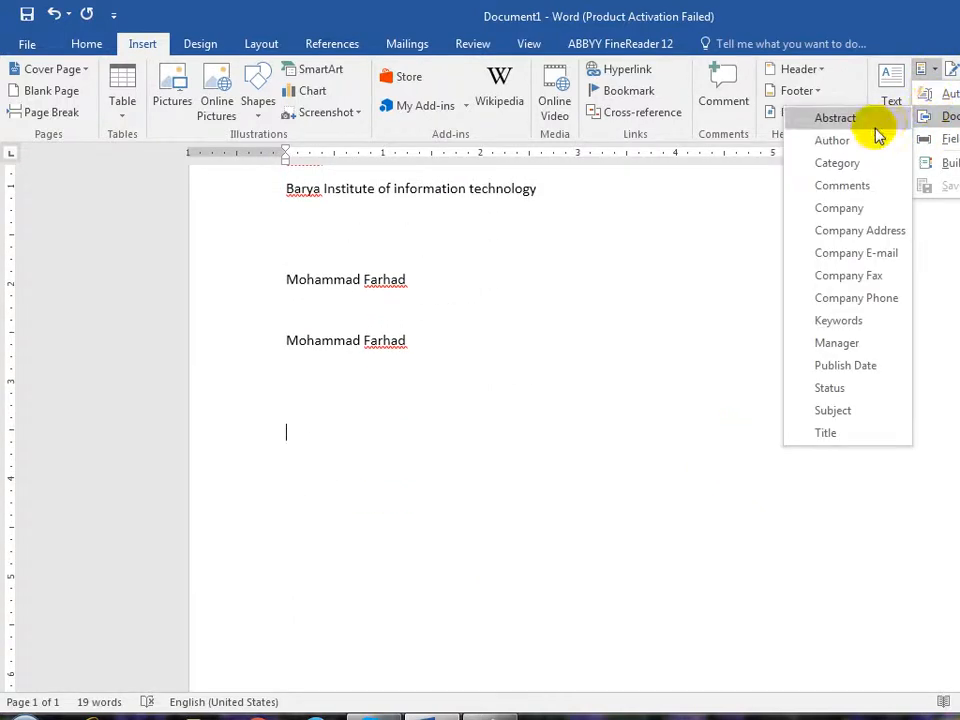
left_click(870, 154)
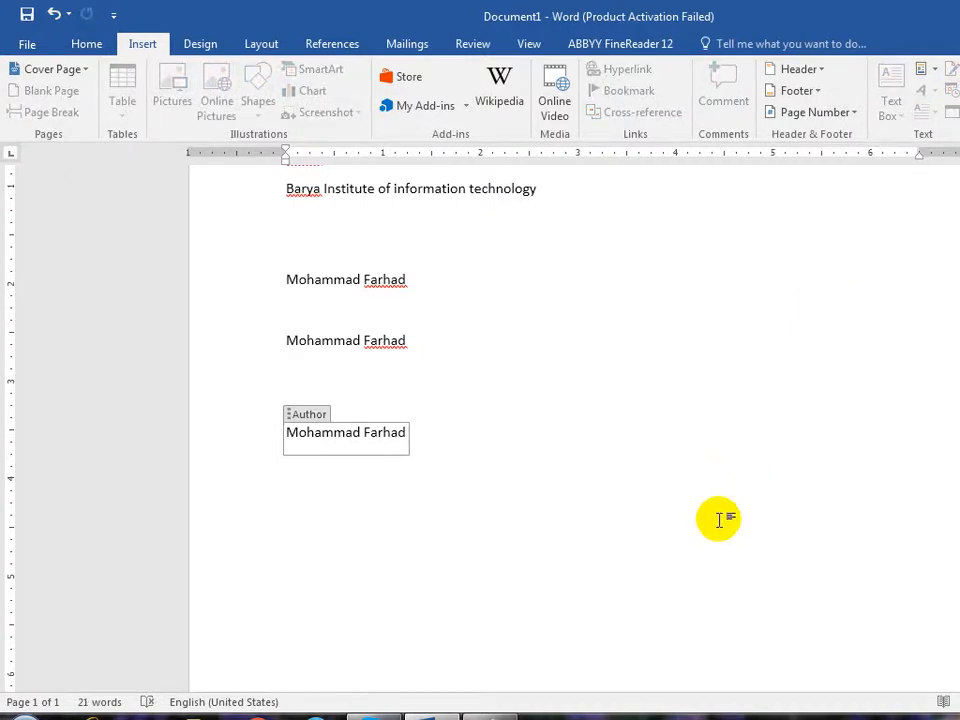
left_click(697, 529)
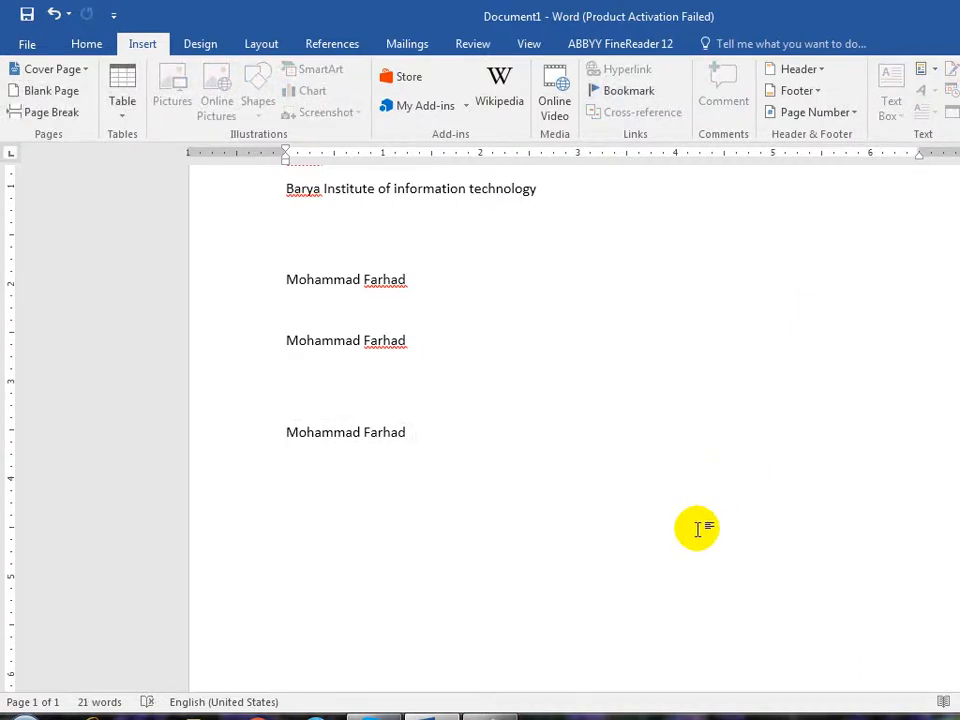
left_click(937, 70)
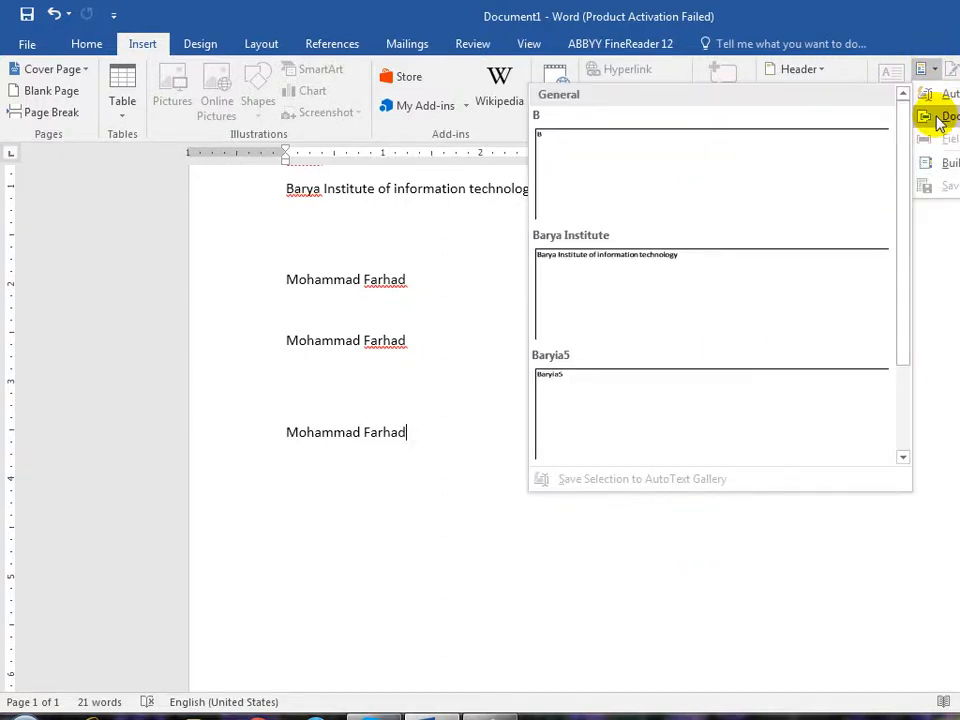
mouse_move(936, 117)
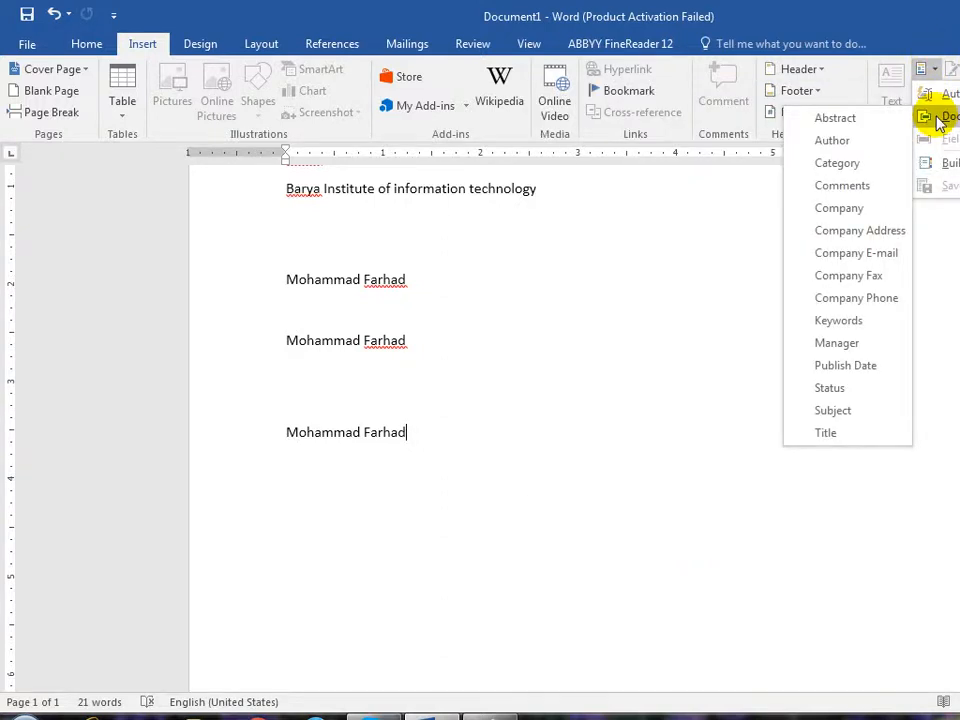
left_click(838, 208)
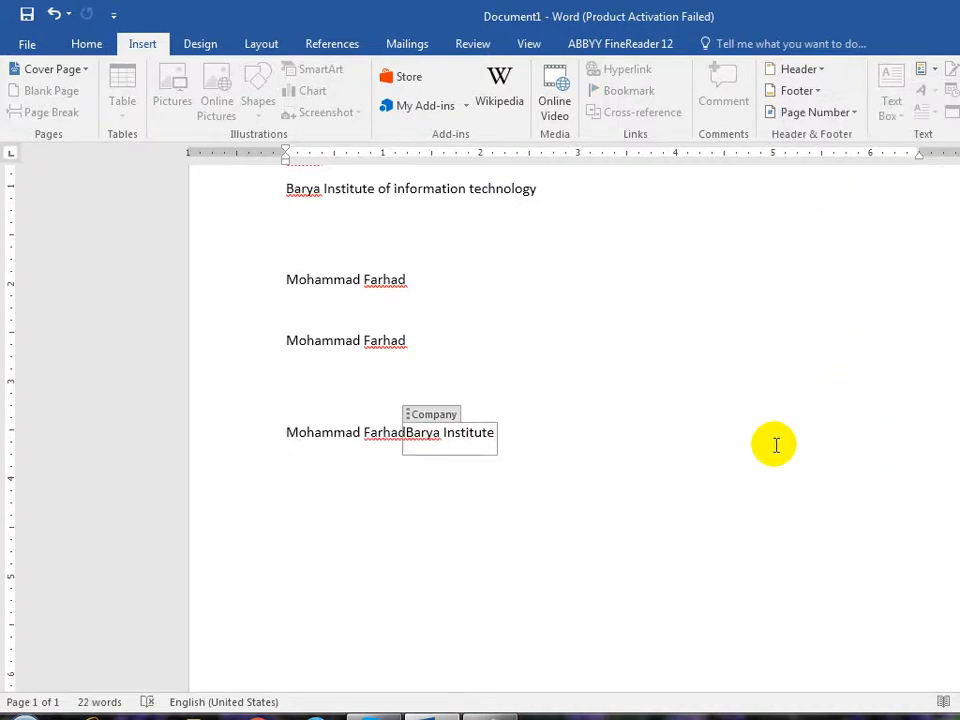
key("ctrl+z")
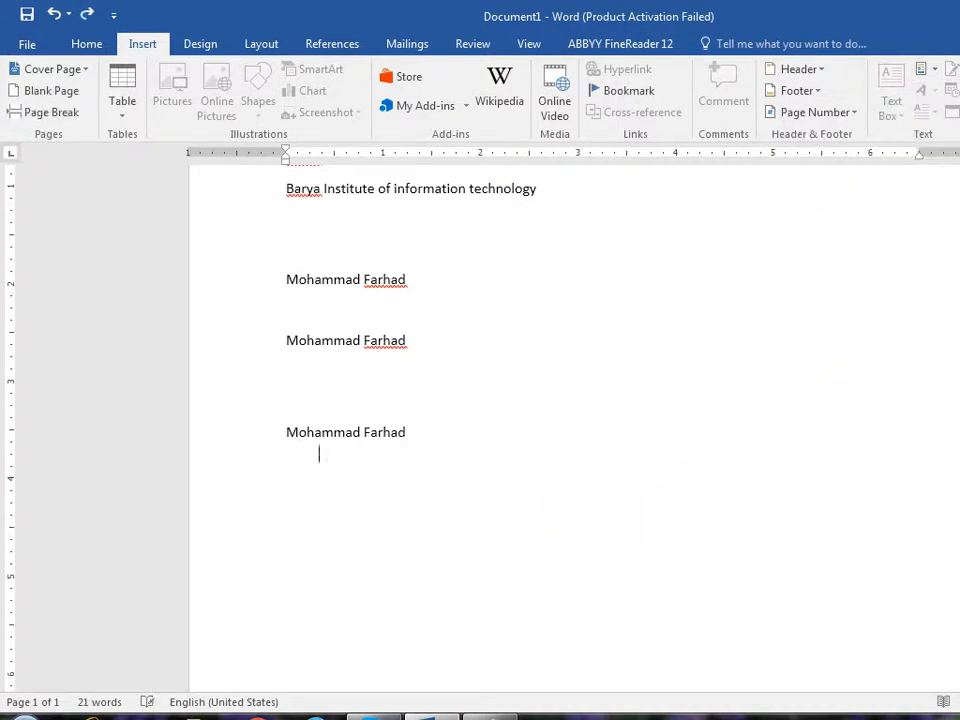
- Insert the Company property 'Barya Institute' on the empty line and add a line below
left_click(938, 74)
mouse_move(951, 114)
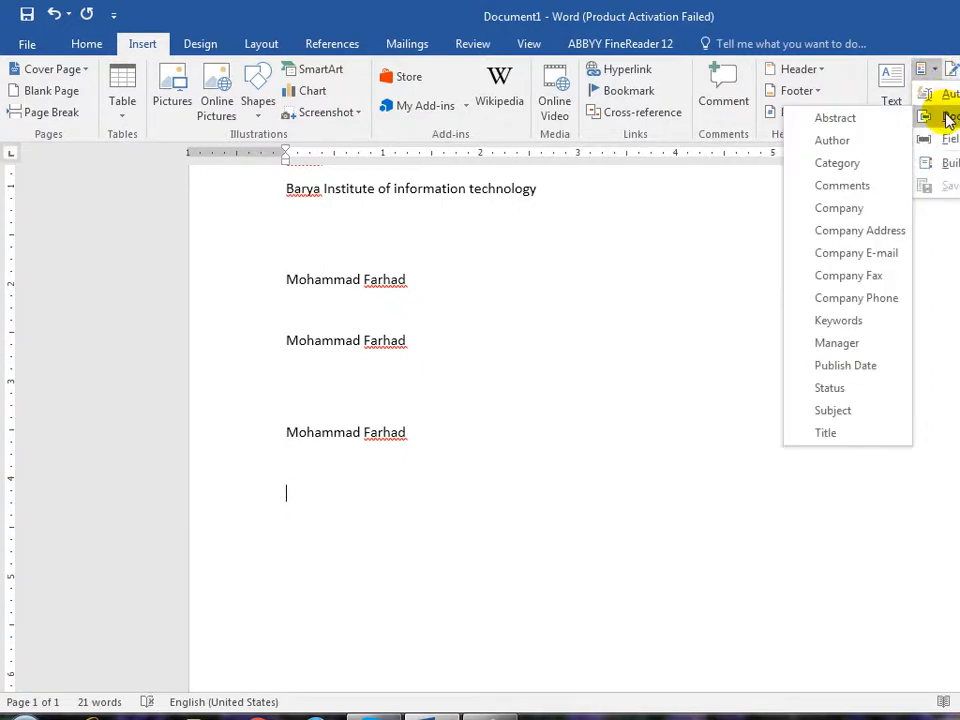
left_click(875, 206)
left_click(476, 529)
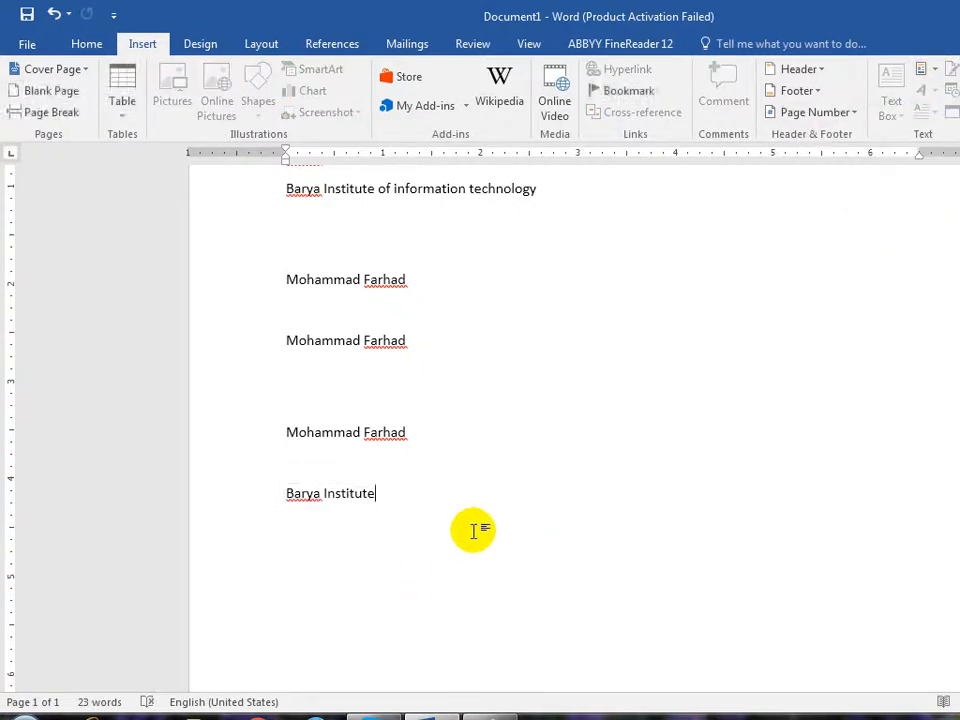
key("Return")
key("Return")
key("Return")
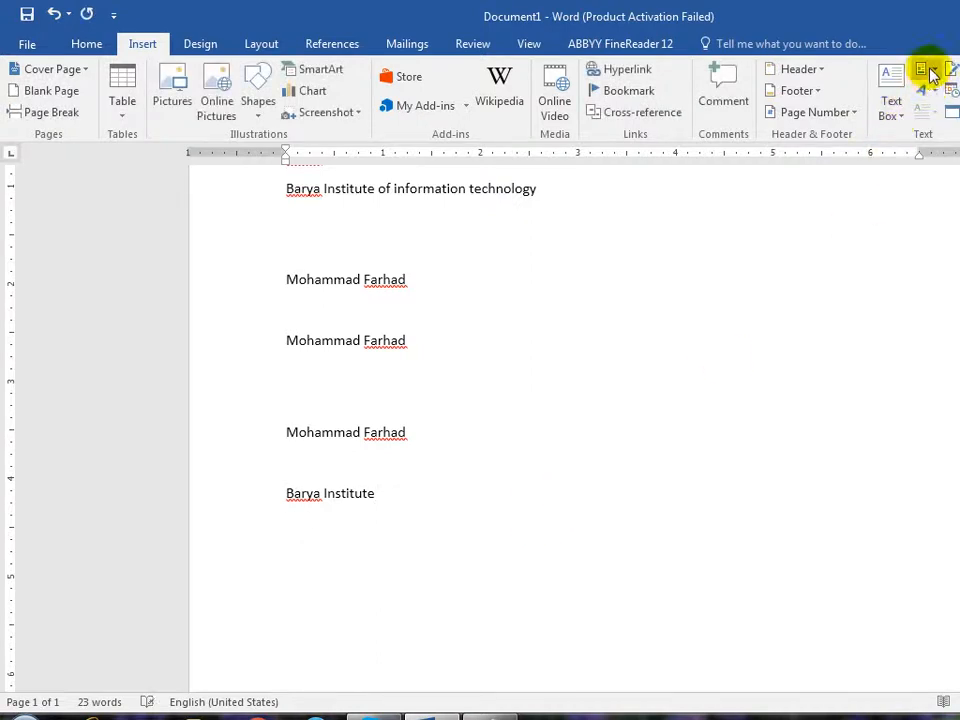
- Add a surname to the first Author field so all author lines update
left_click(924, 70)
left_click(369, 311)
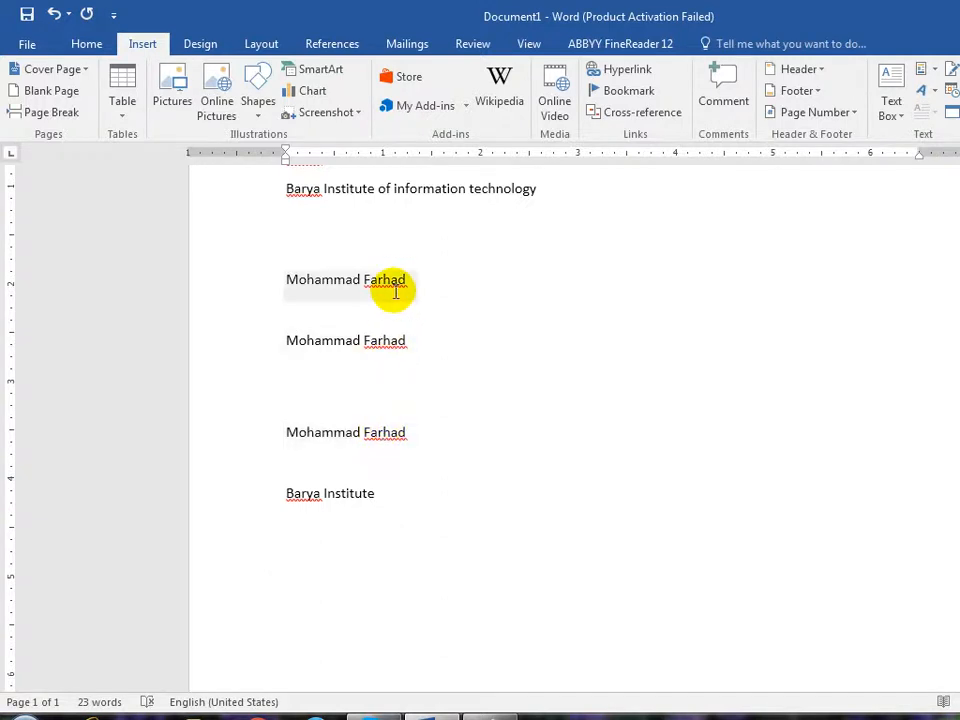
left_click(397, 283)
type("khan")
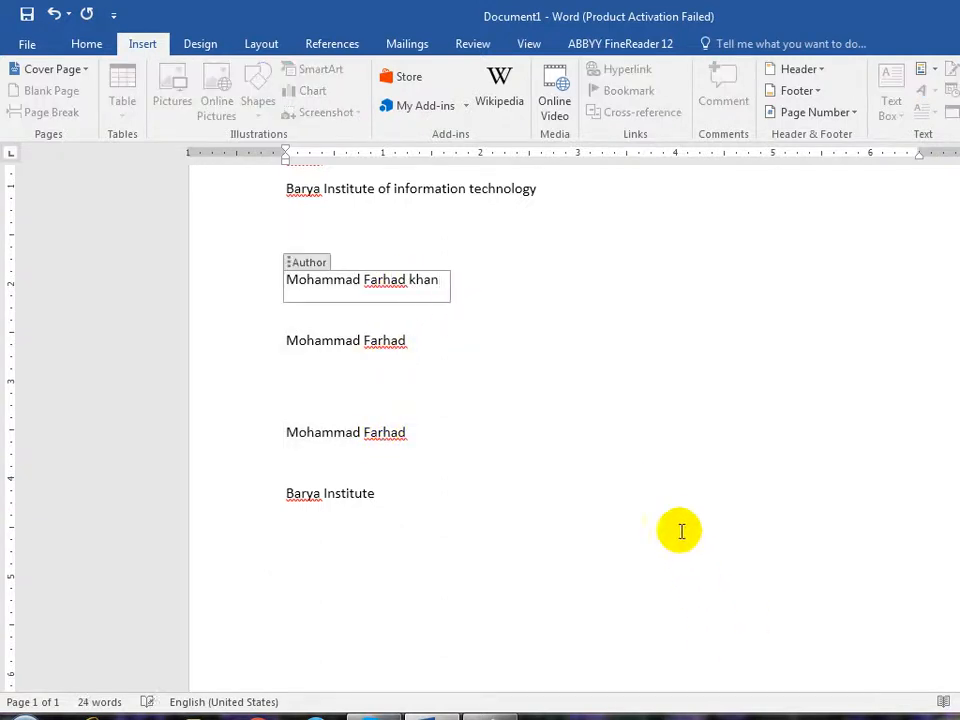
left_click(681, 531)
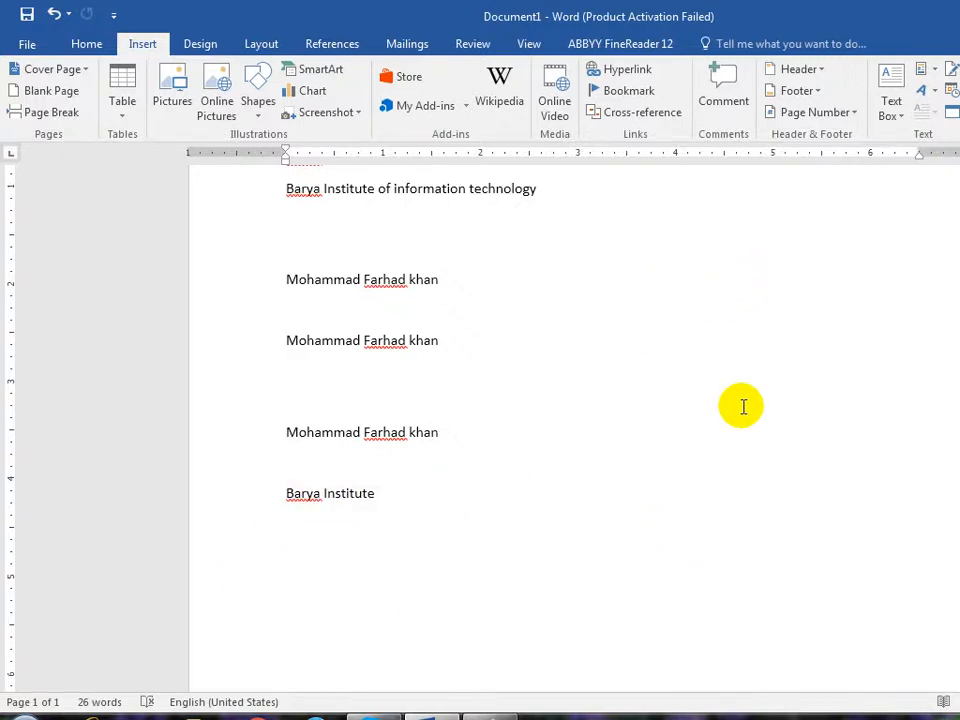
- Insert a second Company field and extend the company name to 'Barya Institute of information'
key("Return")
key("Return")
key("Return")
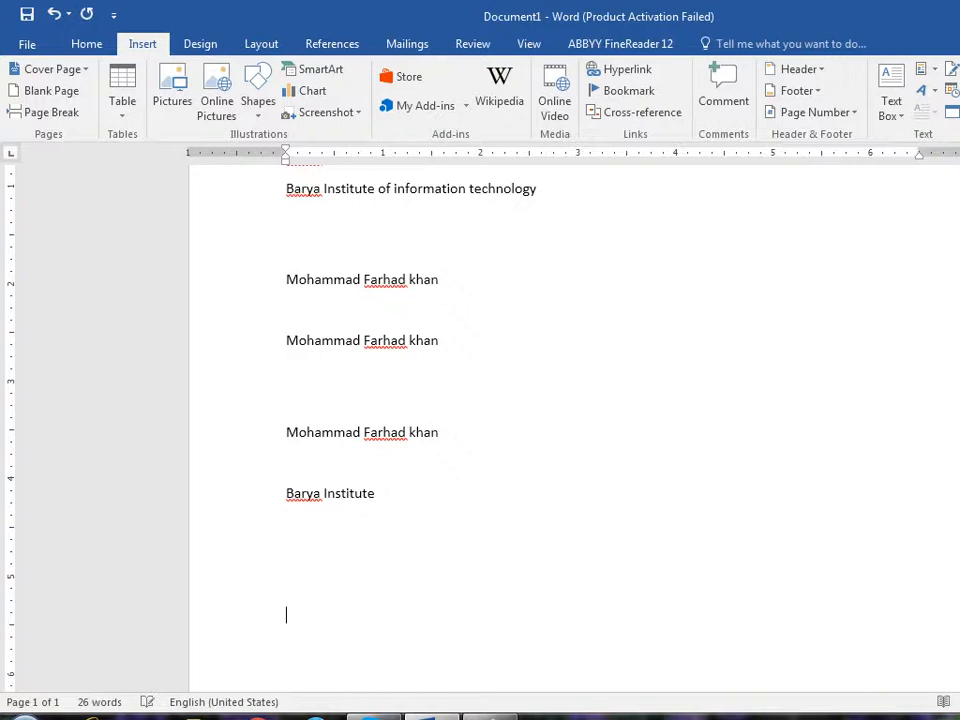
left_click(930, 69)
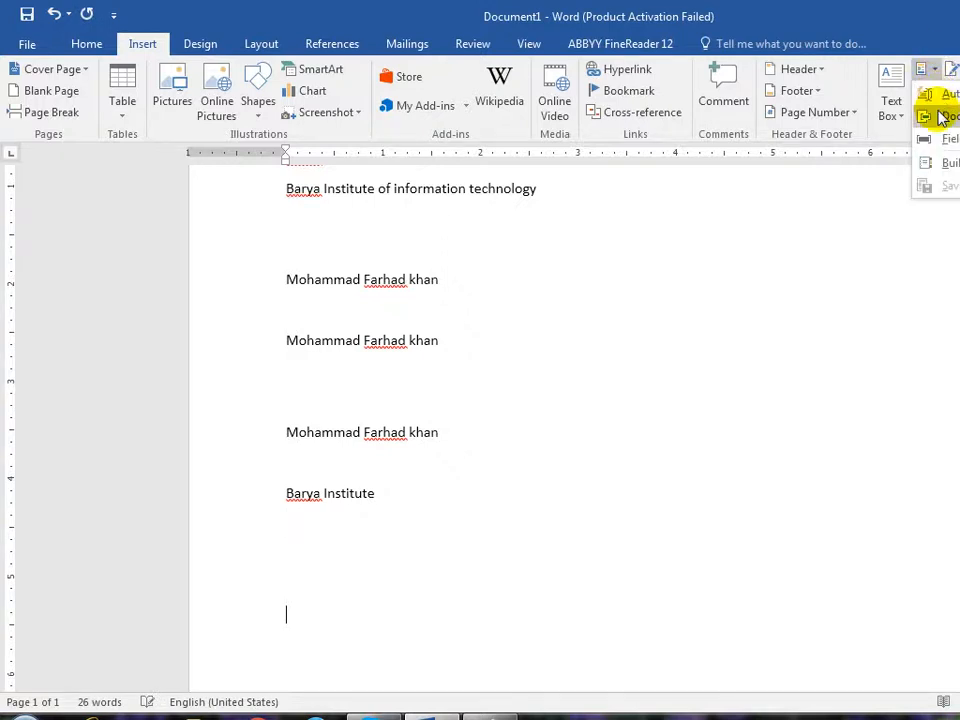
mouse_move(943, 118)
left_click(864, 210)
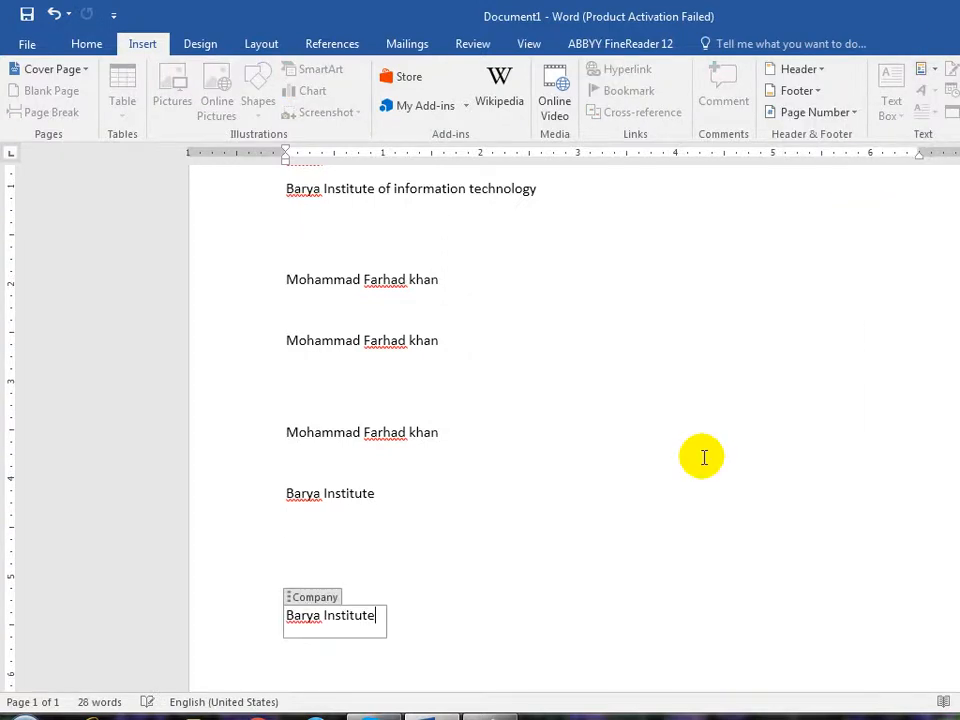
left_click(374, 497)
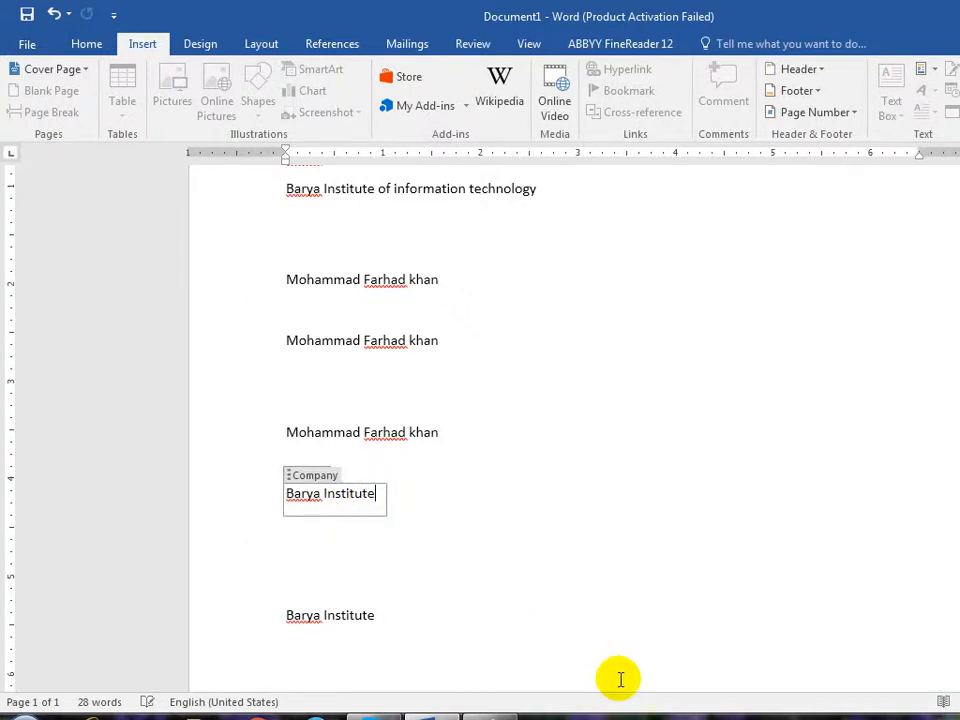
type("of inf")
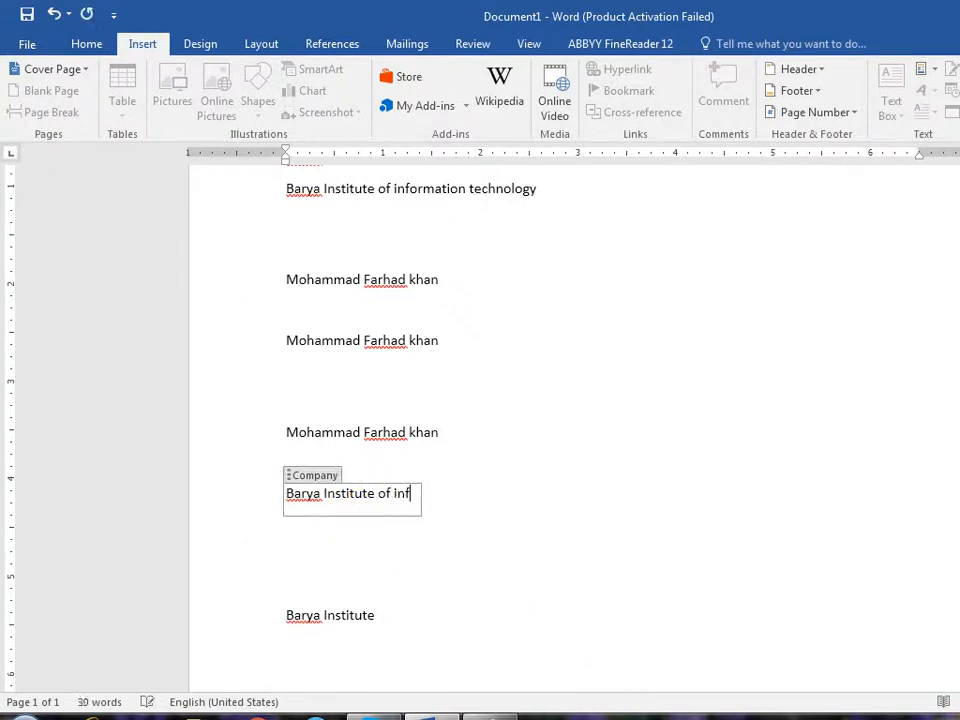
type("ormation")
left_click(535, 541)
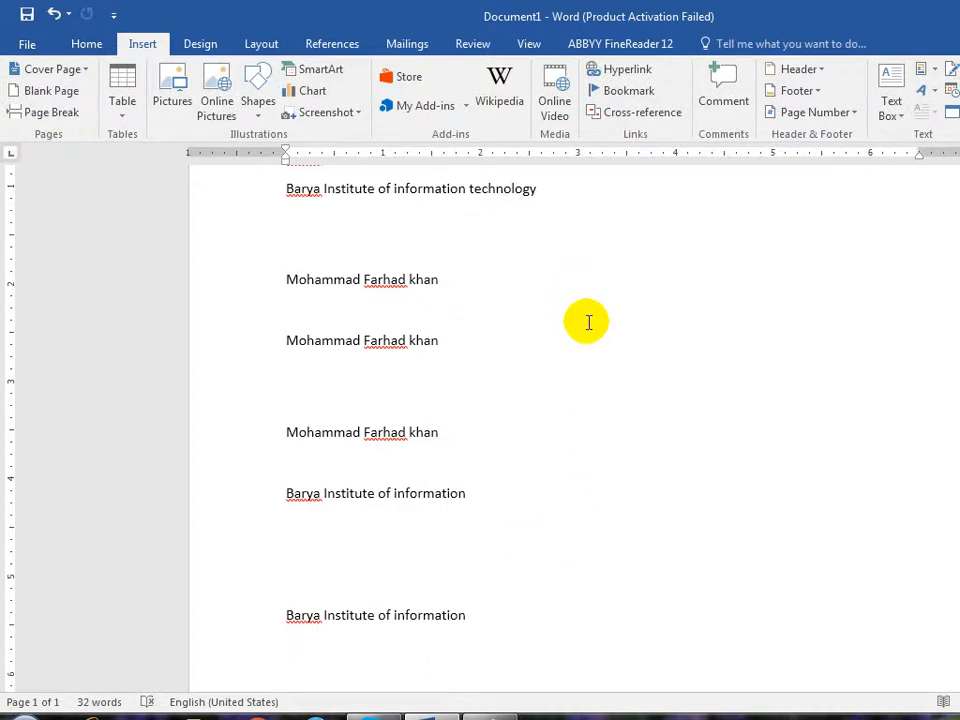
- Browse the AutoText and document property menus, then close them without inserting
left_click(926, 73)
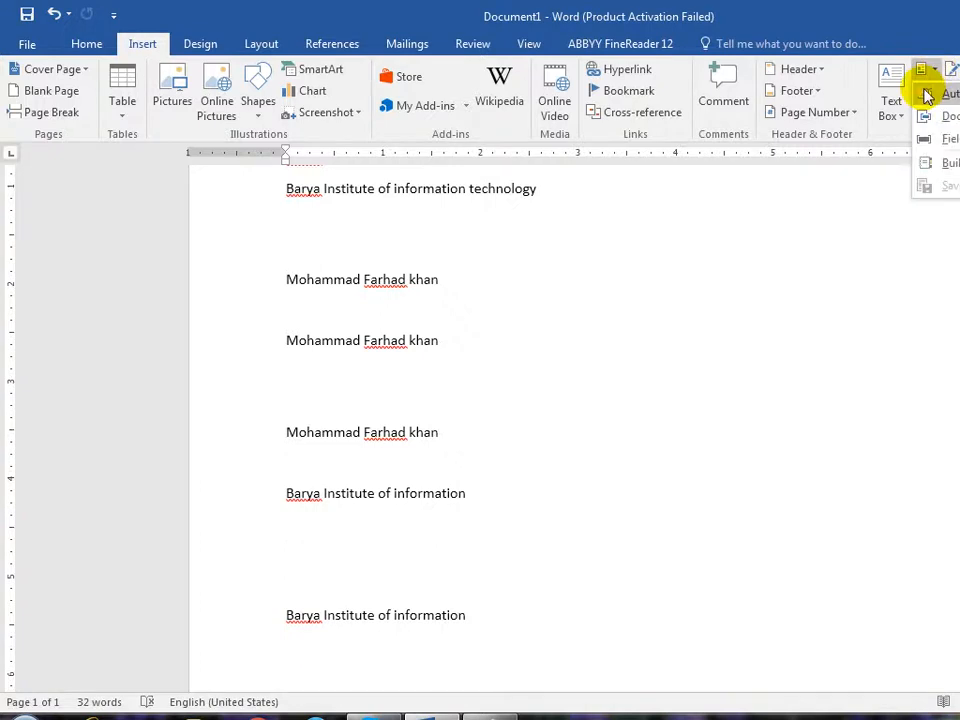
mouse_move(926, 95)
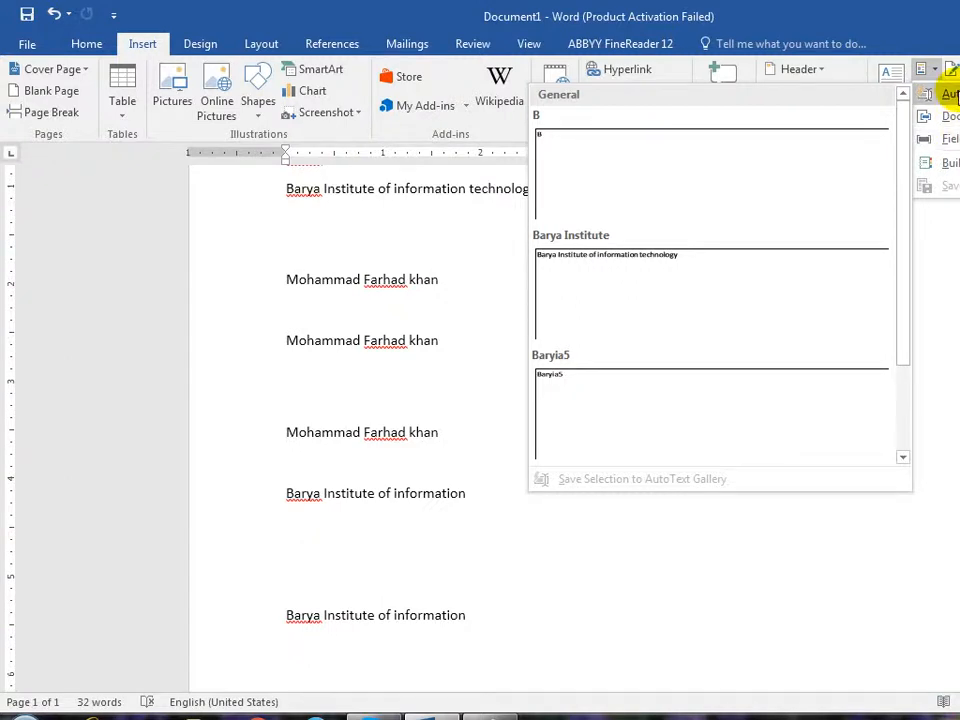
mouse_move(948, 116)
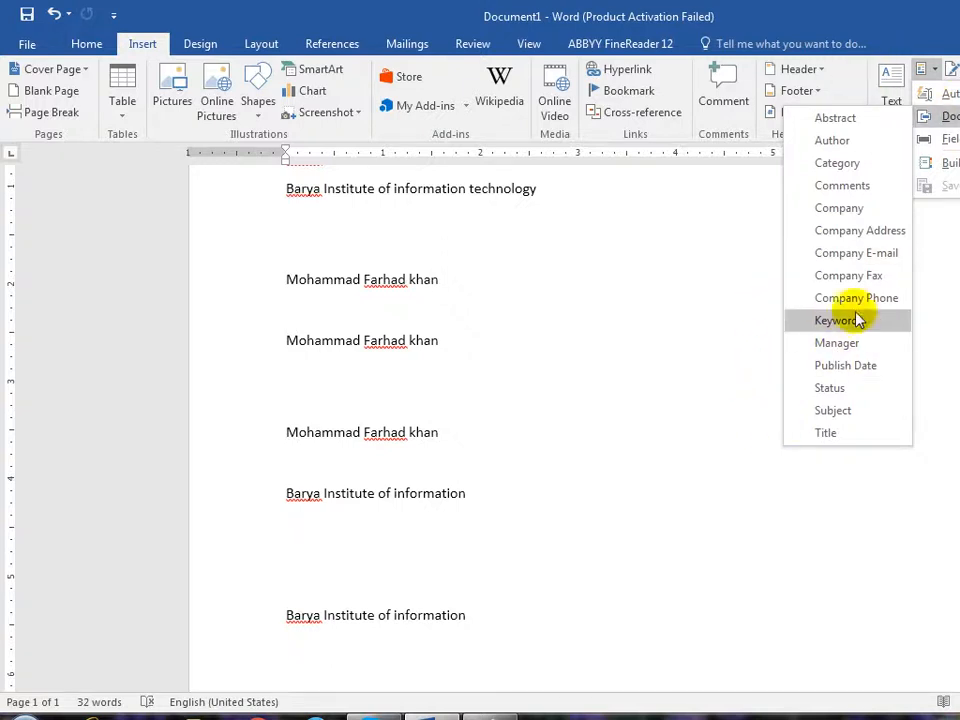
left_click(356, 555)
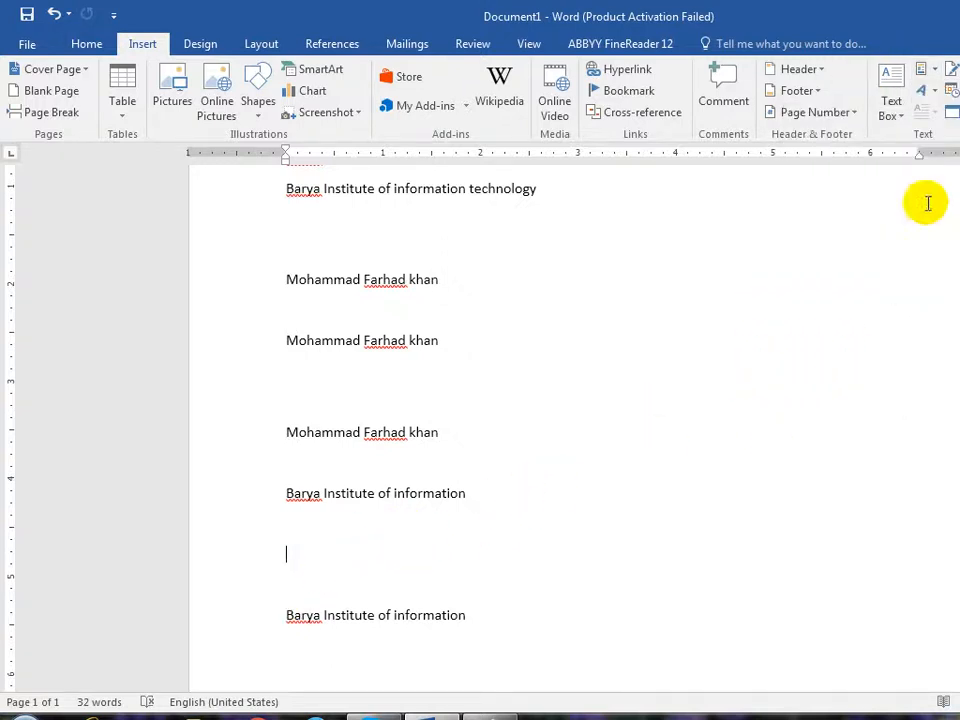
- Insert the Company E-mail property field and type the company's e-mail address
left_click(928, 70)
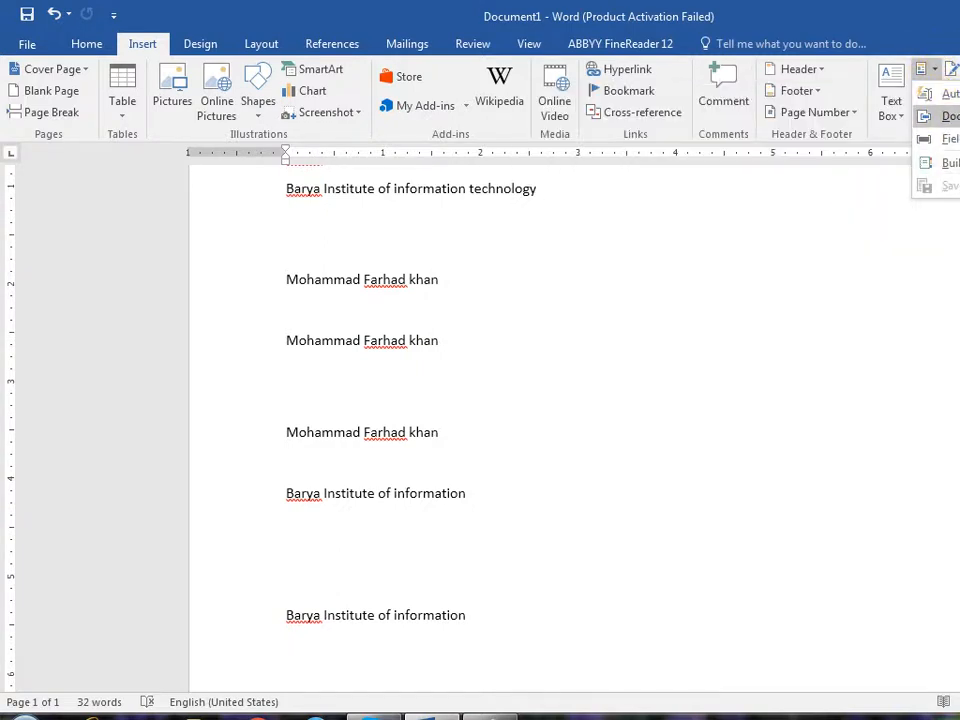
left_click(860, 253)
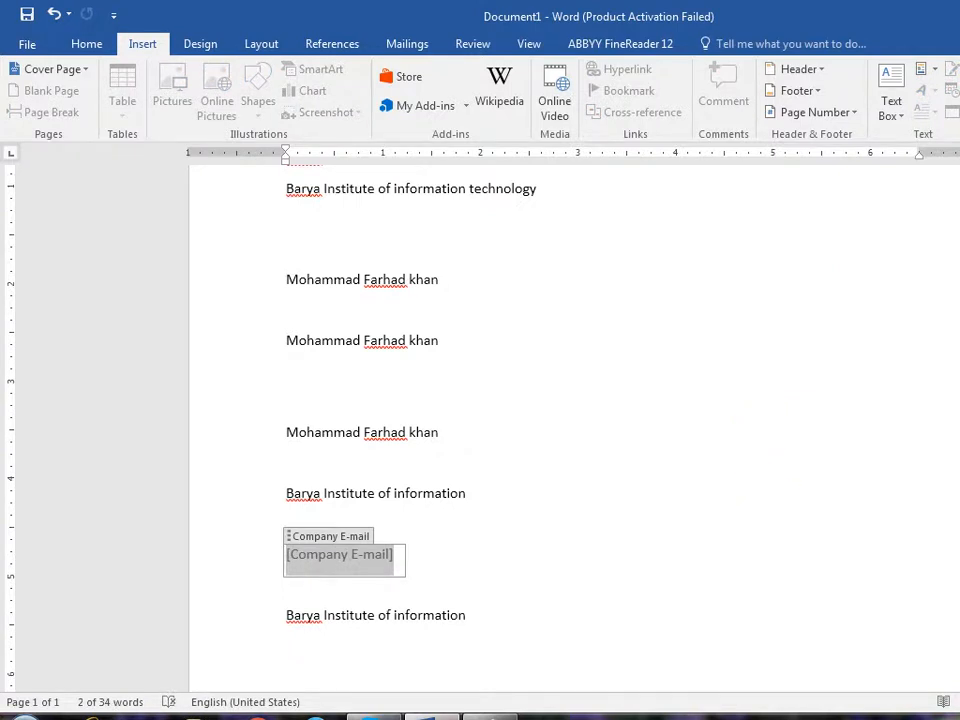
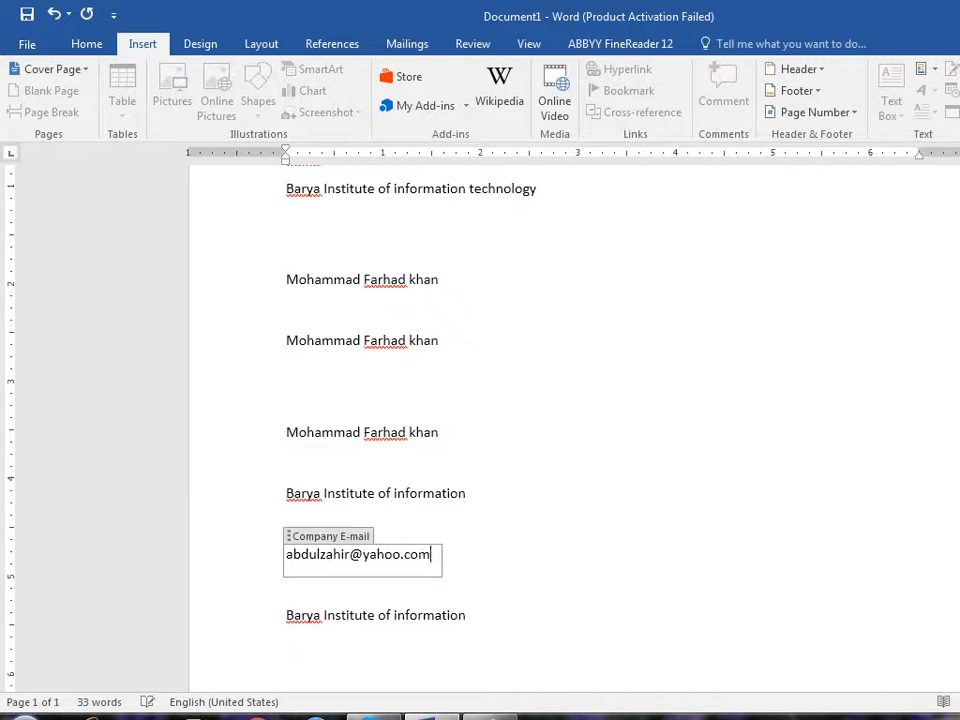
left_click(370, 390)
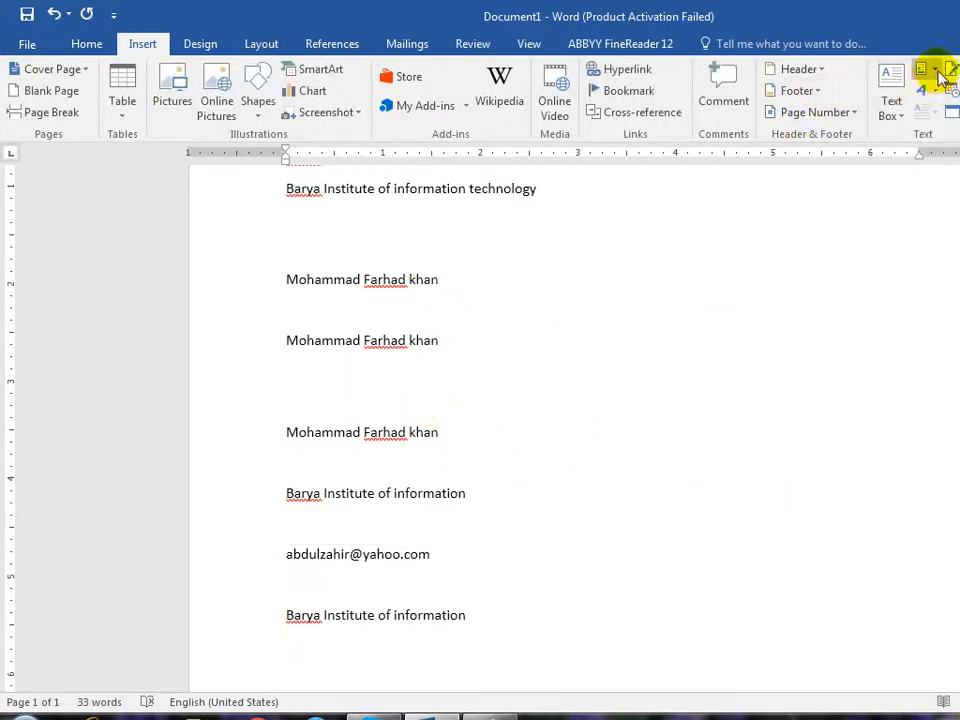
- Add a second Company E-mail field on the line above the last author line
left_click(940, 76)
mouse_move(945, 116)
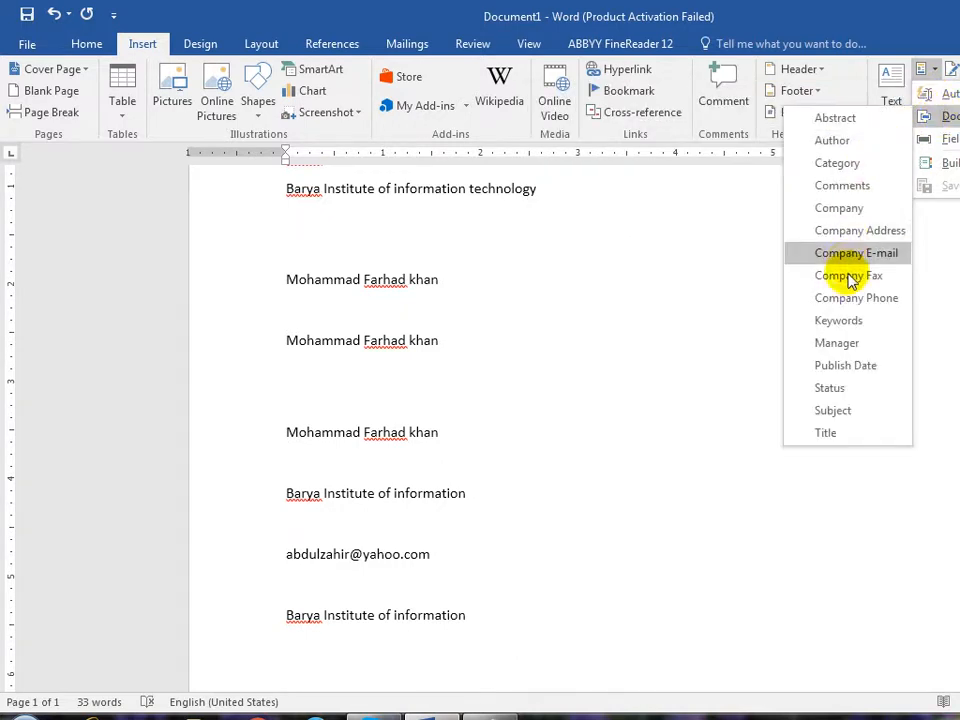
left_click(821, 251)
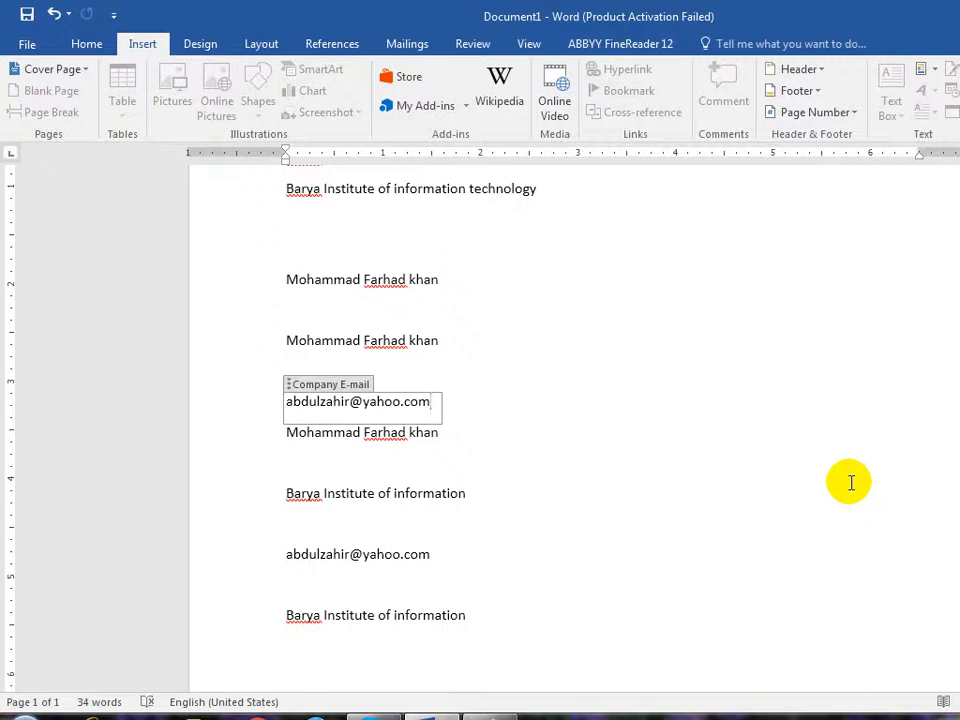
left_click(830, 483)
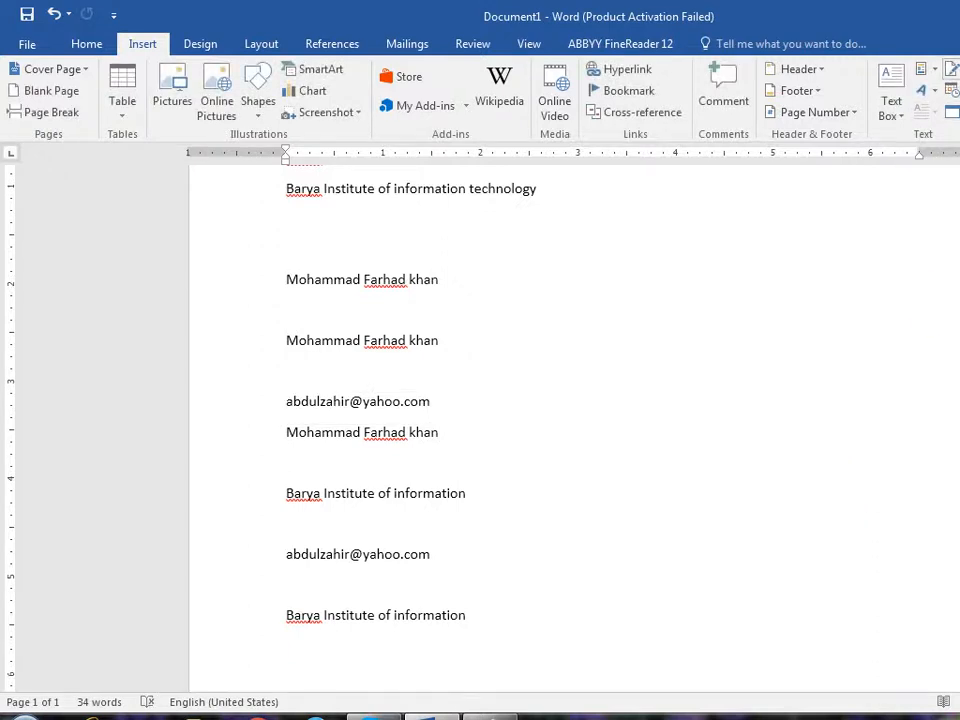
left_click(928, 69)
mouse_move(946, 118)
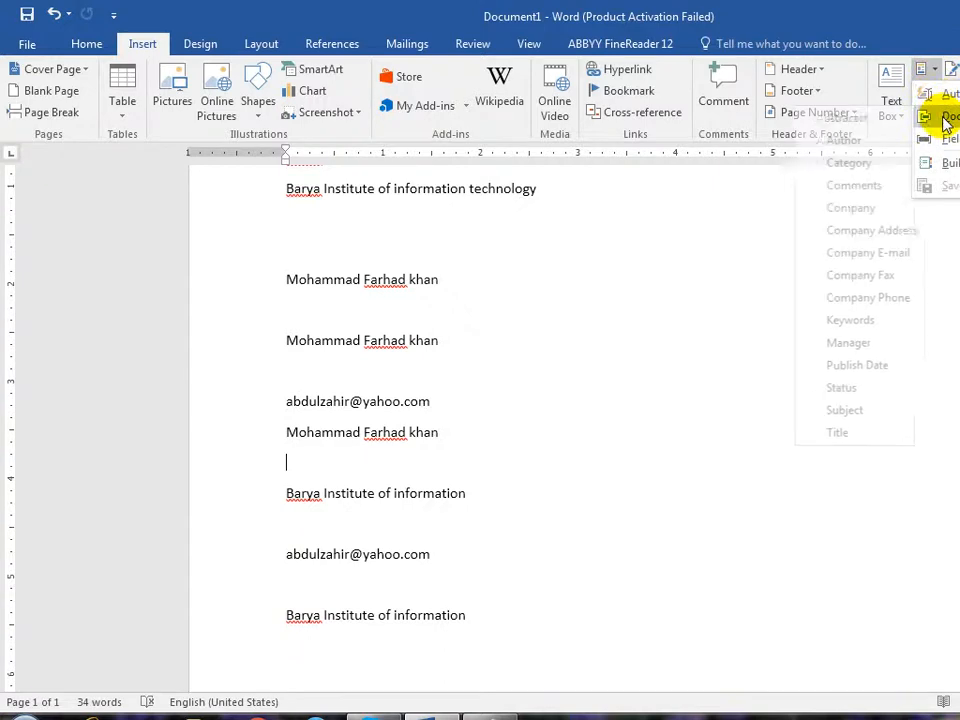
mouse_move(950, 95)
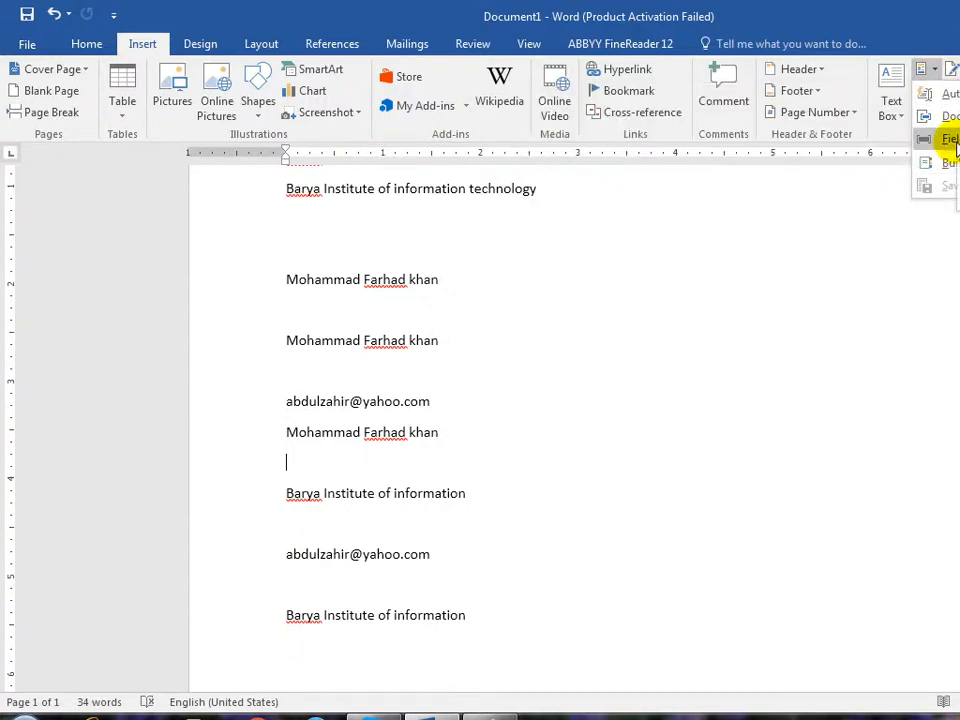
- Add empty lines above the e-mail line and place the caret on the upper blank line
key("Escape")
left_click(364, 372)
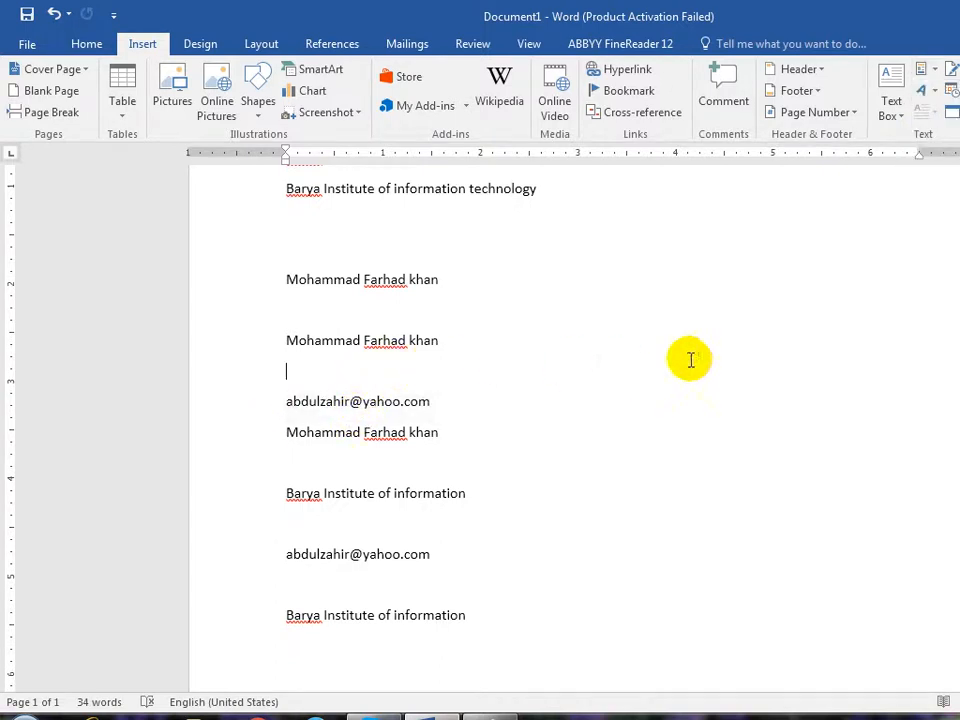
key("Return")
key("Return")
key("Return")
key("Return")
left_click(291, 418)
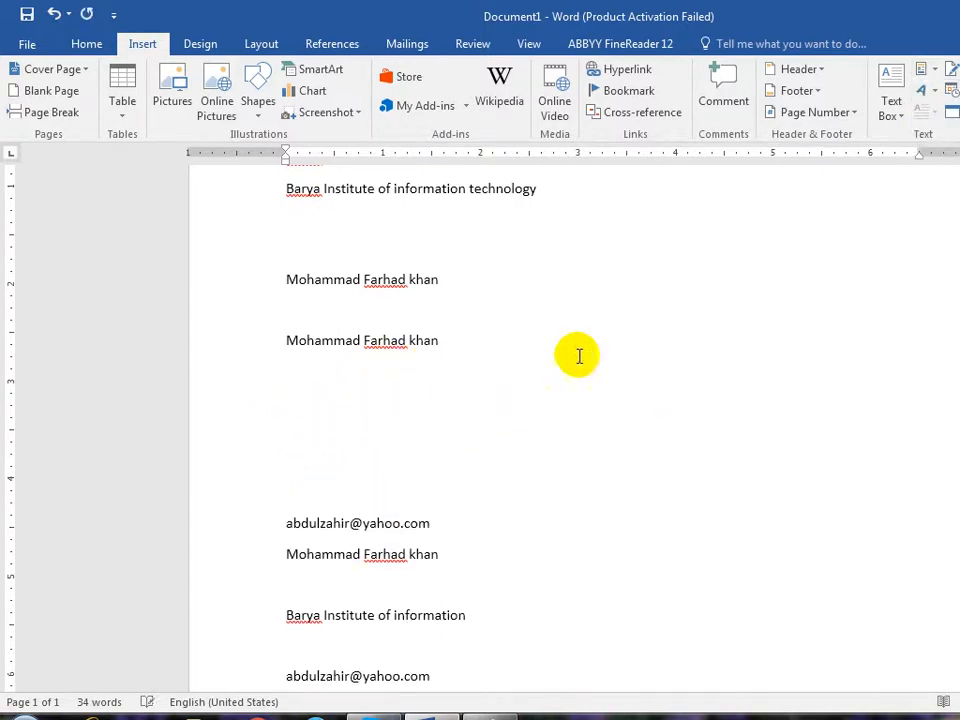
- Insert a Date field in M/d/yyyy h:mm am/pm format, showing 5/9/2017 6:24 PM
left_click(924, 68)
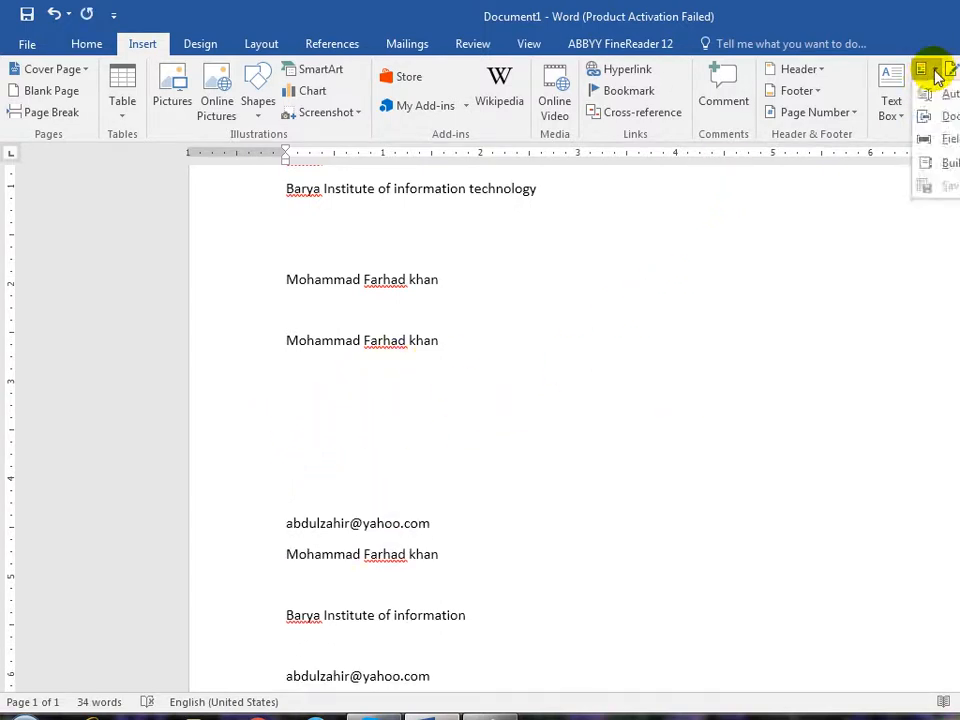
left_click(950, 142)
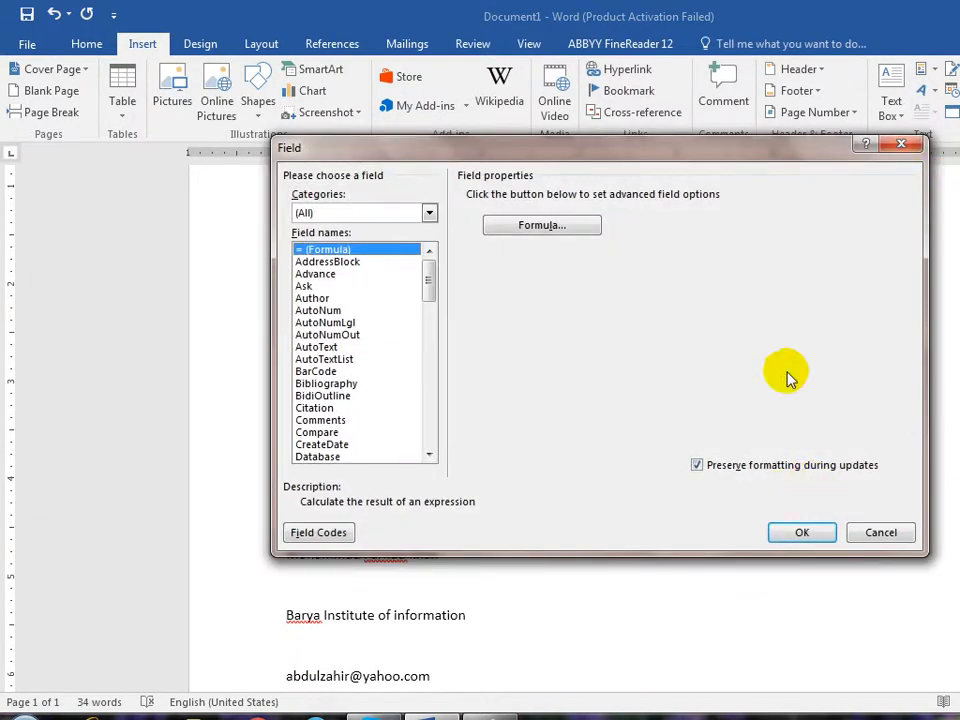
left_click(355, 385)
key("d")
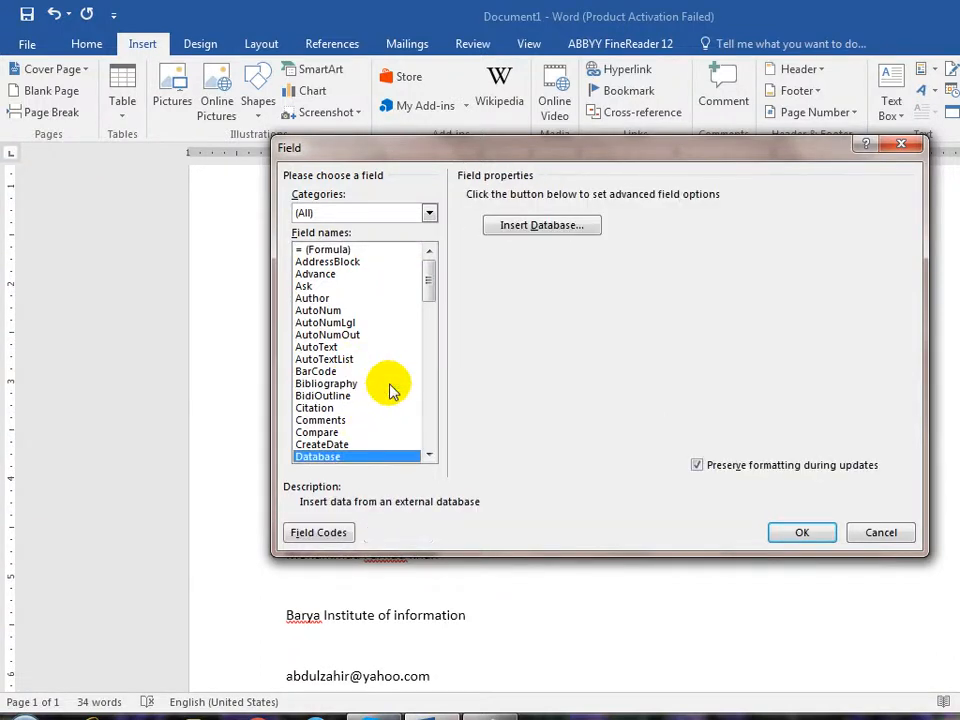
scroll(393, 388, "down", 1)
key("Down")
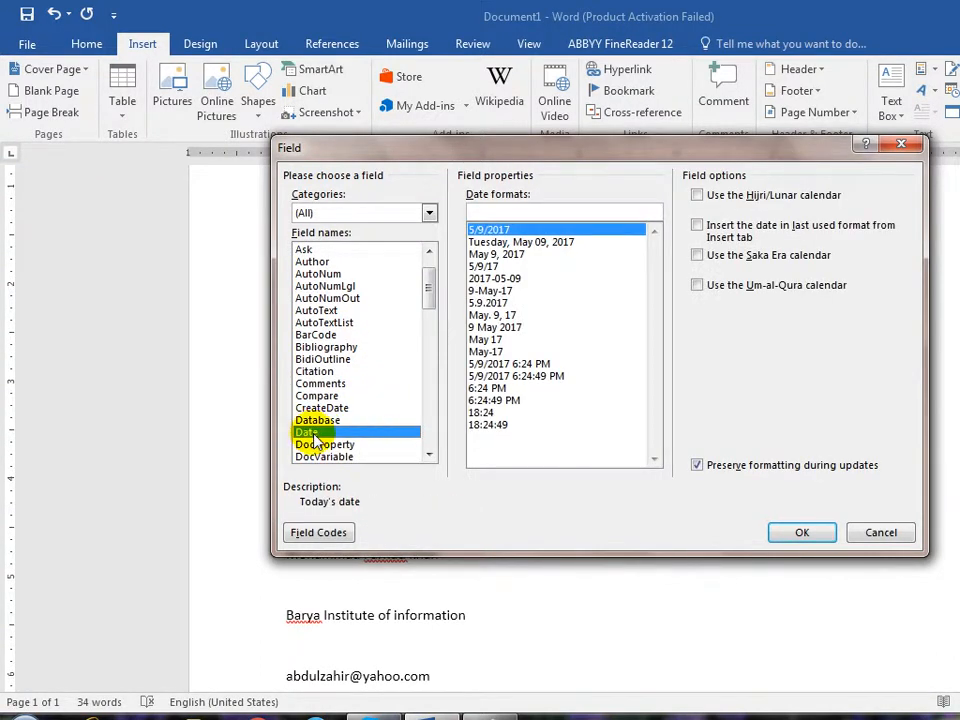
left_click(522, 365)
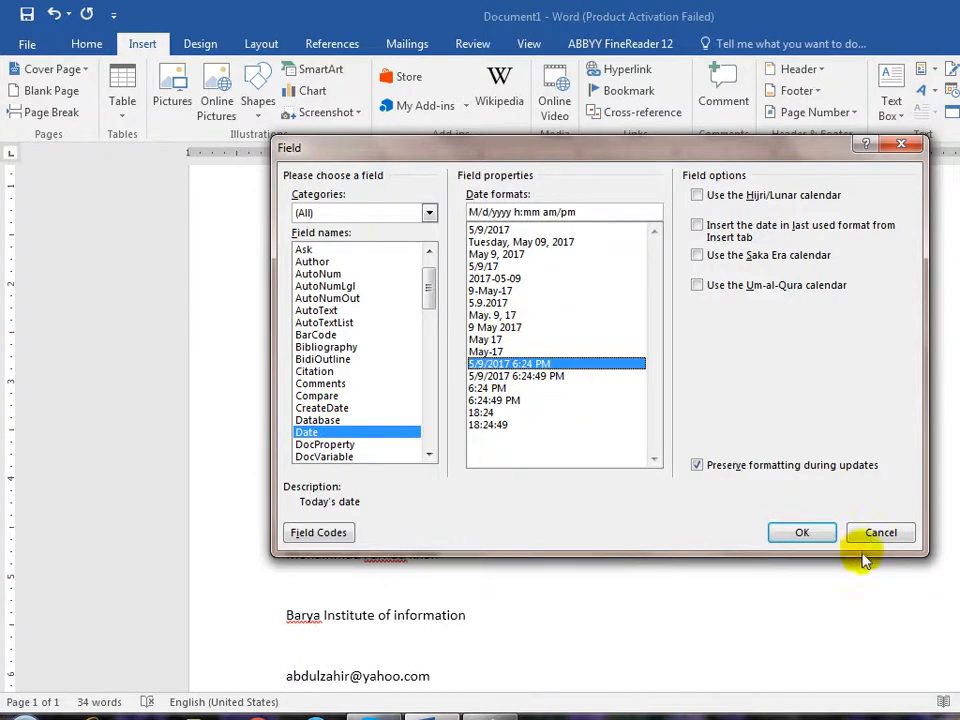
left_click(798, 535)
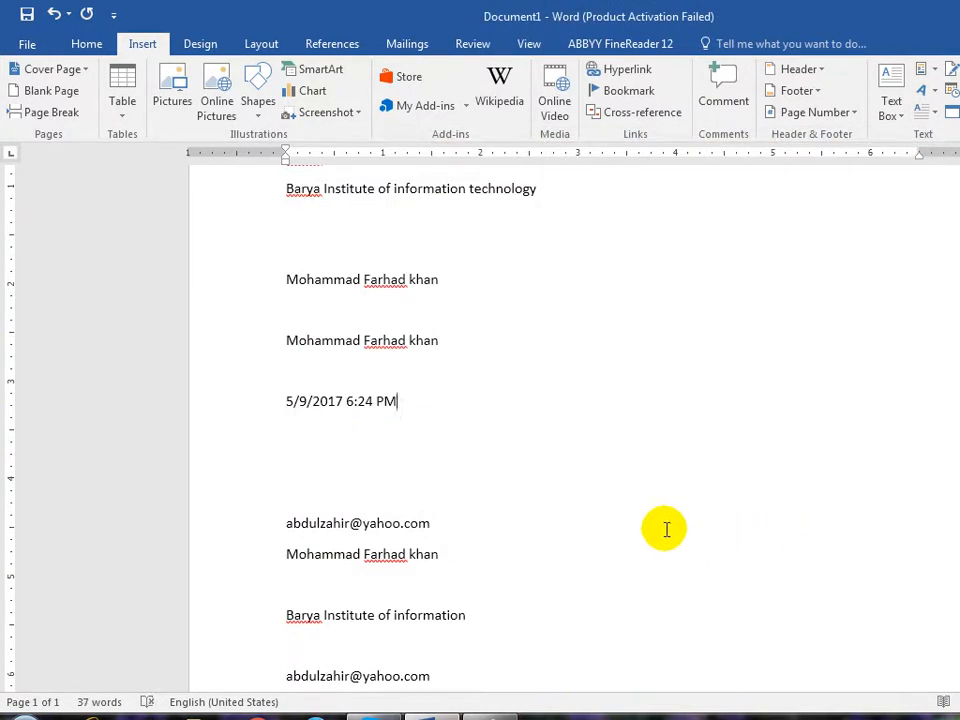
- On a new line below the date, insert a Time field with seconds (5/9/2017 6:25:13 PM), followed by blank lines
key("Return")
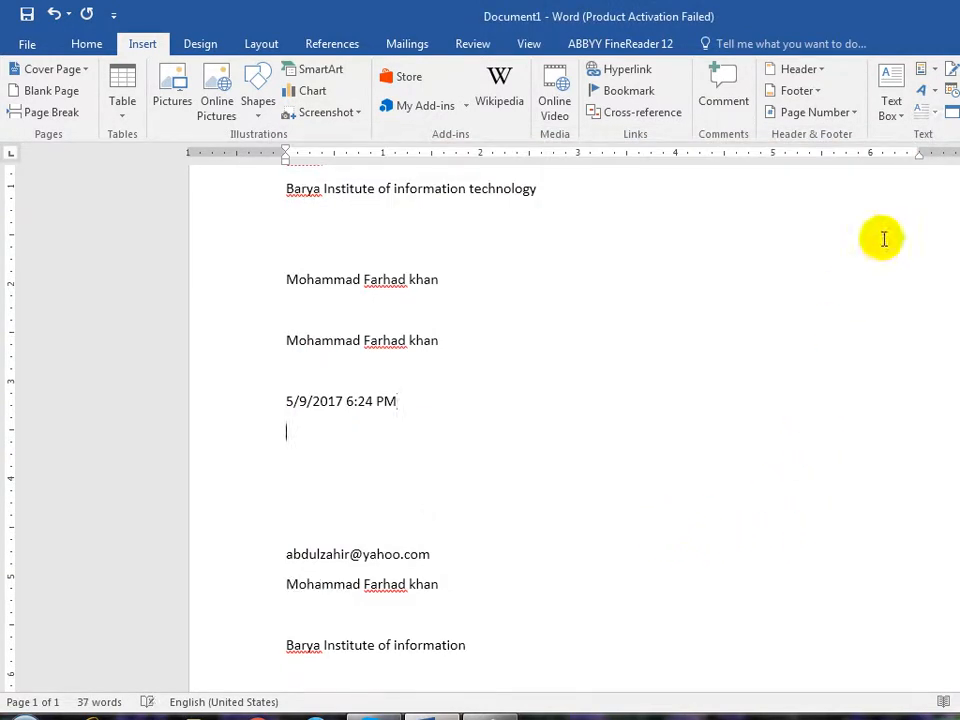
left_click(937, 78)
left_click(945, 138)
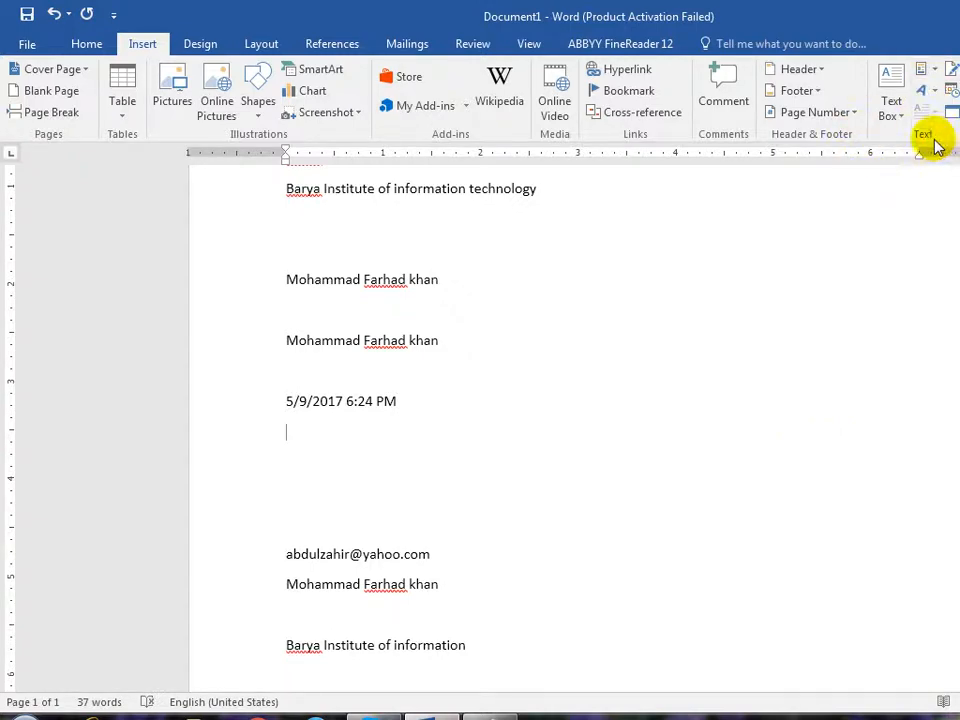
left_click(352, 410)
scroll(360, 410, "down", 12)
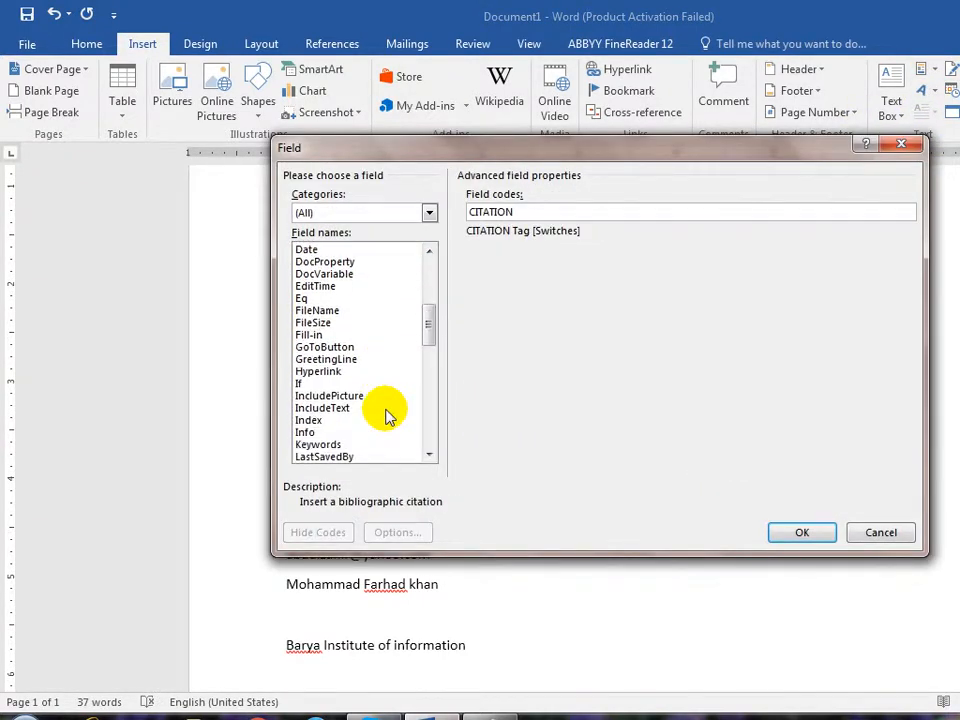
scroll(385, 400, "down", 8)
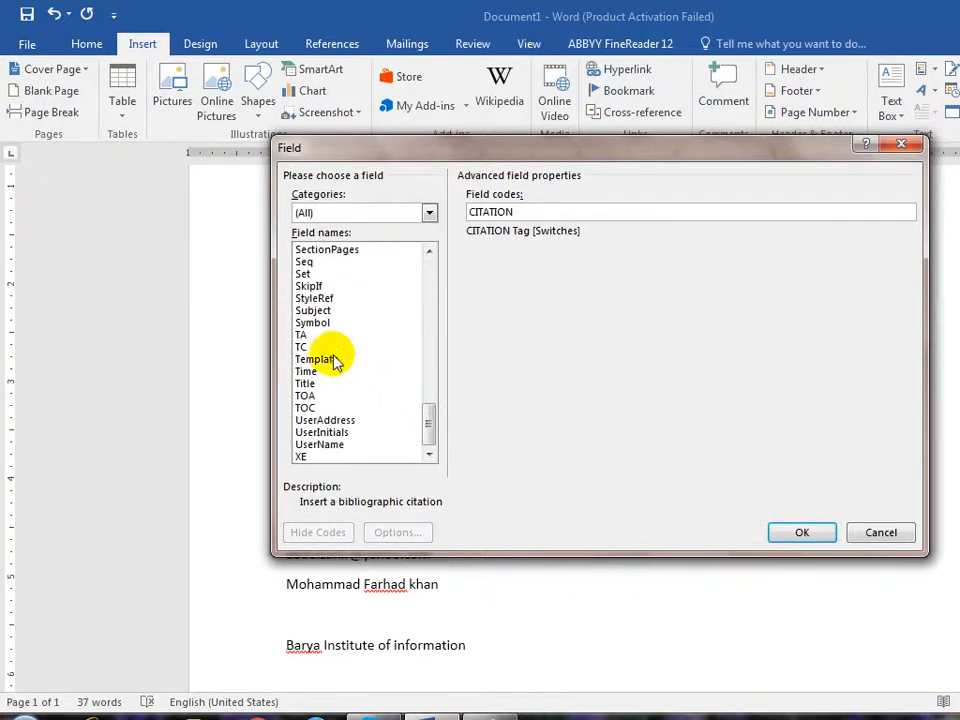
scroll(340, 360, "up", 10)
scroll(340, 355, "up", 1)
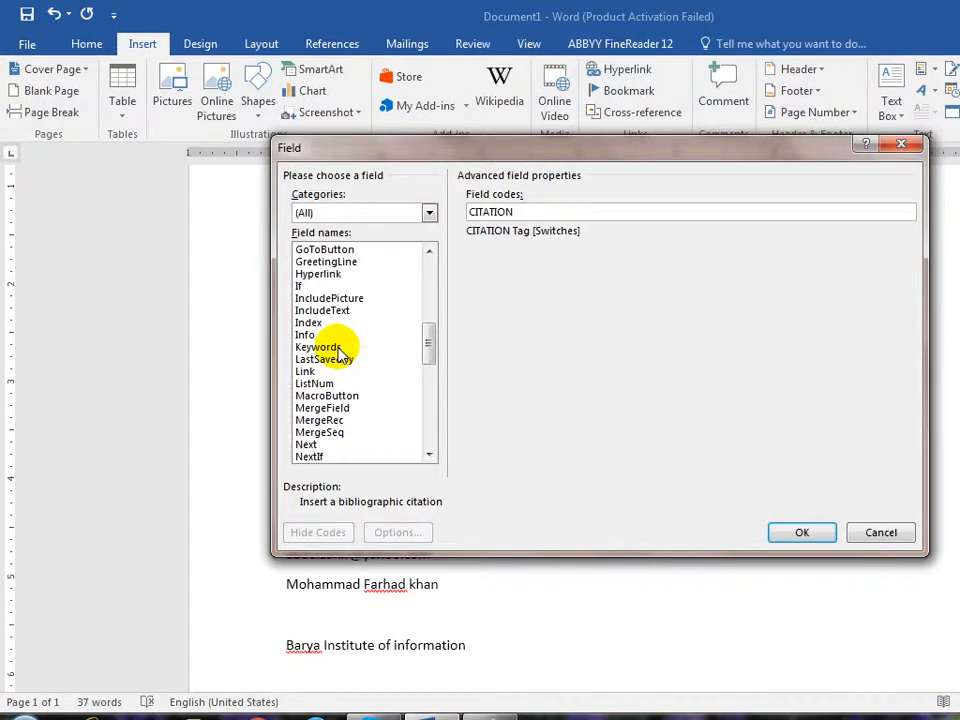
scroll(345, 362, "down", 8)
scroll(345, 365, "up", 2)
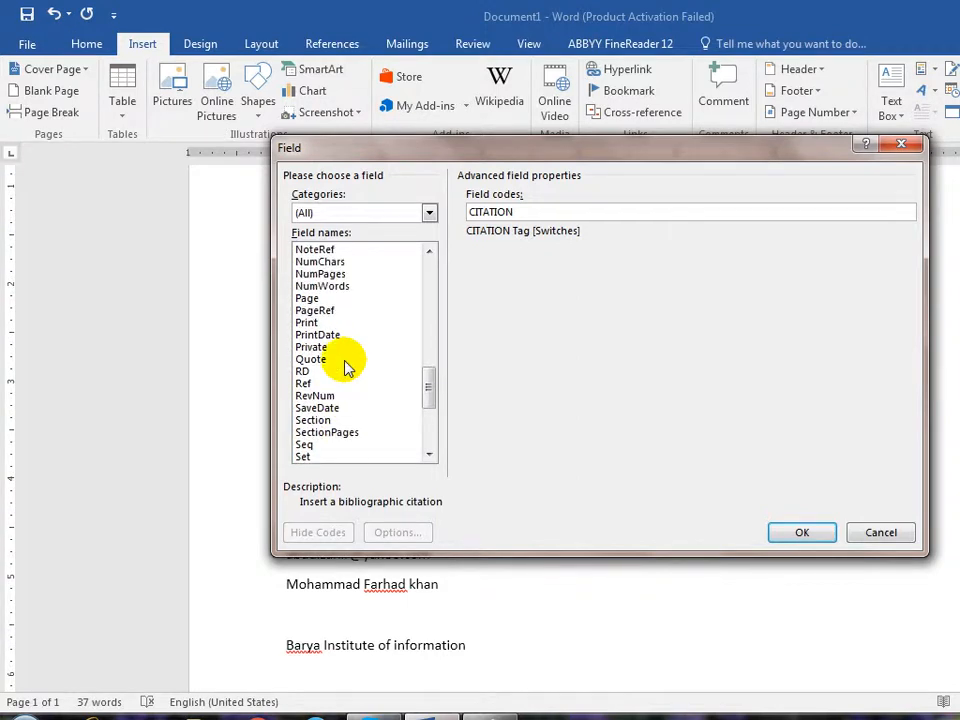
scroll(345, 365, "down", 5)
left_click(303, 371)
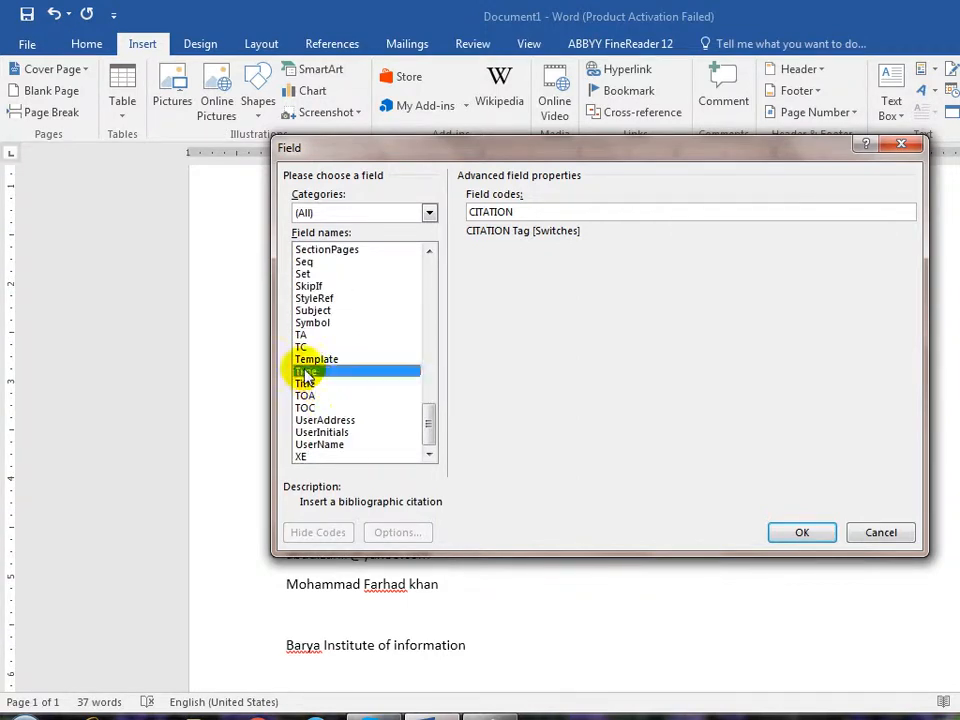
left_click(530, 376)
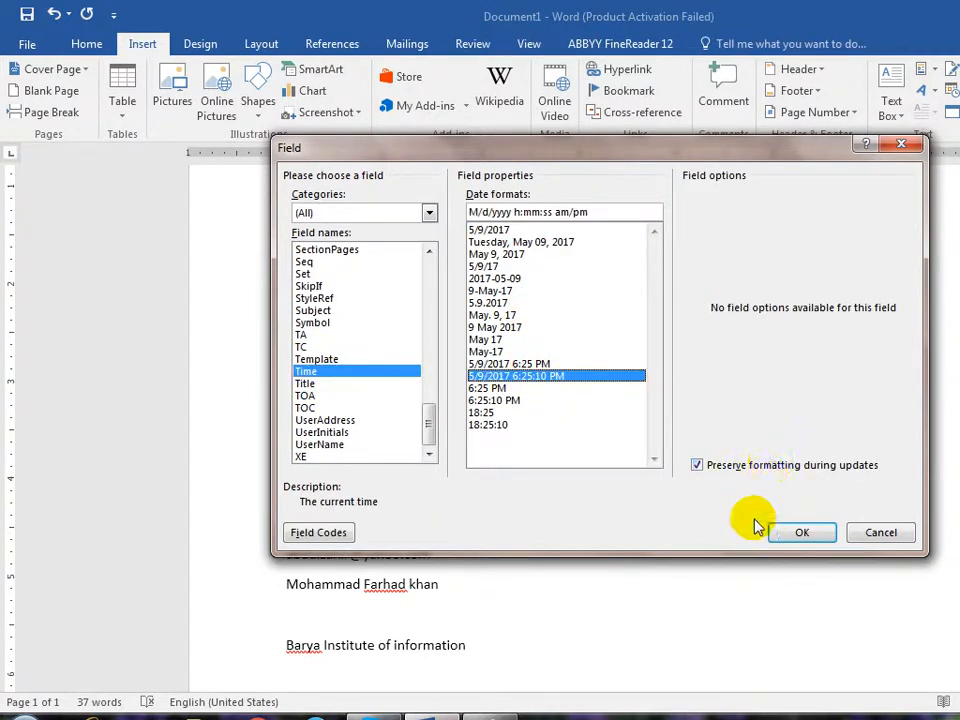
left_click(801, 532)
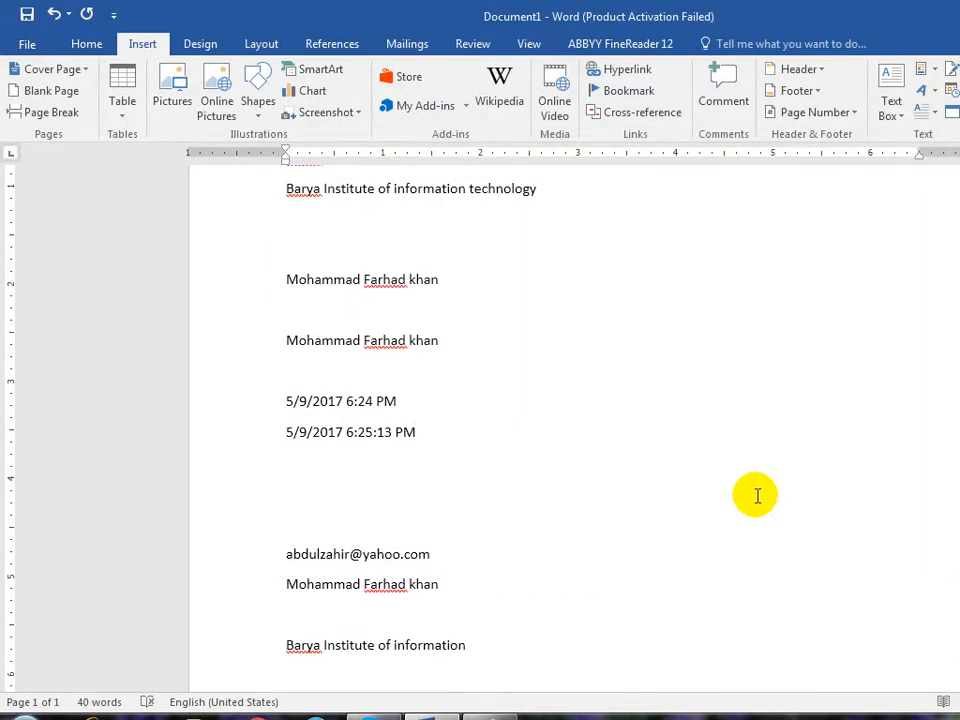
key("Return")
key("Return")
left_click(936, 70)
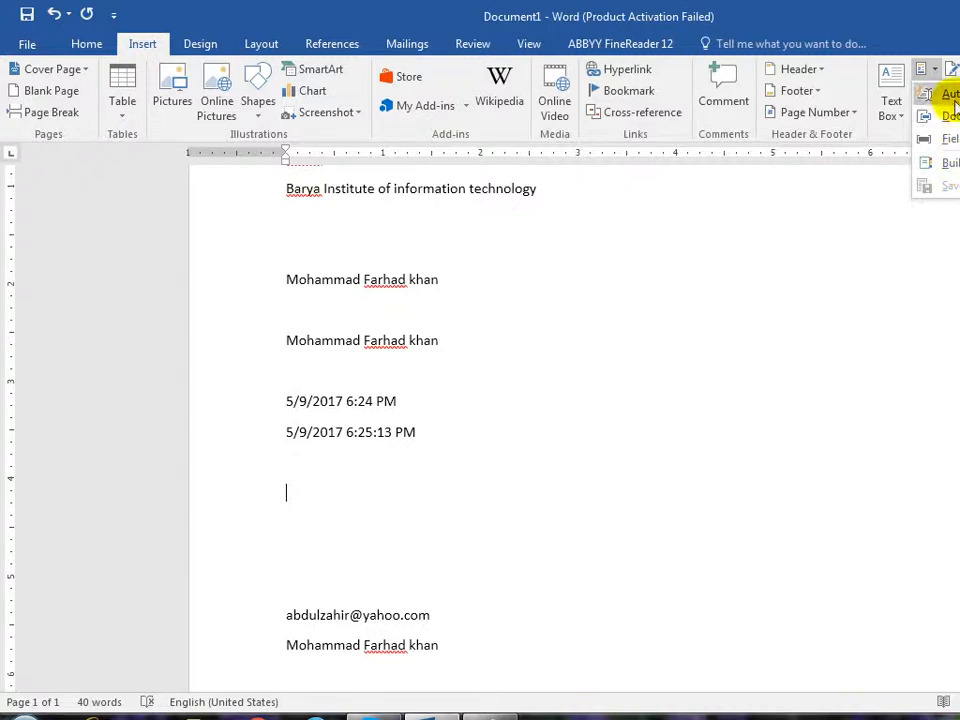
mouse_move(945, 94)
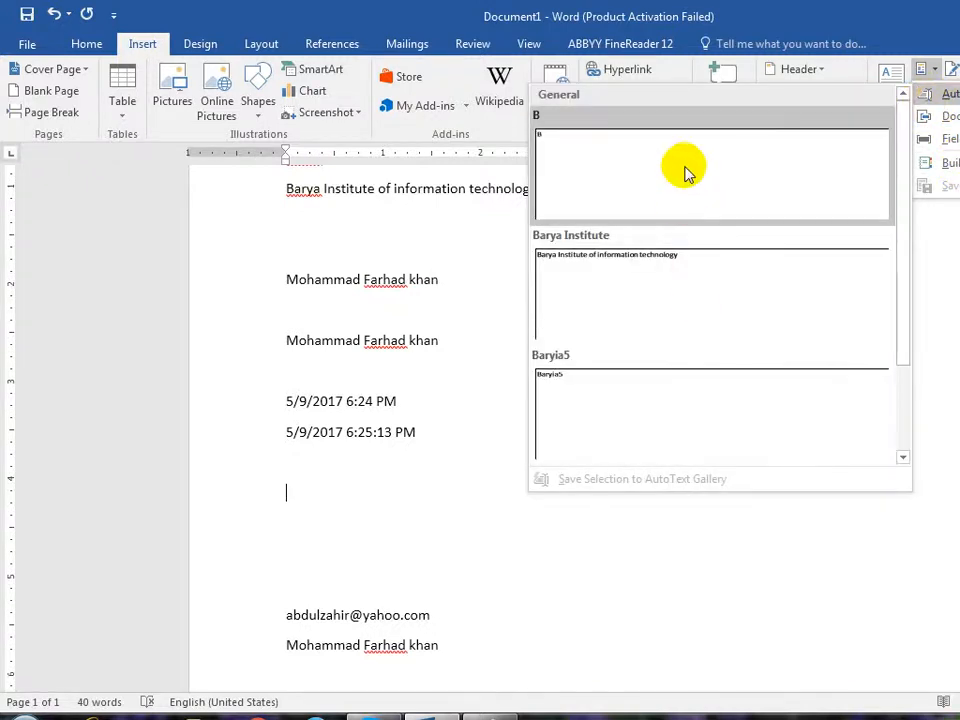
left_click(470, 515)
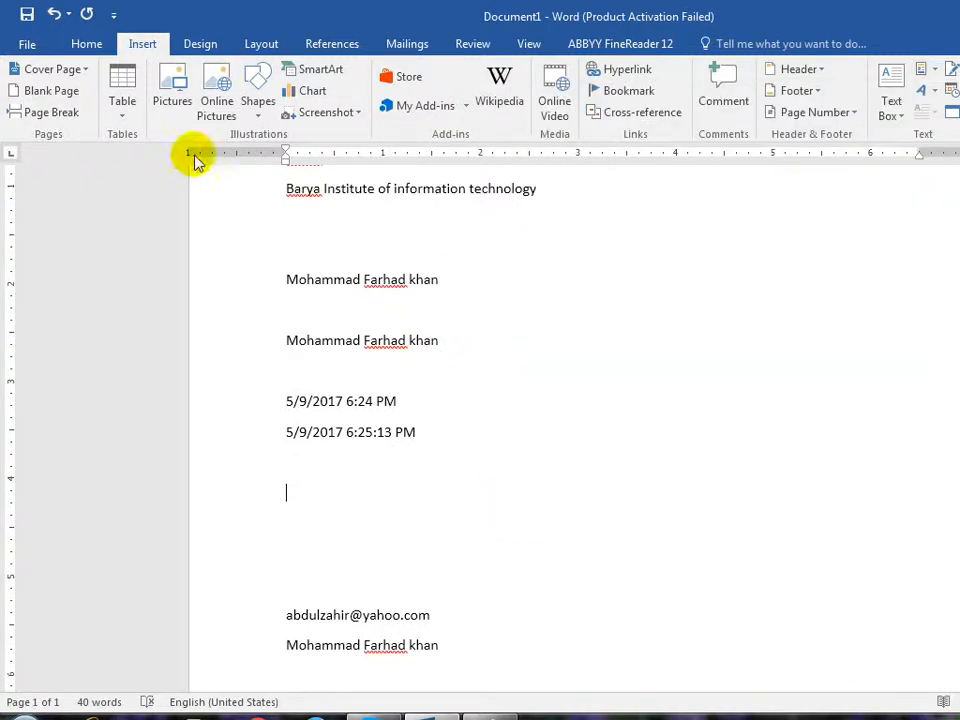
left_click(818, 69)
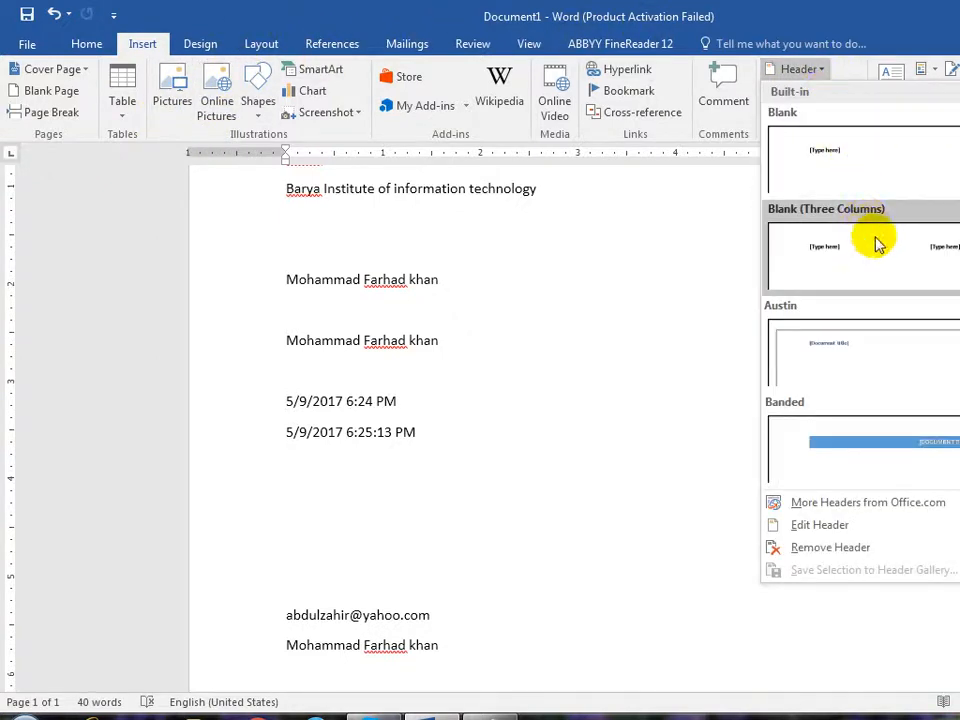
scroll(890, 260, "down", 5)
scroll(866, 262, "down", 4)
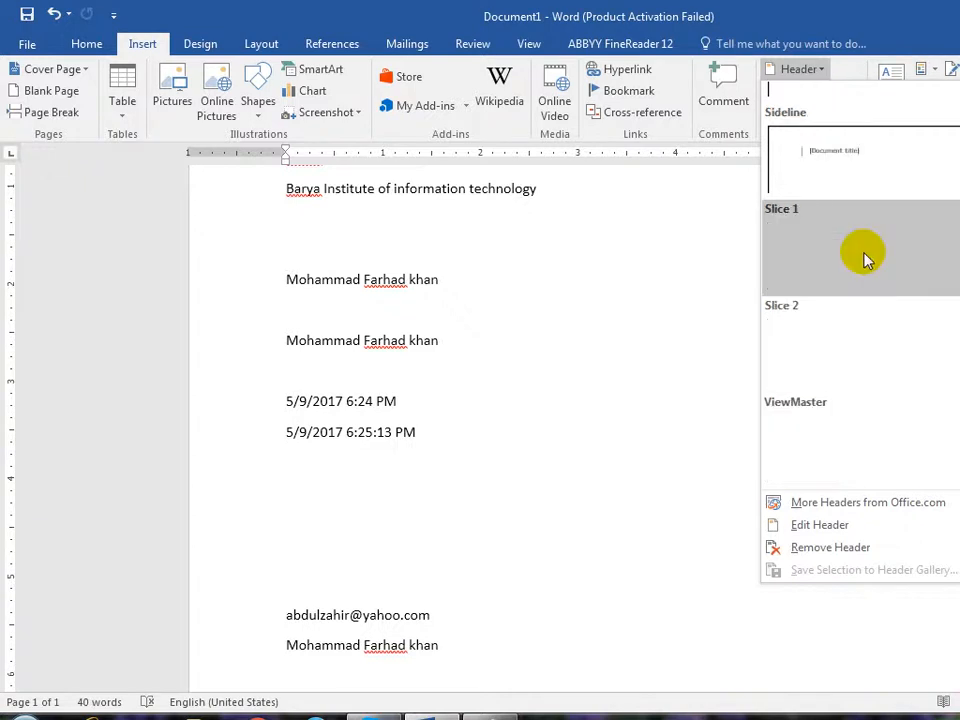
left_click(414, 401)
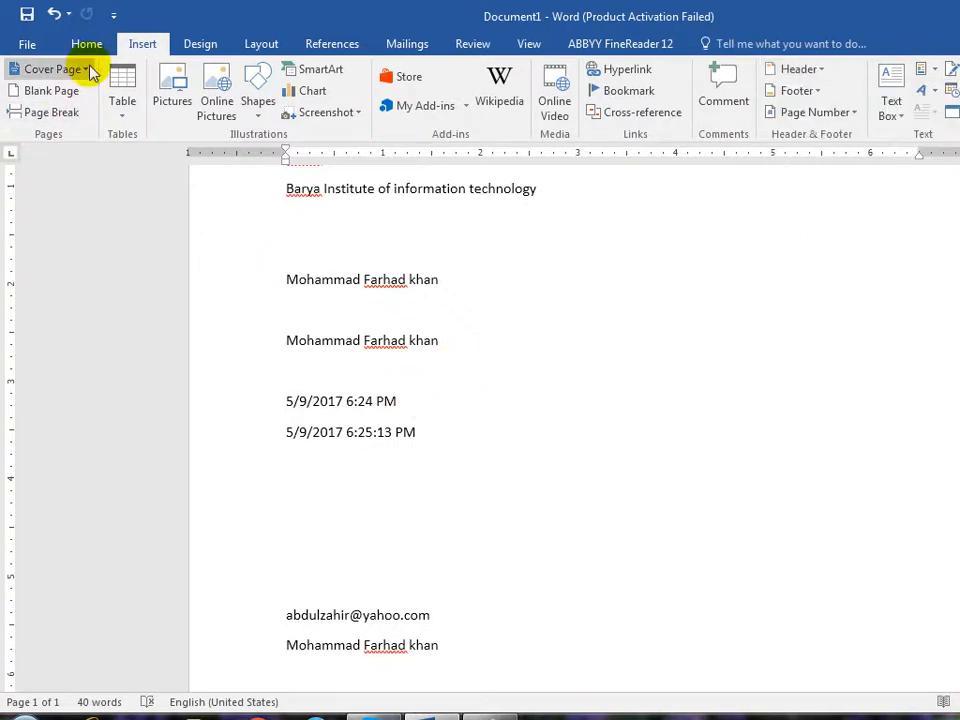
left_click(86, 69)
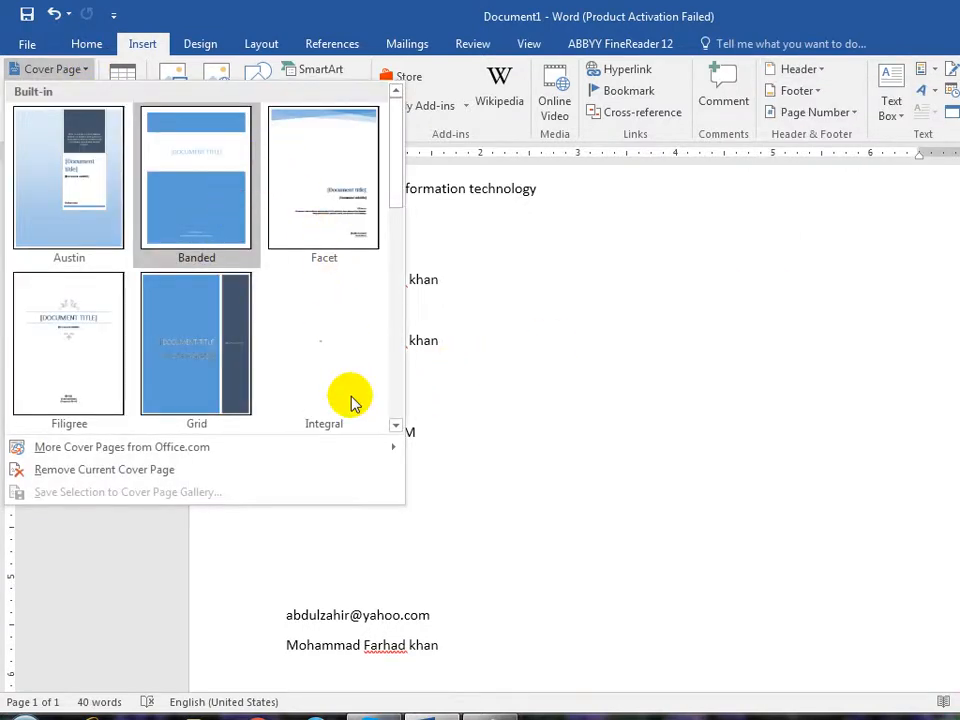
left_click(632, 346)
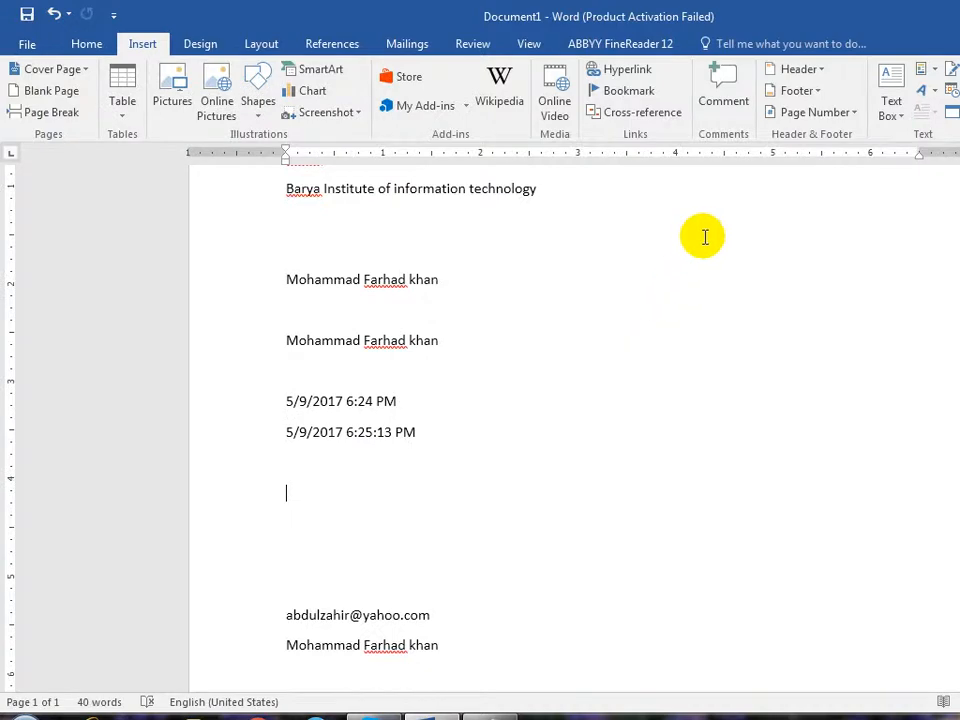
left_click(922, 69)
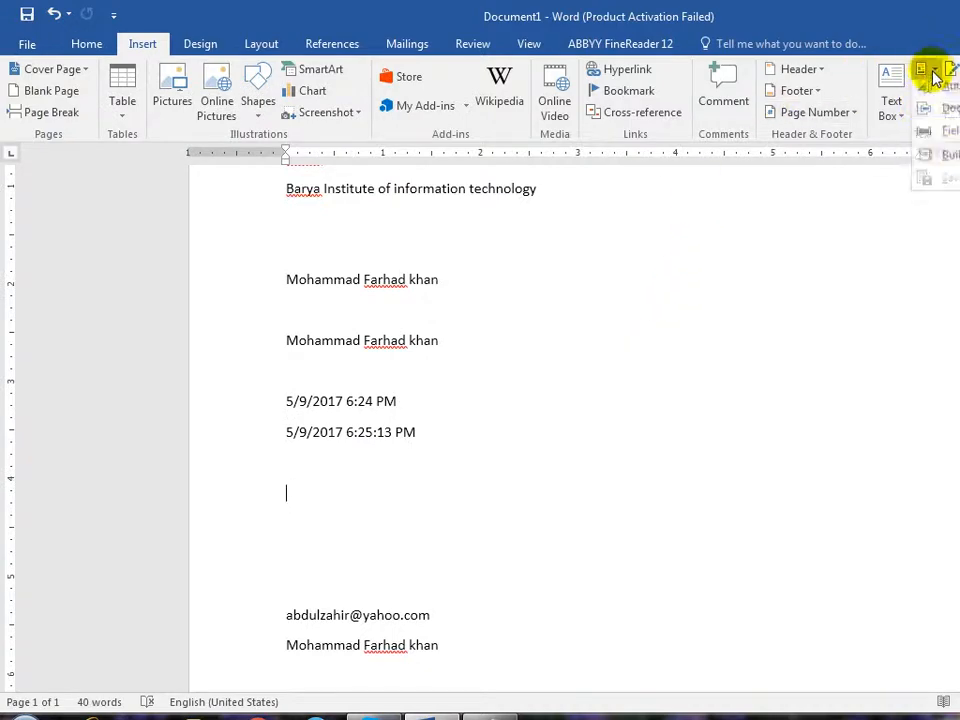
- In the Building Blocks Organizer, preview the Austin, Filigree, Slice and Integral cover pages and several footers
left_click(948, 163)
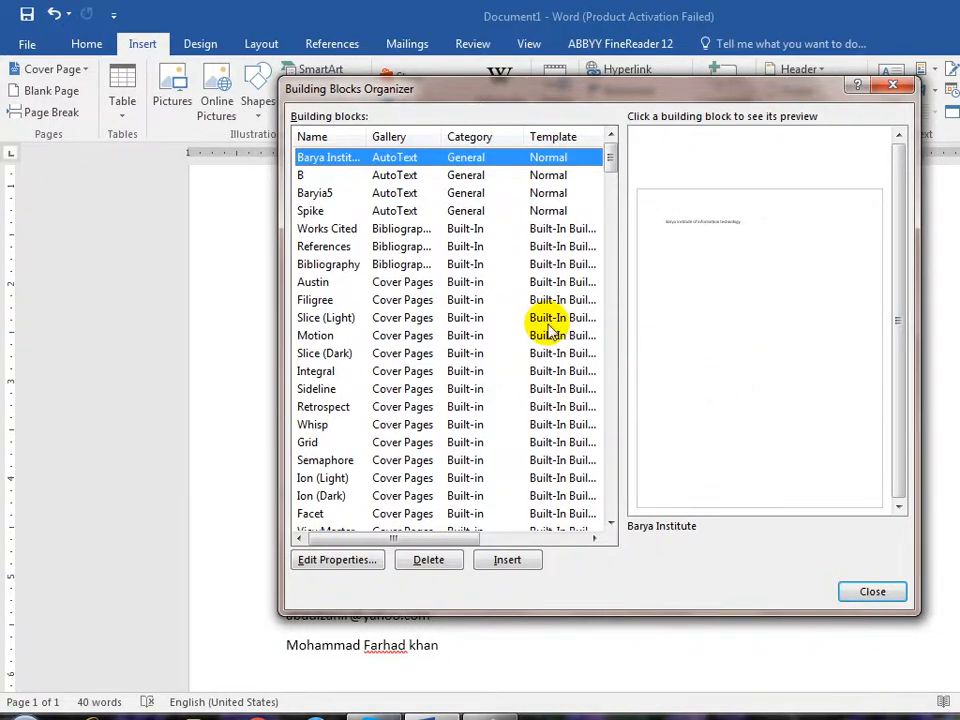
left_click(391, 282)
left_click(396, 300)
left_click(400, 317)
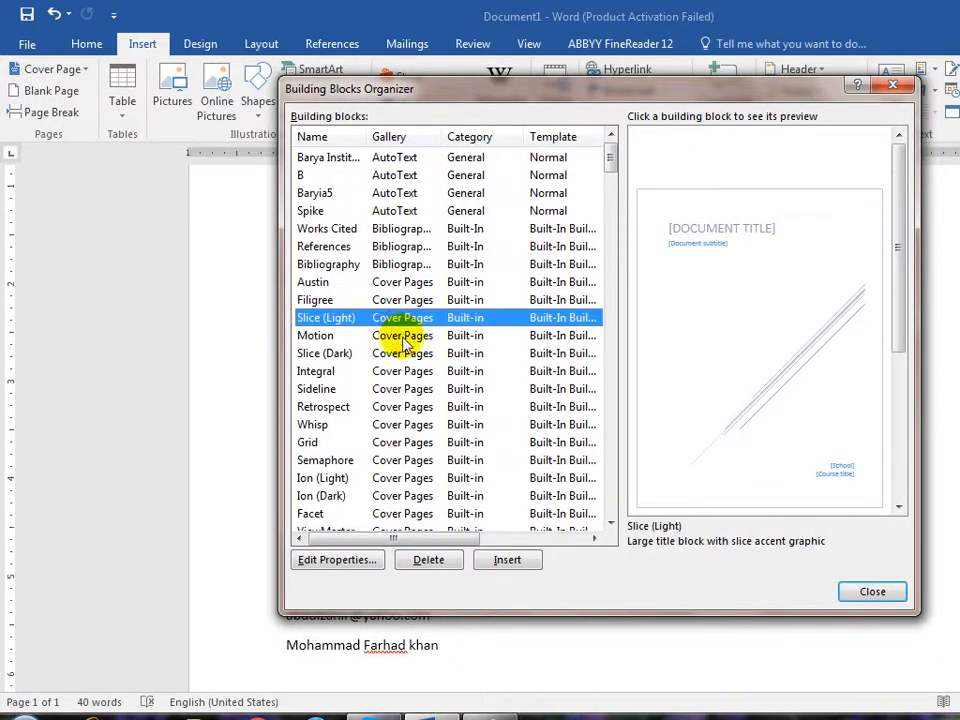
left_click(405, 353)
left_click(410, 373)
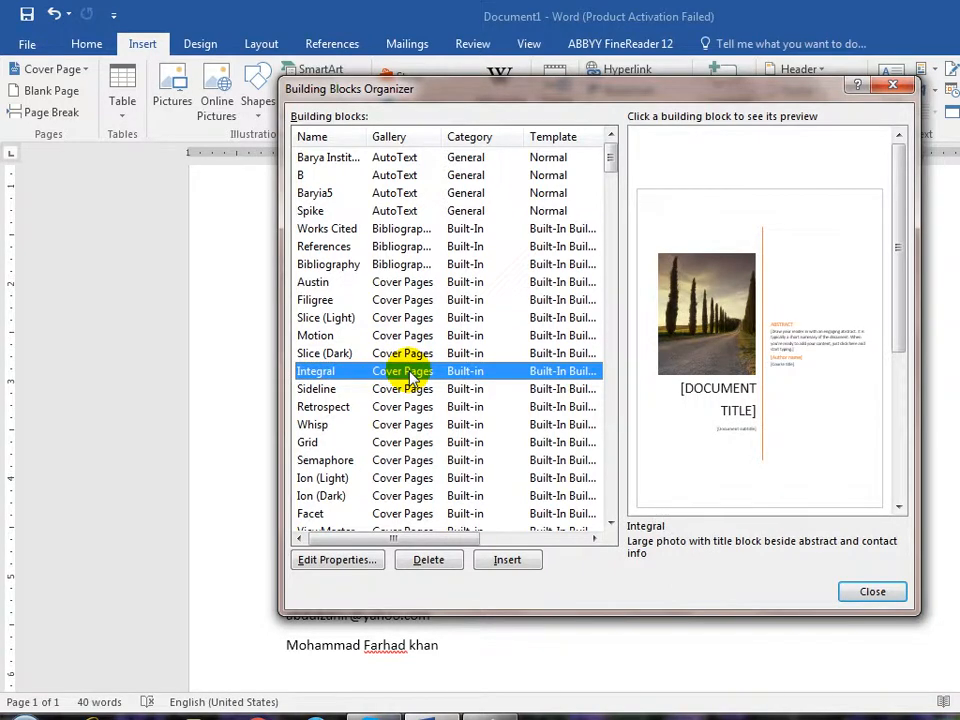
scroll(410, 373, "down", 6)
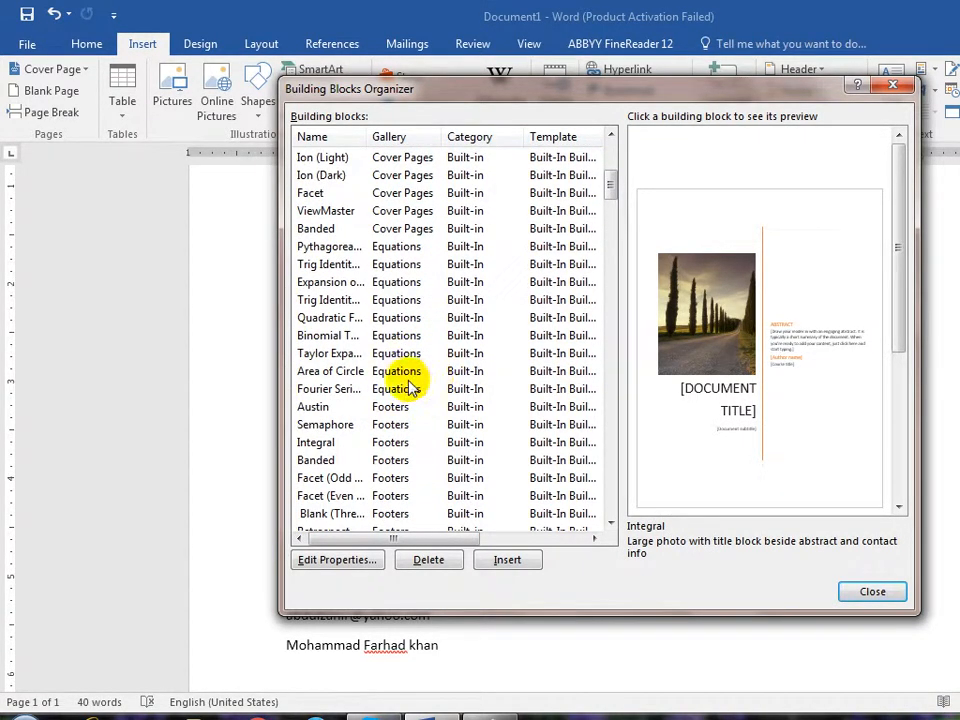
left_click(405, 408)
left_click(400, 444)
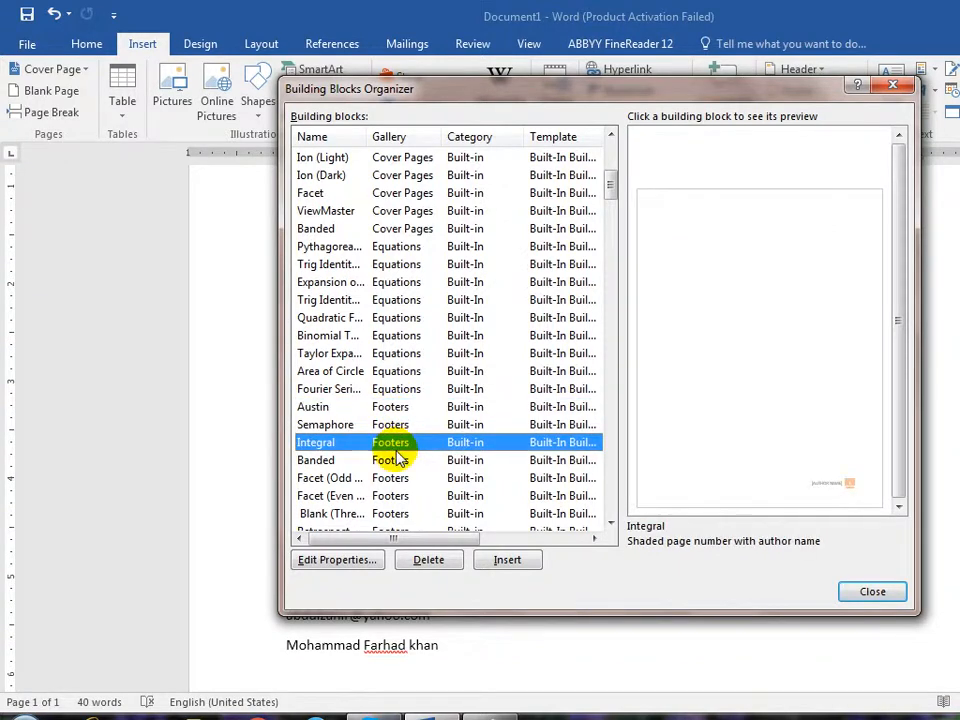
left_click(393, 477)
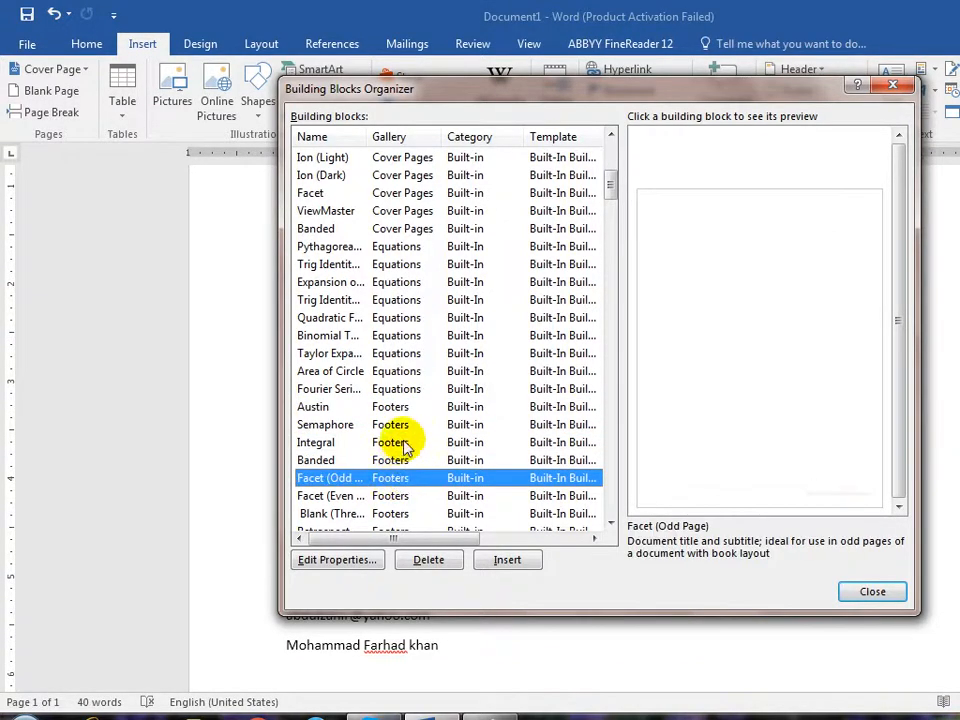
- Preview the Sideline, Facet, Motion and Ion (Dark) headers, then insert the Filigree header
scroll(407, 430, "down", 6)
left_click(397, 460)
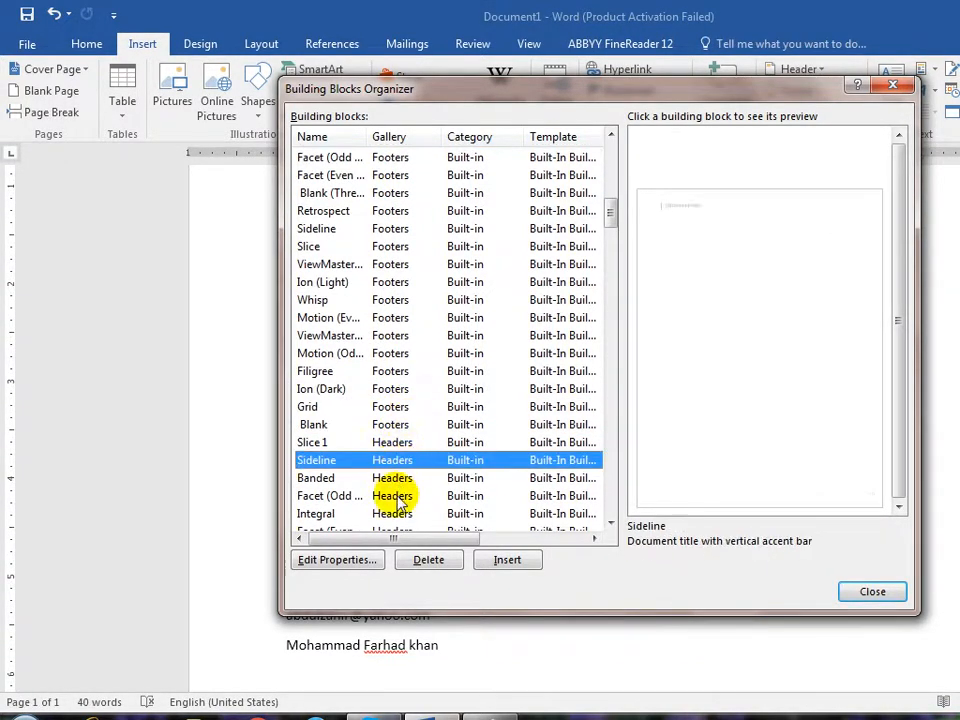
left_click(399, 496)
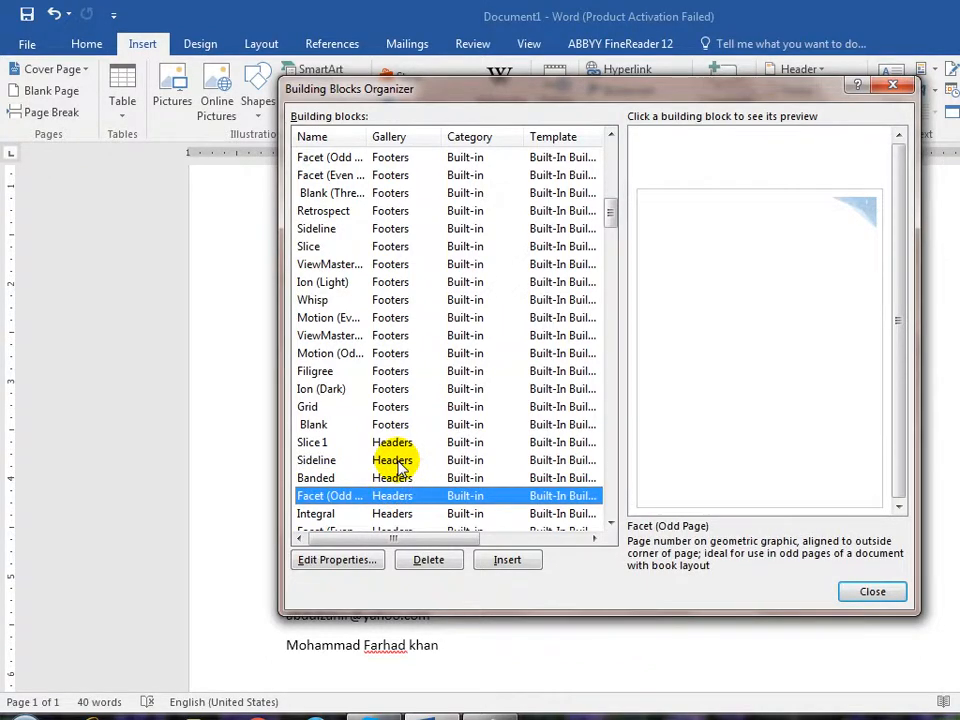
scroll(399, 462, "down", 6)
left_click(385, 388)
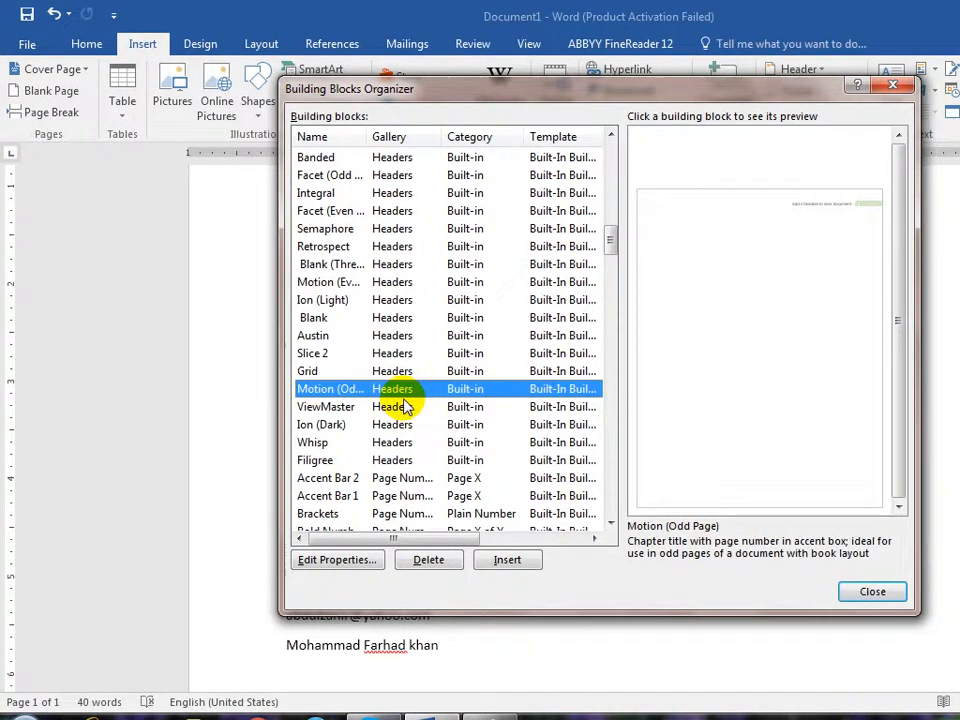
left_click(397, 424)
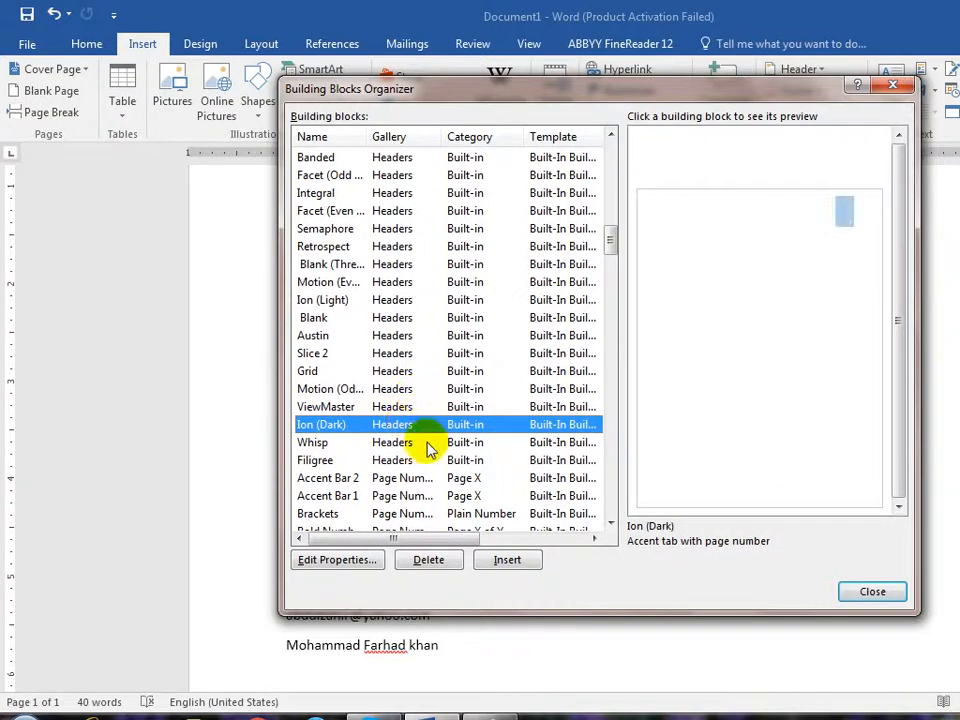
left_click(406, 458)
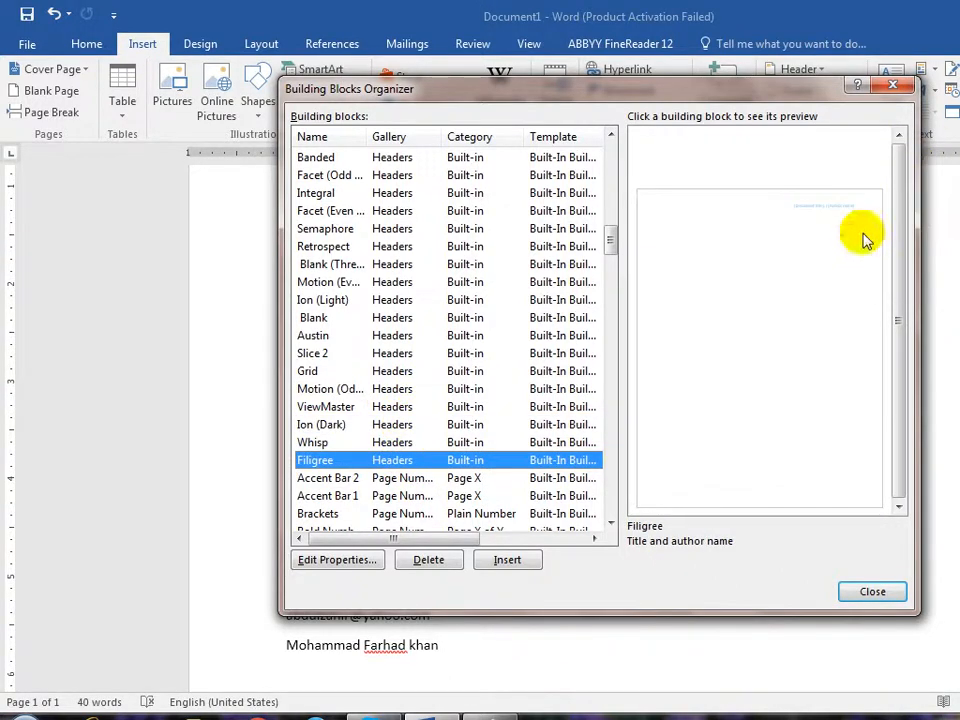
left_click(510, 563)
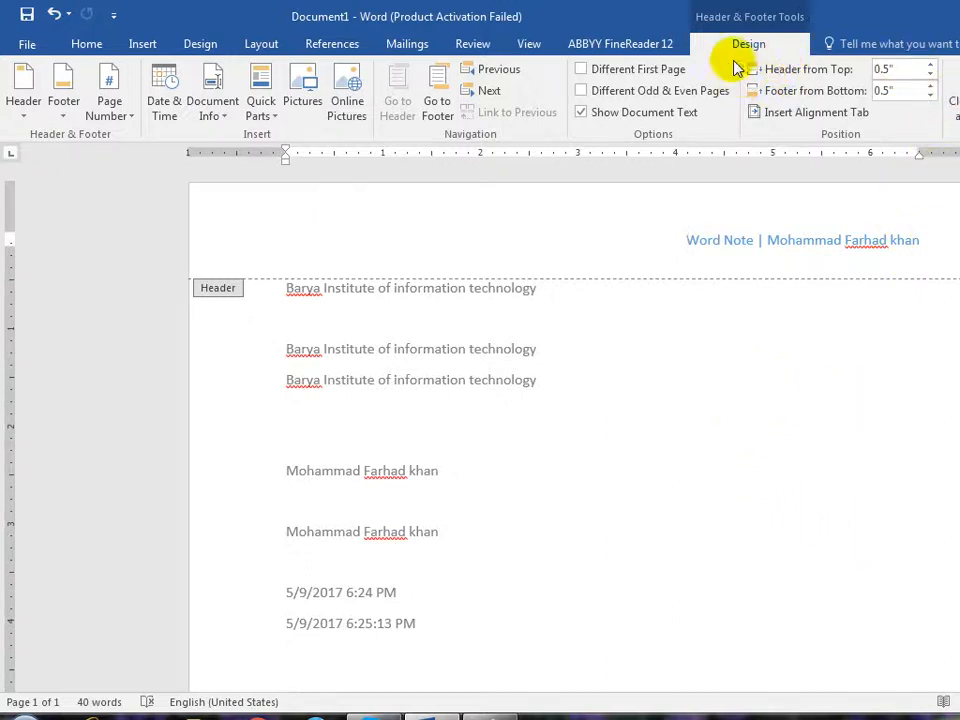
- Exit the header back to the document body and return to the Insert ribbon's Quick Parts
double_click(698, 394)
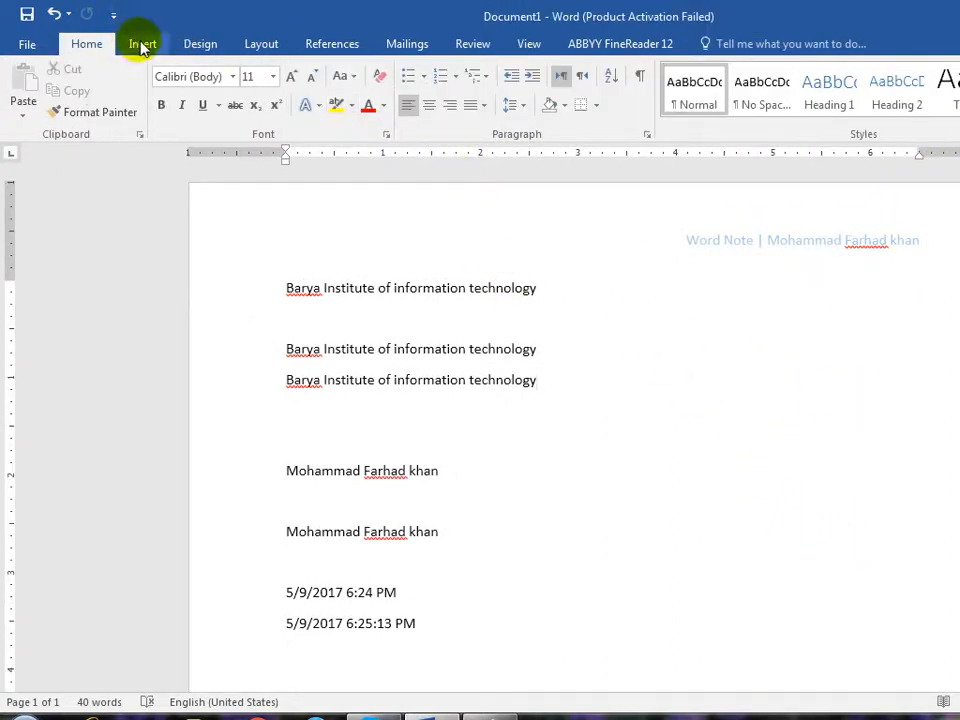
left_click(142, 44)
left_click(922, 72)
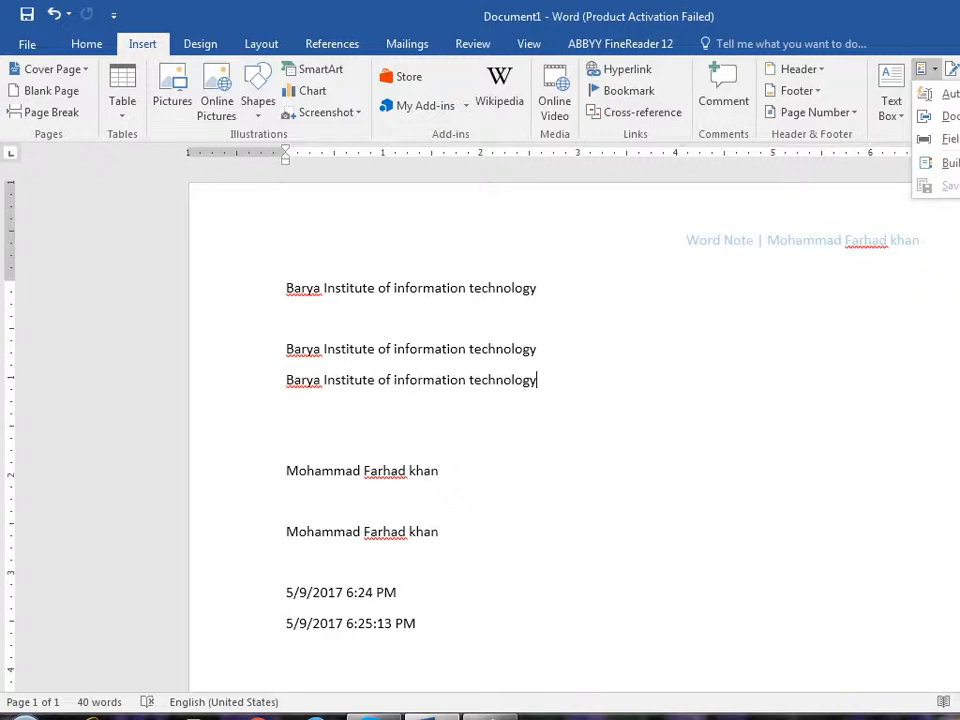
- Scroll through the Building Blocks Organizer list and close it without inserting anything
left_click(945, 163)
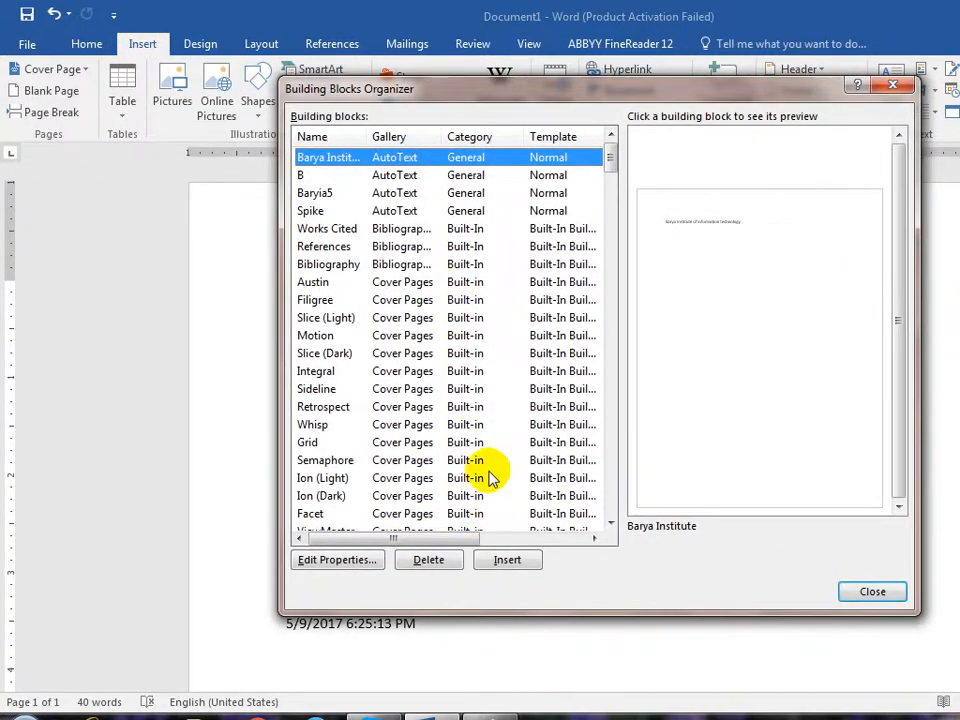
scroll(490, 478, "down", 10)
scroll(490, 478, "down", 15)
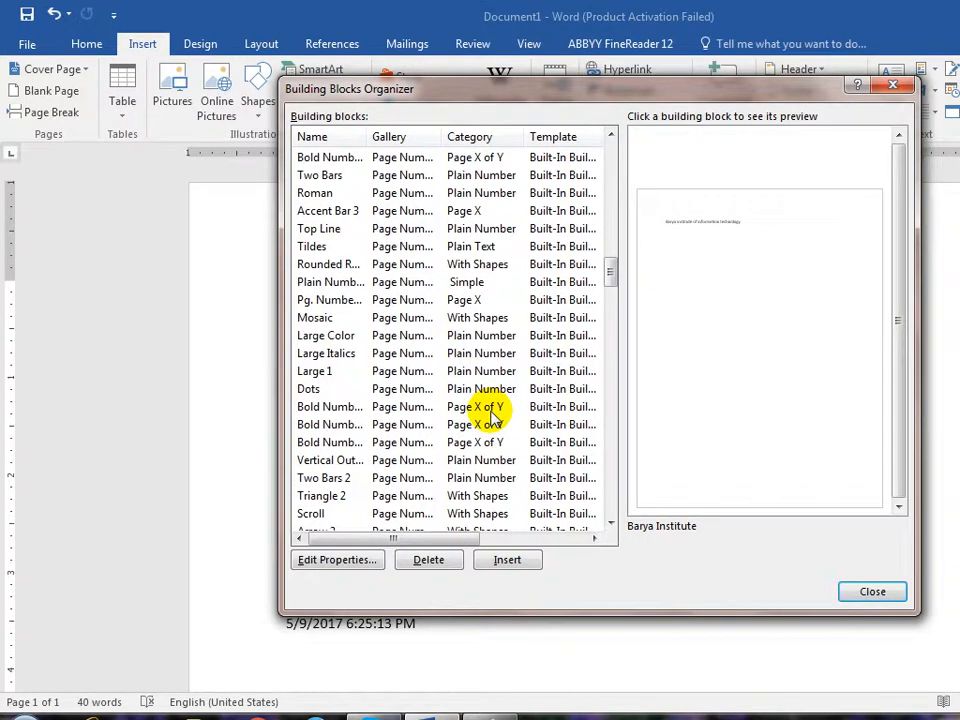
scroll(490, 418, "down", 5)
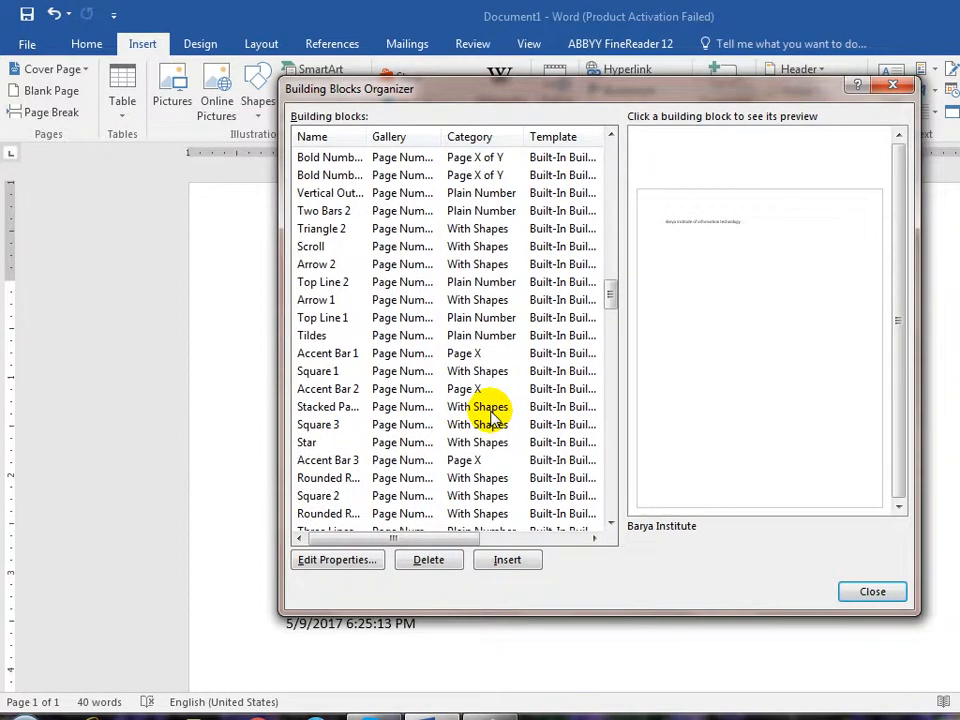
scroll(490, 418, "down", 5)
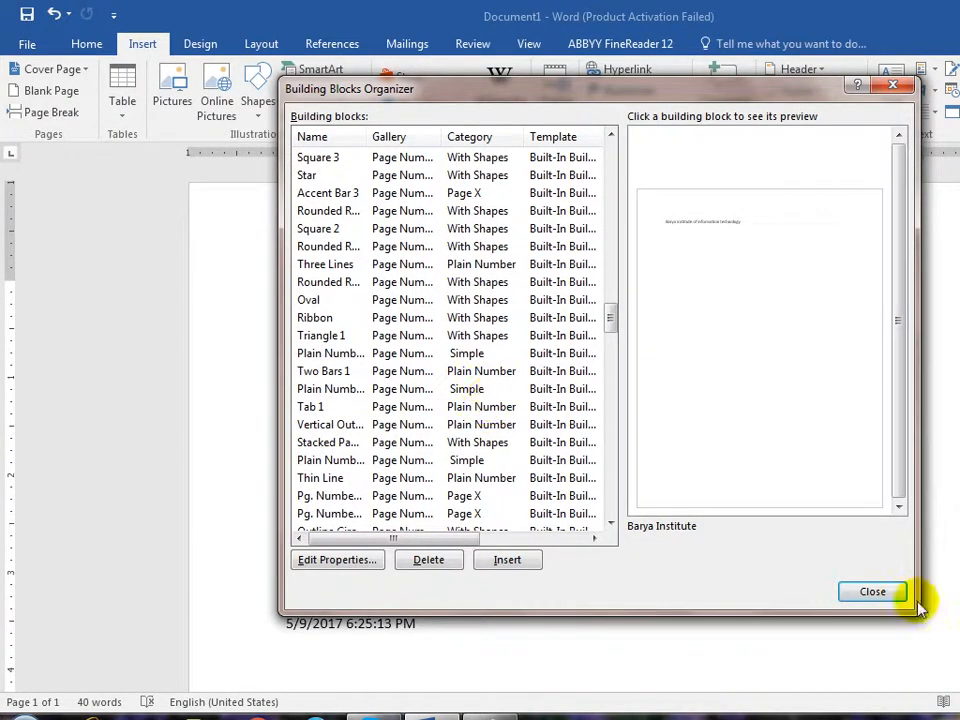
left_click(877, 591)
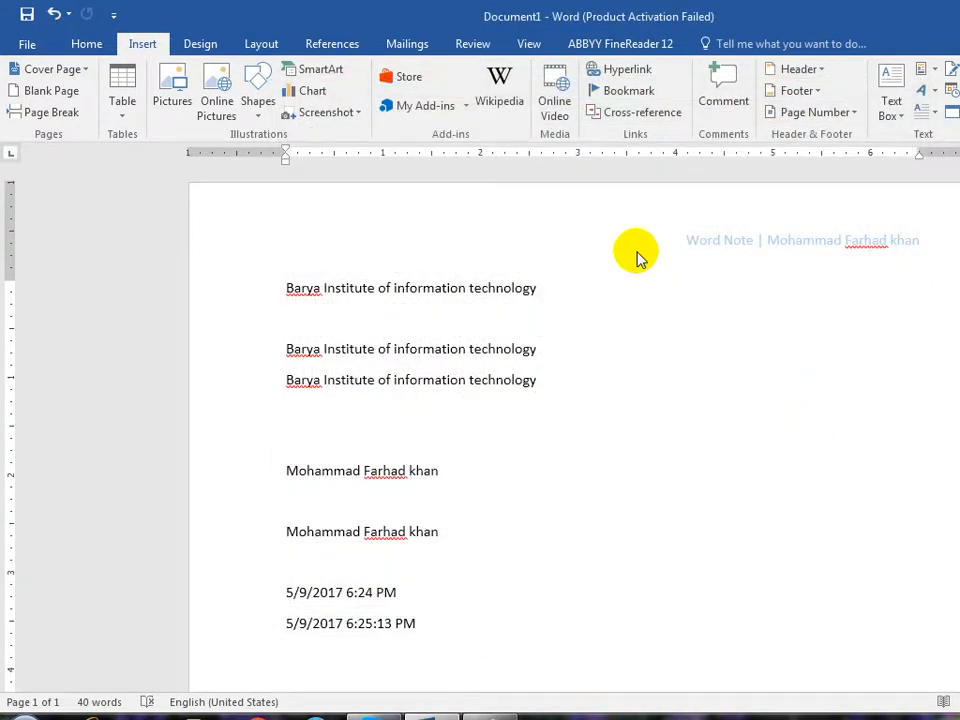
- Replace the header with 'Barya Institute of information technology' left and 'Prepraed By:' plus author name right
double_click(681, 241)
key("ctrl+a")
key("ctrl+z")
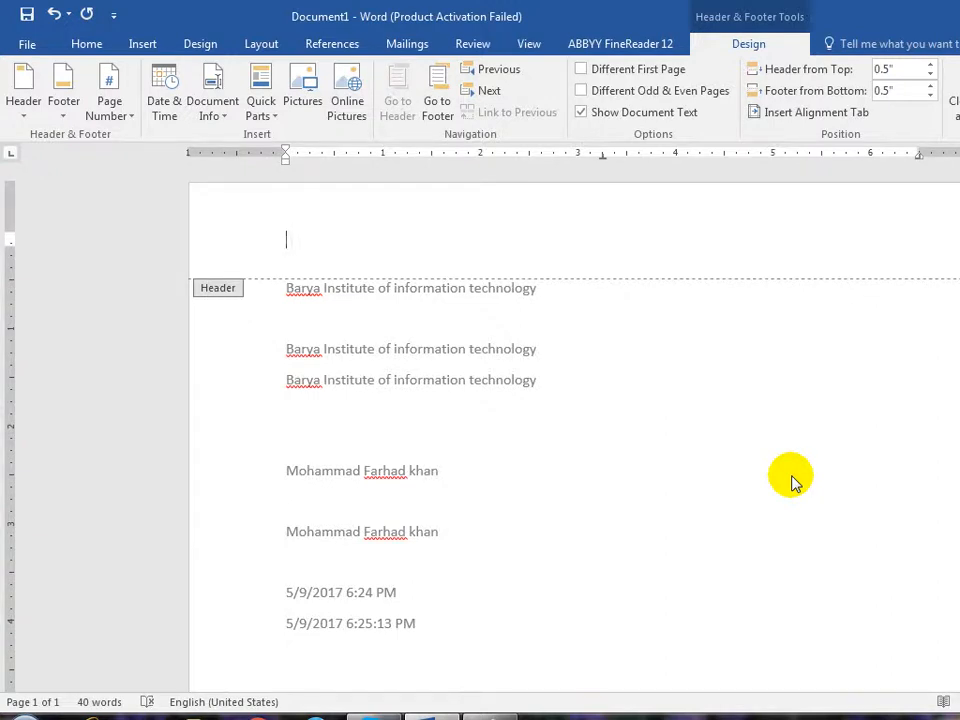
type("Barya Institute of information technology")
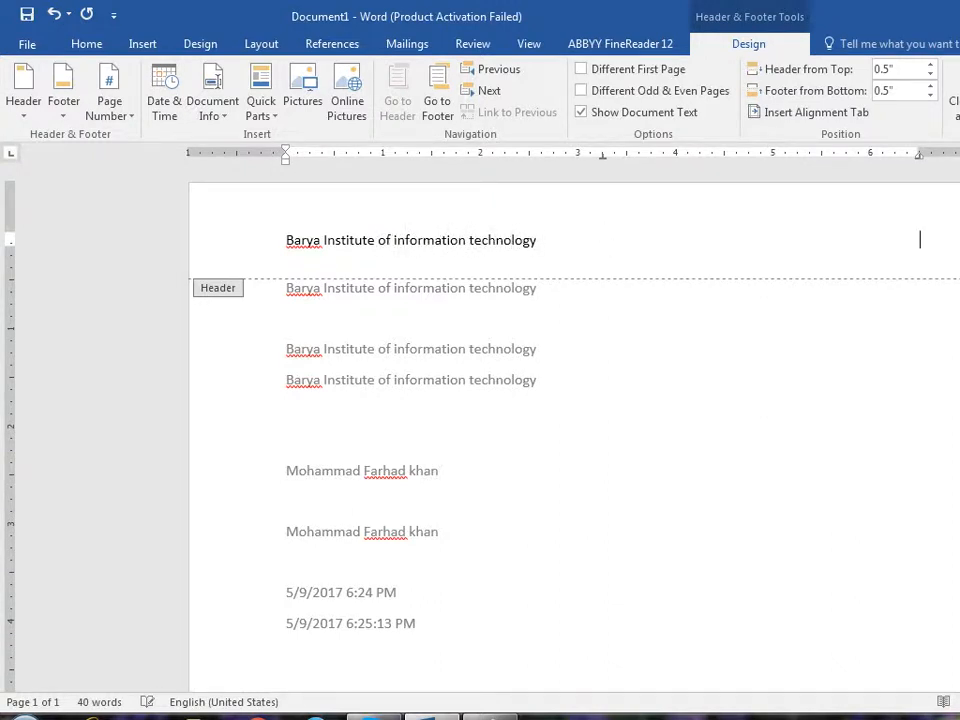
type("te:")
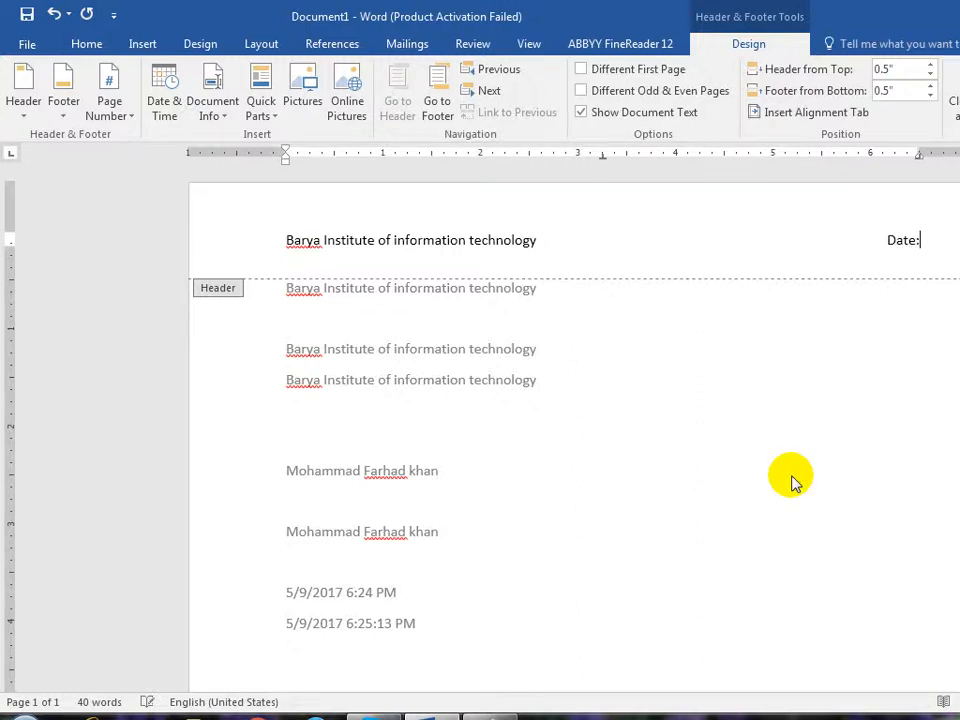
type(" 3")
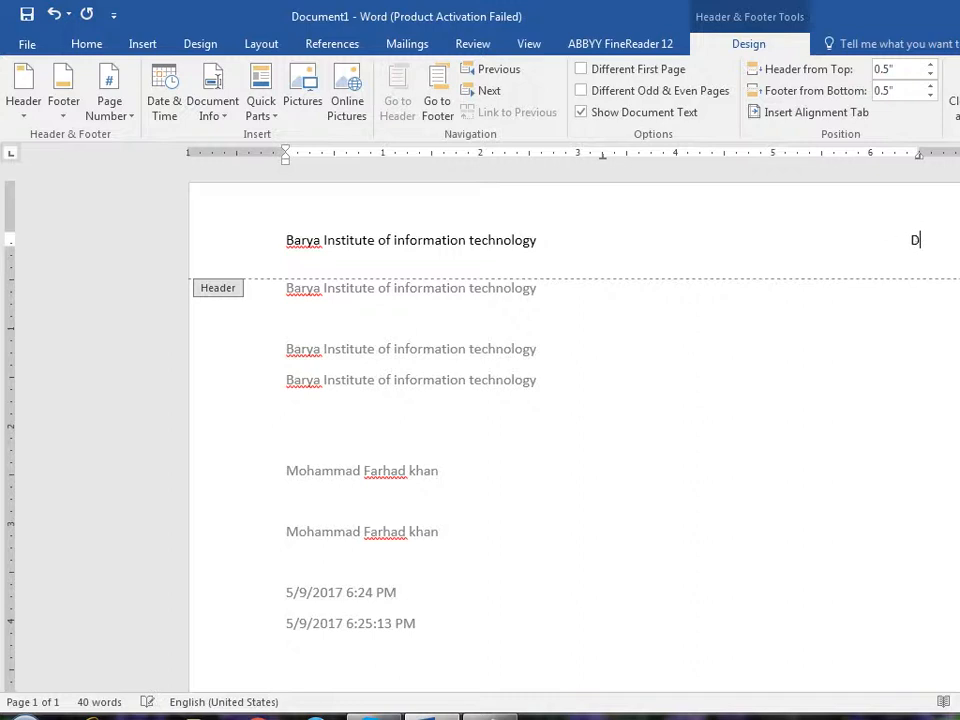
type("Prepraed ")
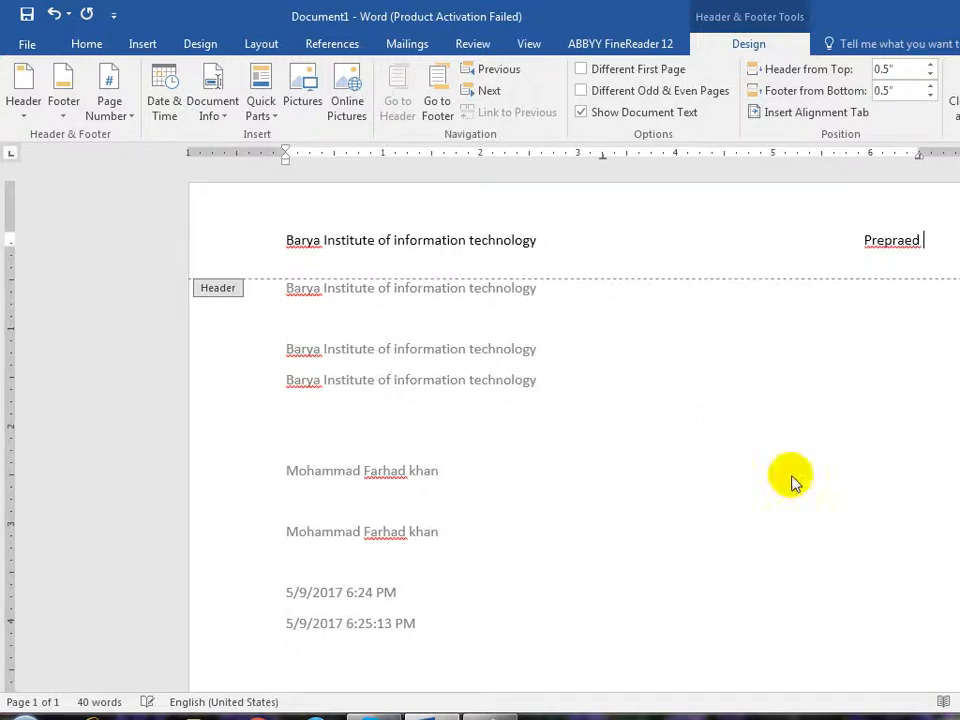
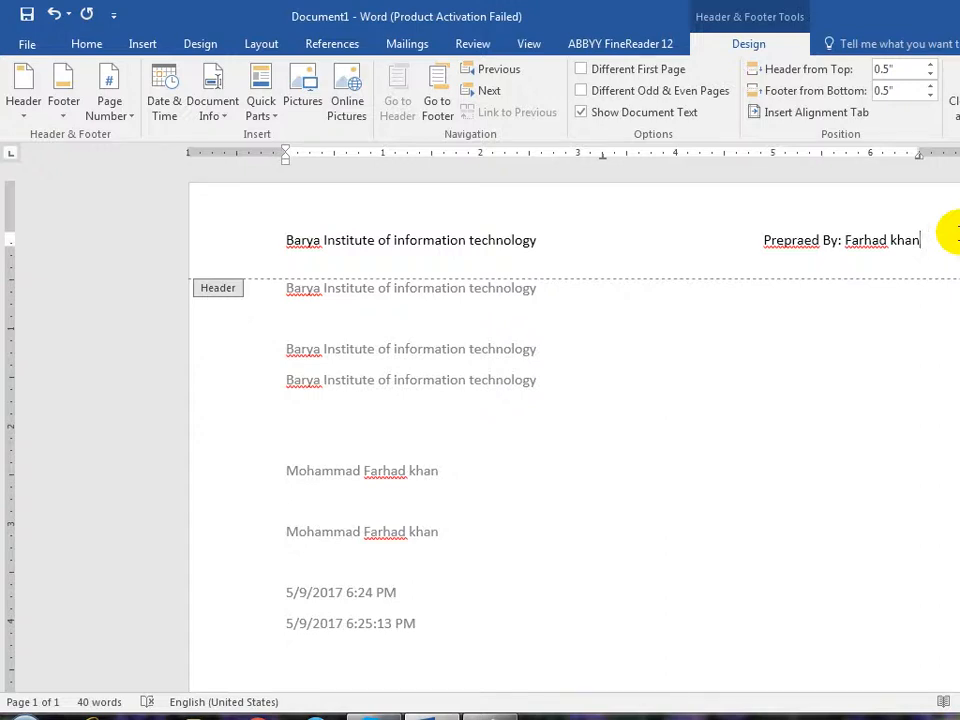
left_click(184, 253)
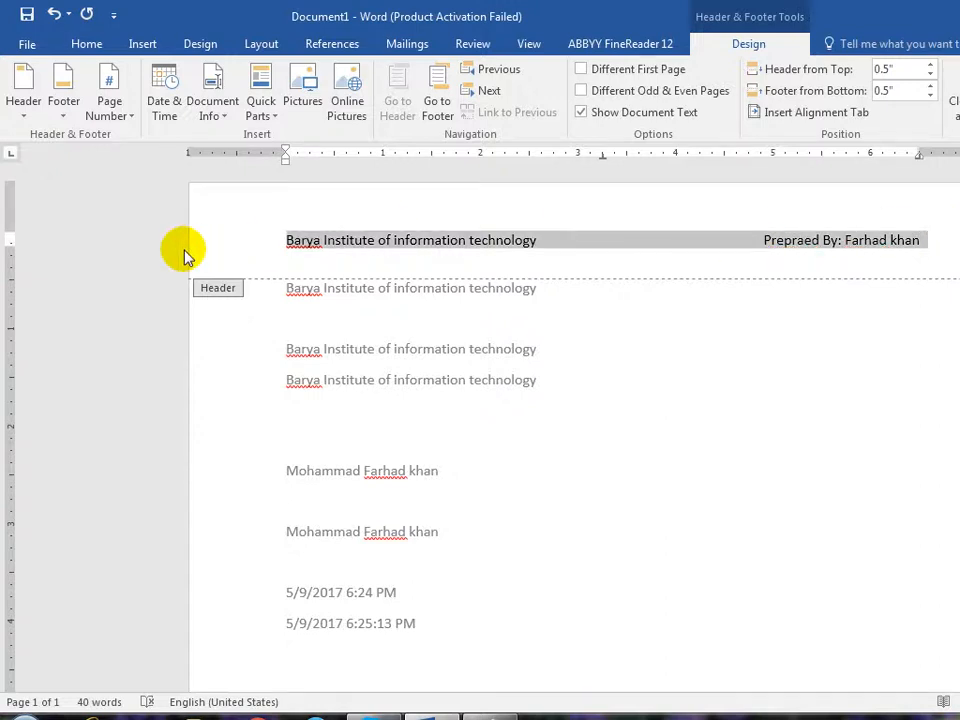
- Save the selected header line to the Quick Part Gallery as 'My Header', exit the header, and create Document2
left_click(140, 43)
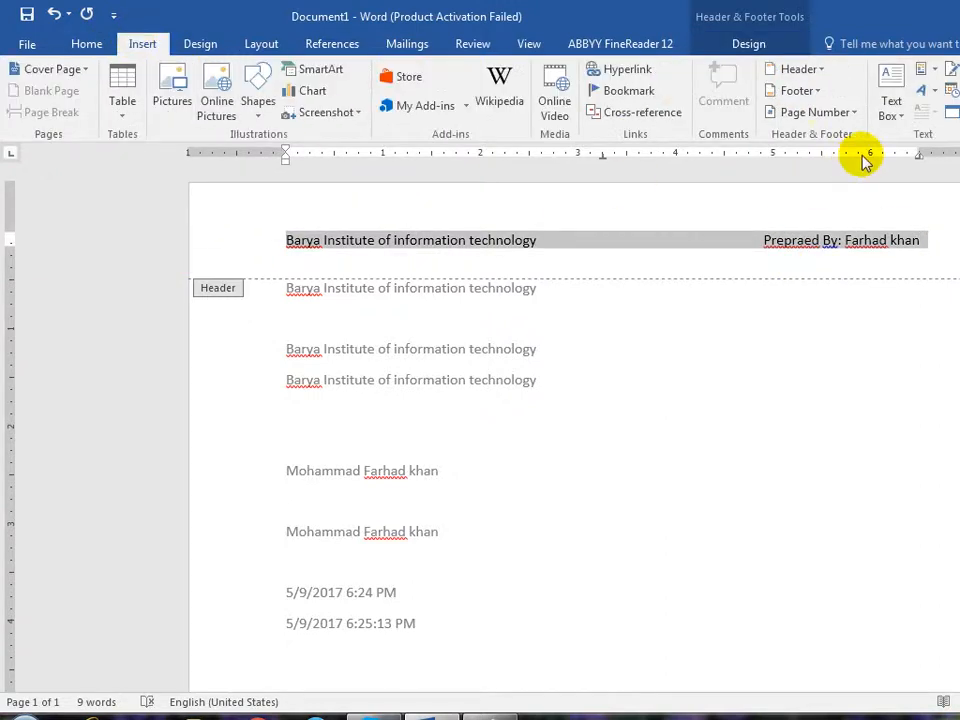
left_click(936, 76)
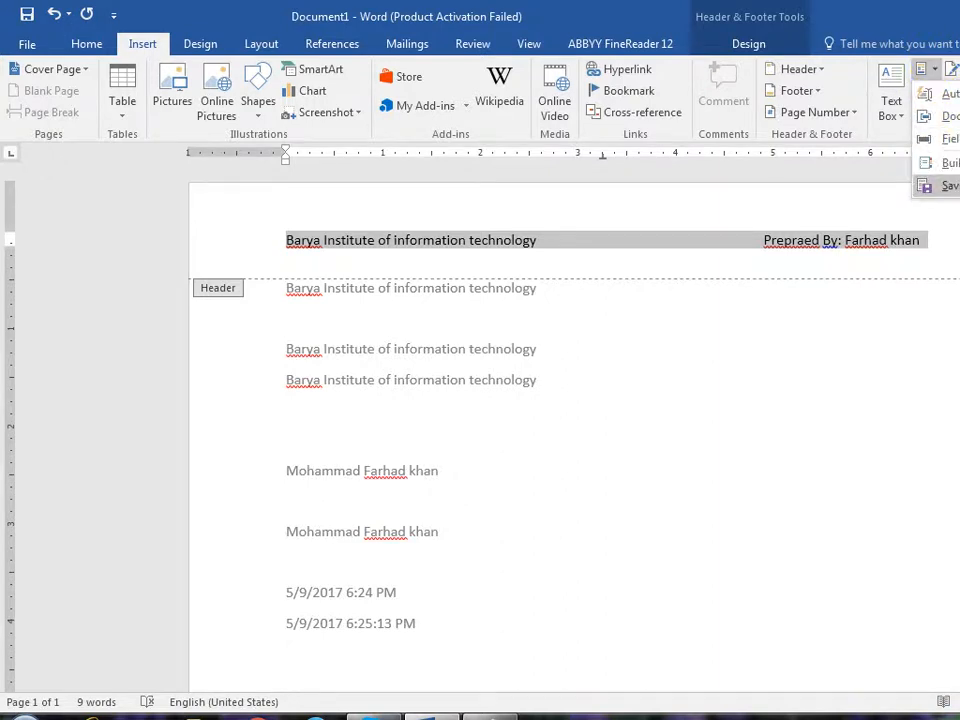
left_click(945, 185)
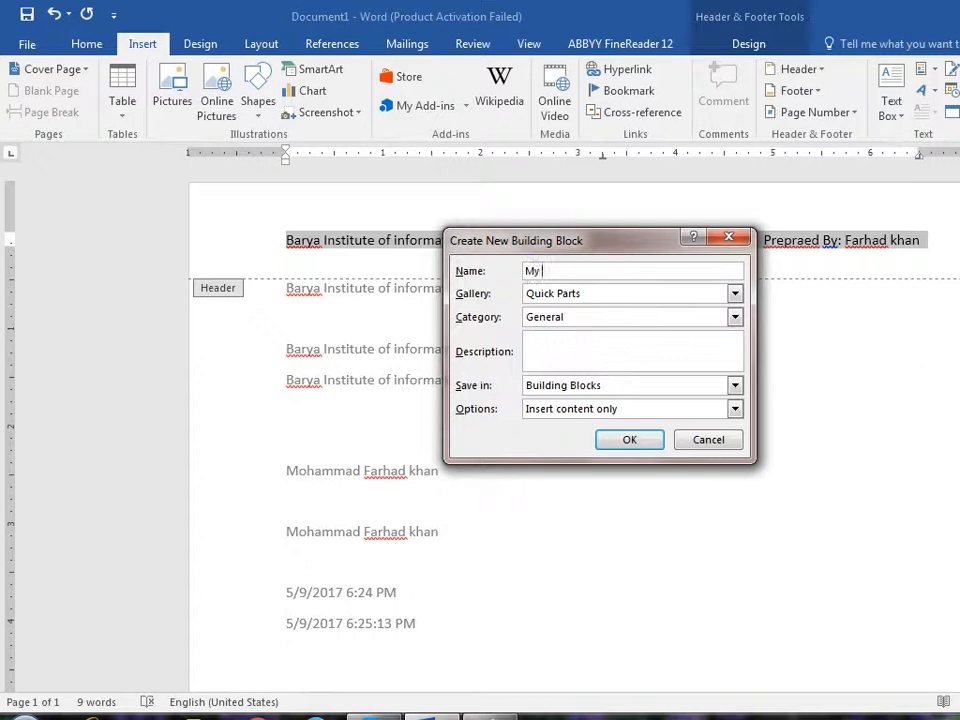
left_click(628, 441)
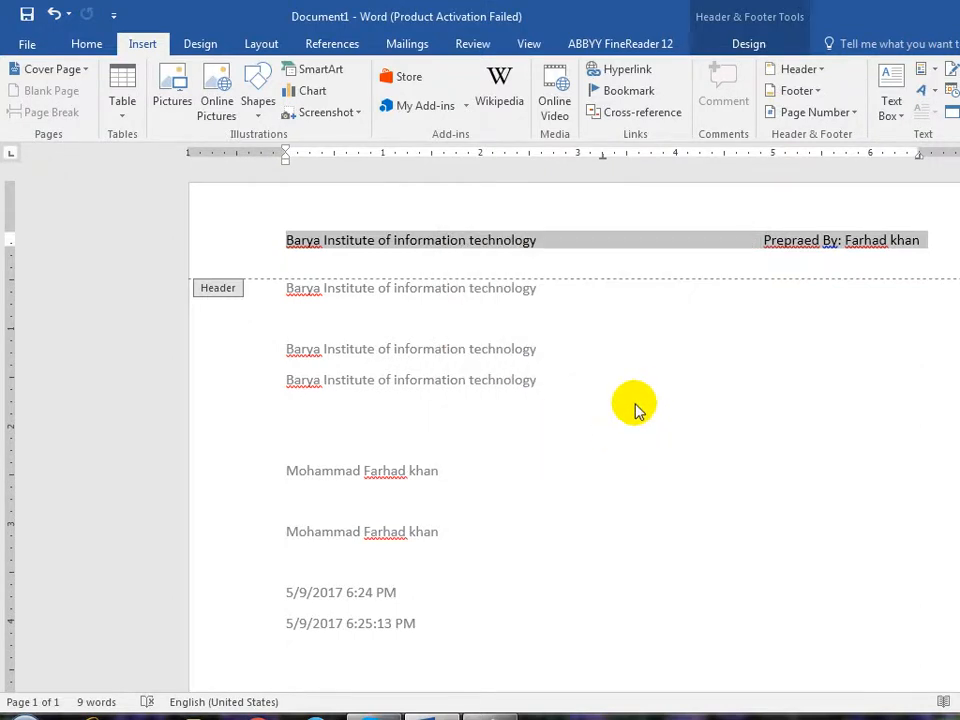
double_click(637, 410)
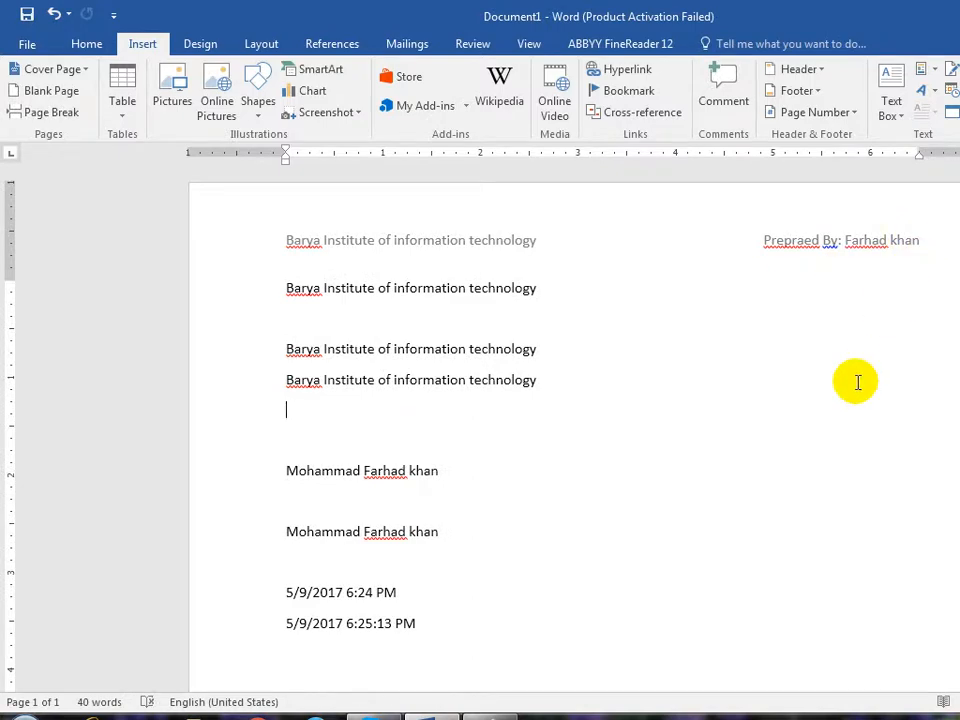
key("ctrl+n")
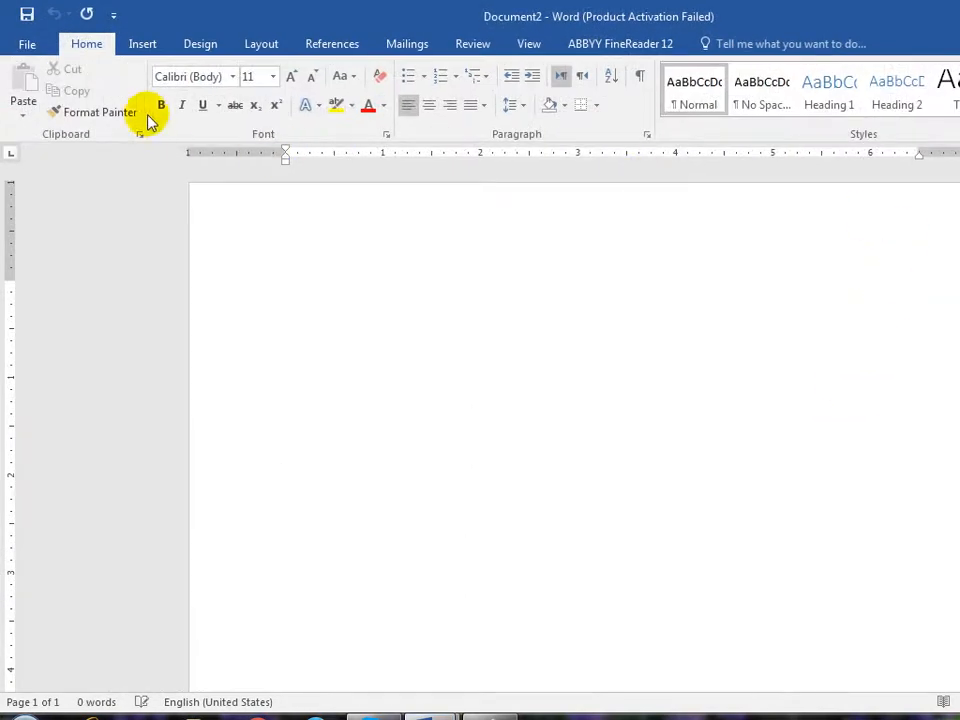
- In Document2, open the Building Blocks Organizer and scroll through the list to the Motion entries
left_click(142, 43)
left_click(941, 70)
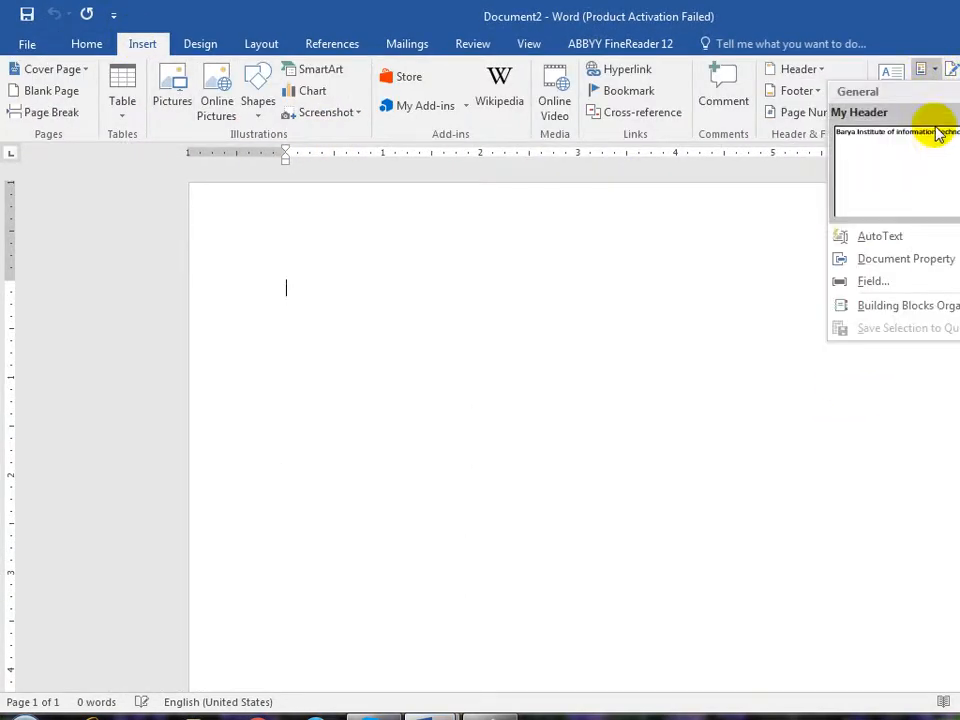
left_click(909, 313)
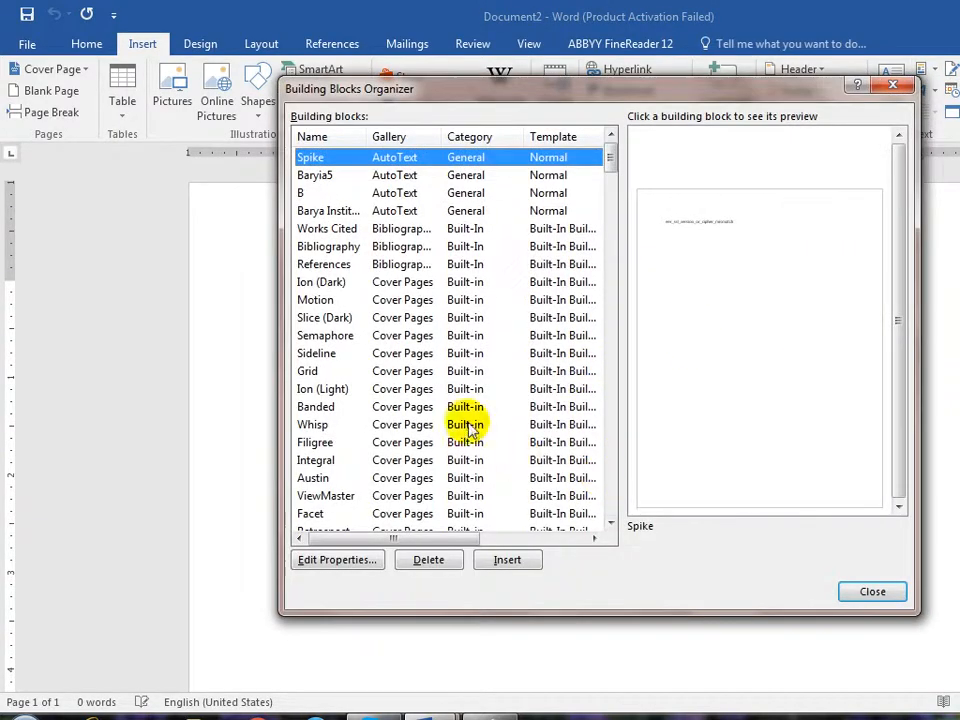
scroll(311, 355, "down", 4)
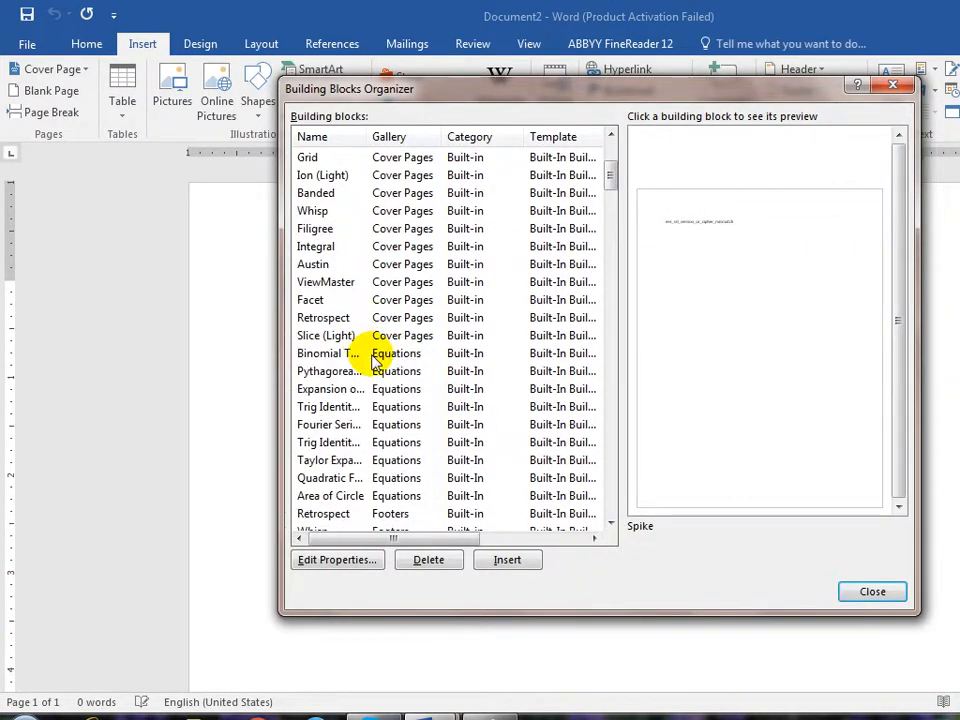
scroll(376, 362, "down", 9)
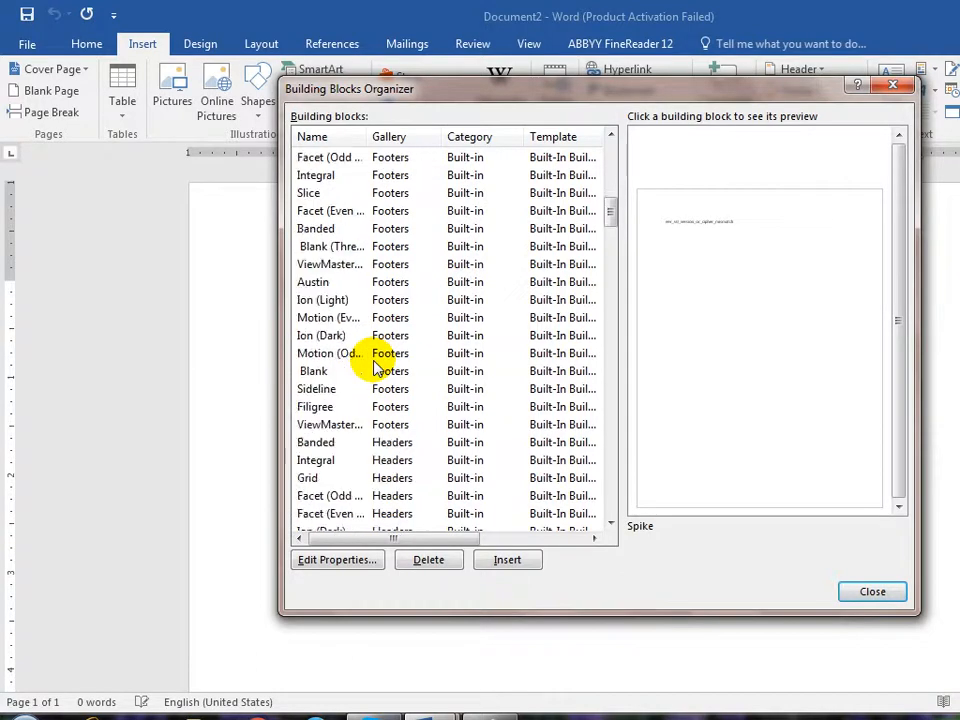
scroll(376, 368, "down", 8)
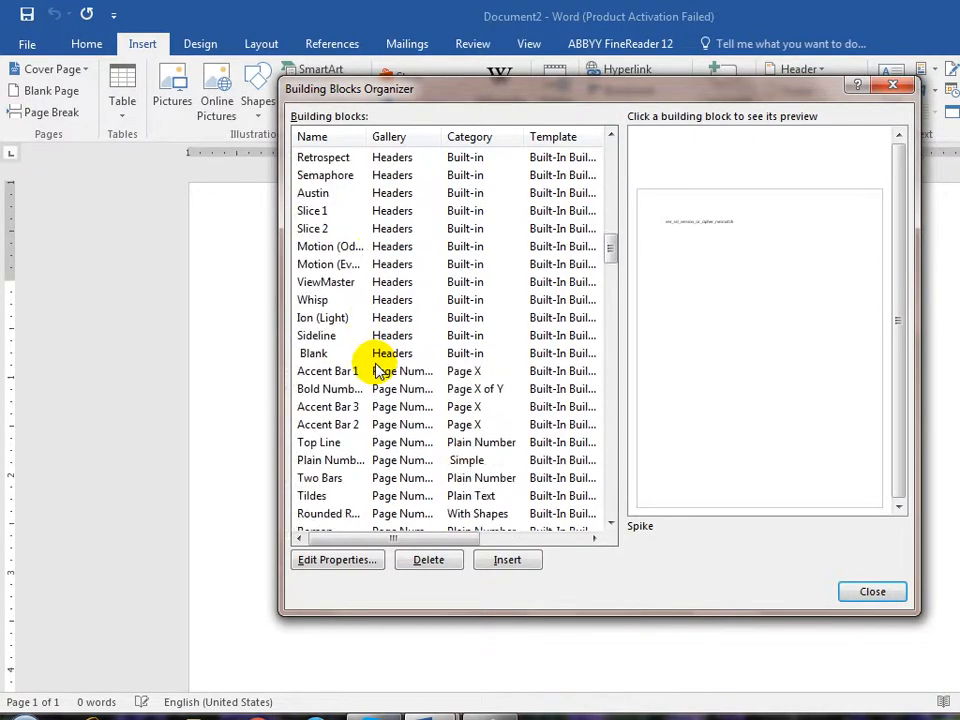
scroll(378, 370, "down", 10)
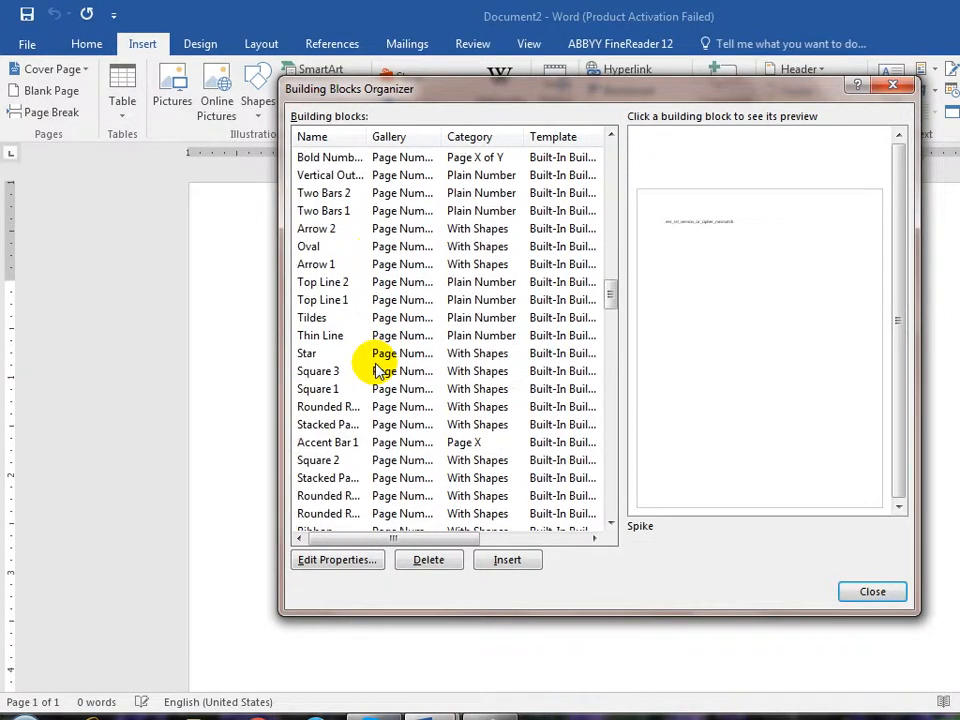
scroll(378, 370, "down", 12)
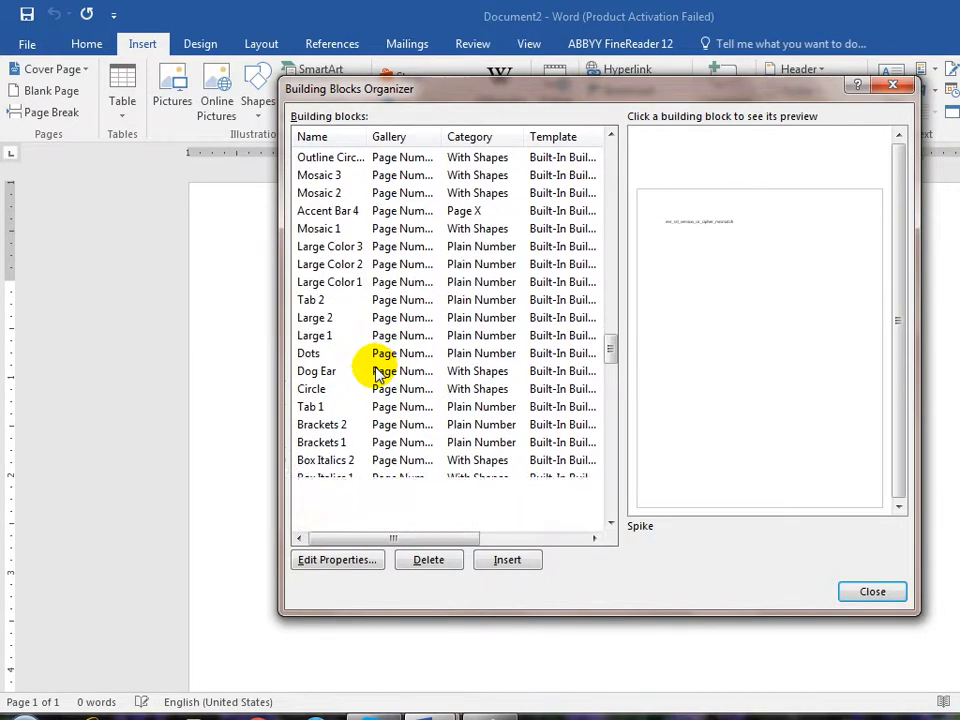
scroll(378, 372, "down", 3)
scroll(378, 372, "down", 11)
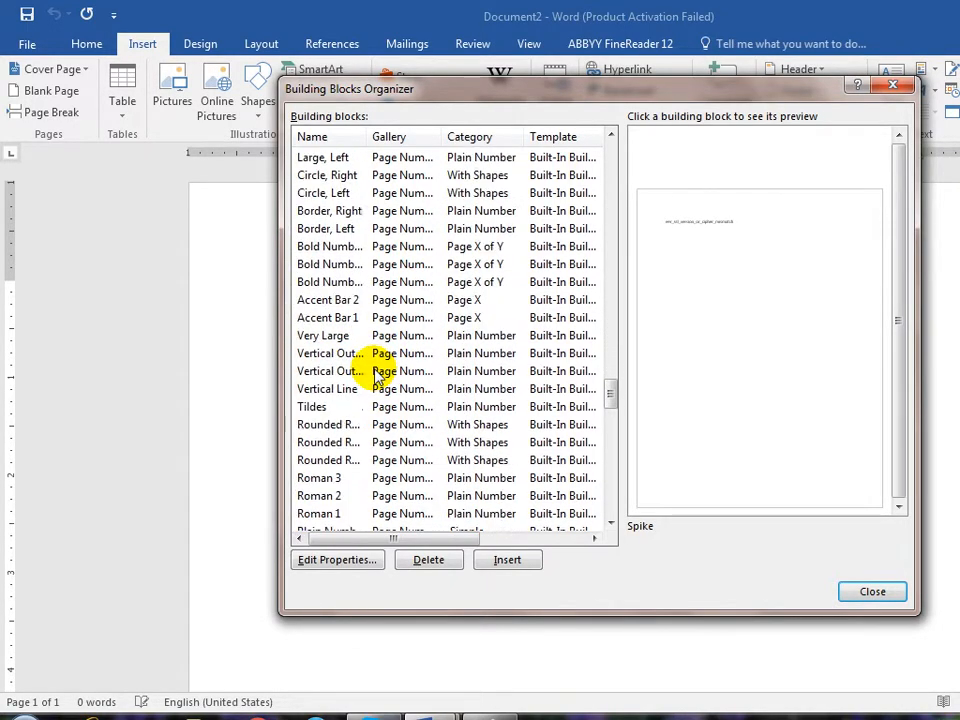
scroll(378, 372, "down", 6)
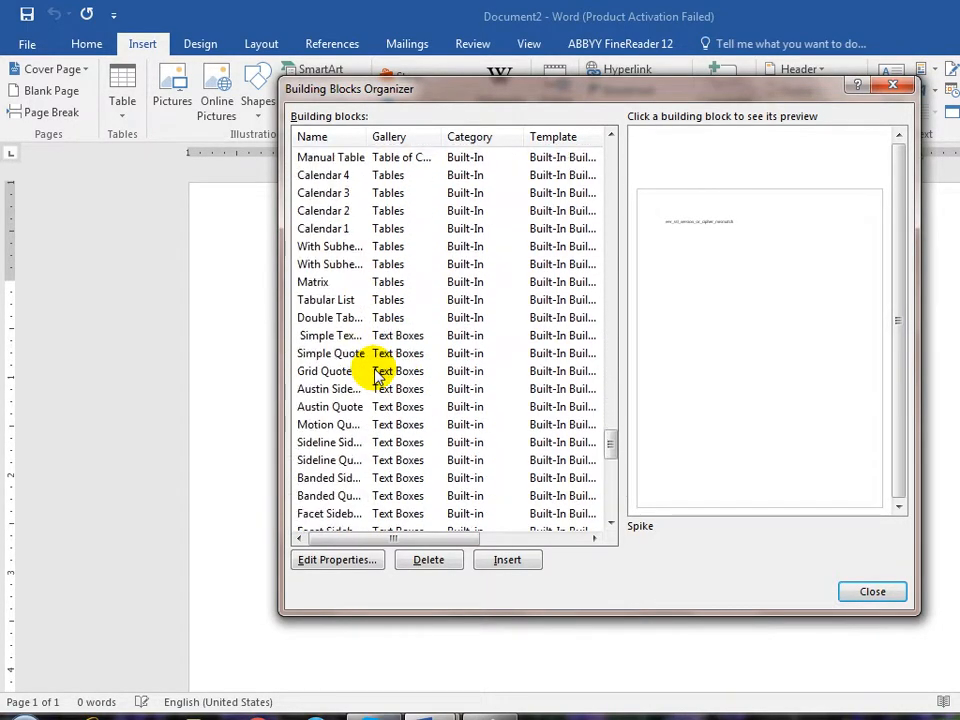
scroll(378, 373, "down", 6)
key("m")
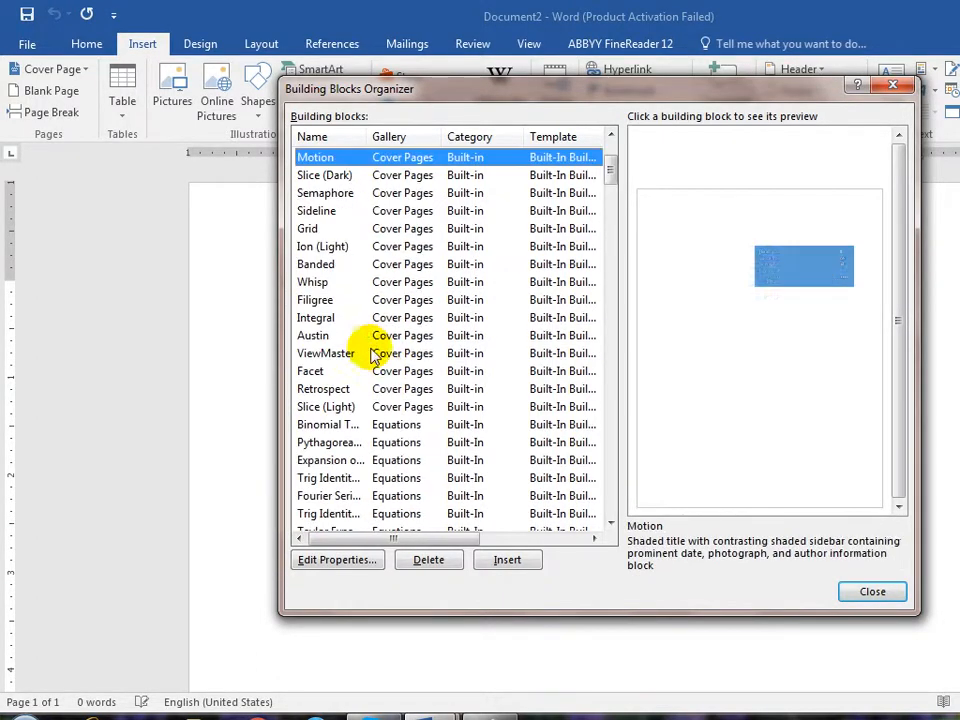
key("m")
key("m")
key("m")
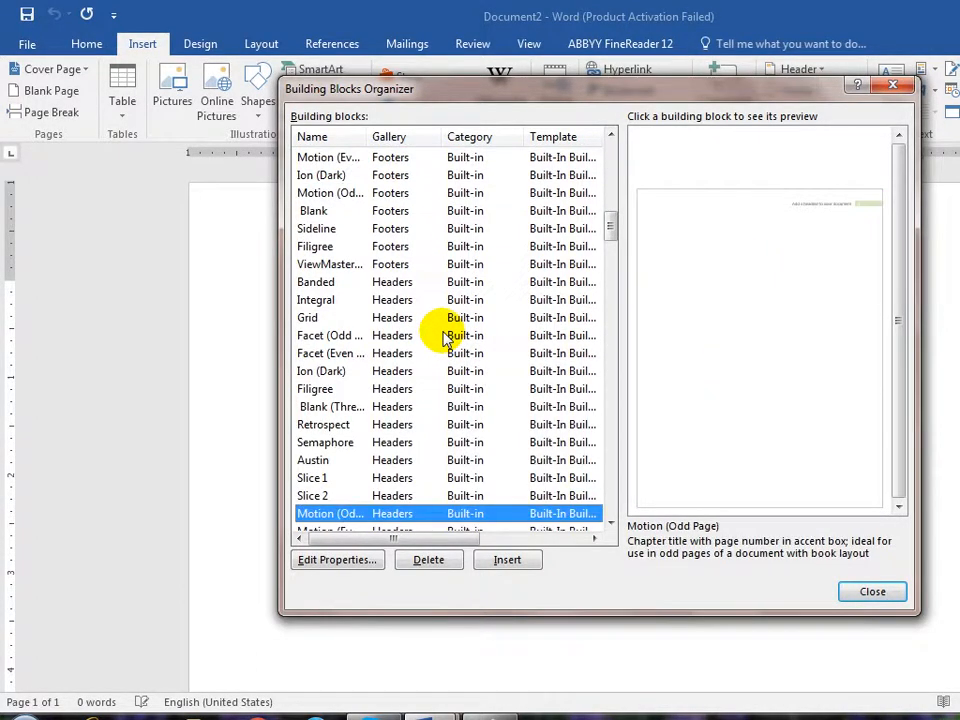
key("m")
key("m")
key("m")
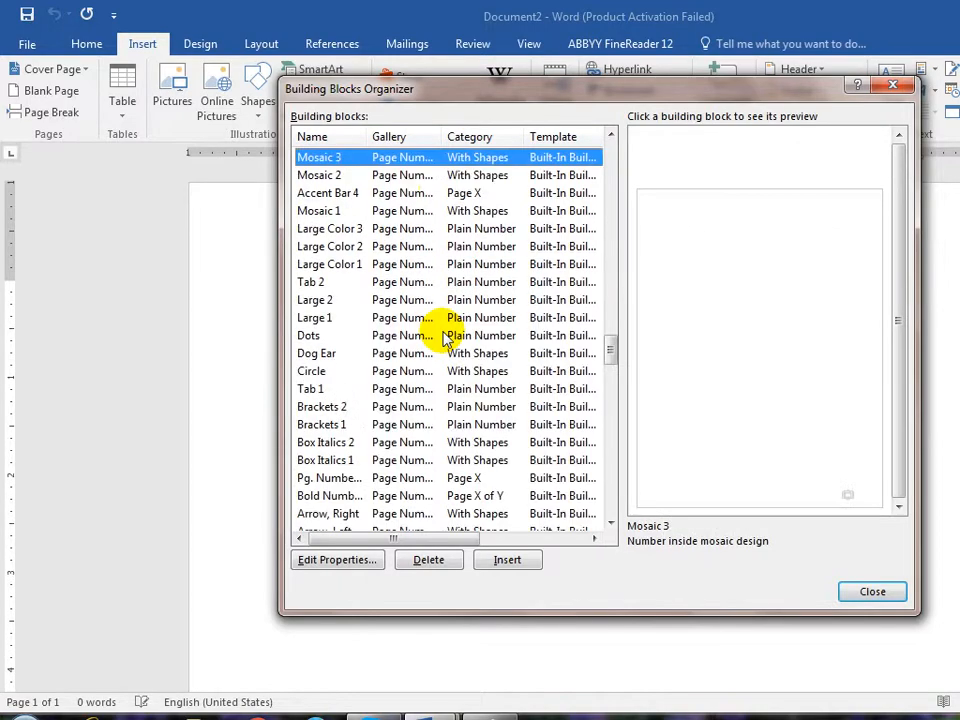
scroll(445, 340, "down", 15)
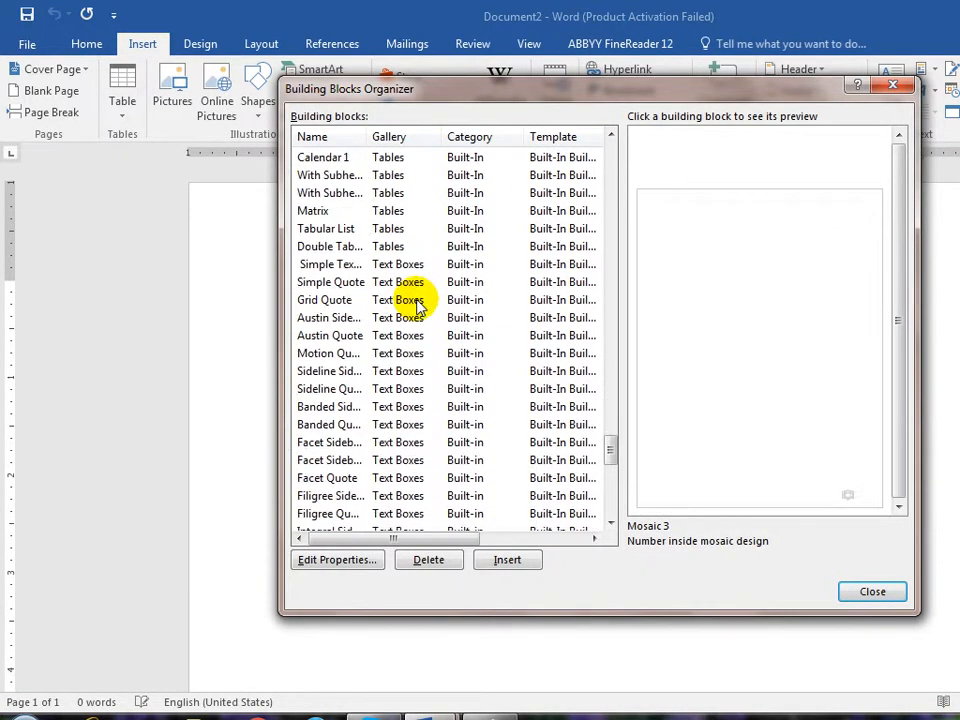
scroll(420, 318, "down", 3)
scroll(360, 300, "up", 12)
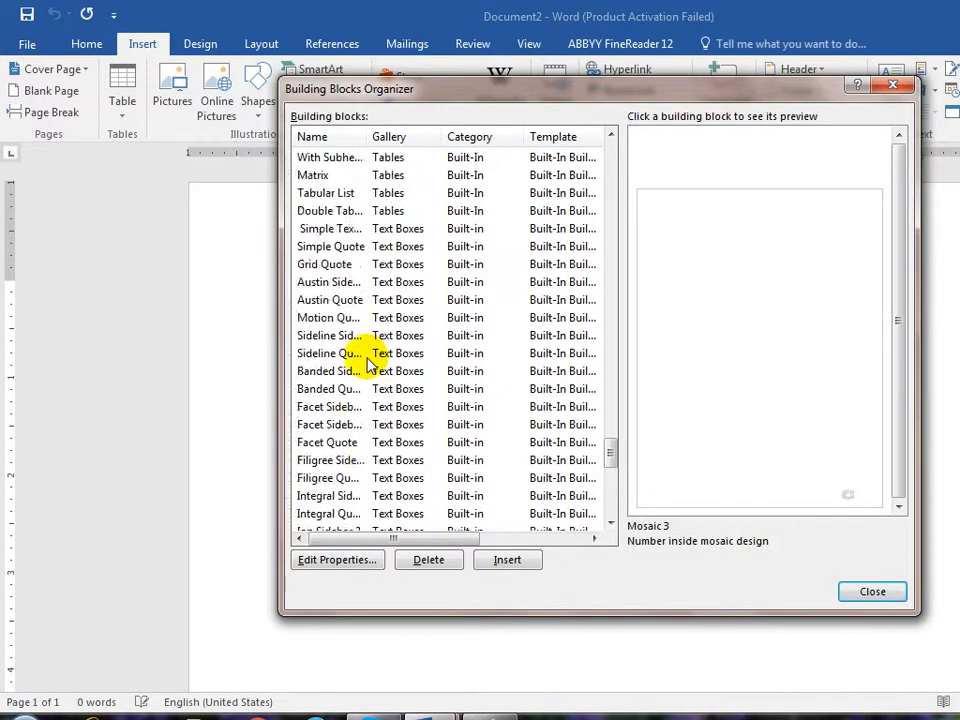
scroll(368, 365, "up", 15)
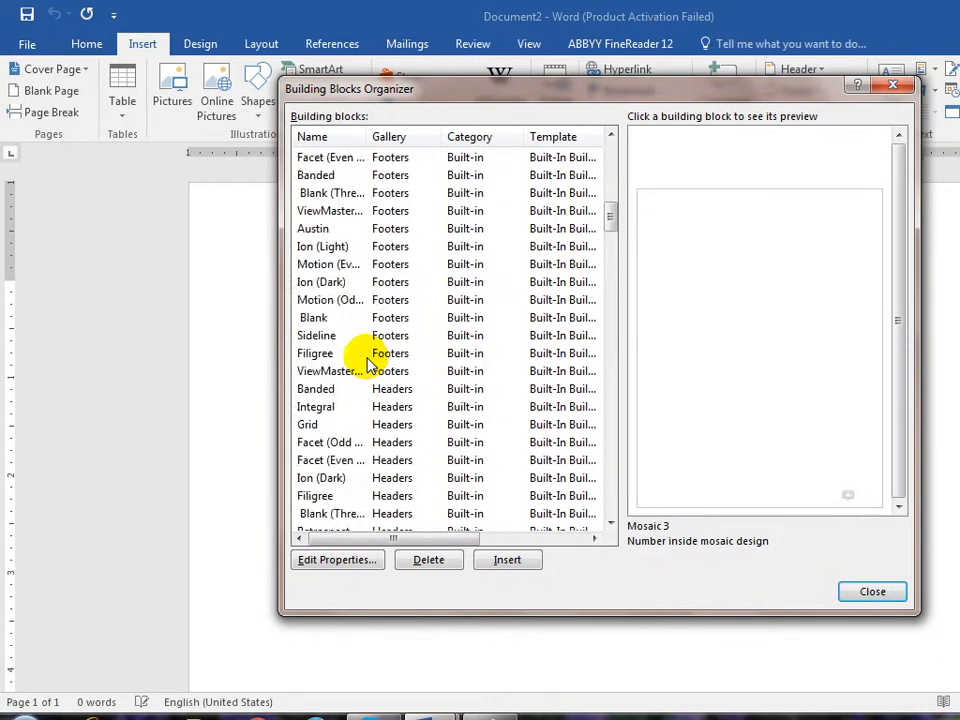
scroll(368, 365, "up", 2)
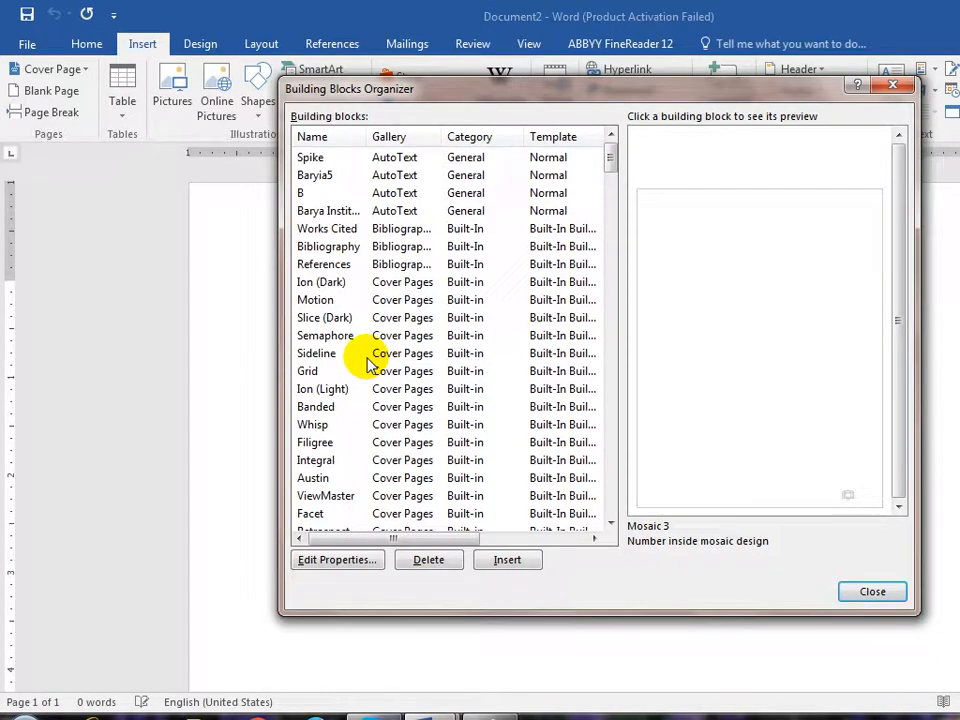
- Widen the Name column, preview the Facet cover page, Semaphore footer and Banded header, then close
double_click(367, 137)
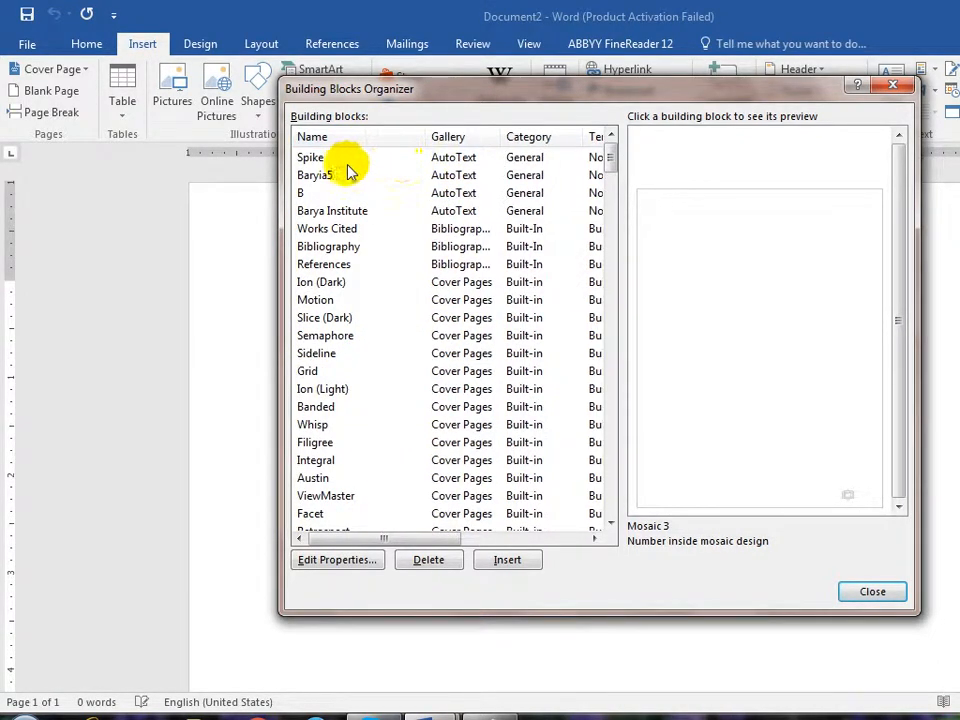
left_click(318, 515)
scroll(332, 424, "down", 5)
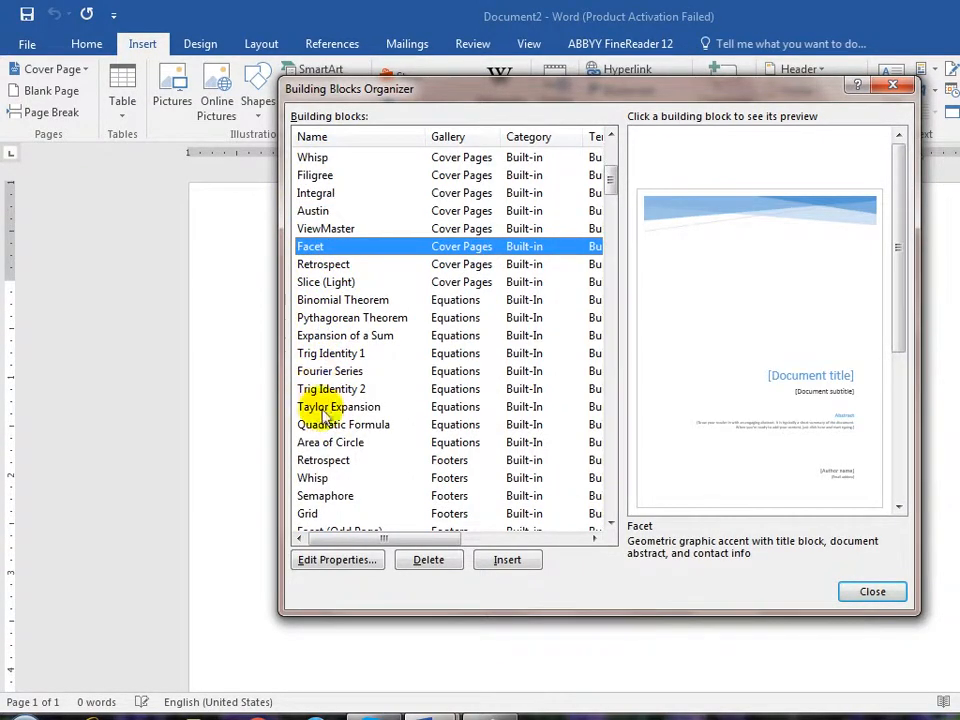
left_click(320, 495)
scroll(343, 364, "down", 6)
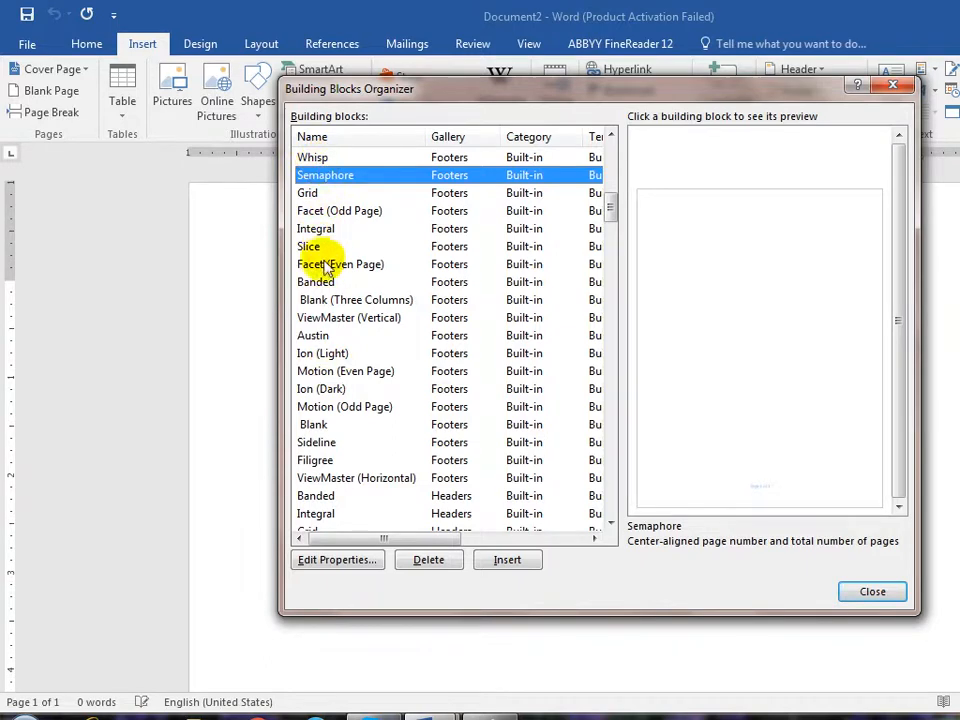
left_click(312, 495)
scroll(338, 444, "down", 6)
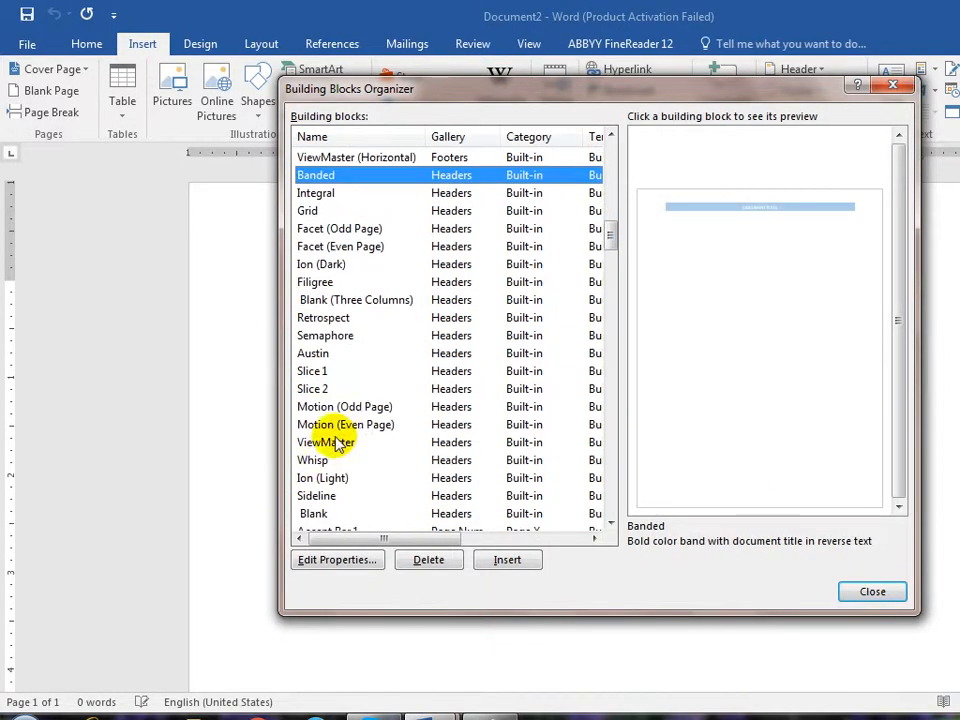
scroll(433, 388, "down", 2)
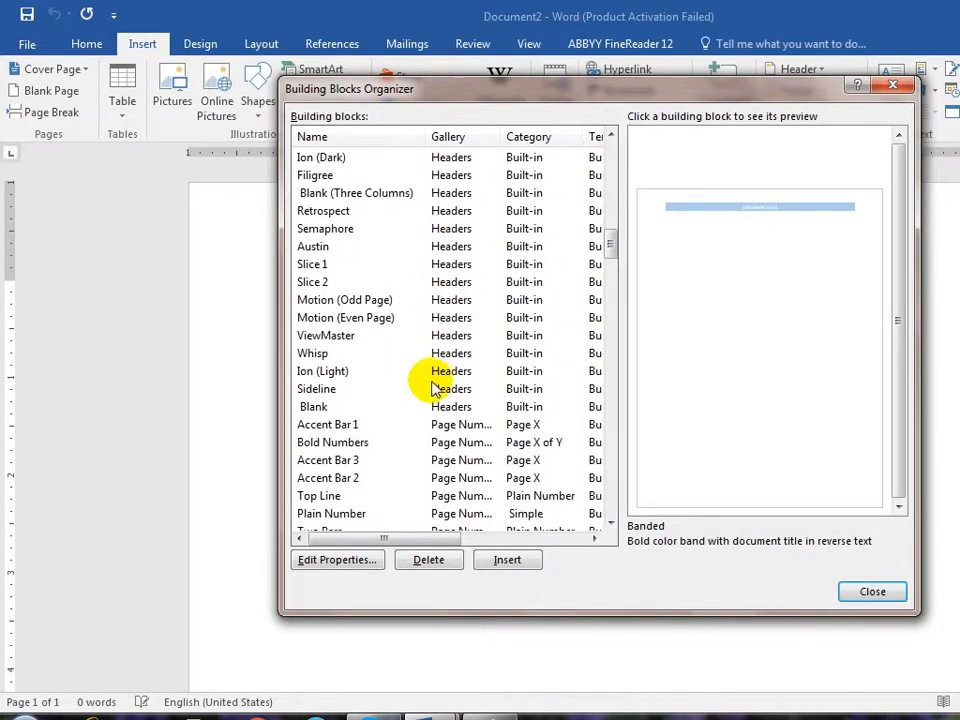
scroll(460, 300, "down", 4)
left_click(862, 590)
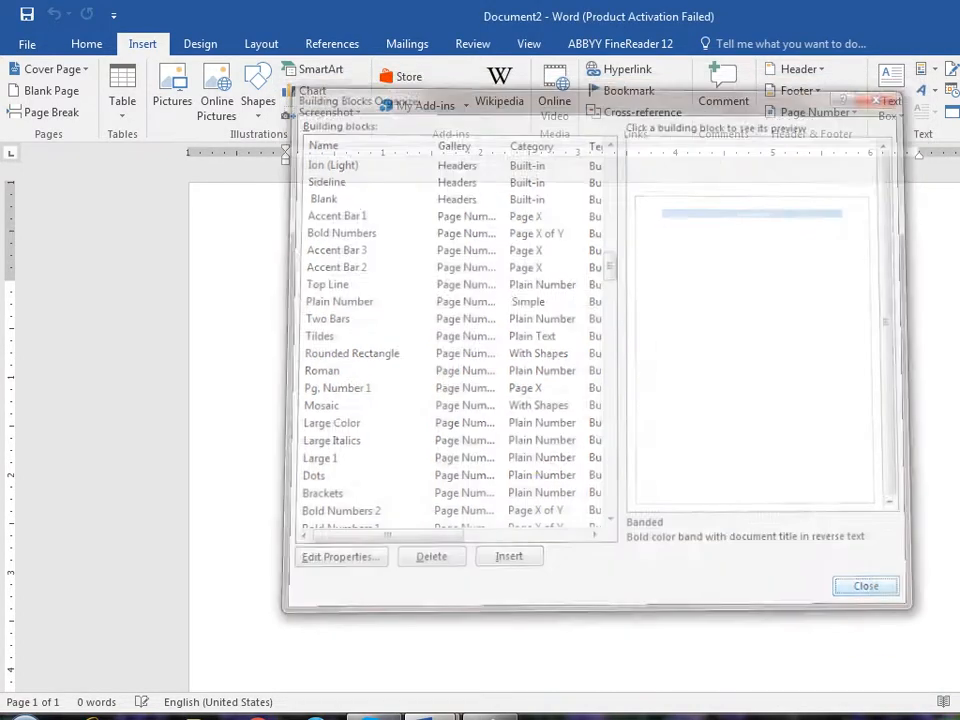
- In Document1, save the header line as a Quick Parts block named 'Header' in General, then exit the header
mouse_move(425, 712)
left_click(336, 621)
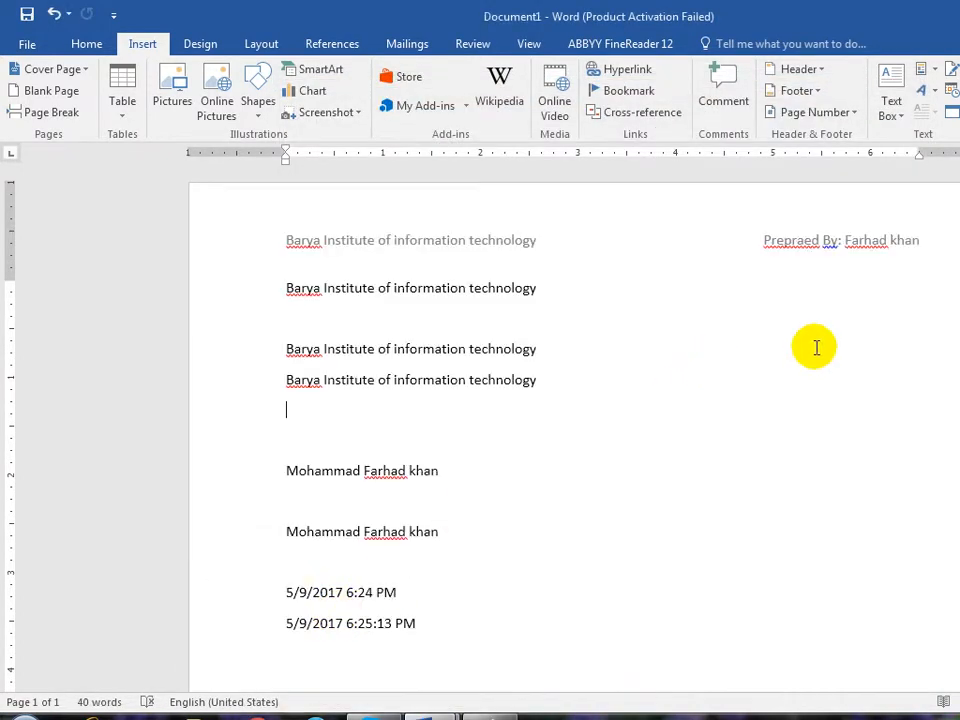
double_click(808, 250)
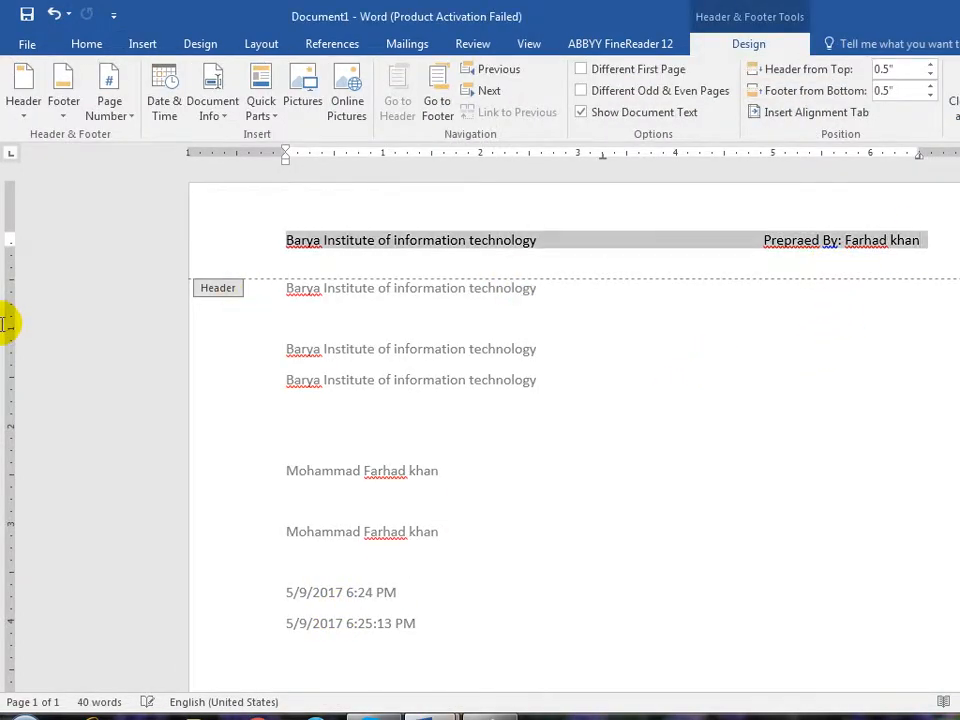
left_click(138, 45)
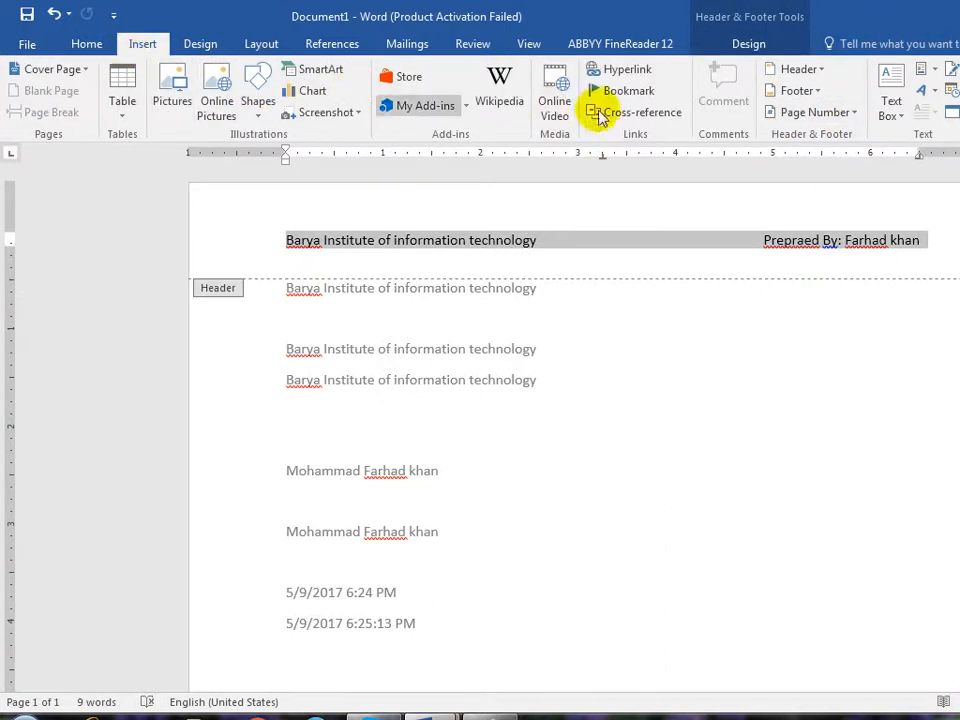
left_click(930, 90)
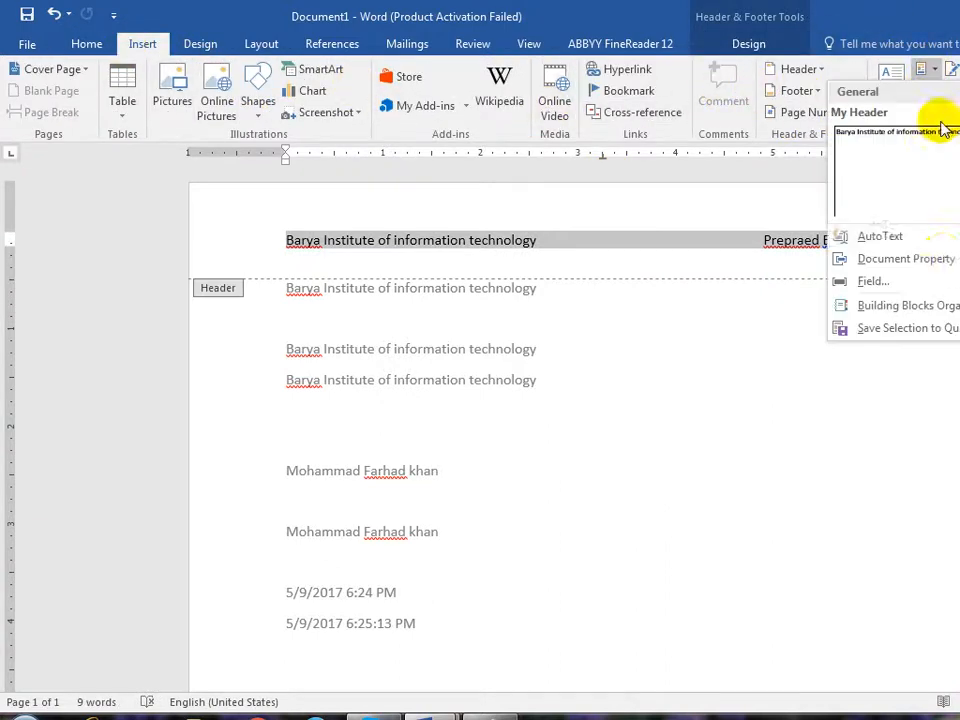
left_click(932, 331)
left_click_drag(632, 268, 547, 390)
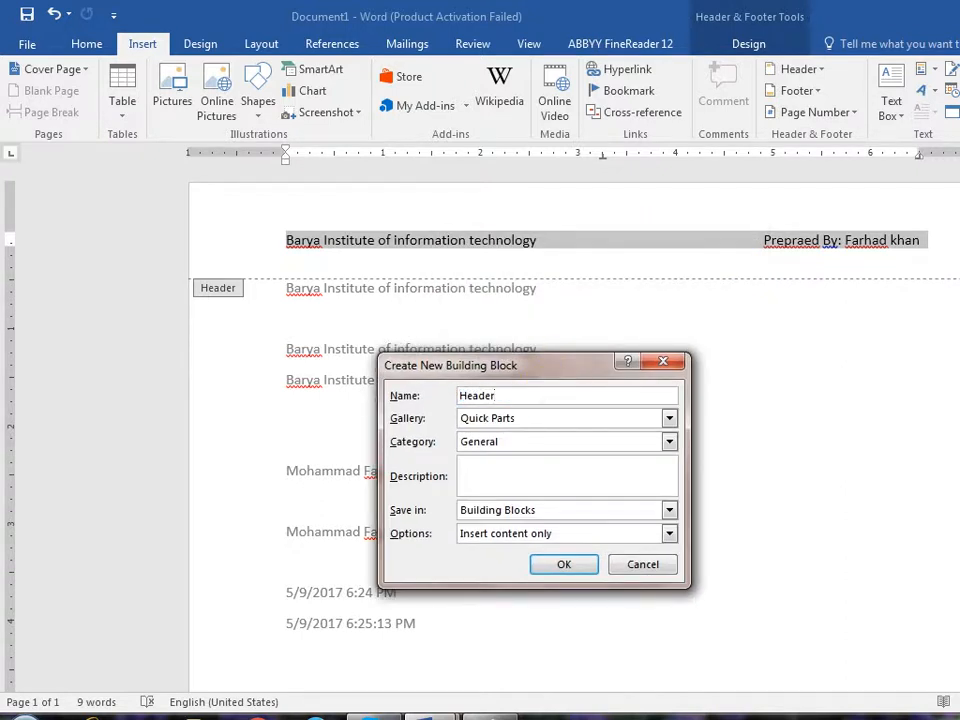
left_click_drag(525, 365, 565, 225)
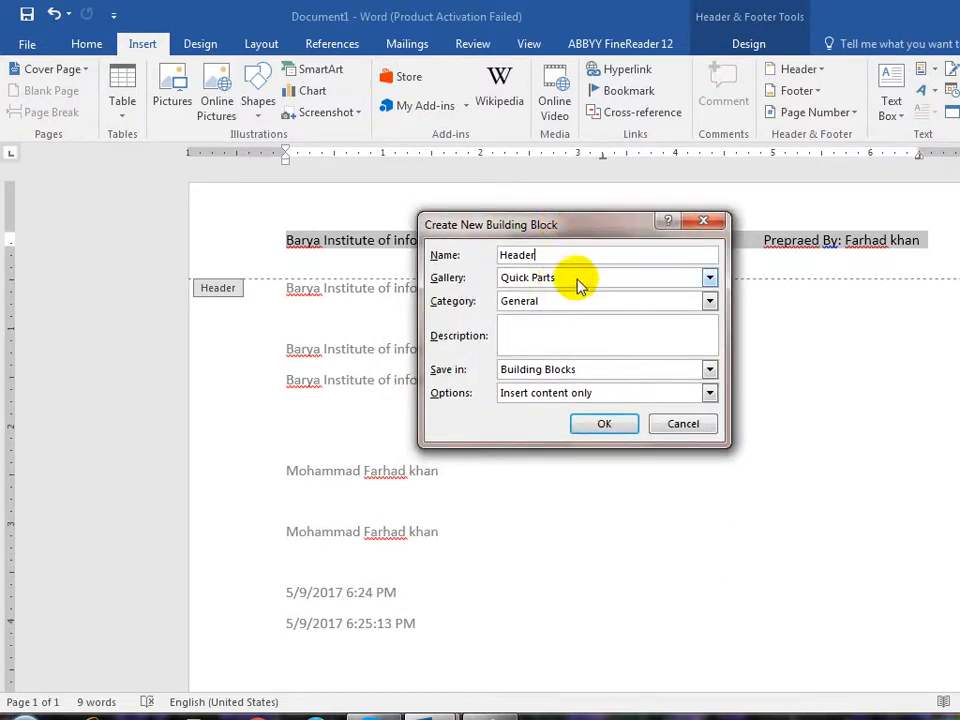
left_click(582, 277)
left_click(565, 225)
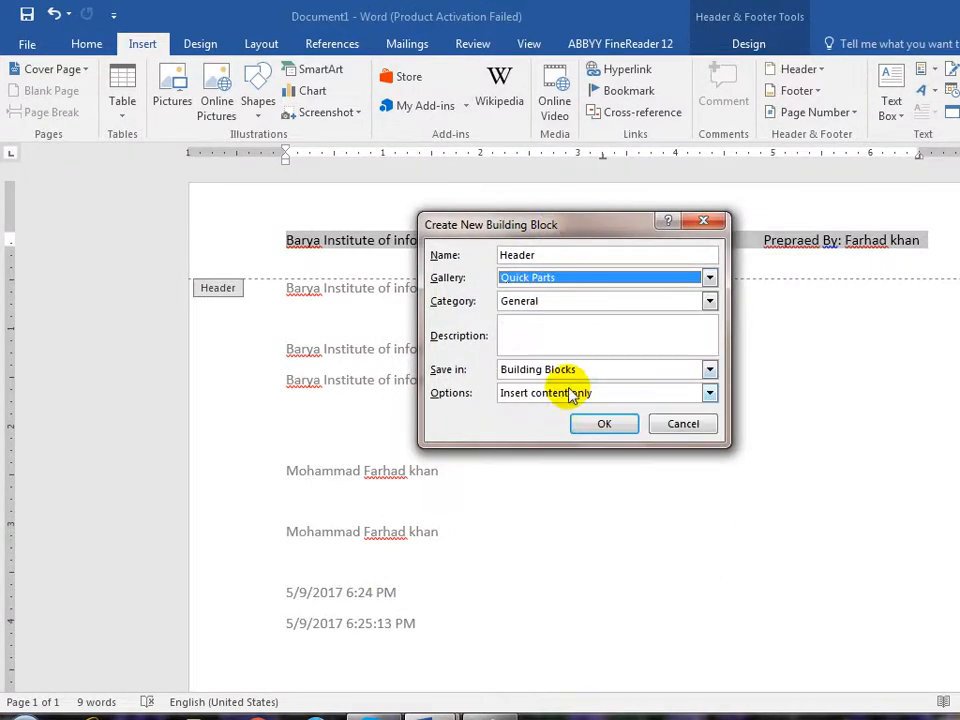
left_click(606, 426)
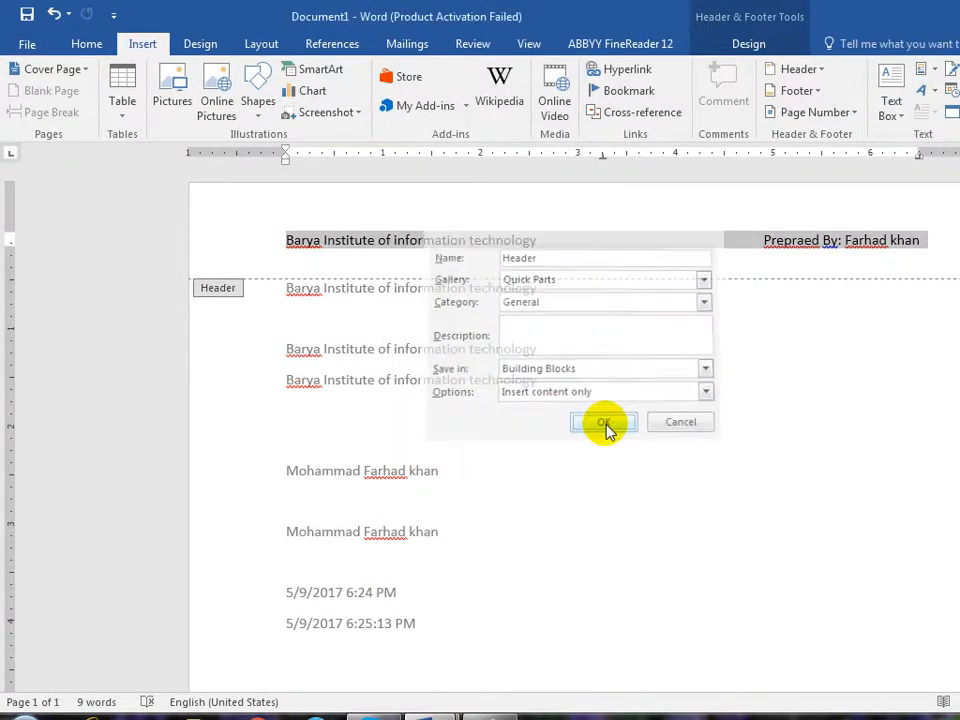
double_click(881, 407)
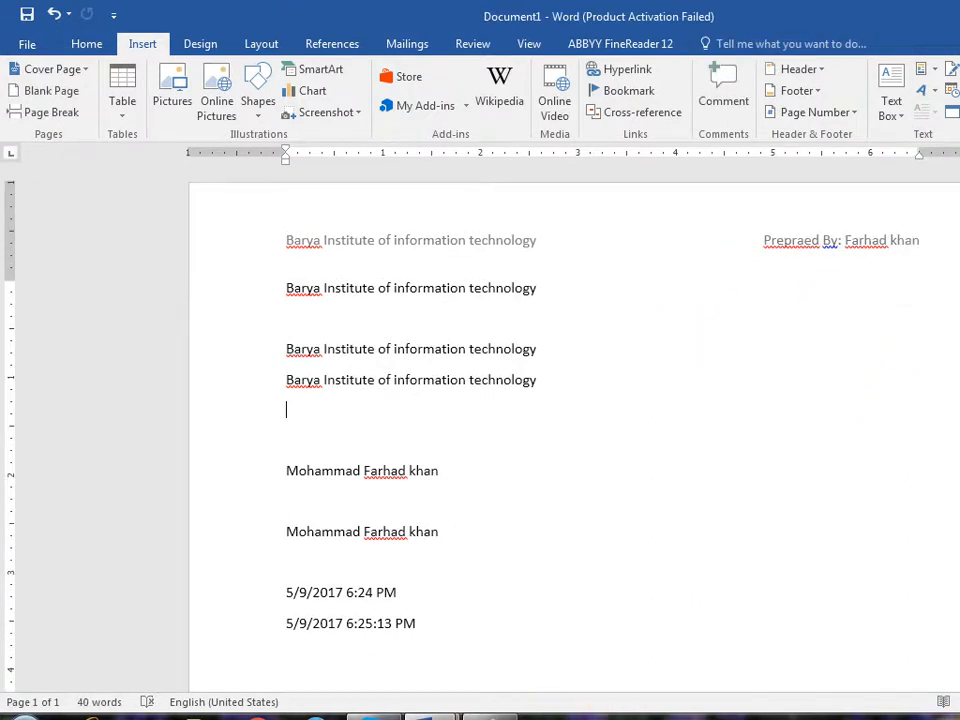
- In Document2, insert the saved header from Quick Parts, delete everything, and open the Building Blocks Organizer
mouse_move(452, 690)
left_click(530, 625)
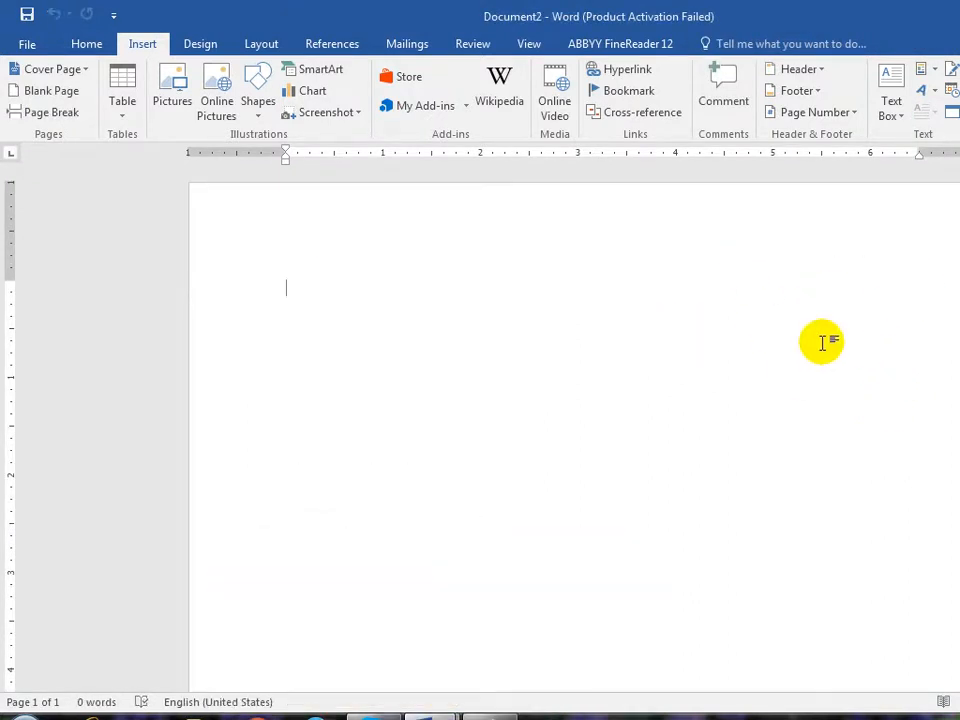
left_click(939, 67)
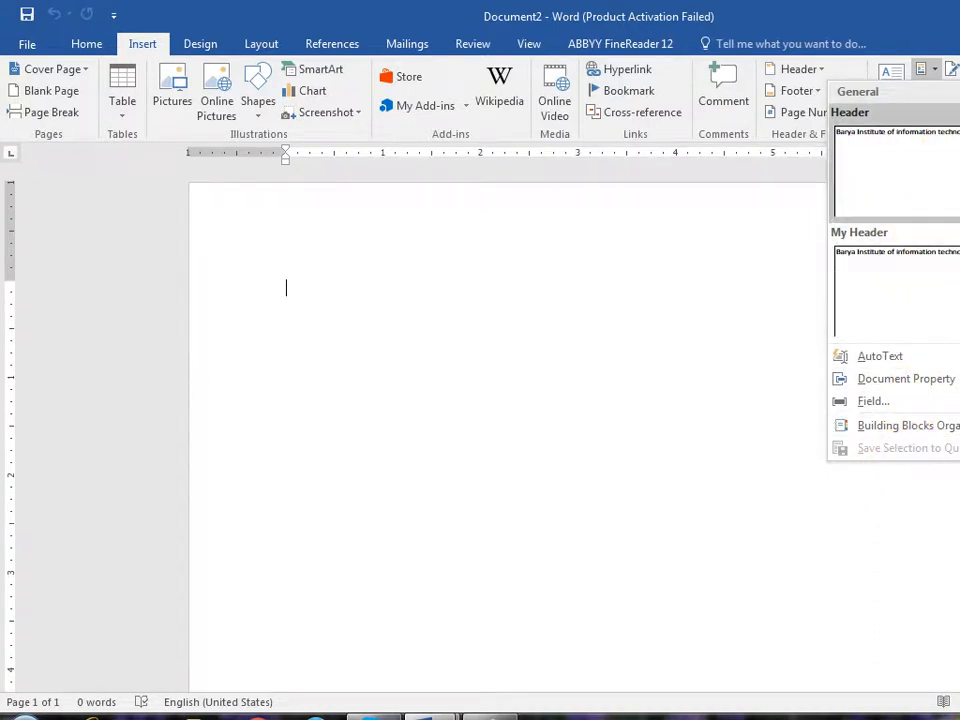
left_click(895, 285)
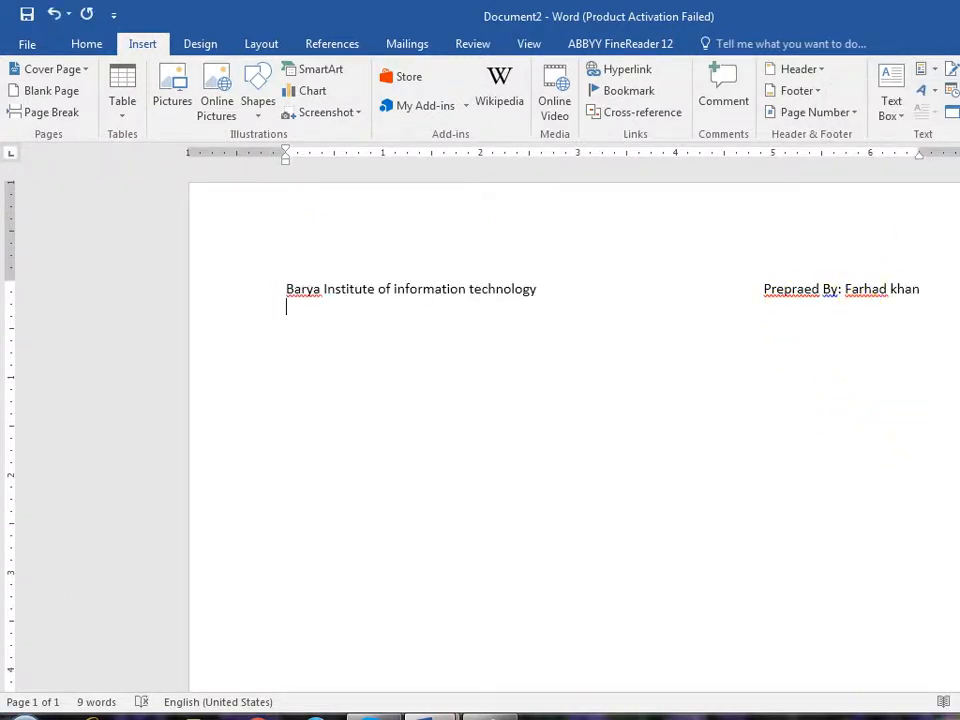
key("ctrl+a")
key("Delete")
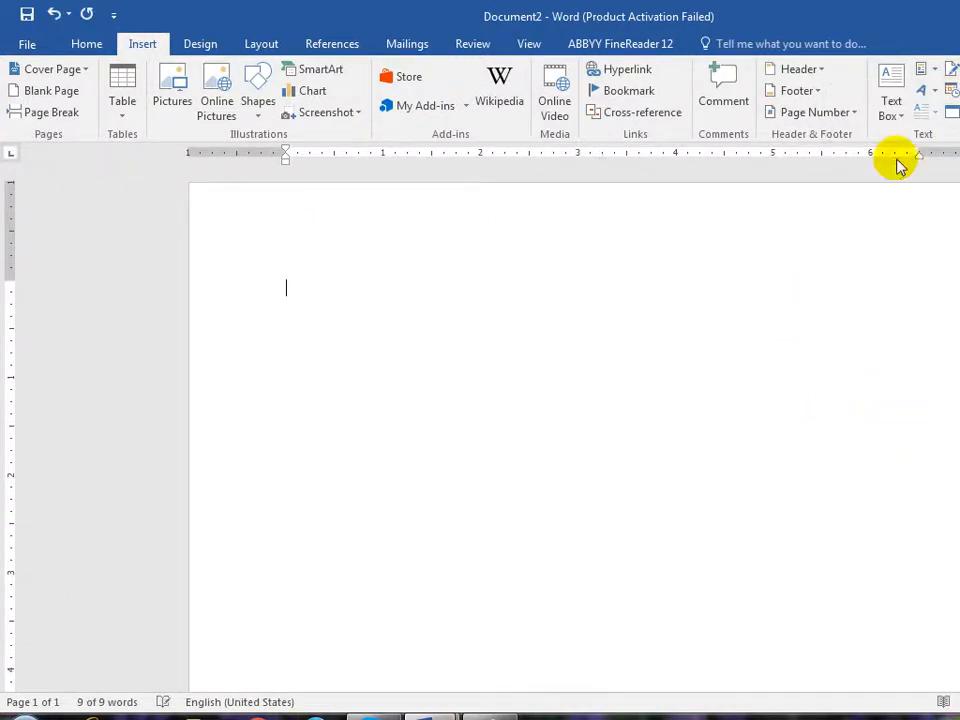
left_click(935, 72)
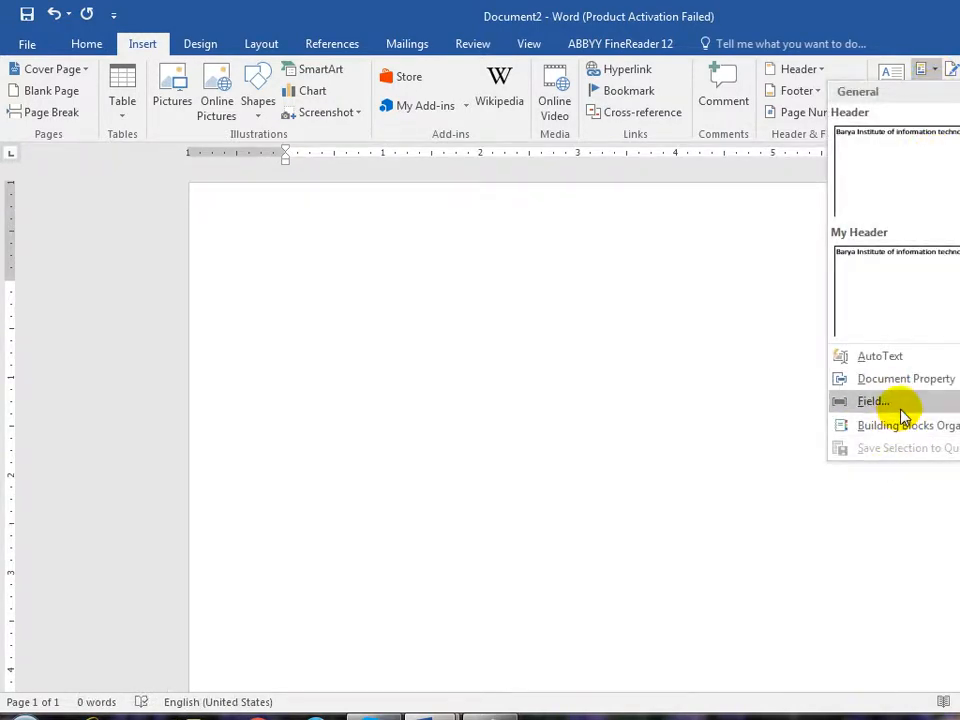
left_click(903, 428)
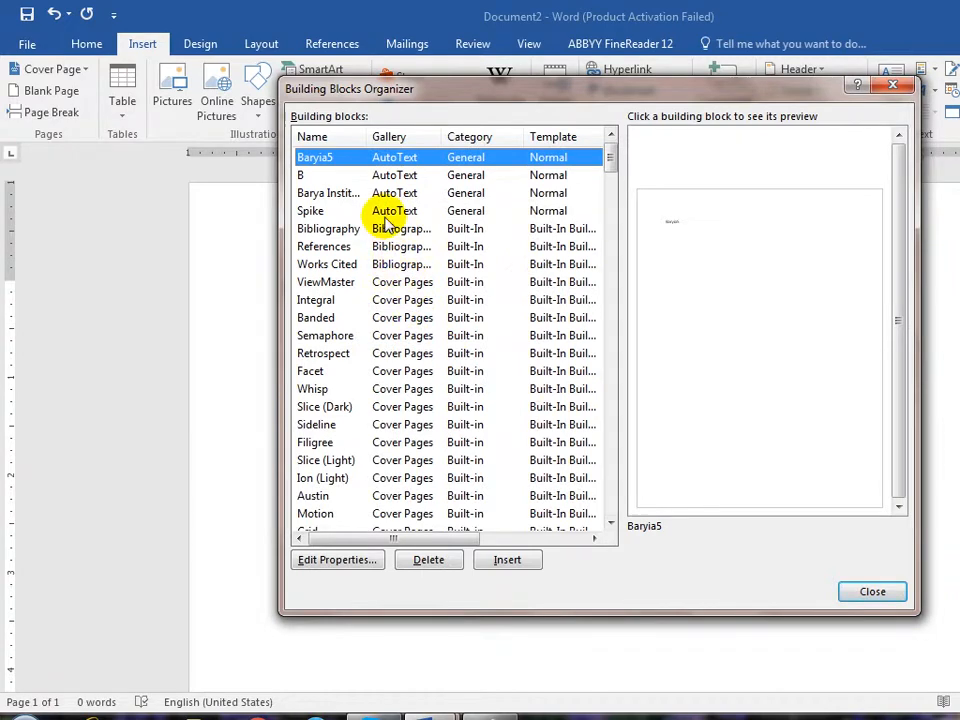
- Find the saved 'Header' entry in the organizer and insert it into Document2
left_click(322, 513)
scroll(356, 482, "down", 5)
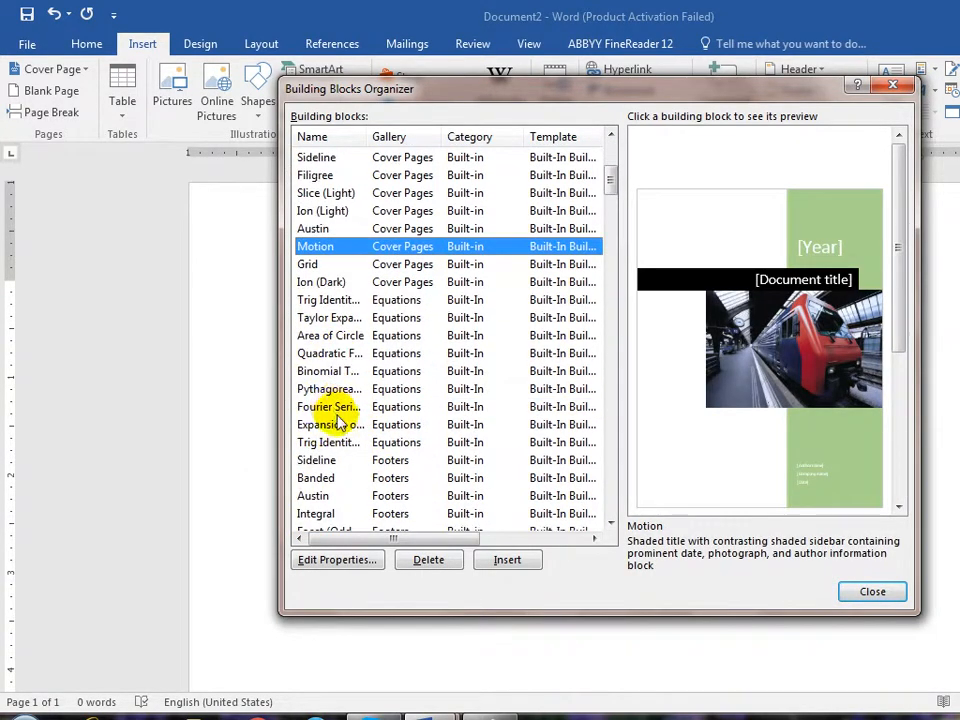
scroll(437, 452, "down", 2)
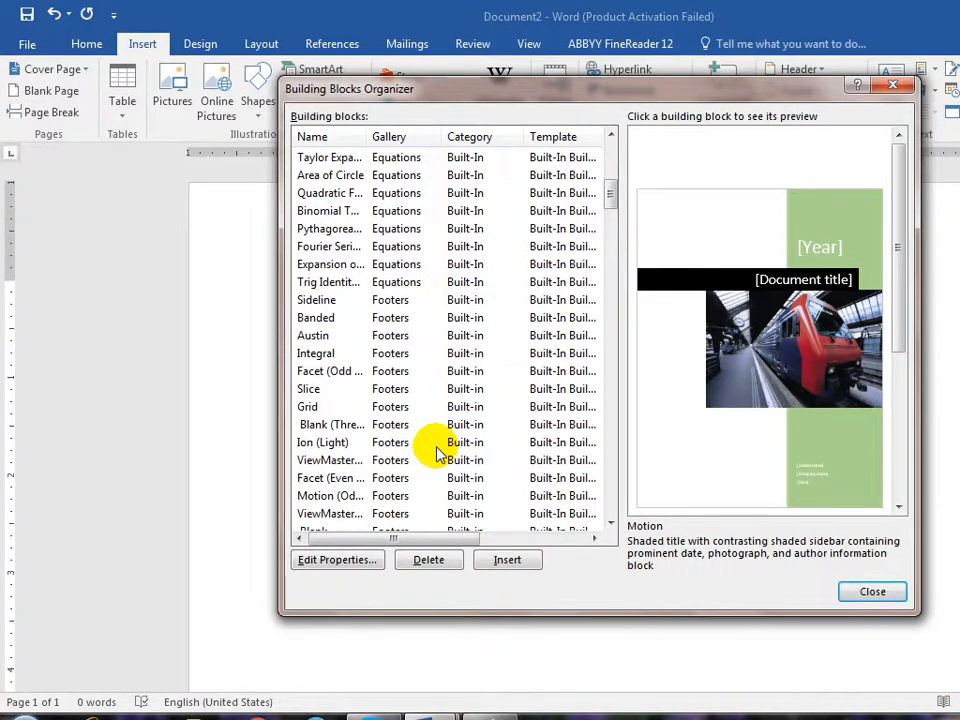
key("h")
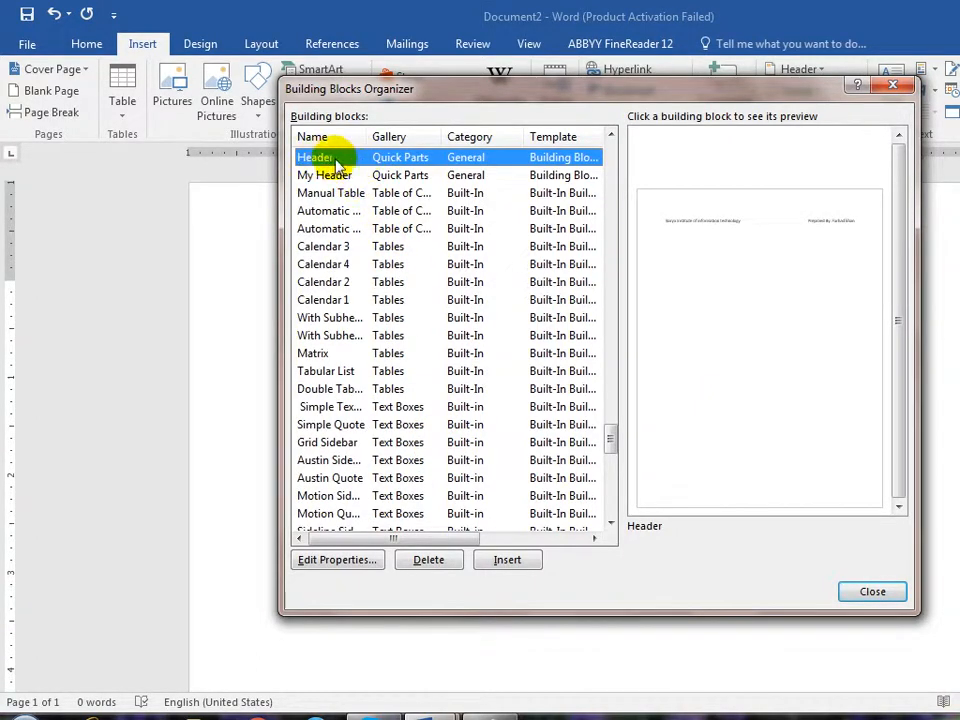
left_click(503, 558)
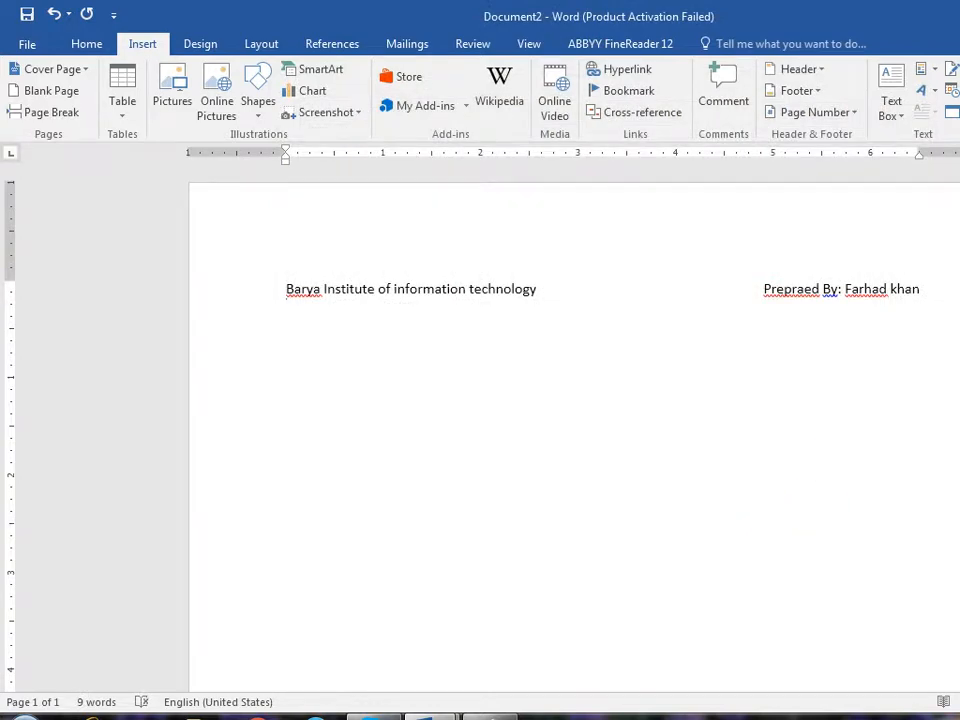
- Check the Quick Parts list, close it, and bring up the built-in Equation gallery
left_click(928, 72)
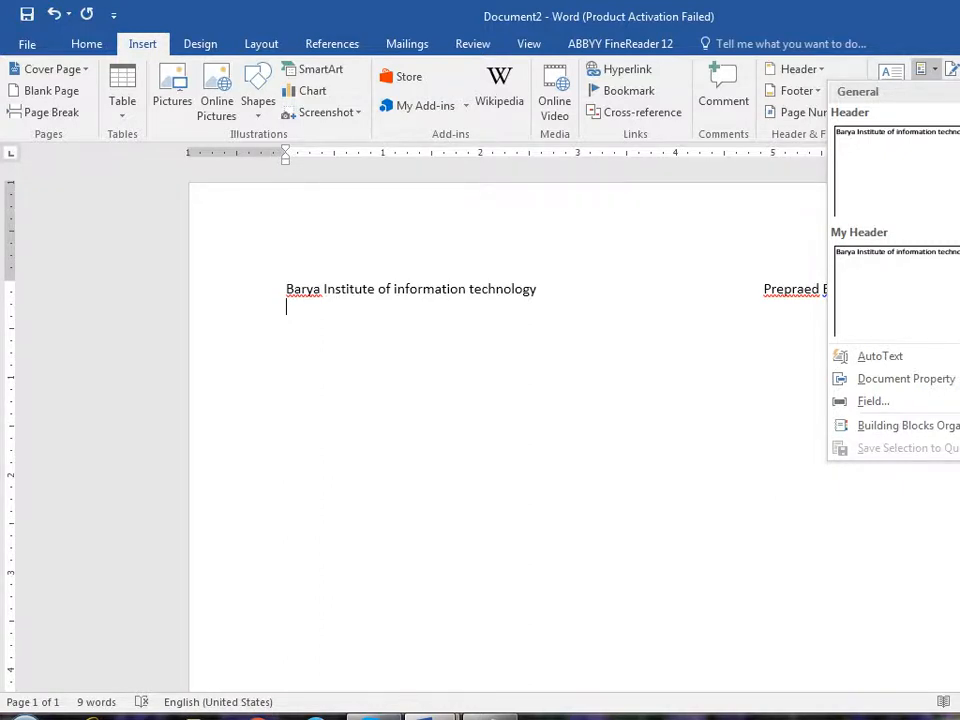
left_click(718, 489)
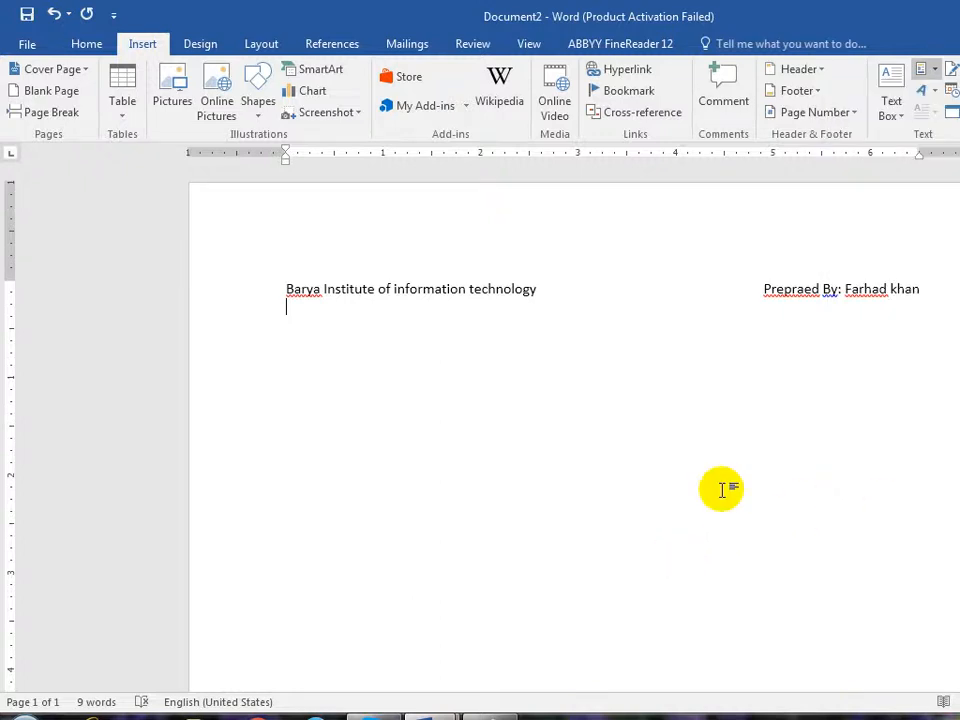
left_click(938, 70)
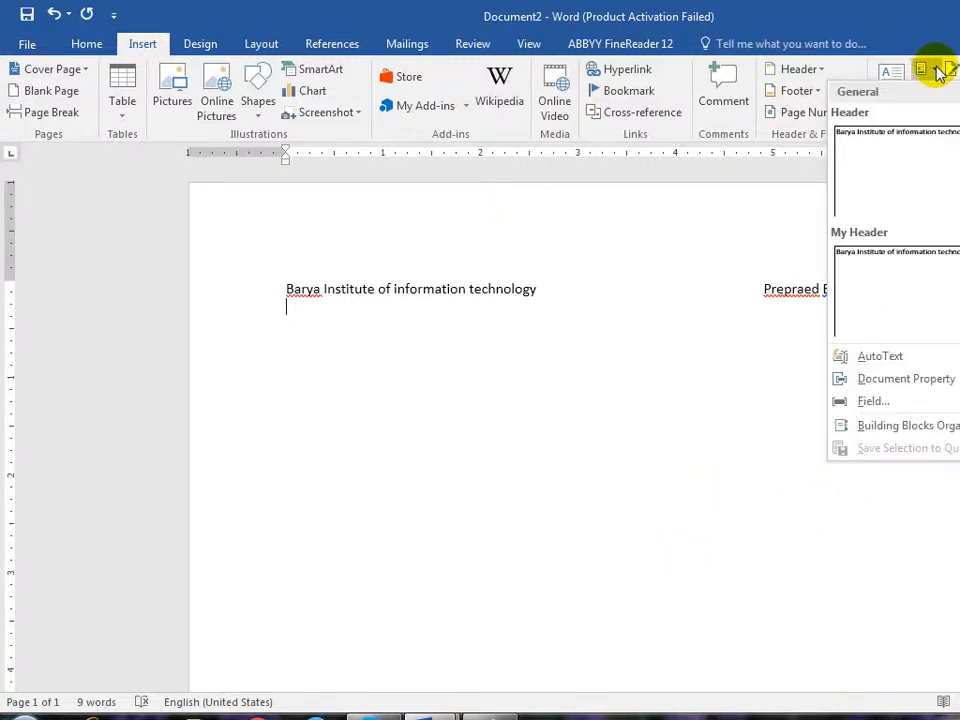
left_click(845, 326)
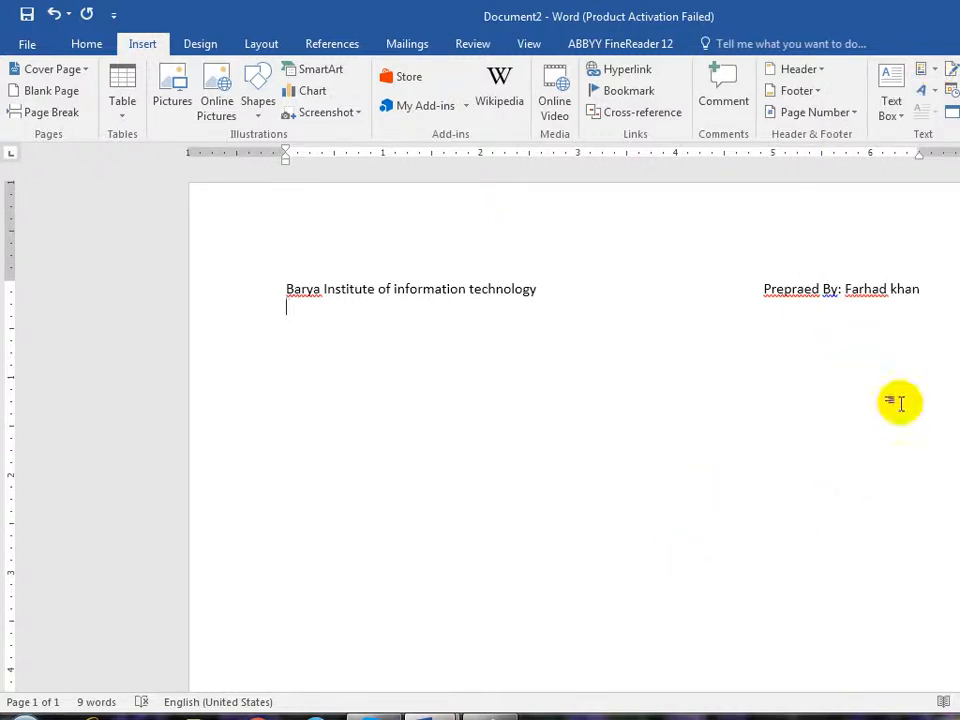
left_click(958, 70)
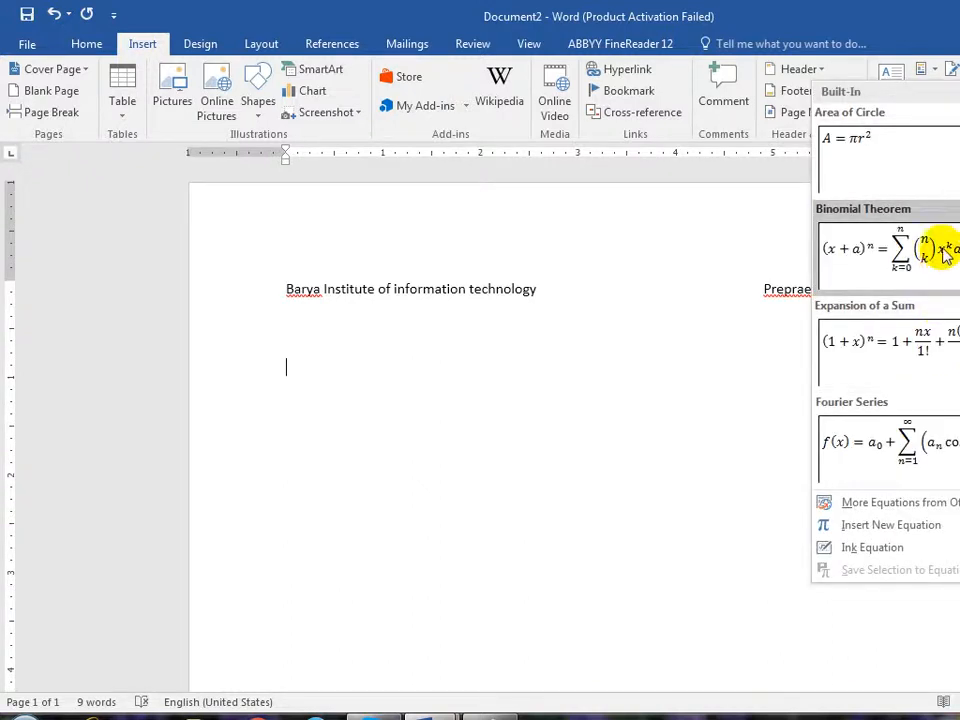
- Insert the Binomial Theorem and Area of Circle (A = πr²) equations, then bring up Ink Equation
left_click(897, 277)
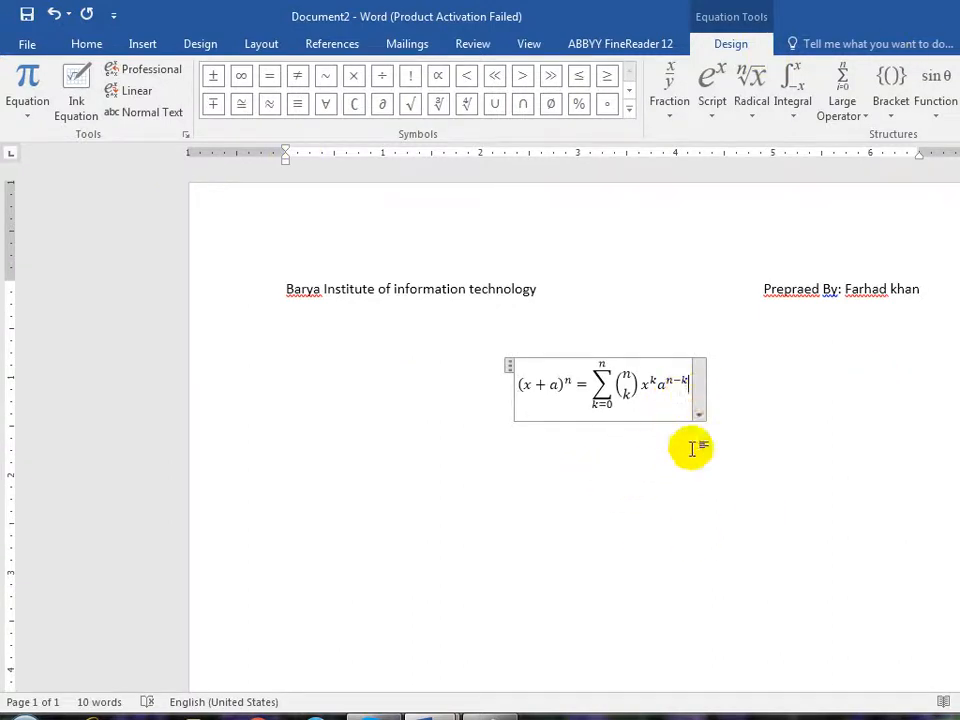
left_click(27, 115)
left_click(77, 210)
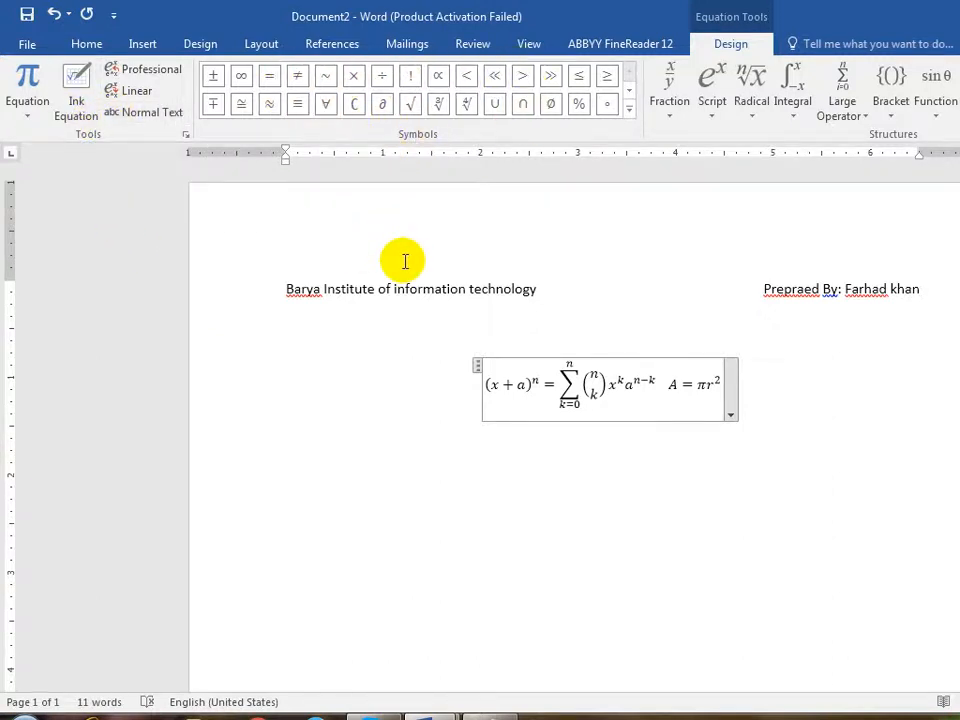
left_click(75, 80)
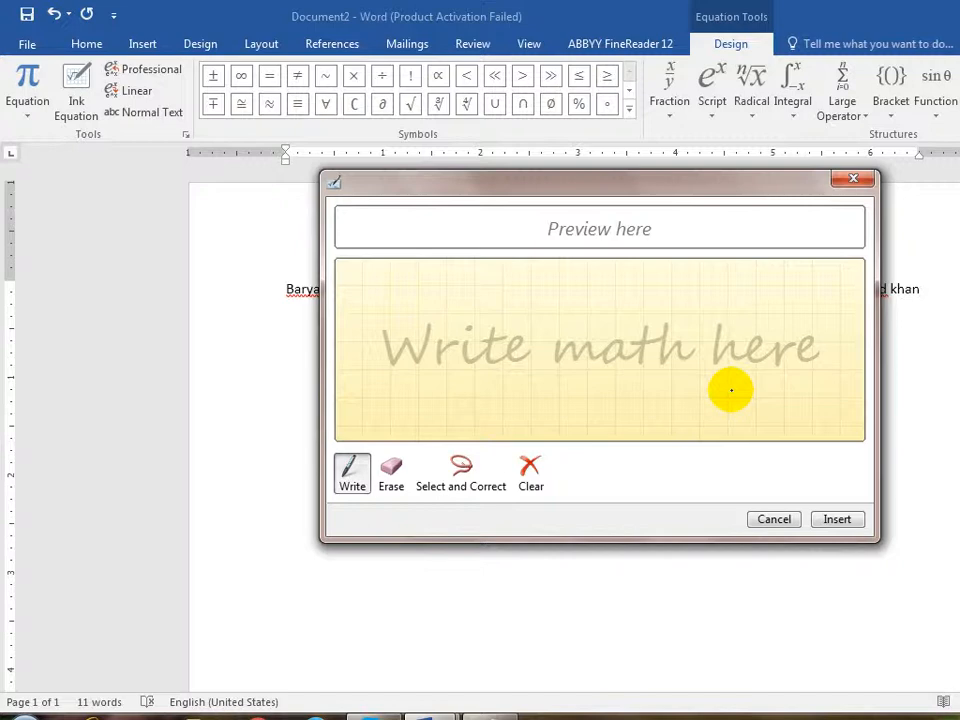
- Sketch a square root sign in the Ink Equation pad, nudge the pad upward, and clear it
mouse_move(398, 362)
left_mouse_down()
mouse_move(454, 403)
mouse_move(461, 333)
mouse_move(691, 331)
left_mouse_up()
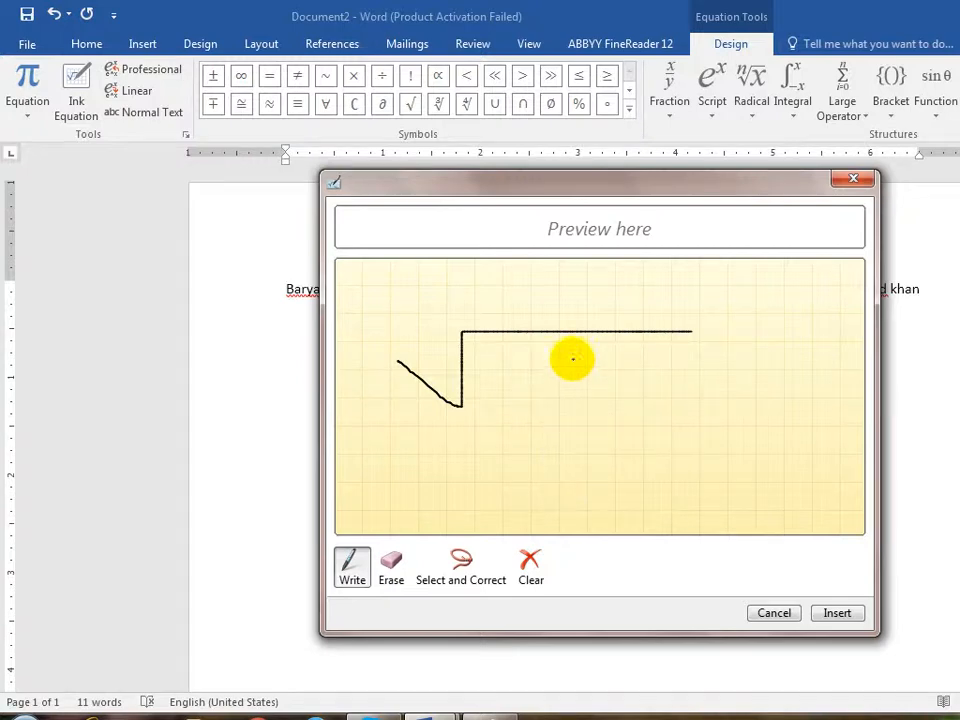
left_click_drag(600, 188, 586, 160)
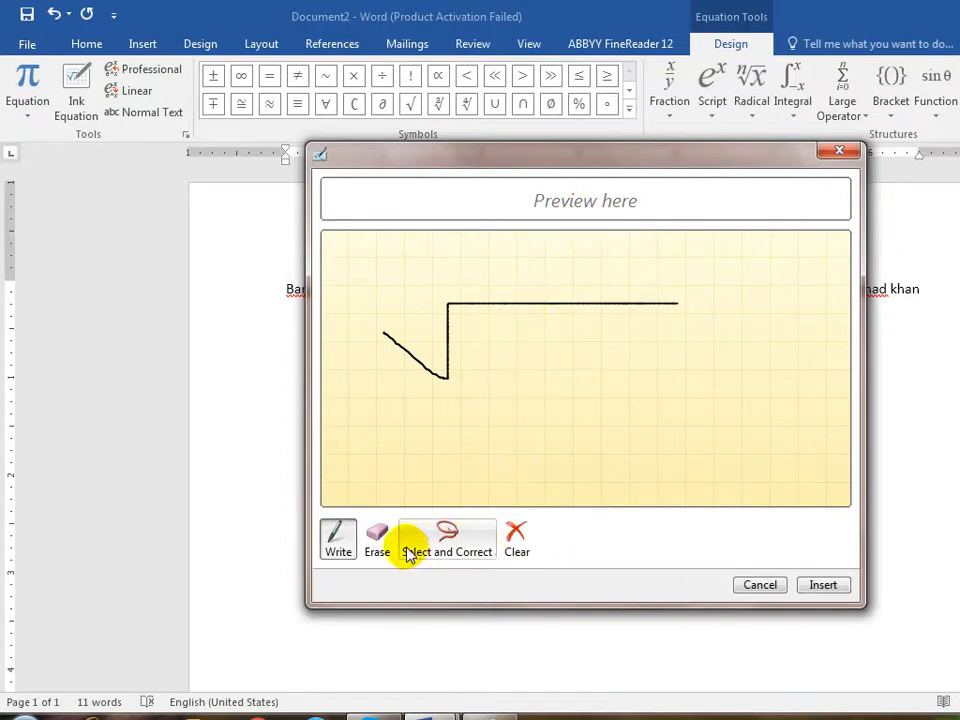
left_click(462, 558)
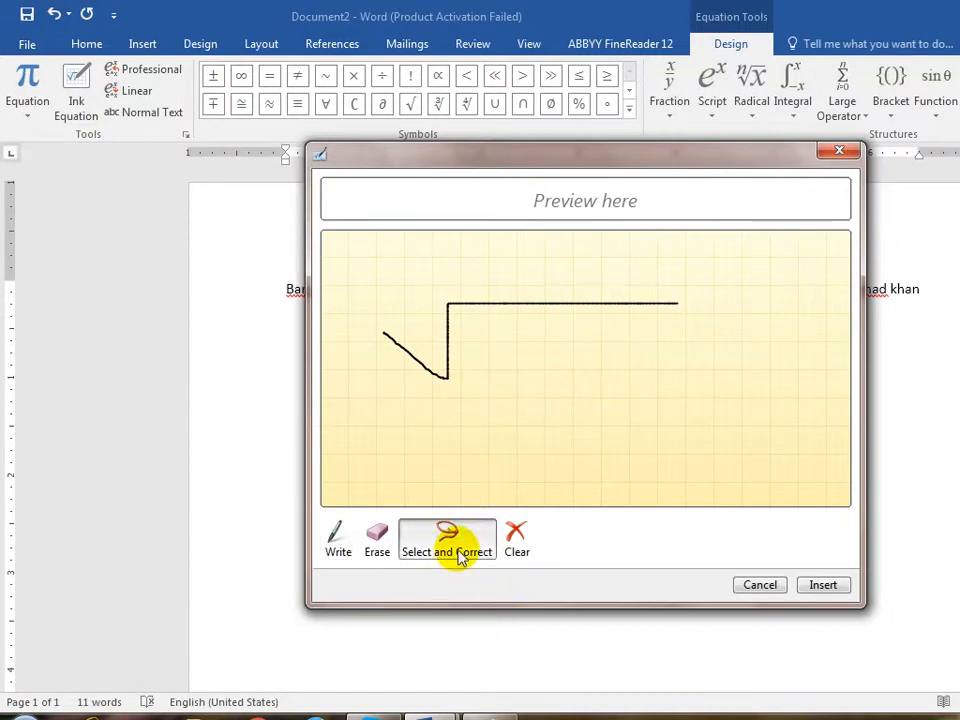
left_click(340, 548)
left_click(512, 545)
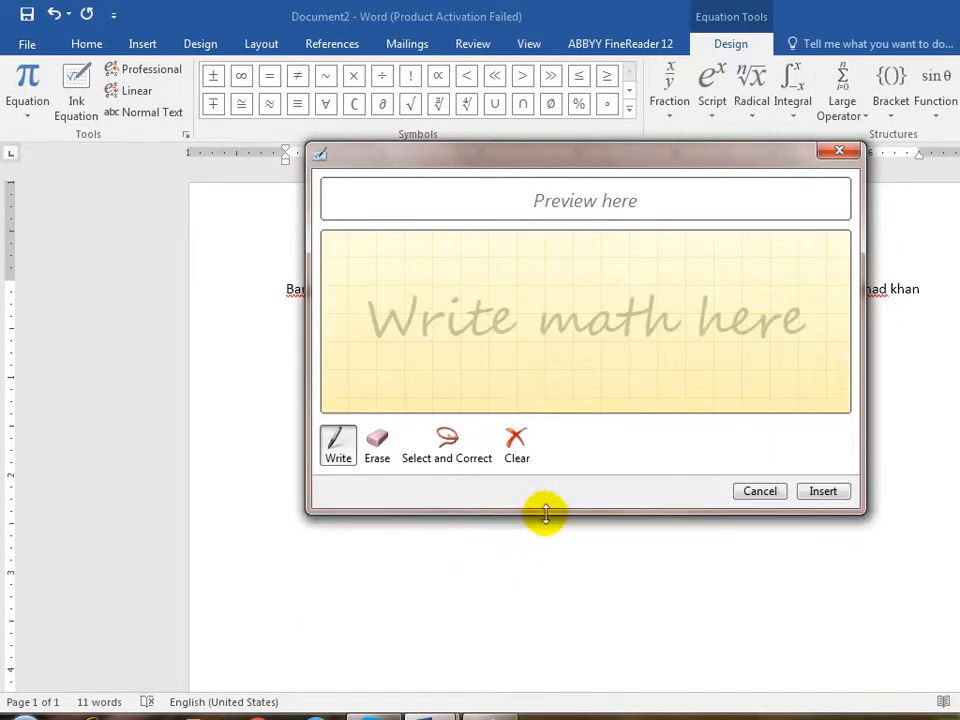
- Redraw the square root a few more times, then dismiss the pad without inserting anything
mouse_move(408, 338)
left_mouse_down()
mouse_move(428, 318)
mouse_move(566, 304)
left_mouse_up()
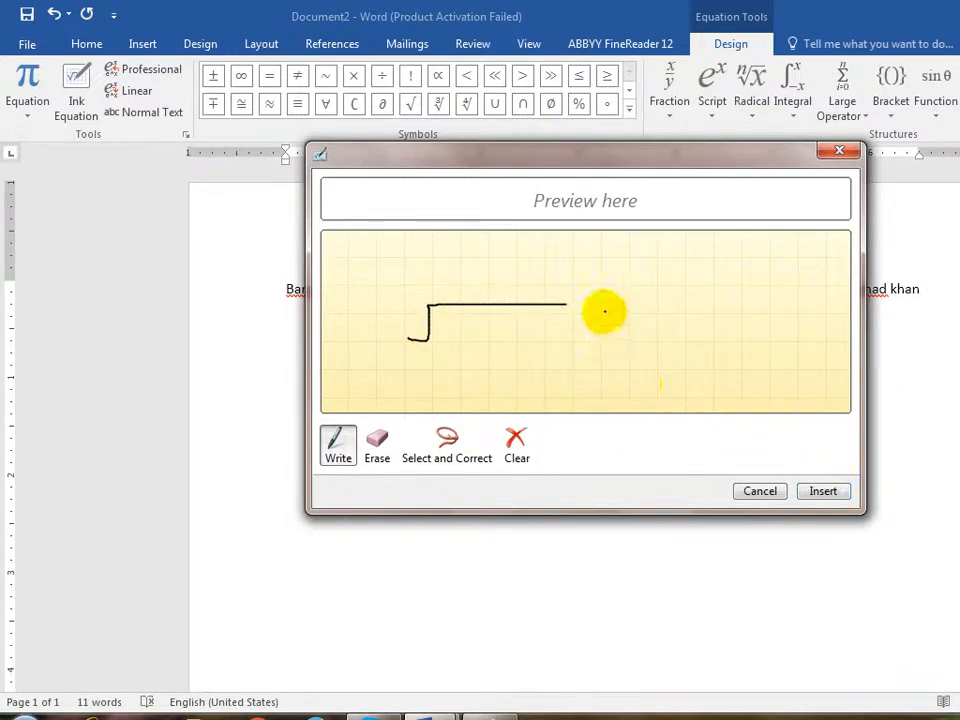
mouse_move(425, 372)
left_mouse_down()
mouse_move(500, 312)
mouse_move(612, 300)
left_mouse_up()
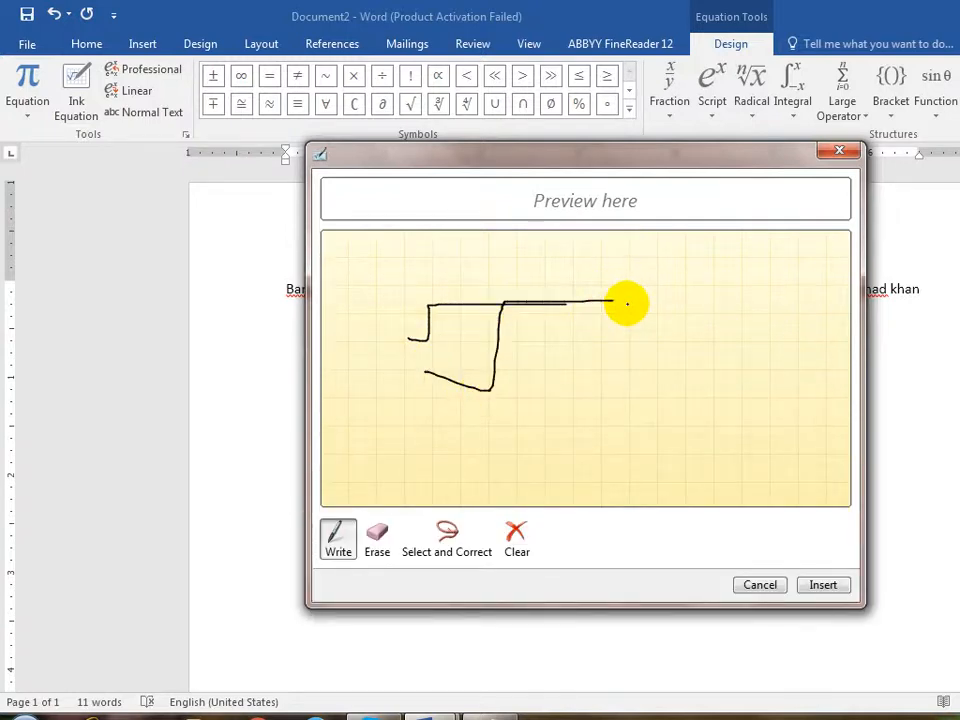
left_click(517, 537)
left_click(445, 452)
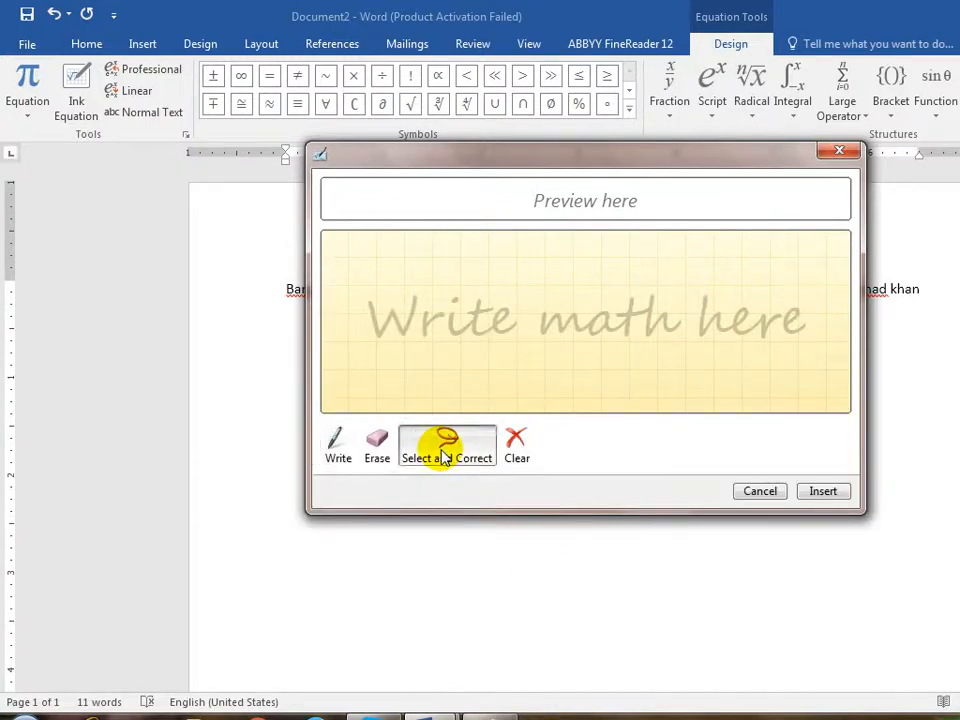
left_click(349, 442)
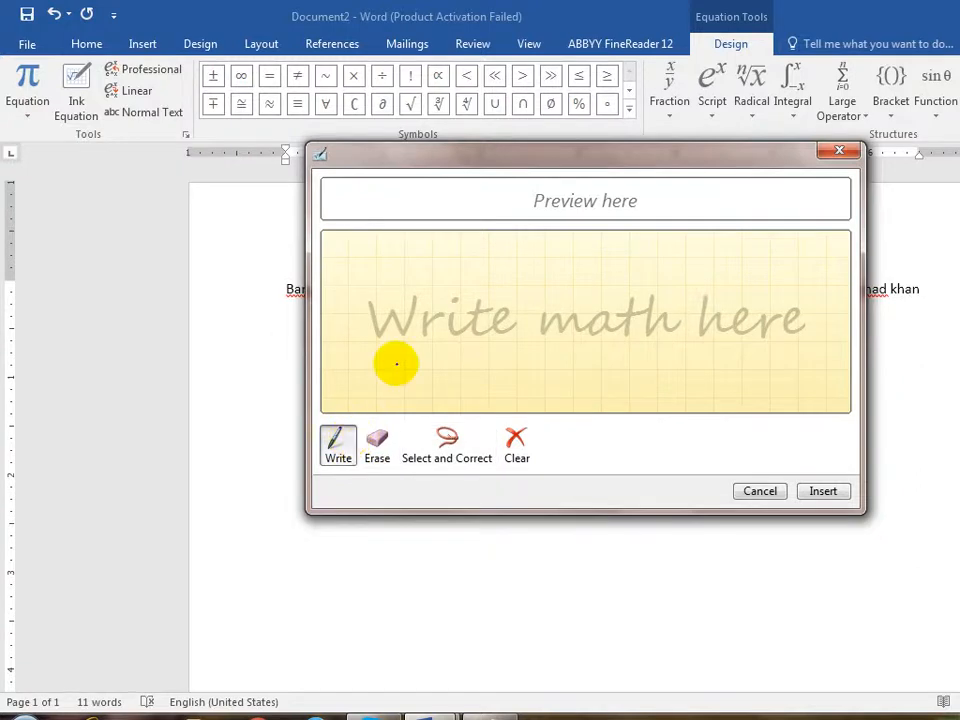
mouse_move(396, 364)
left_mouse_down()
mouse_move(427, 316)
mouse_move(522, 315)
left_mouse_up()
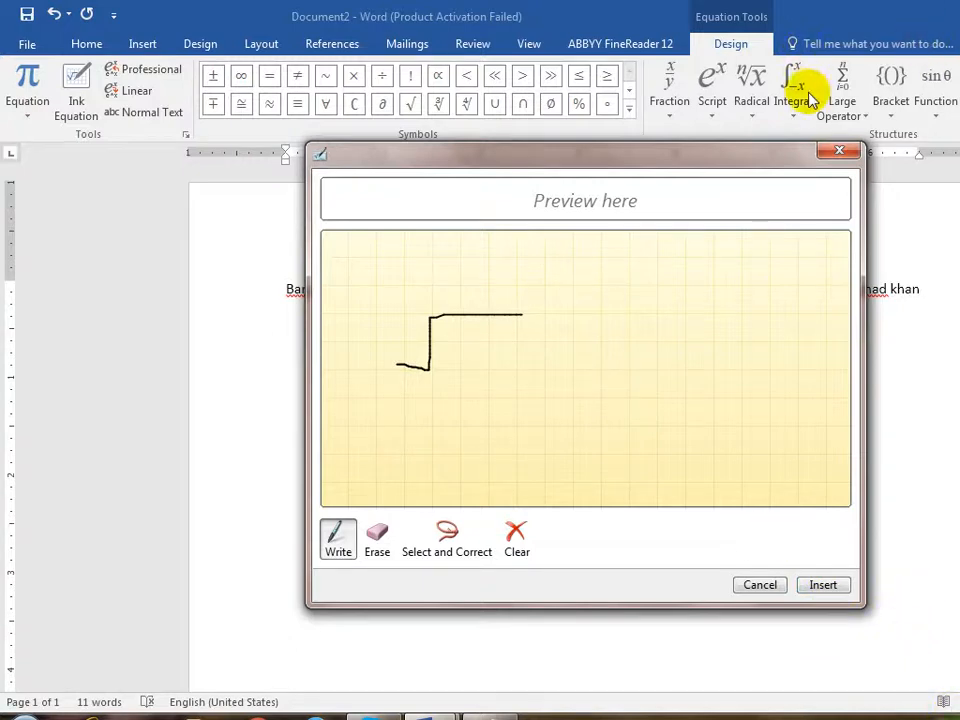
left_click(832, 151)
- Handwrite a √ sign in Ink Equation, insert it into the equation, and place the cursor after r²
key("super+d")
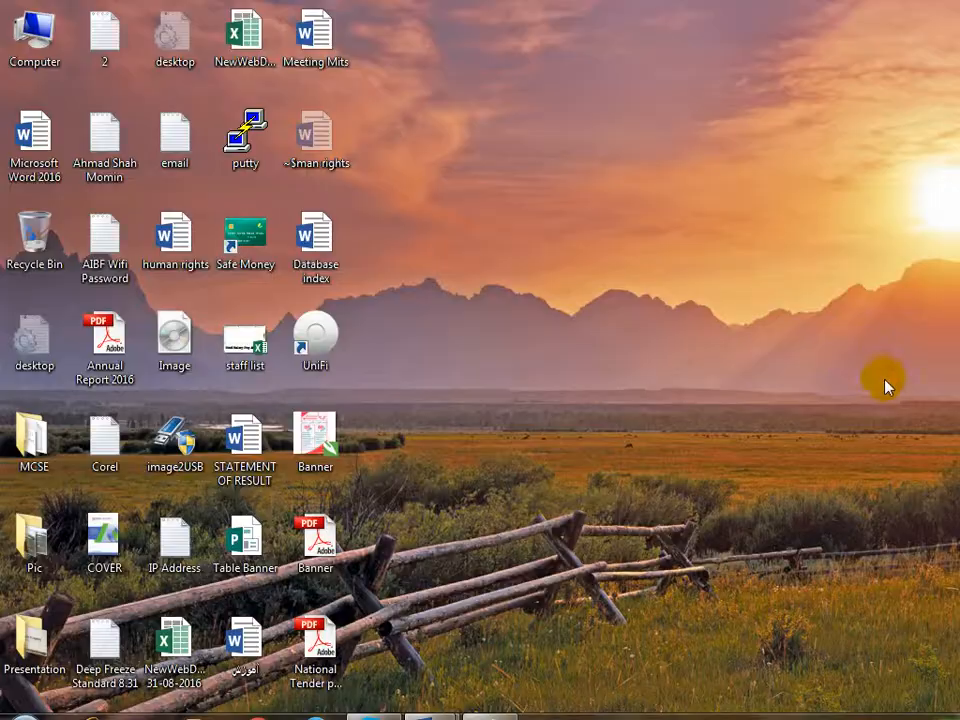
key("super+d")
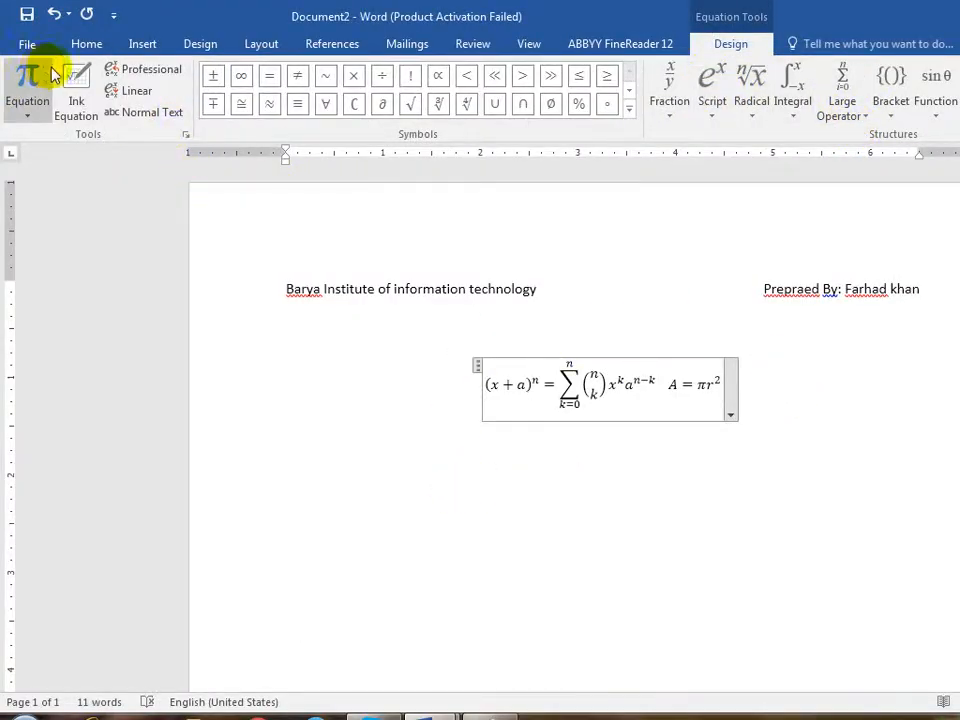
left_click(77, 86)
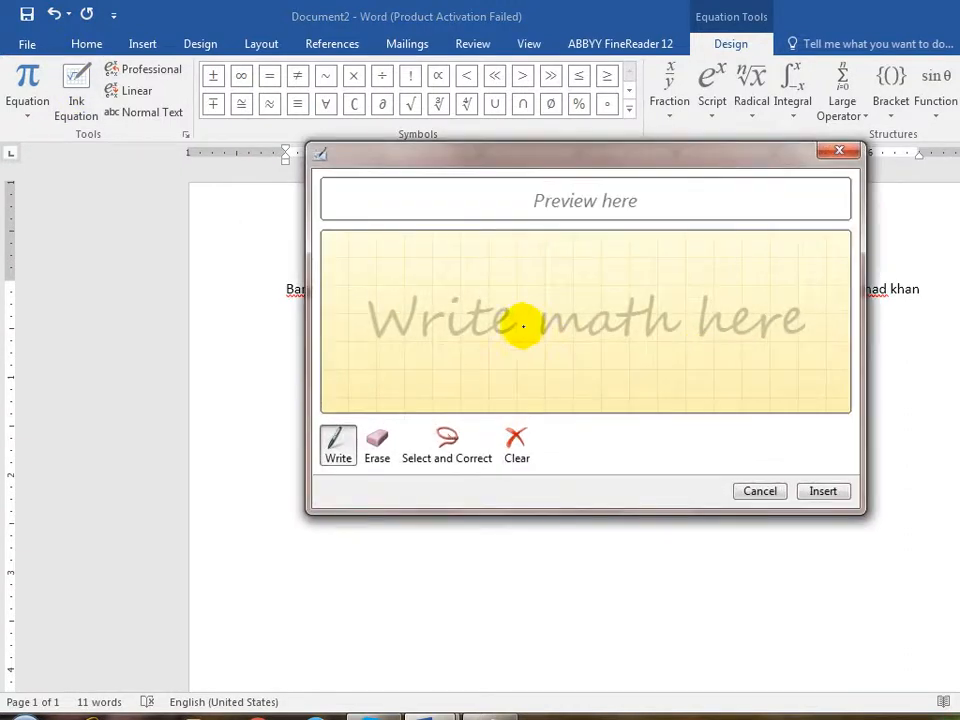
mouse_move(421, 343)
left_mouse_down()
mouse_move(493, 300)
mouse_move(632, 297)
left_mouse_up()
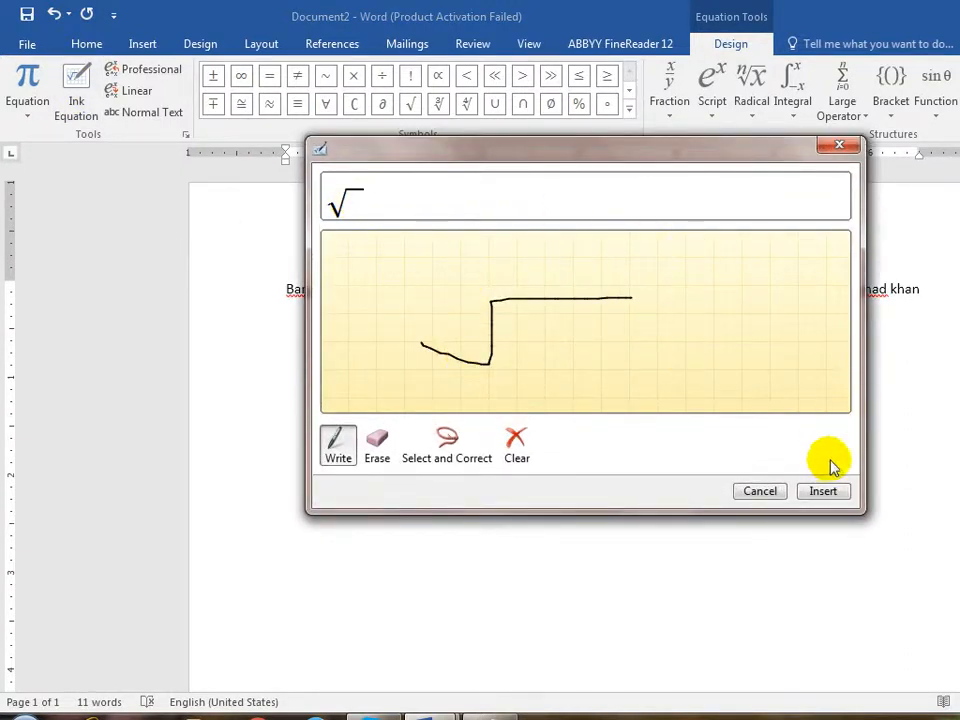
left_click(822, 491)
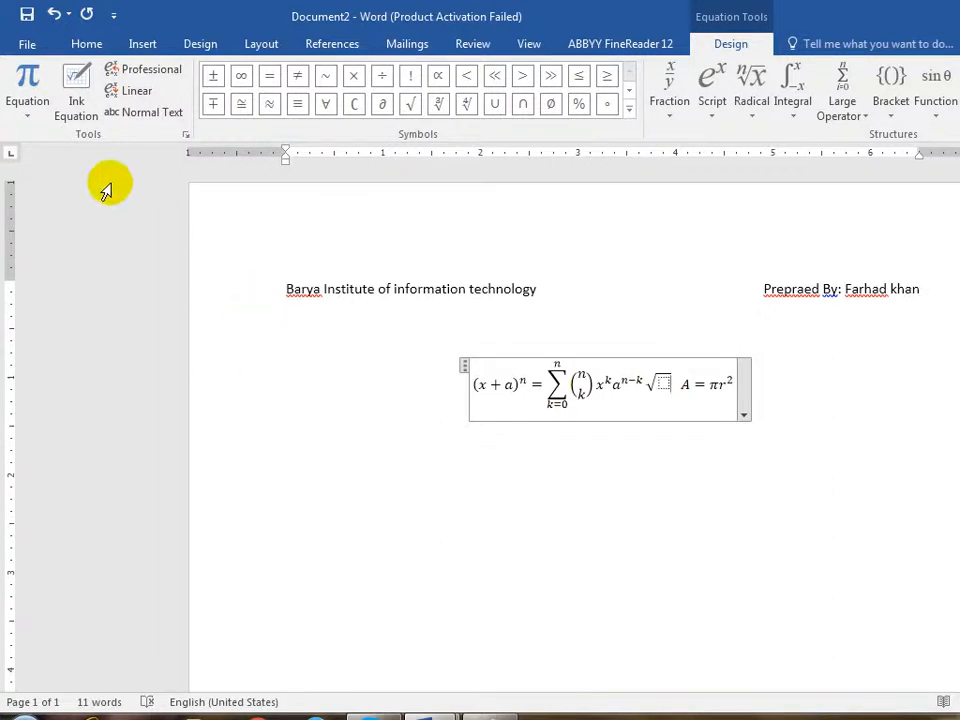
left_click(733, 388)
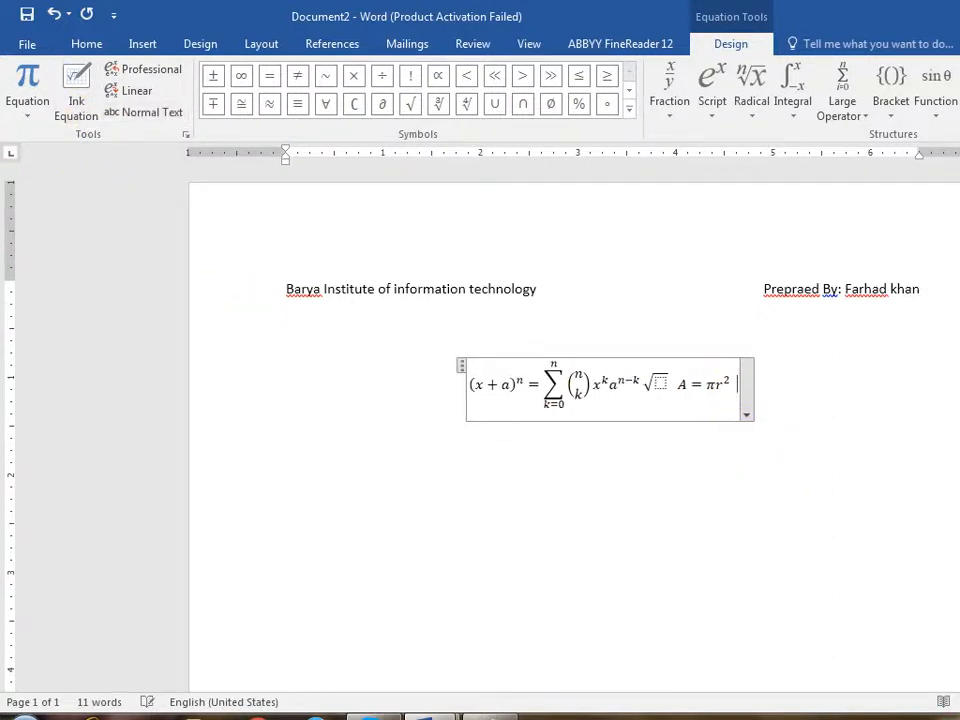
left_click(80, 106)
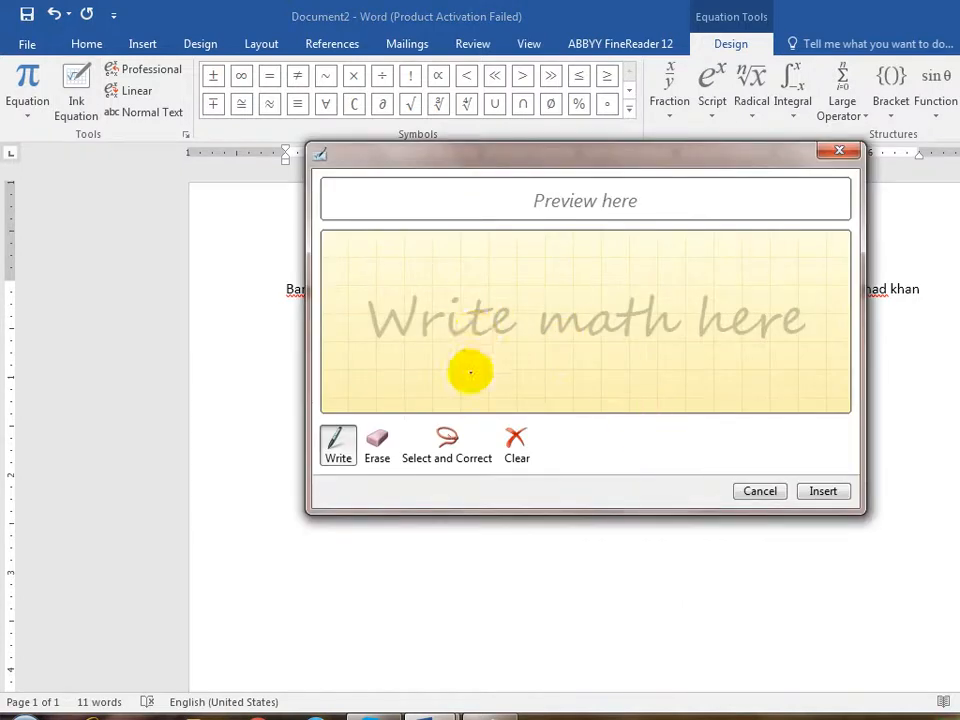
mouse_move(546, 280)
left_mouse_down()
mouse_move(476, 362)
mouse_move(534, 360)
mouse_move(507, 362)
left_mouse_up()
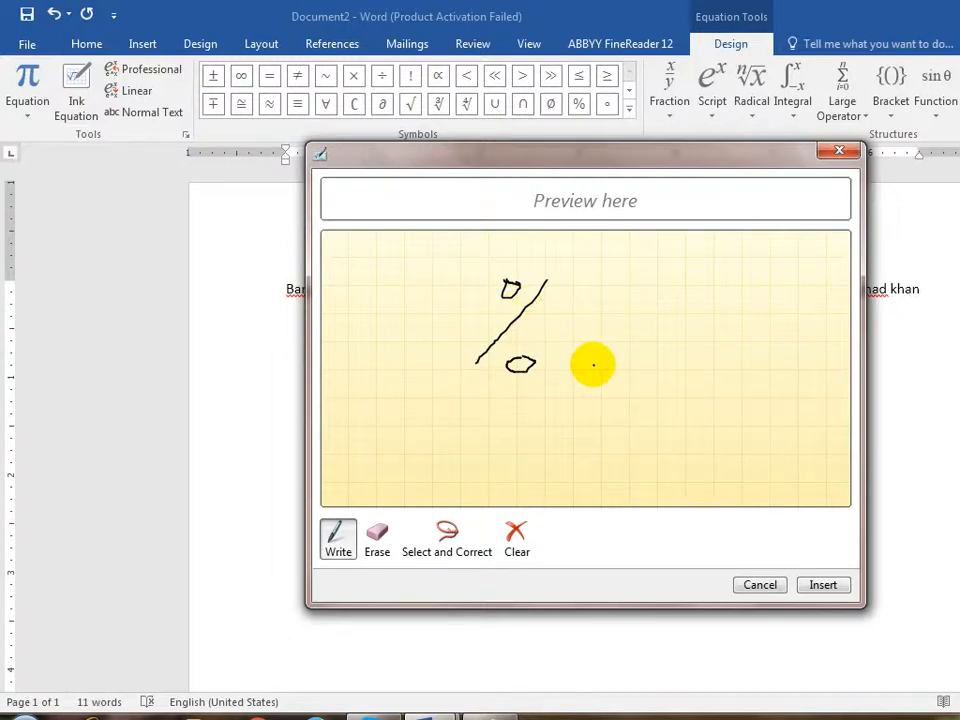
left_click(514, 535)
left_click_drag(481, 283, 558, 282)
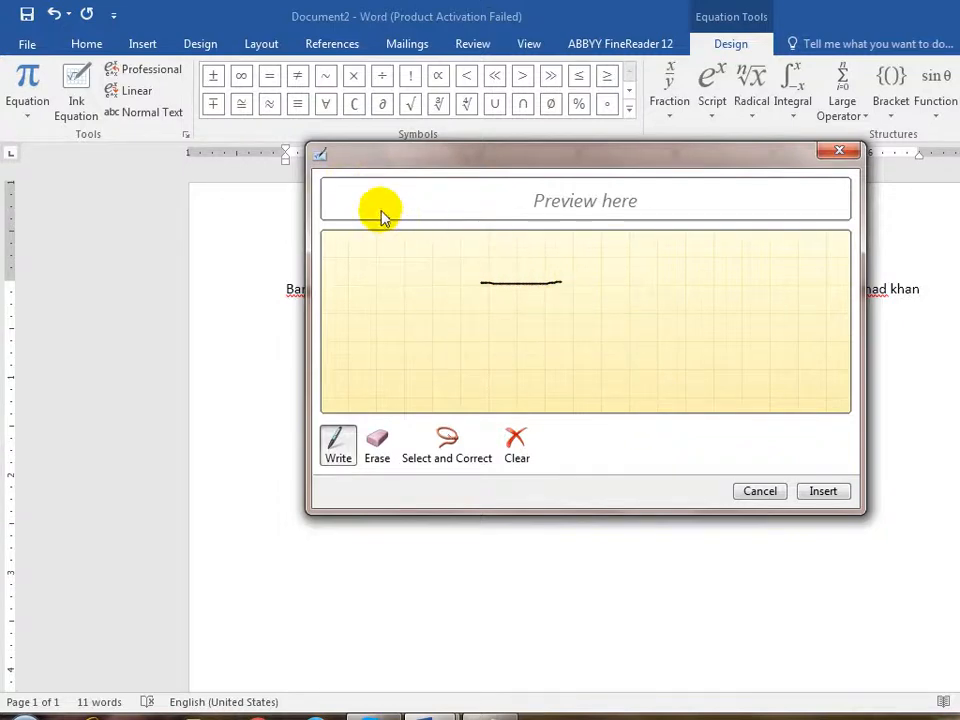
left_click(839, 151)
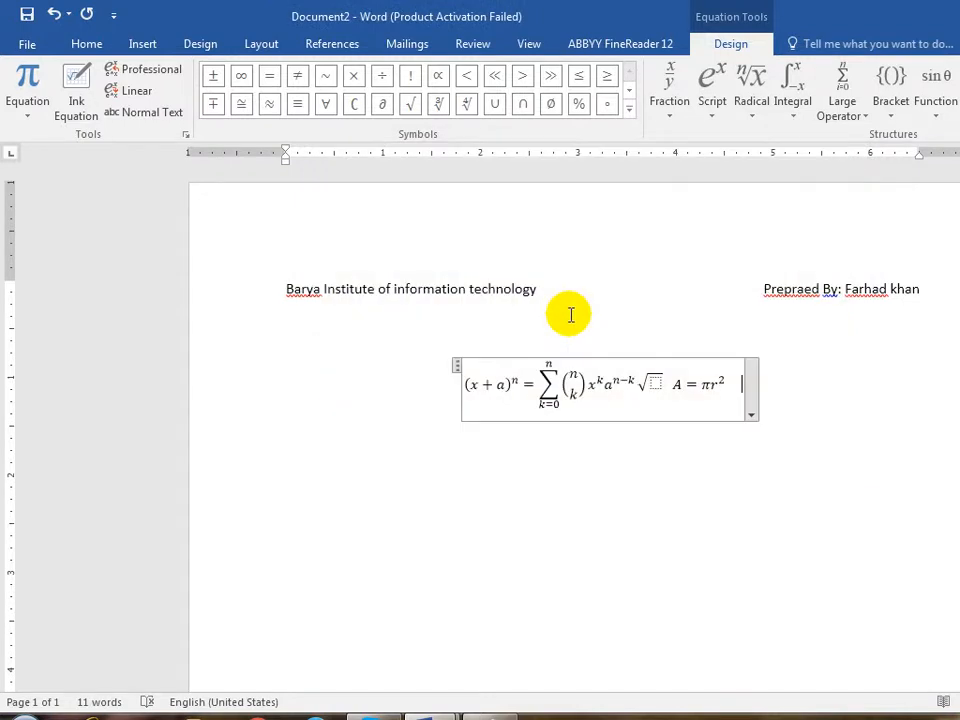
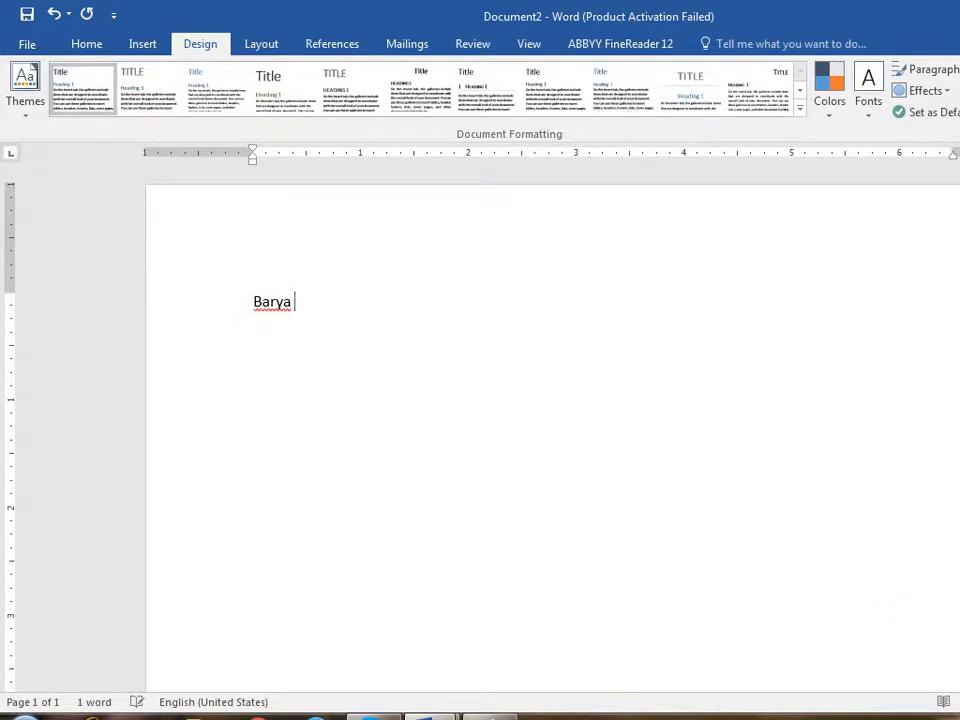
- Finish typing 'institue' and correct the misspelled 'information' from the spelling suggestions
type("institue")
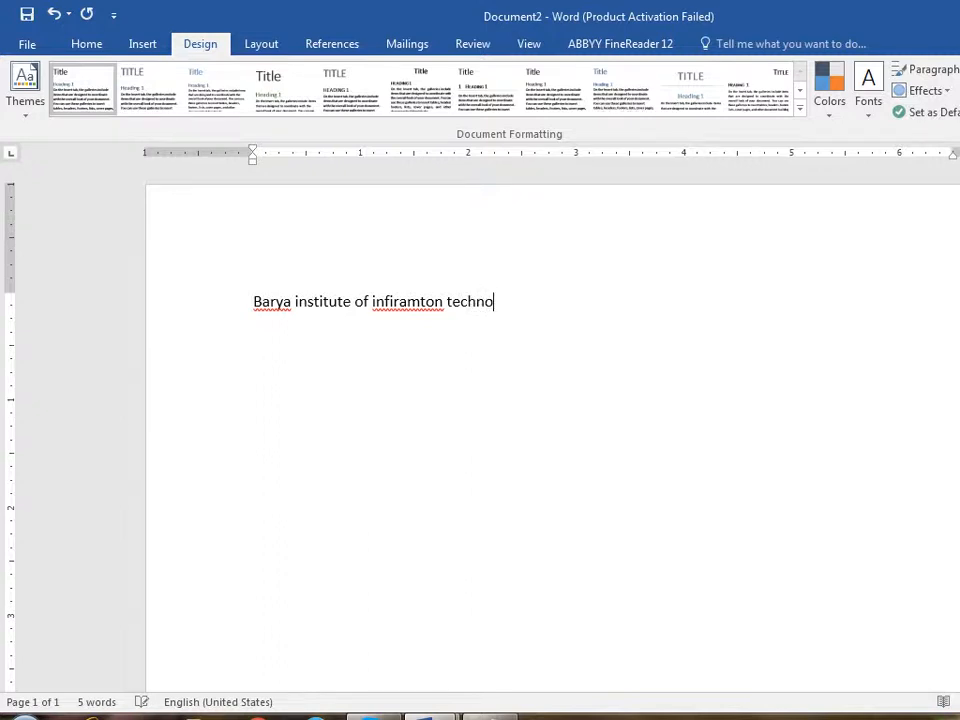
right_click(400, 303)
key("Escape")
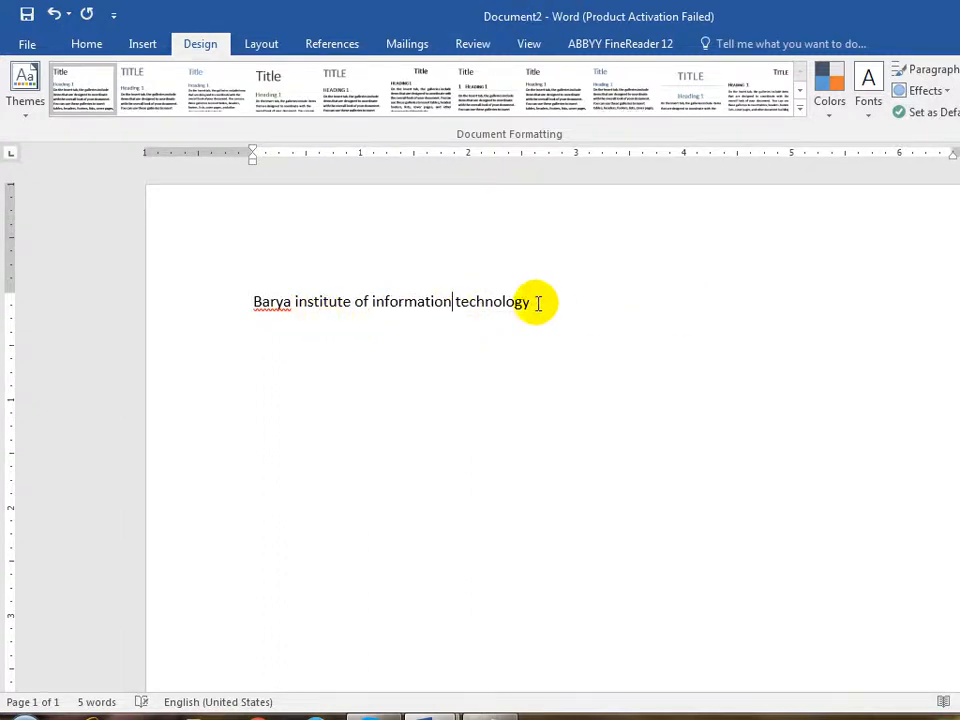
- Copy the 'Barya institute of information technology' line and paste it repeatedly into three paragraphs
left_click(543, 305, "shift")
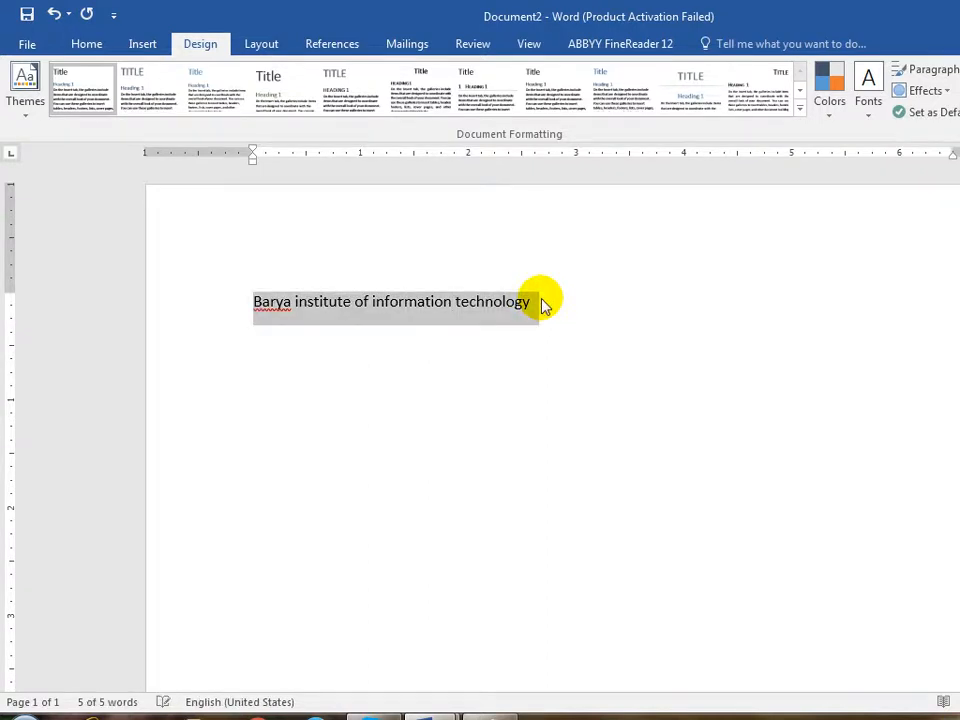
key("ctrl+c")
left_click(543, 300)
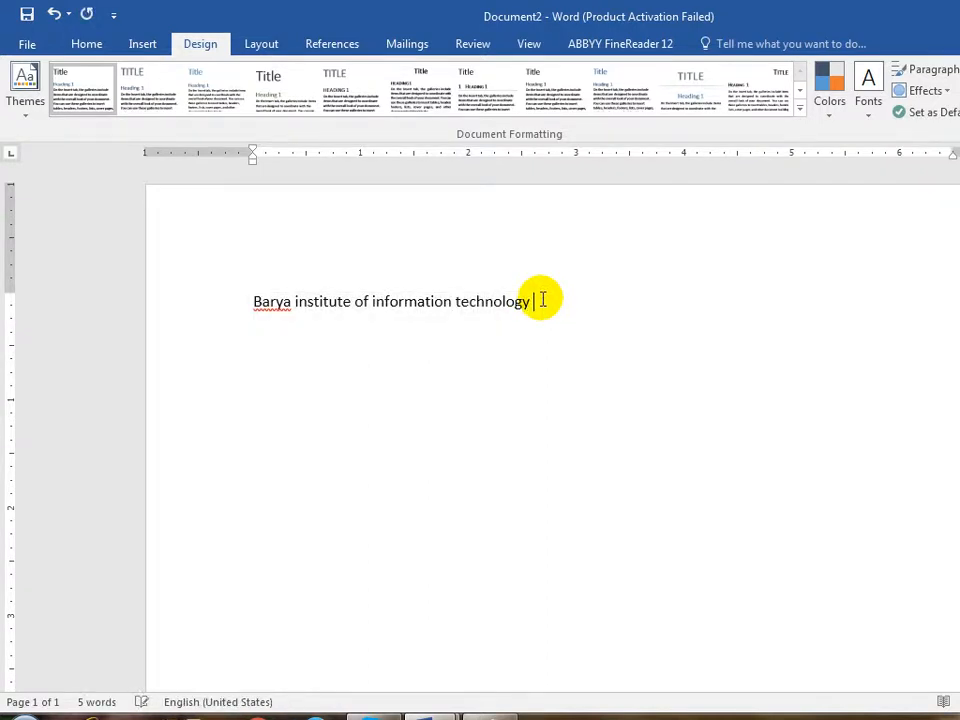
key("ctrl+v")
key("ctrl+v")
key("ctrl+v")
key("ctrl+v")
key("ctrl+v")
key("ctrl+v")
key("ctrl+v")
key("ctrl+v")
key("ctrl+v")
key("ctrl+v")
key("ctrl+v")
key("ctrl+v")
key("ctrl+v")
type("v")
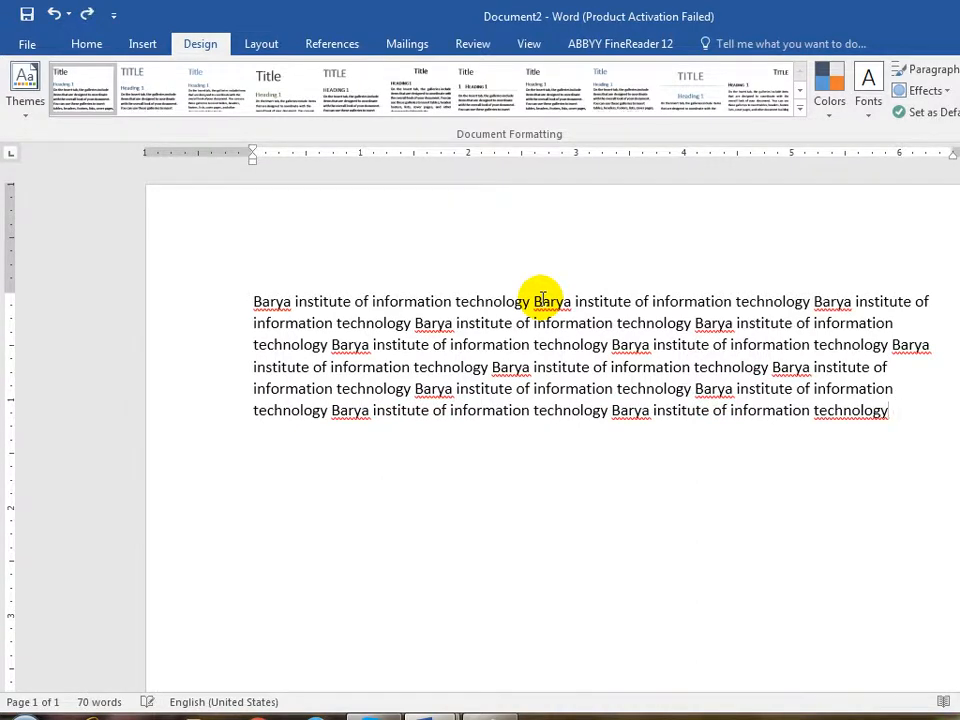
key("ctrl+v")
key("ctrl+v")
key("ctrl+v")
key("ctrl+v")
key("ctrl+v")
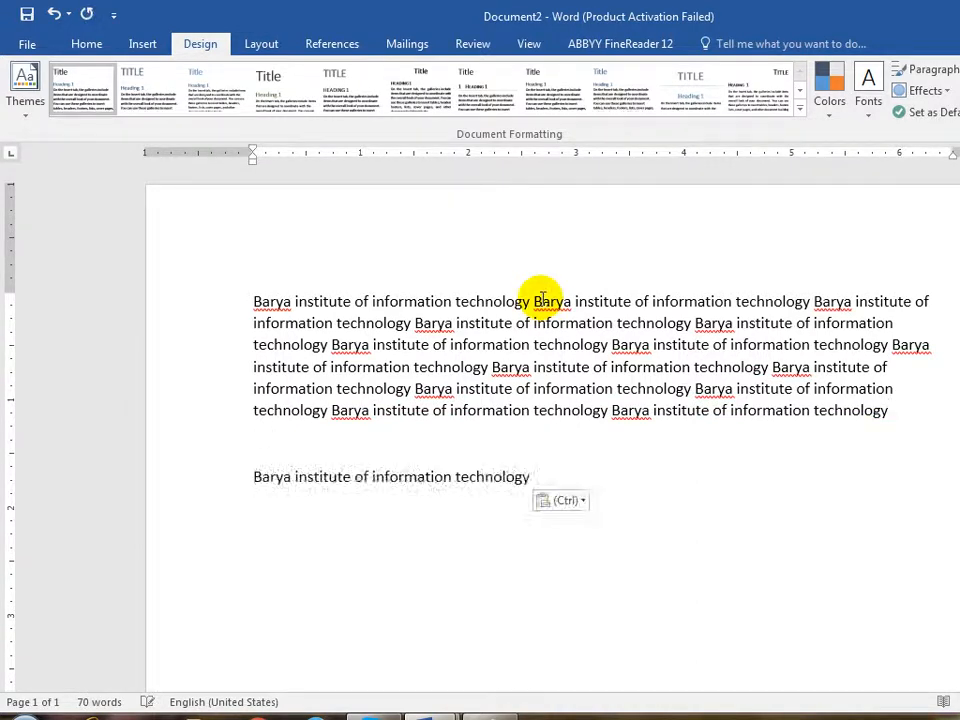
key("ctrl+v")
key("ctrl+v")
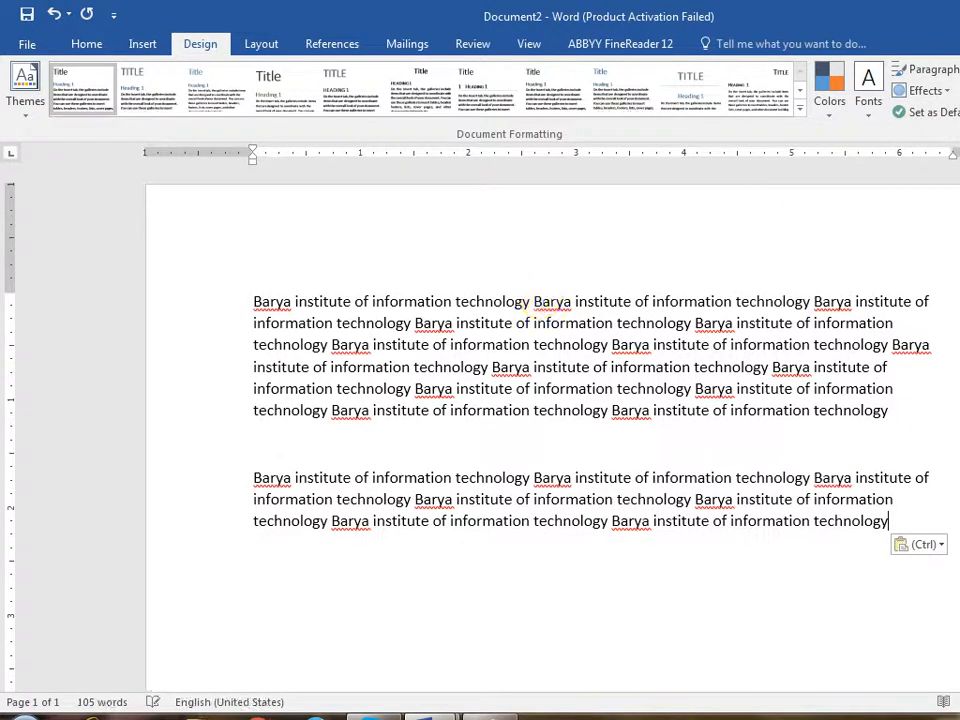
key("ctrl+v")
key("ctrl+v")
key("ctrl+v")
key("ctrl+v")
key("ctrl+v")
key("ctrl+v")
key("ctrl+v")
key("ctrl+v")
key("ctrl+v")
key("ctrl+v")
key("ctrl+v")
key("ctrl+v")
key("ctrl+v")
key("ctrl+v")
key("ctrl+v")
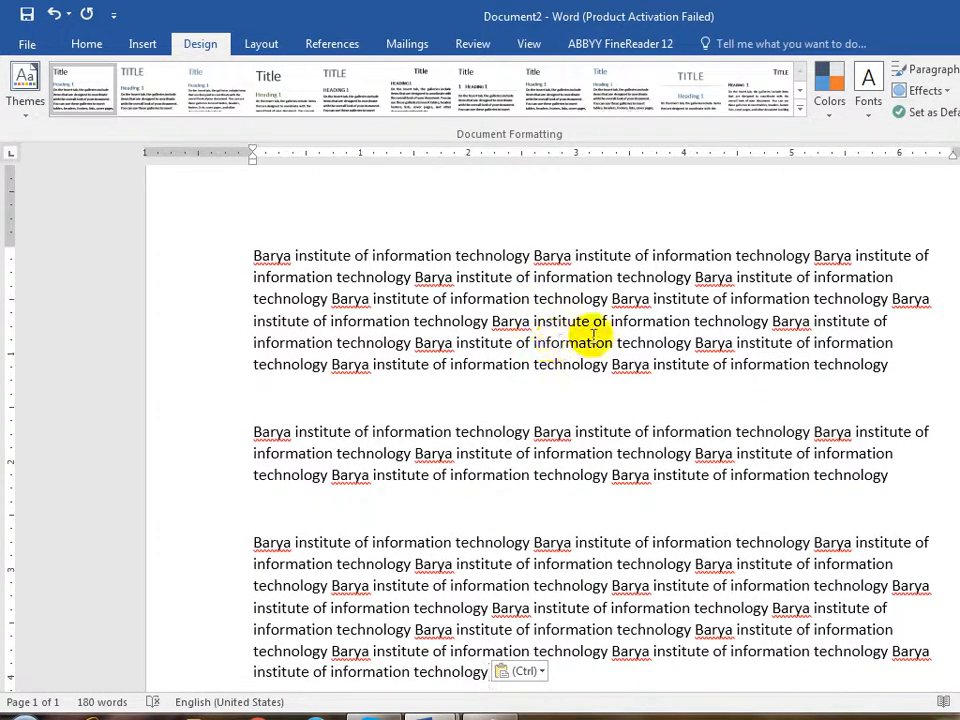
- Browse the Home and Design tabs, previewing Paragraph Spacing and Effects without applying anything
scroll(579, 336, "up", 1)
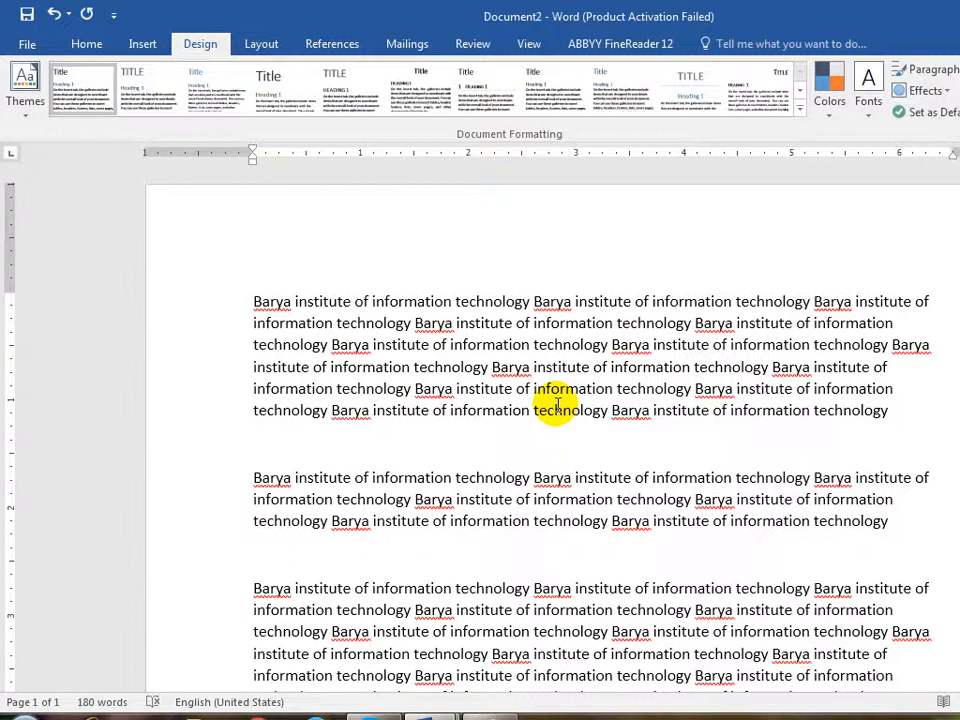
left_click(90, 44)
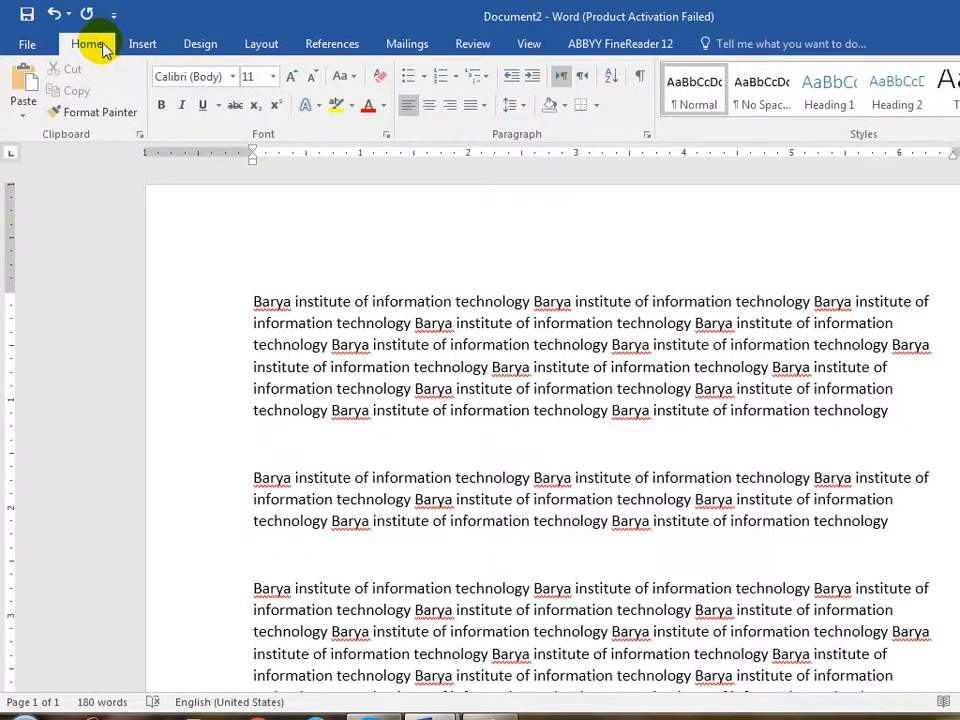
left_click(199, 45)
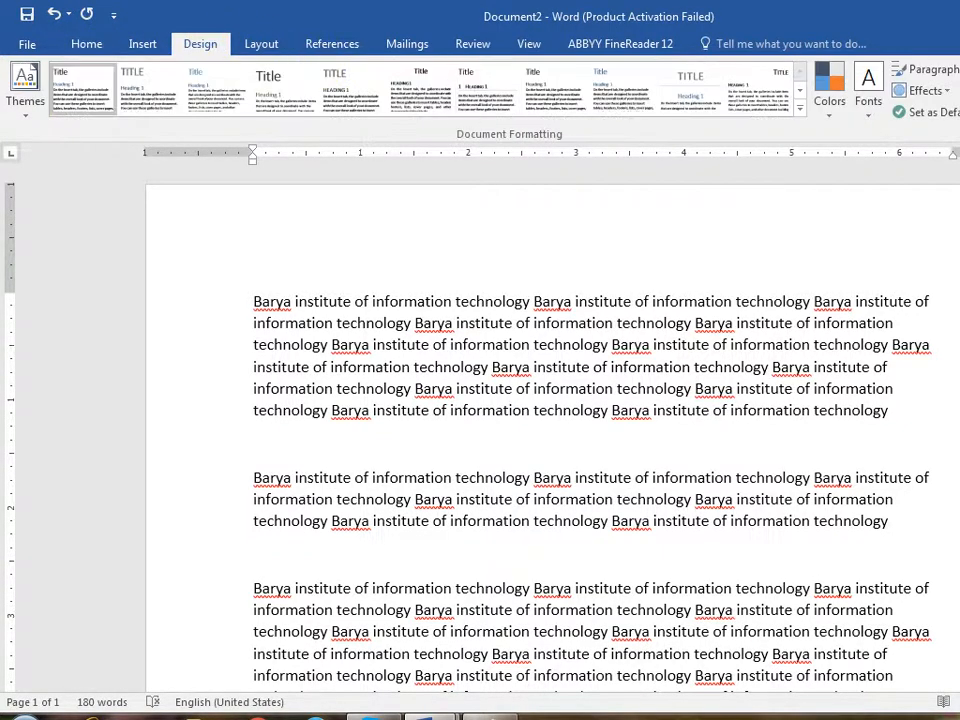
left_click(934, 70)
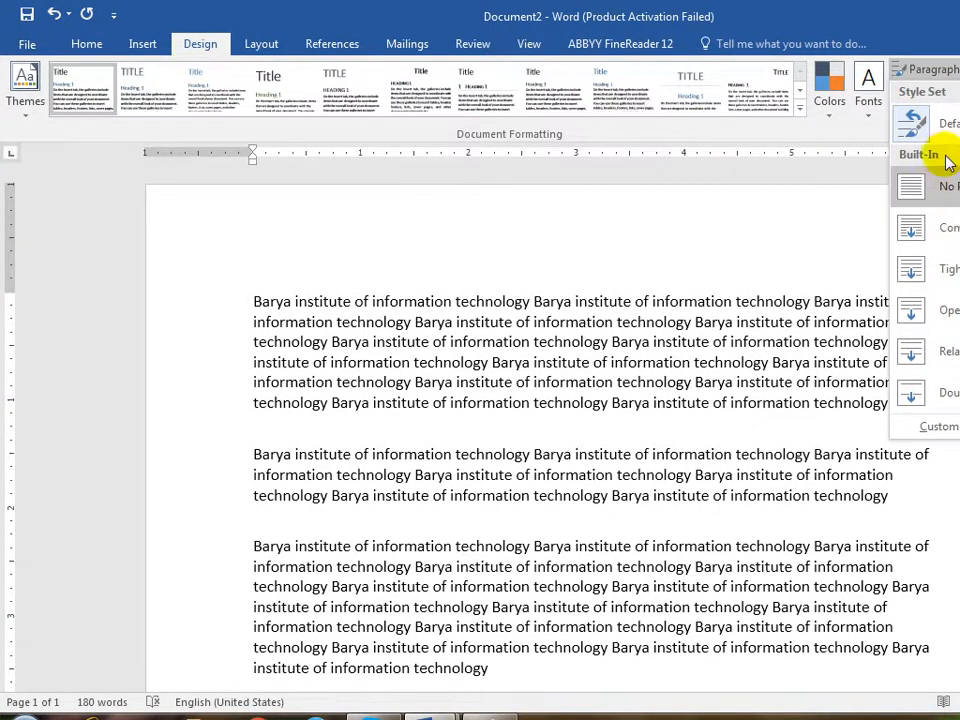
left_click(938, 69)
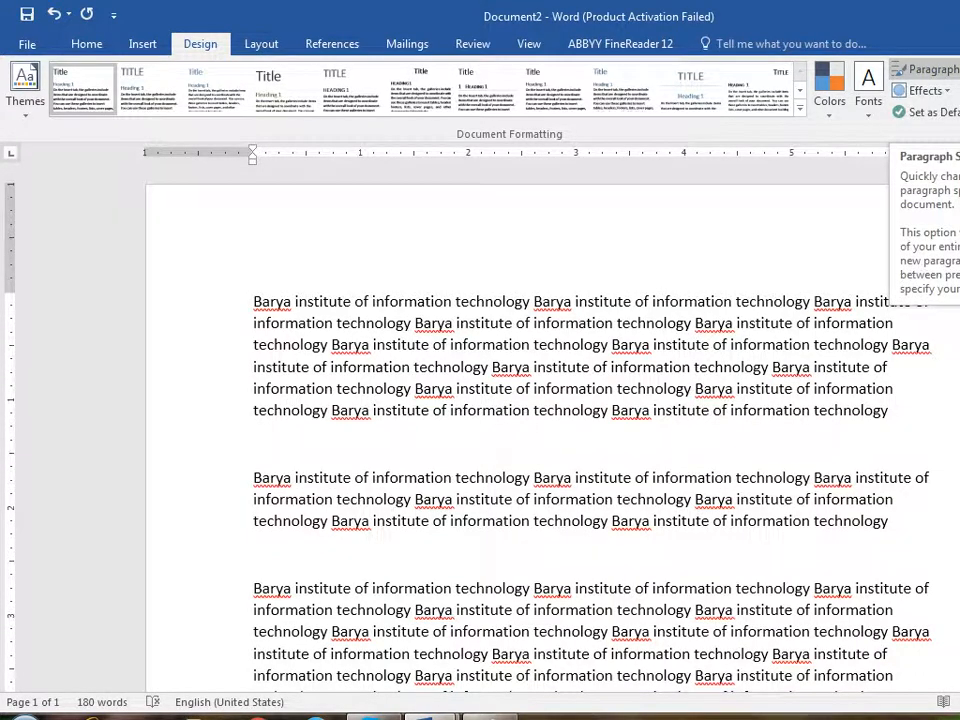
left_click(945, 92)
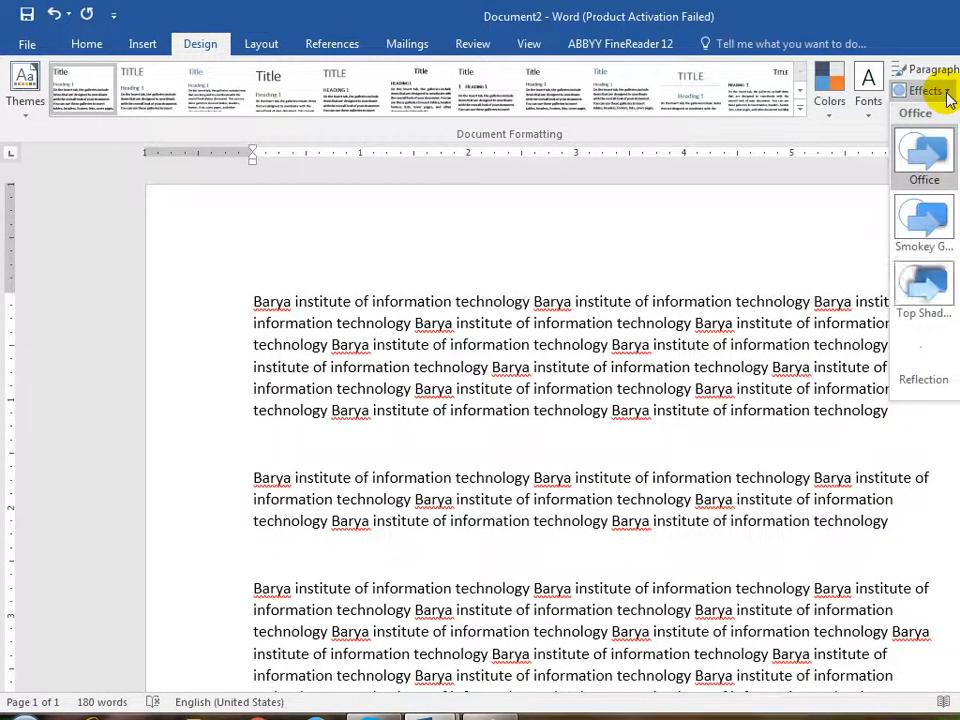
left_click(945, 92)
left_click(143, 45)
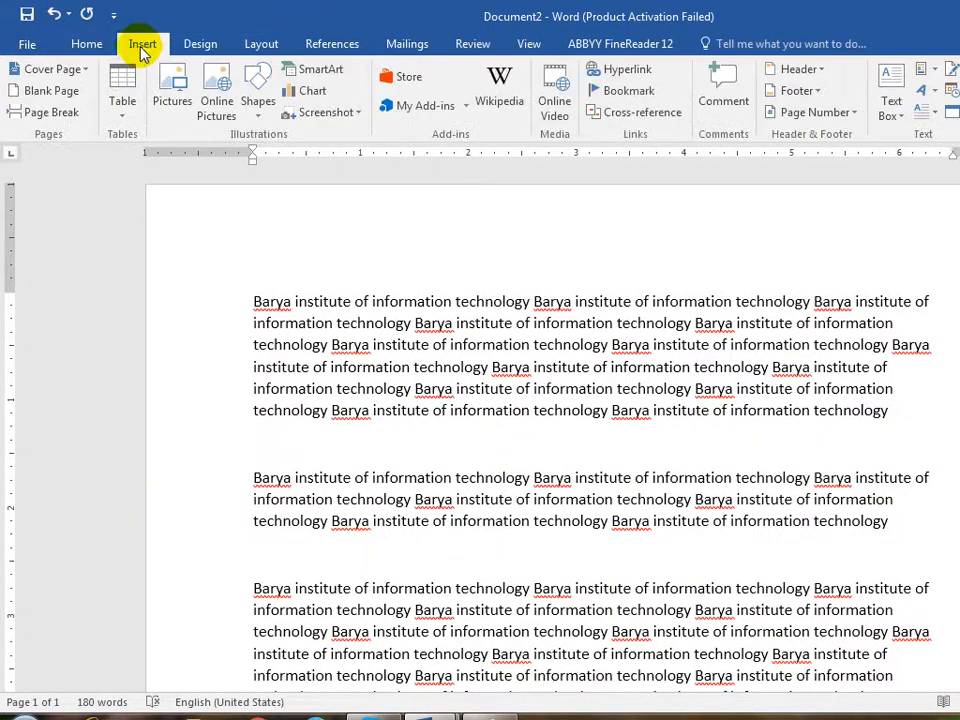
- Draw an oval shape over the first paragraph
left_click(257, 100)
left_click(325, 154)
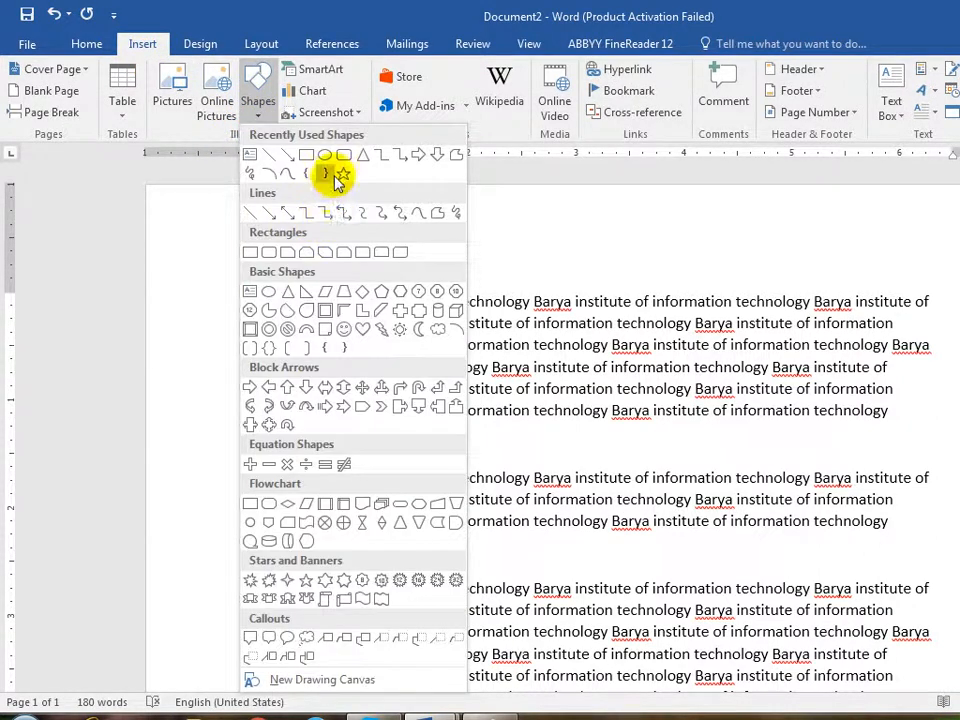
left_click_drag(423, 326, 580, 467)
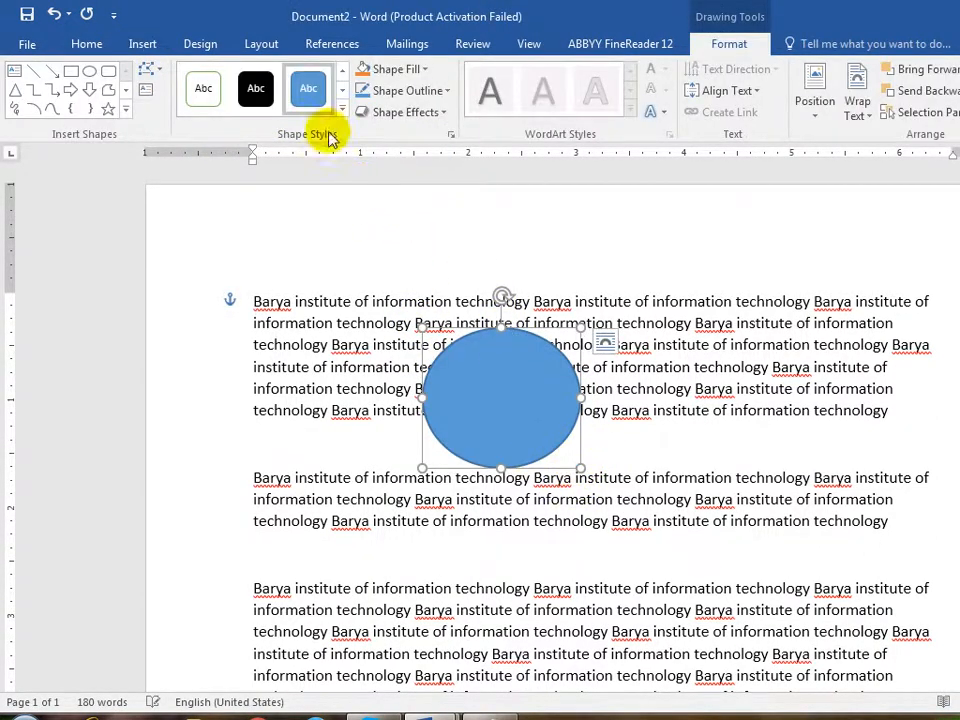
- Draw a down-arrow shape over the second and third paragraphs
left_click(141, 42)
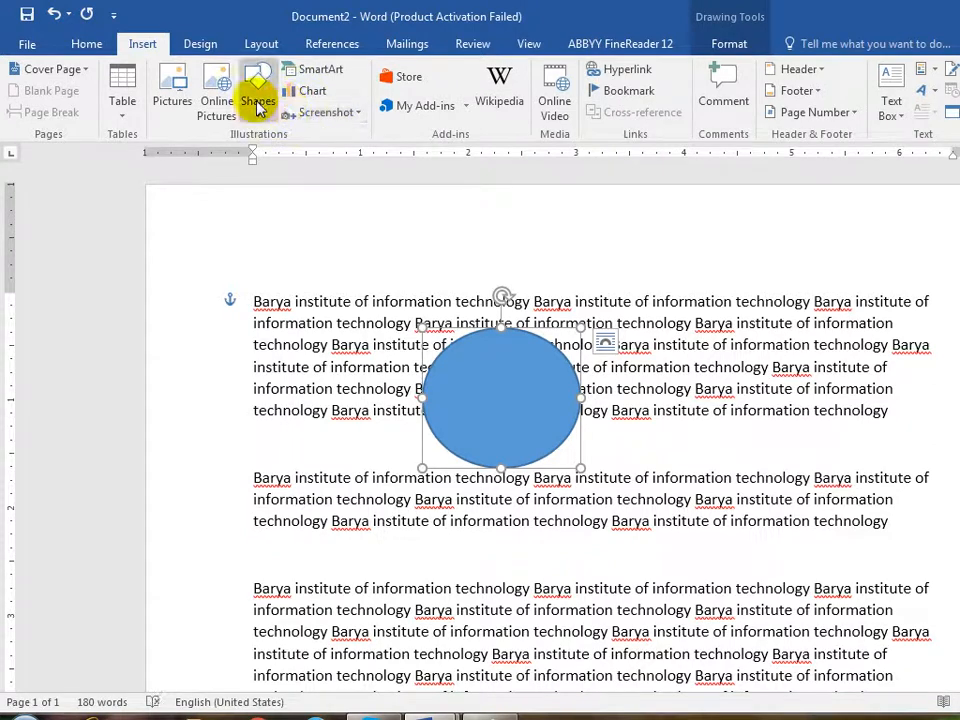
left_click(257, 100)
left_click(435, 155)
mouse_move(611, 481)
left_mouse_down()
mouse_move(776, 610)
mouse_move(815, 593)
left_mouse_up()
left_click(868, 495)
- Look through the Design tab's theme Effects choices without applying one
left_click(258, 45)
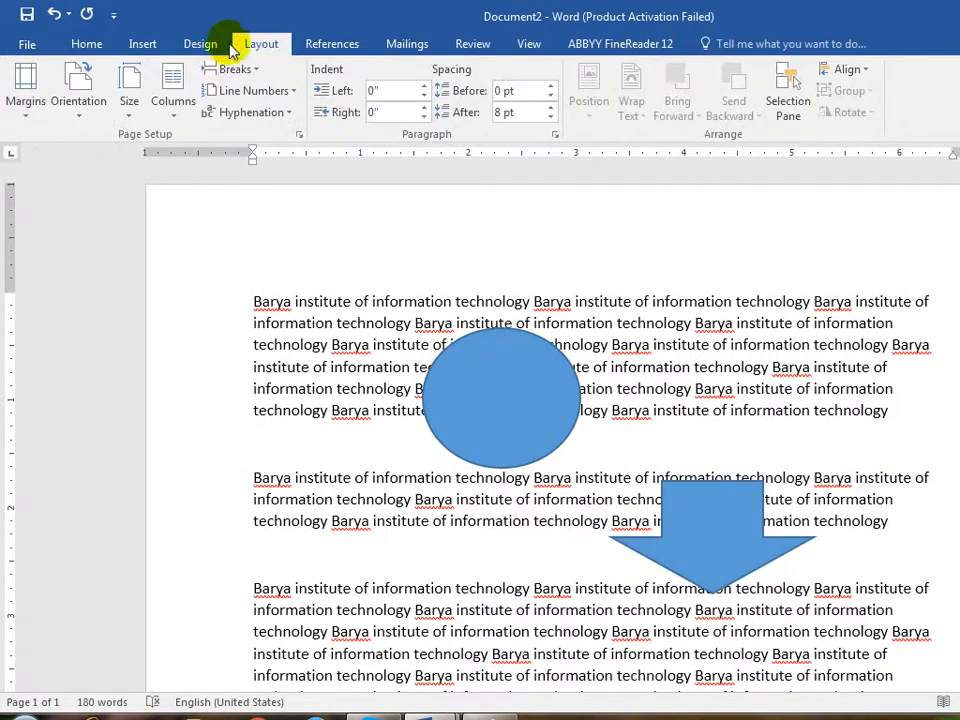
left_click(200, 44)
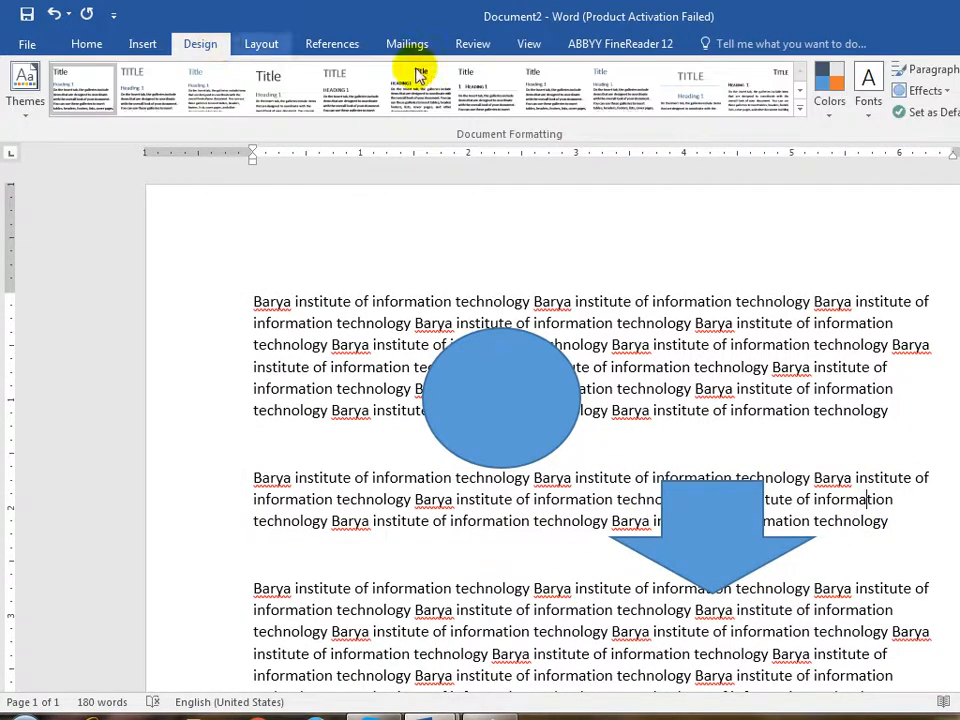
left_click(925, 90)
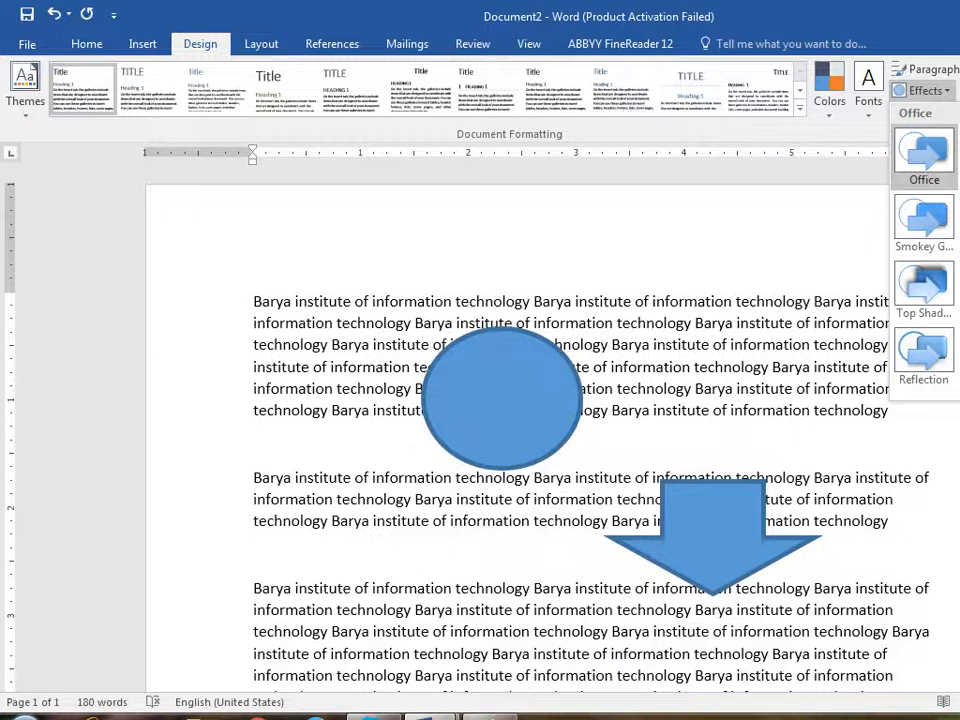
left_click(948, 87)
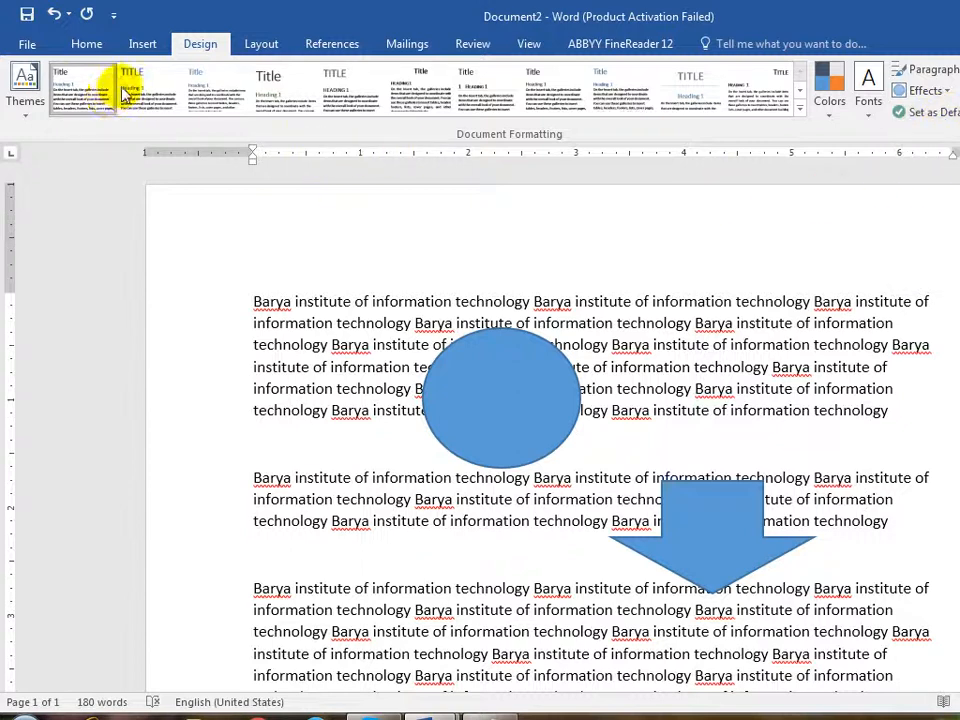
- Apply the second style set and the Banded theme, turning both shapes orange
left_click(158, 92)
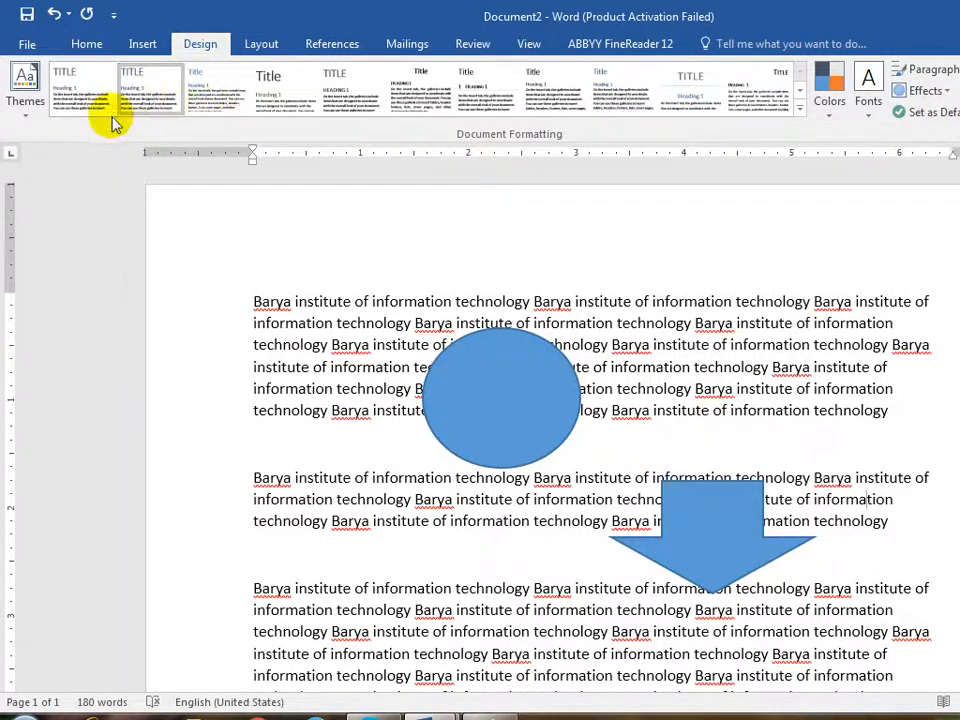
left_click(27, 95)
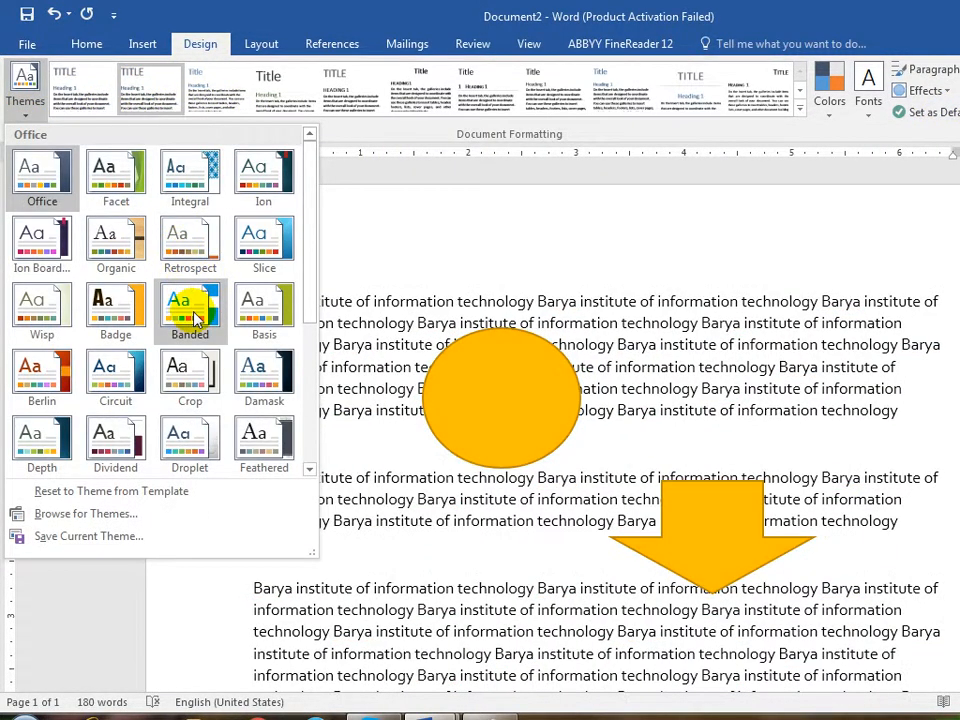
left_click(189, 317)
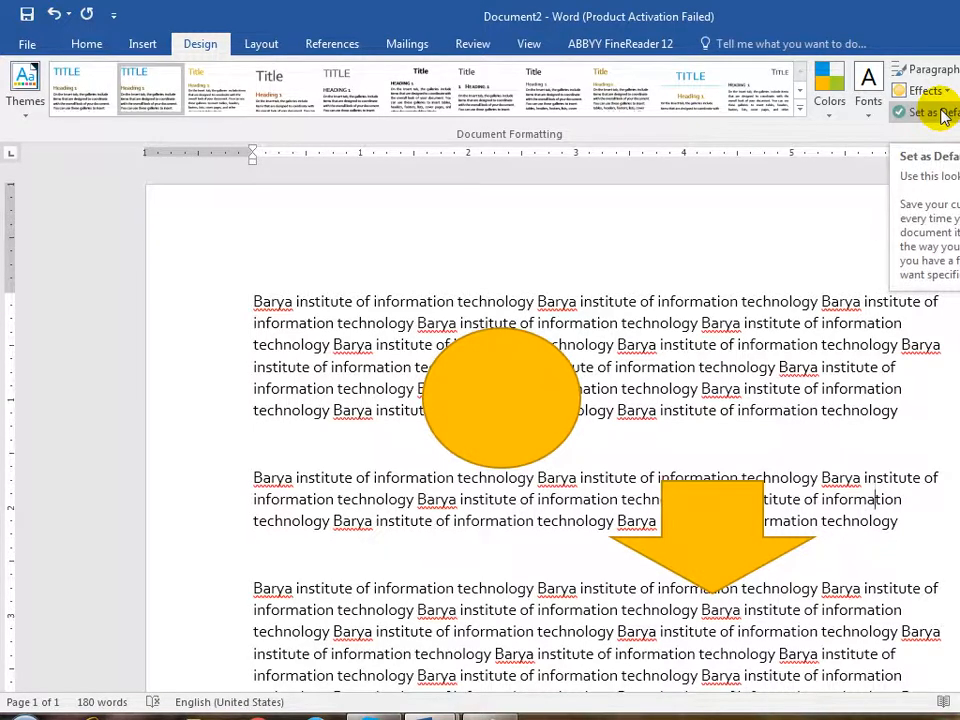
- Delete the orange oval and the down-arrow shape
left_click(553, 386)
key("Delete")
left_click(718, 527)
key("Delete")
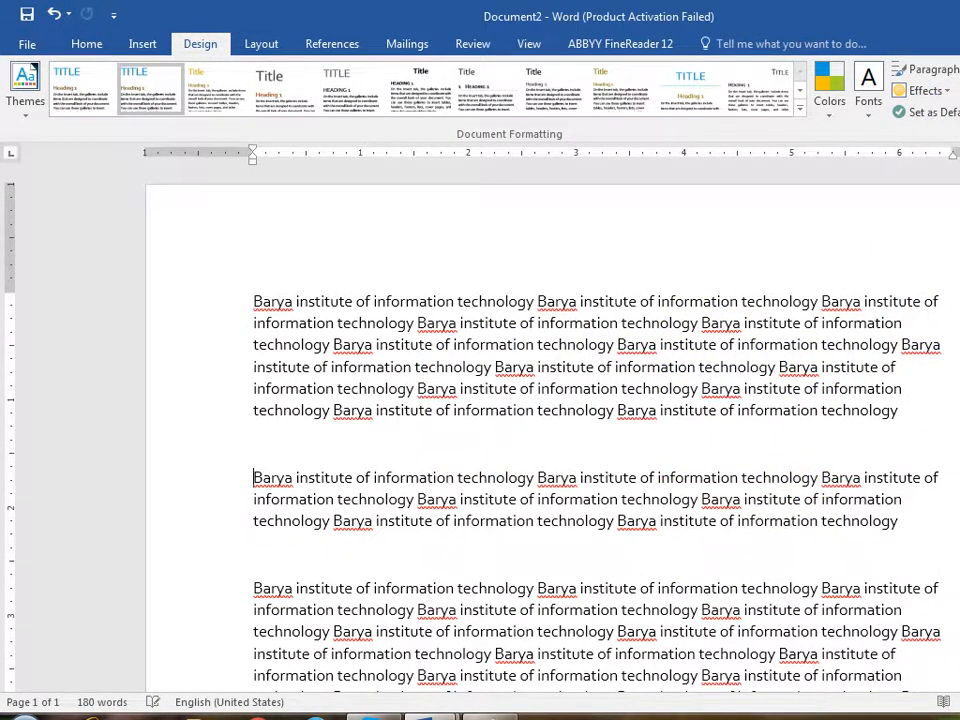
- Apply the CONFIDENTIAL watermark, check it across the document, and reopen the watermark gallery
left_click(959, 90)
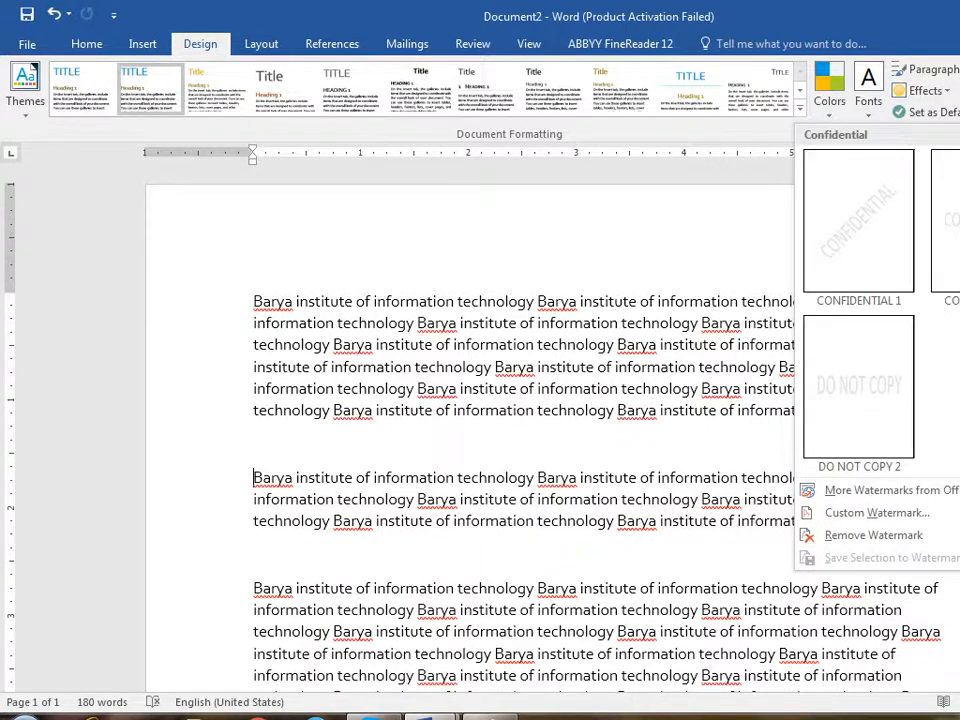
left_click(884, 232)
scroll(540, 400, "down", 5)
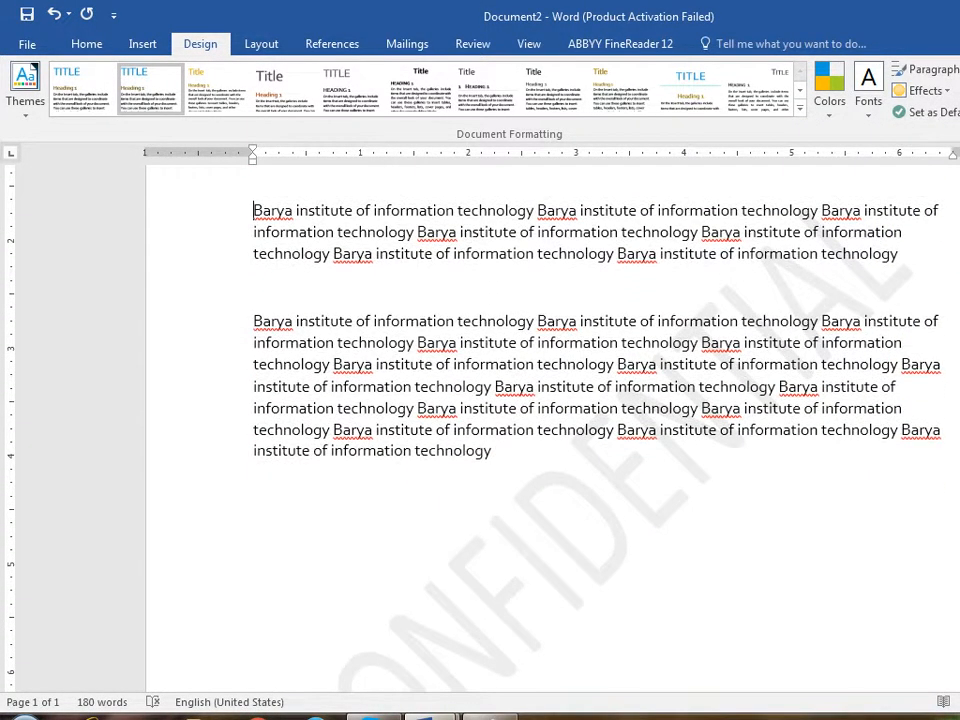
scroll(540, 400, "down", 1)
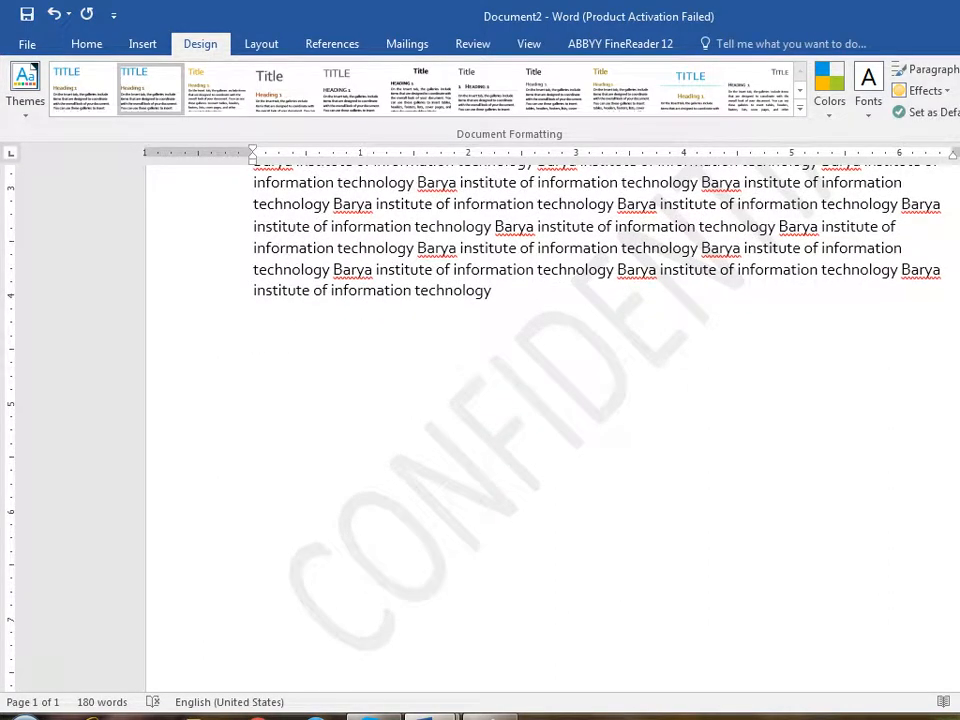
scroll(540, 400, "up", 2)
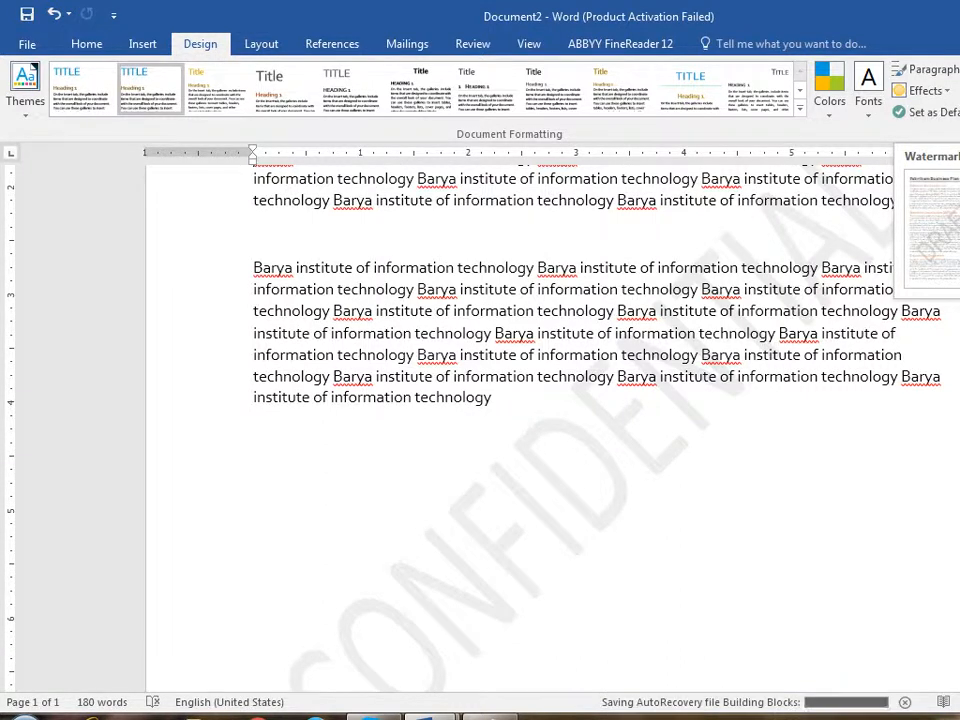
left_click(958, 90)
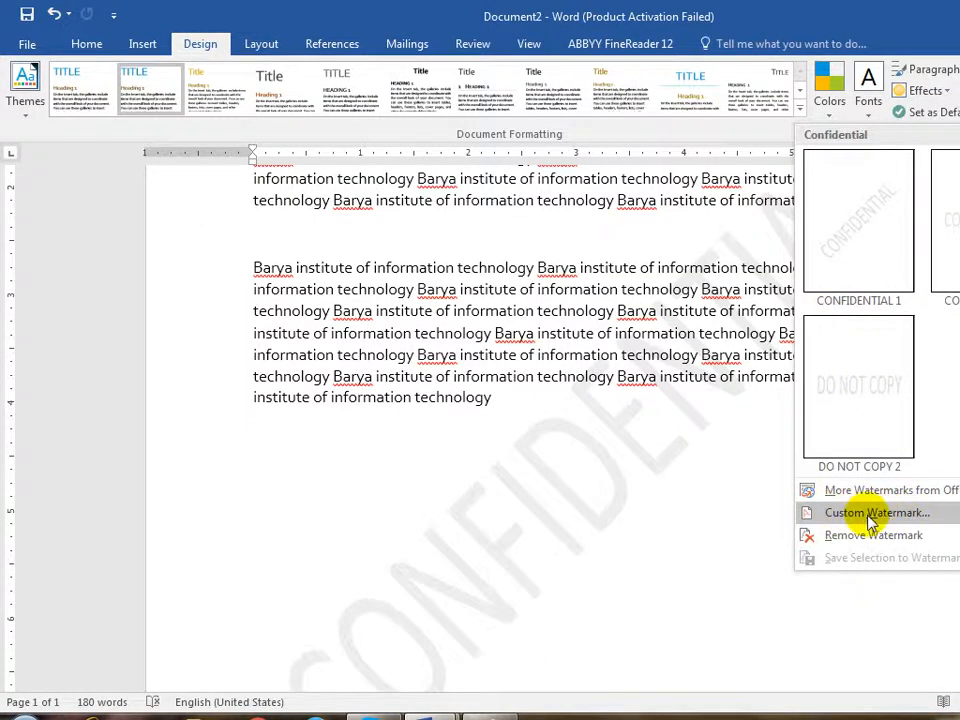
- Change the custom watermark text from CONFIDENTIAL to 'Barya' and apply it
left_click(900, 514)
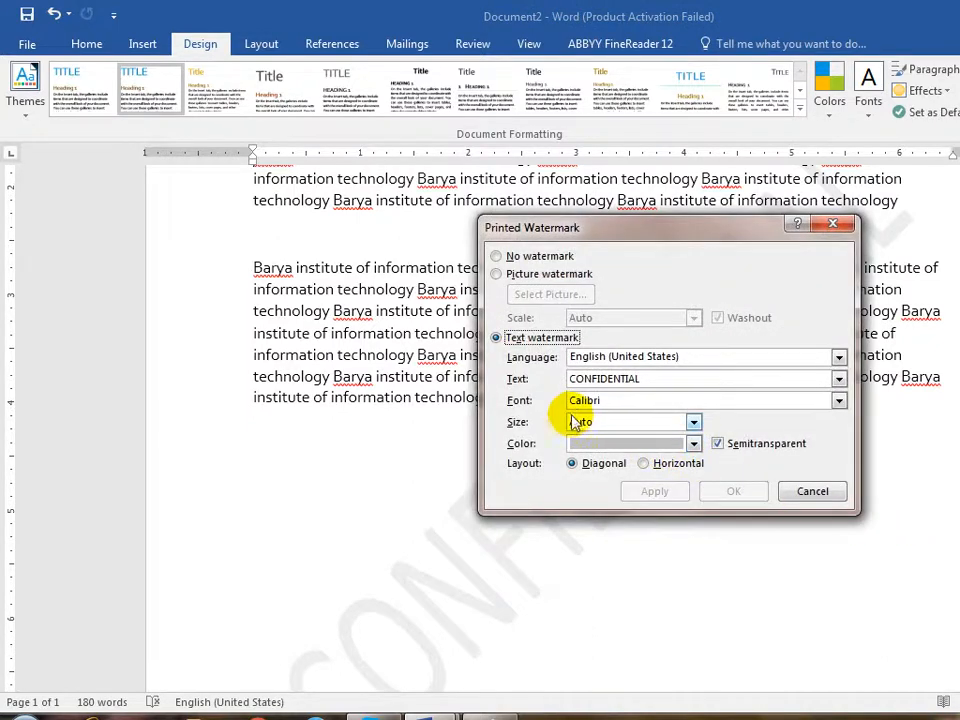
left_click_drag(658, 376, 487, 398)
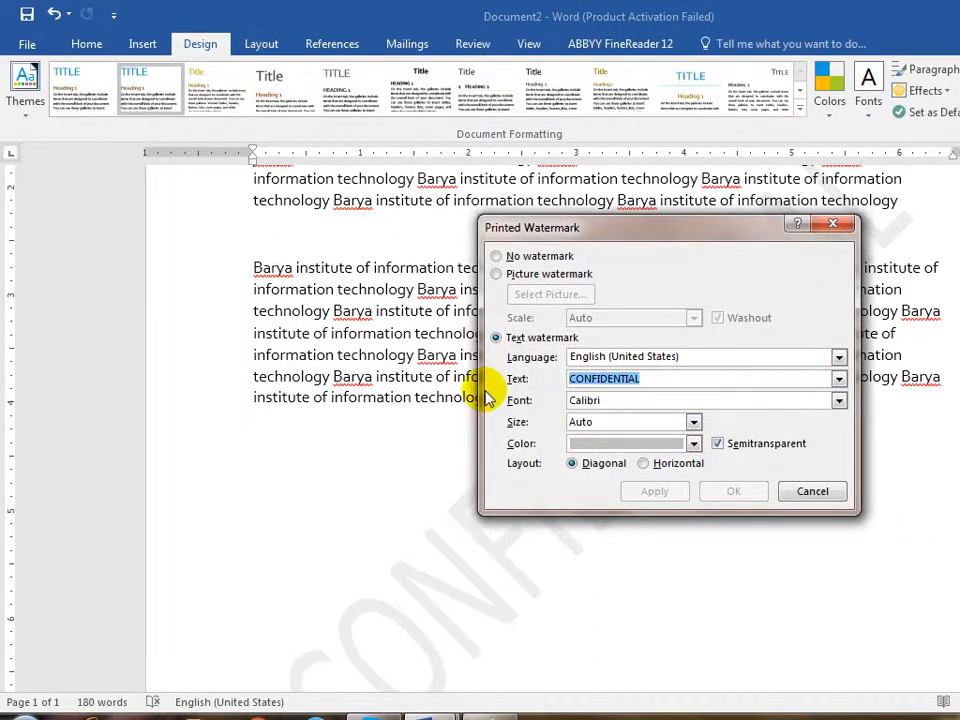
type("Barya")
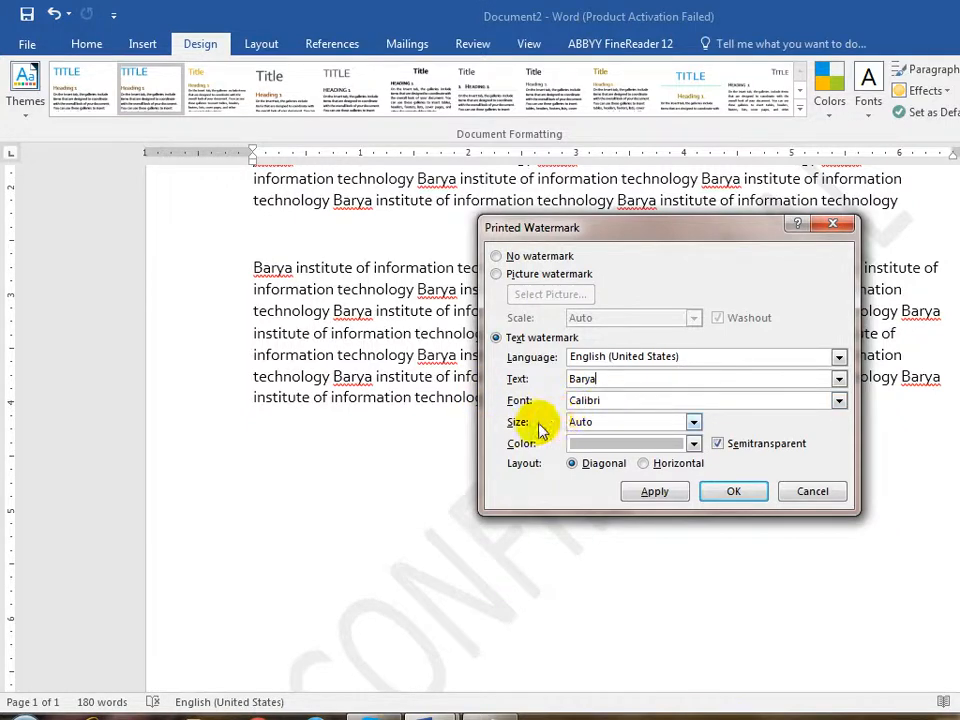
left_click(654, 491)
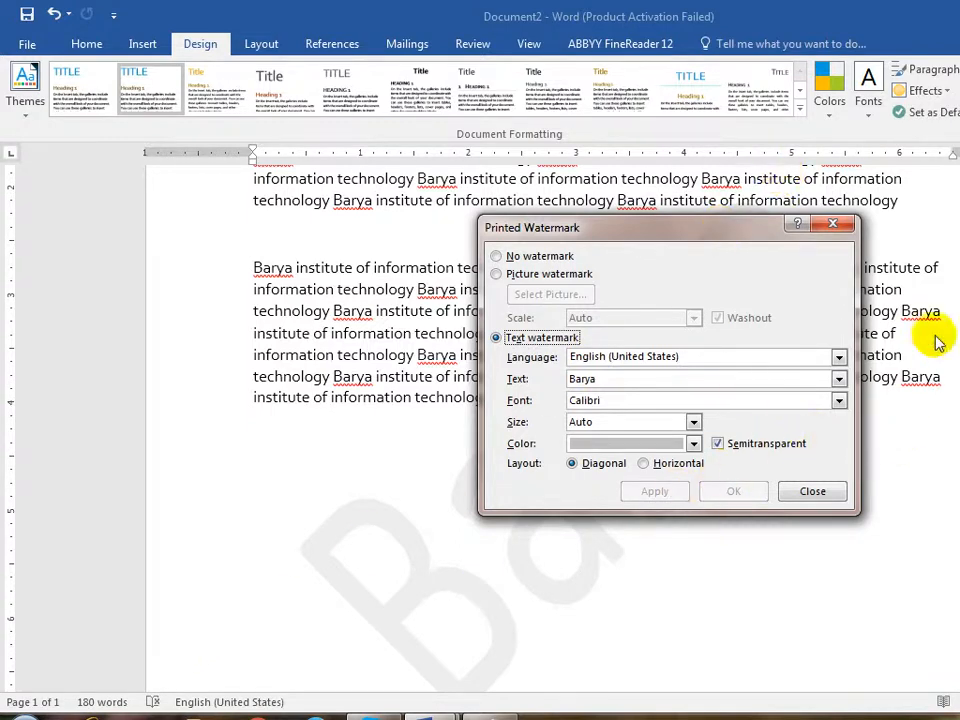
left_click(830, 223)
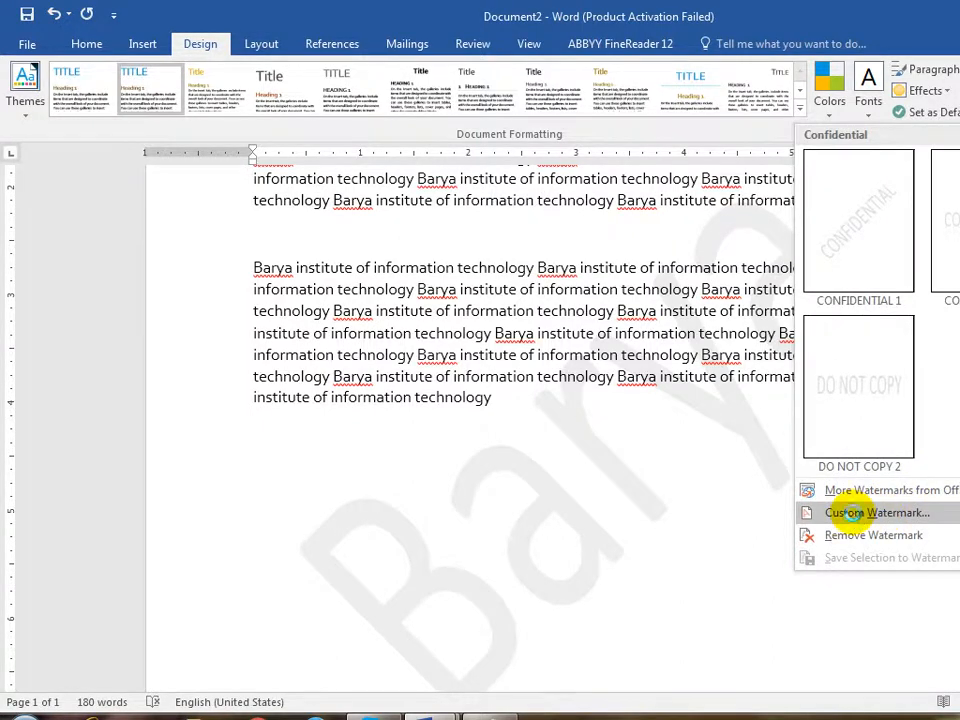
- Switch to a picture watermark and apply Chrysanthemum from Sample Pictures after trying another image
left_click(802, 513)
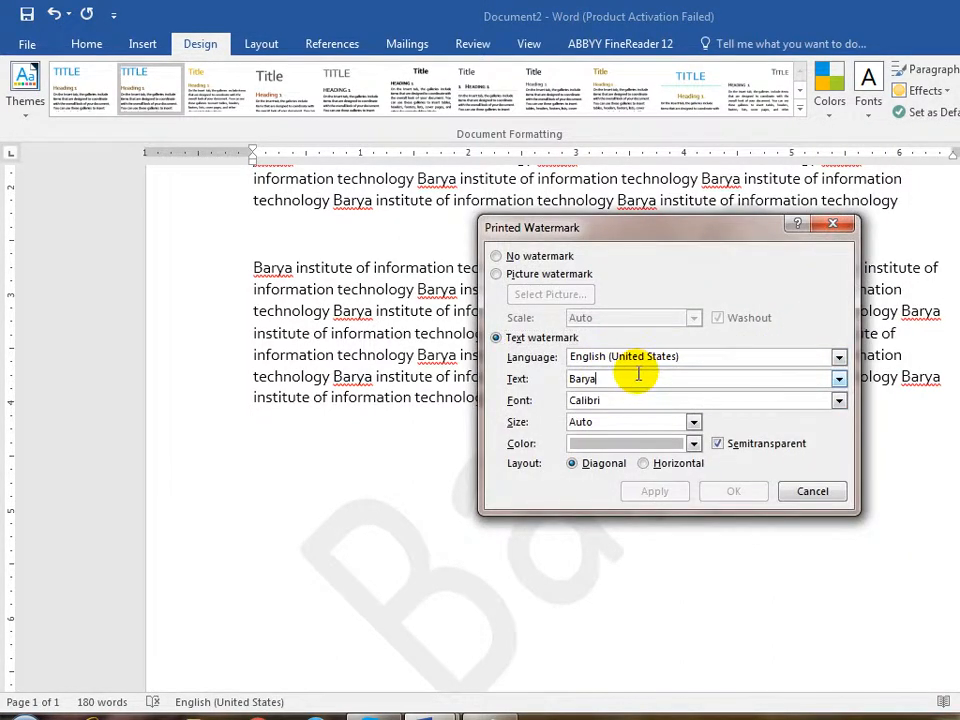
left_click(550, 276)
left_click(586, 293)
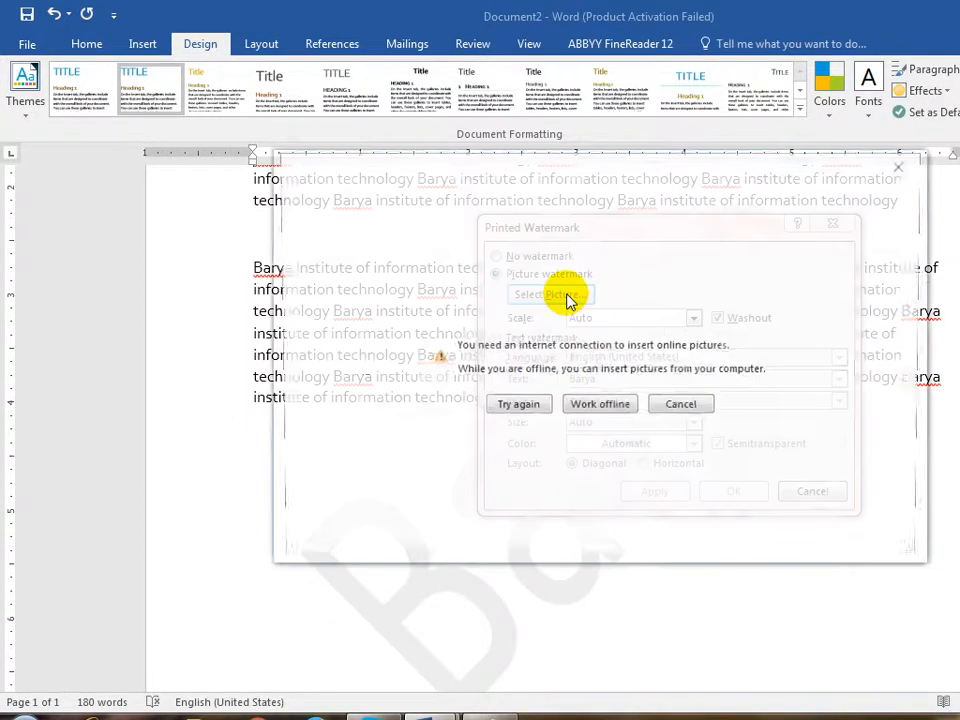
left_click(599, 411)
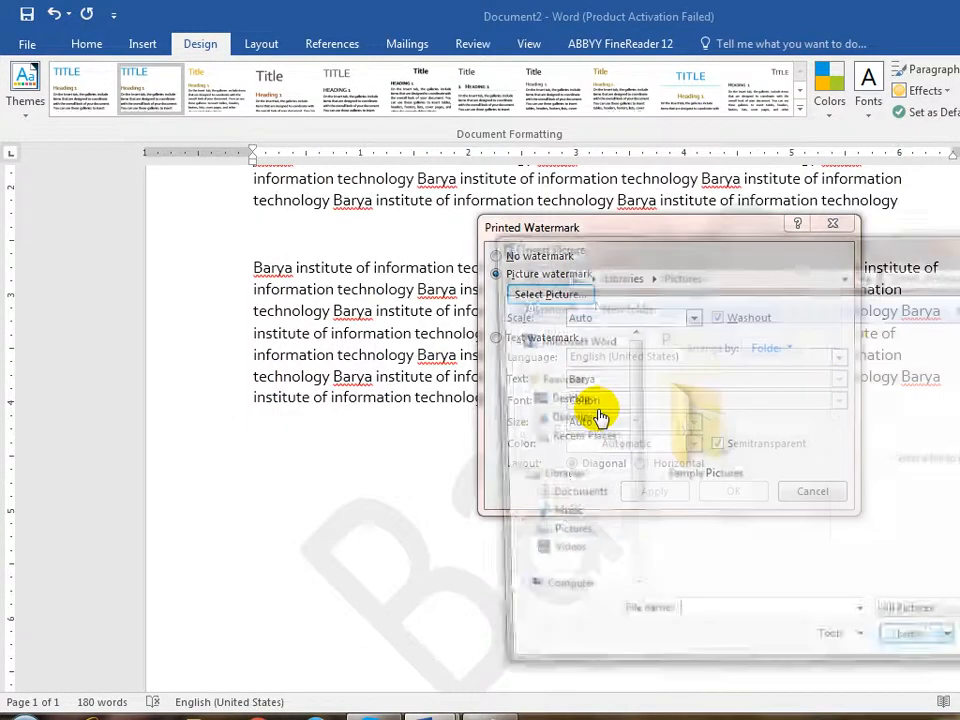
double_click(704, 430)
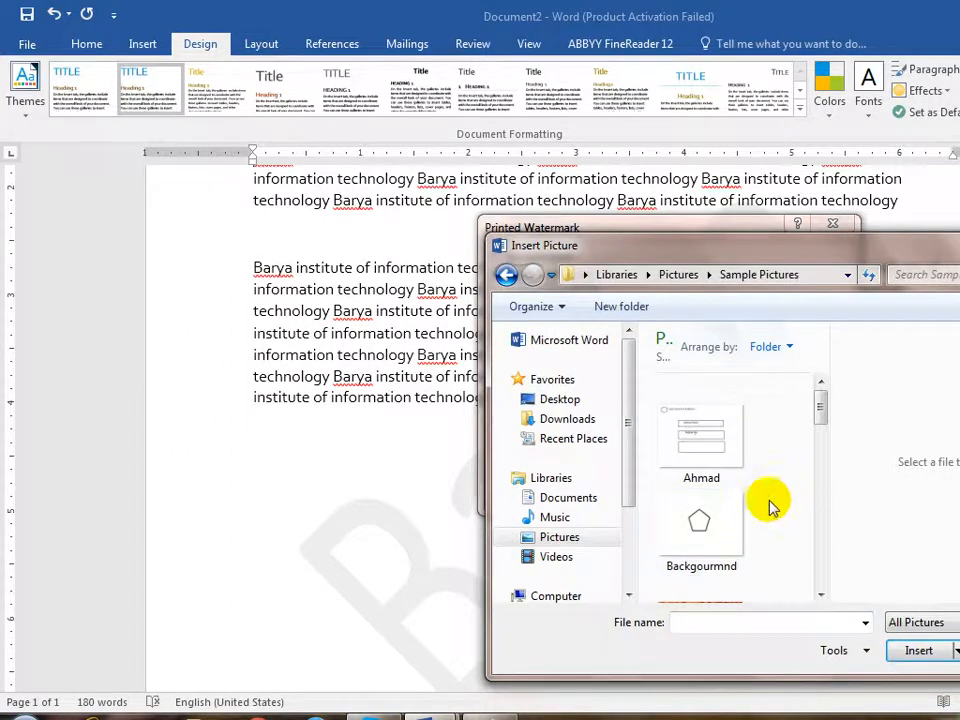
double_click(712, 512)
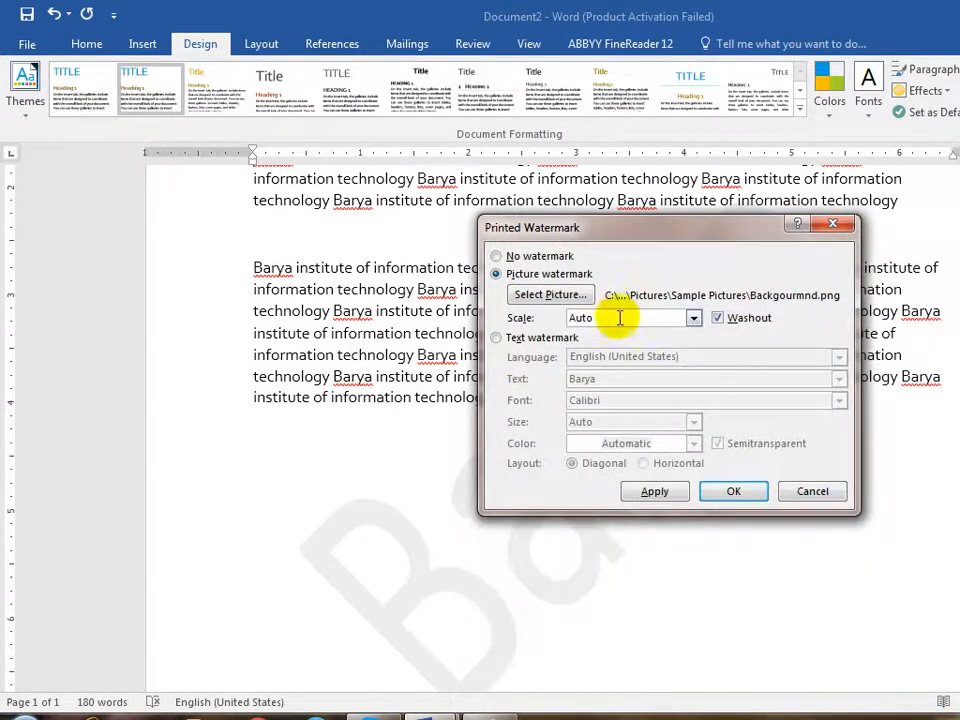
left_click(545, 296)
left_click(628, 409)
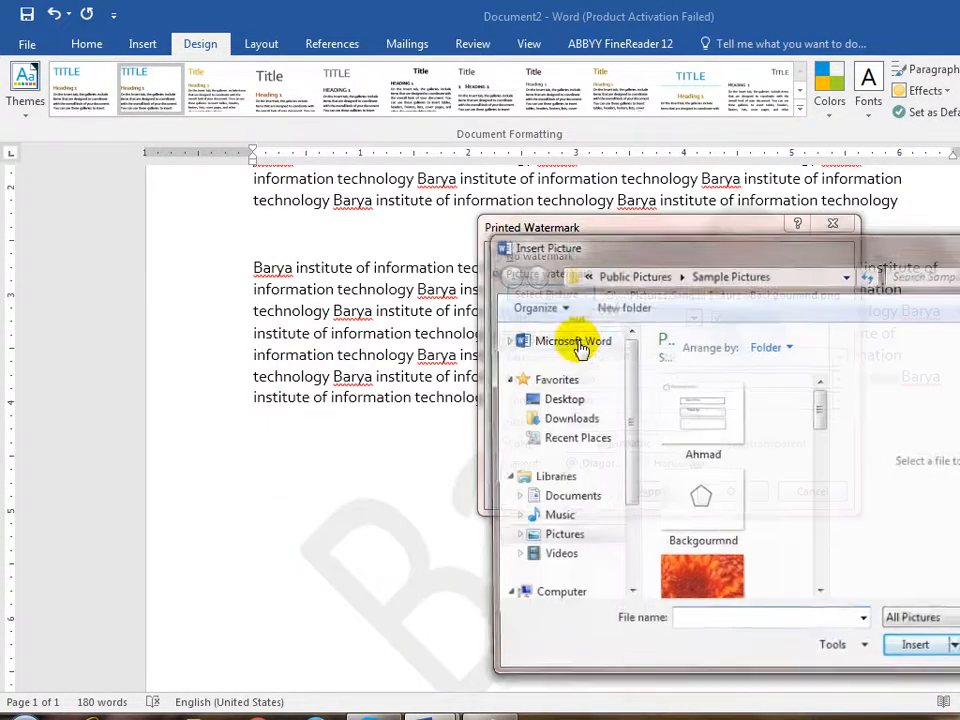
double_click(702, 585)
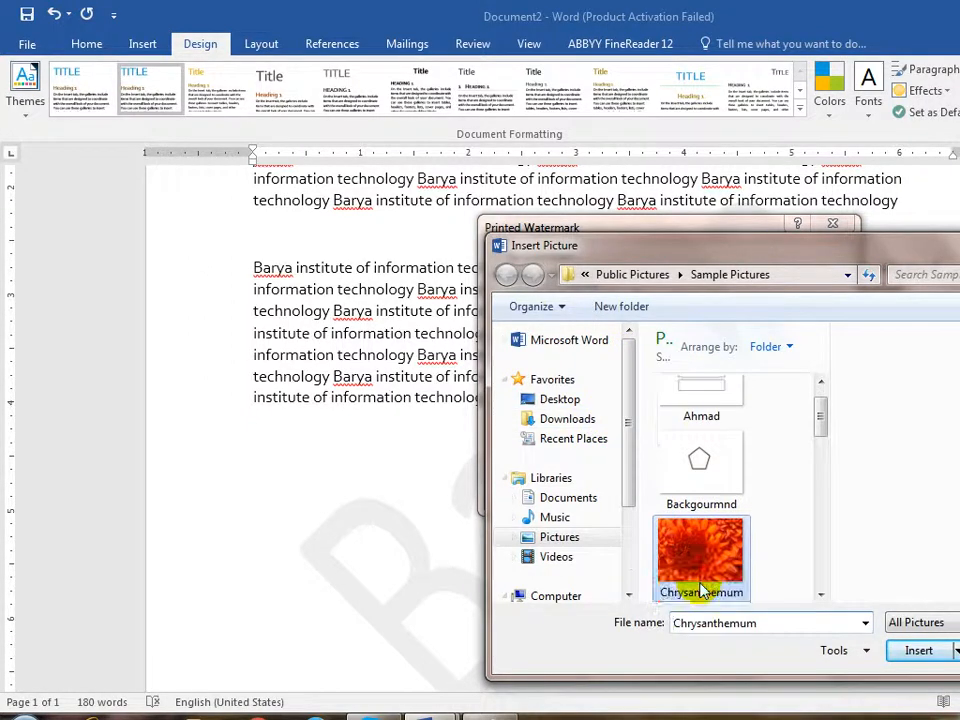
left_click(667, 494)
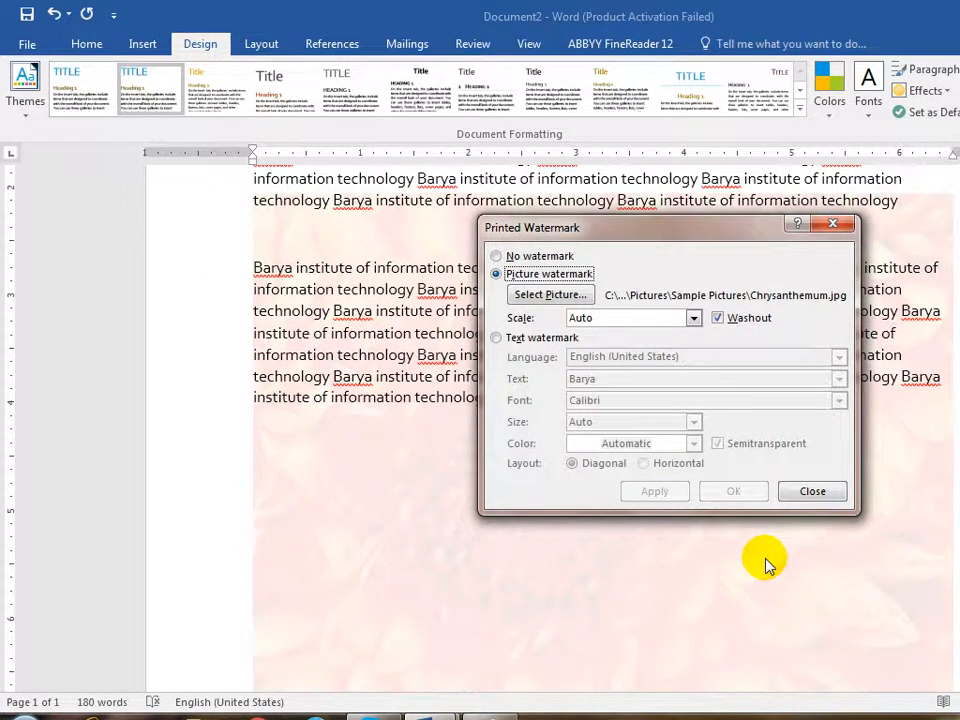
- Try the picture watermark without washout, then reapply it washed out
left_click(746, 322)
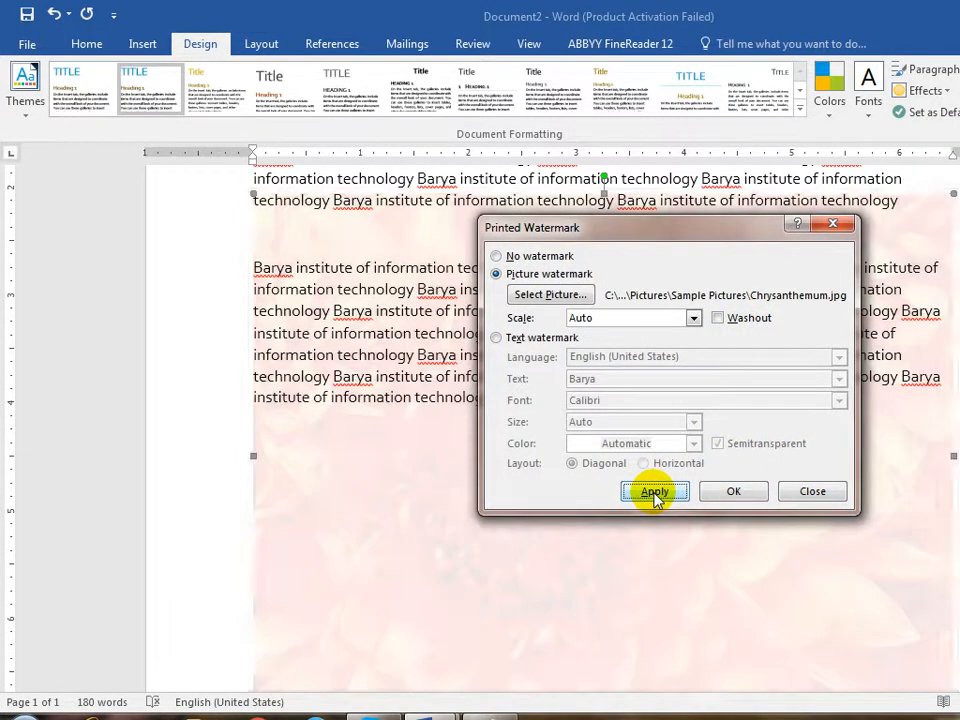
left_click(652, 492)
left_click(719, 318)
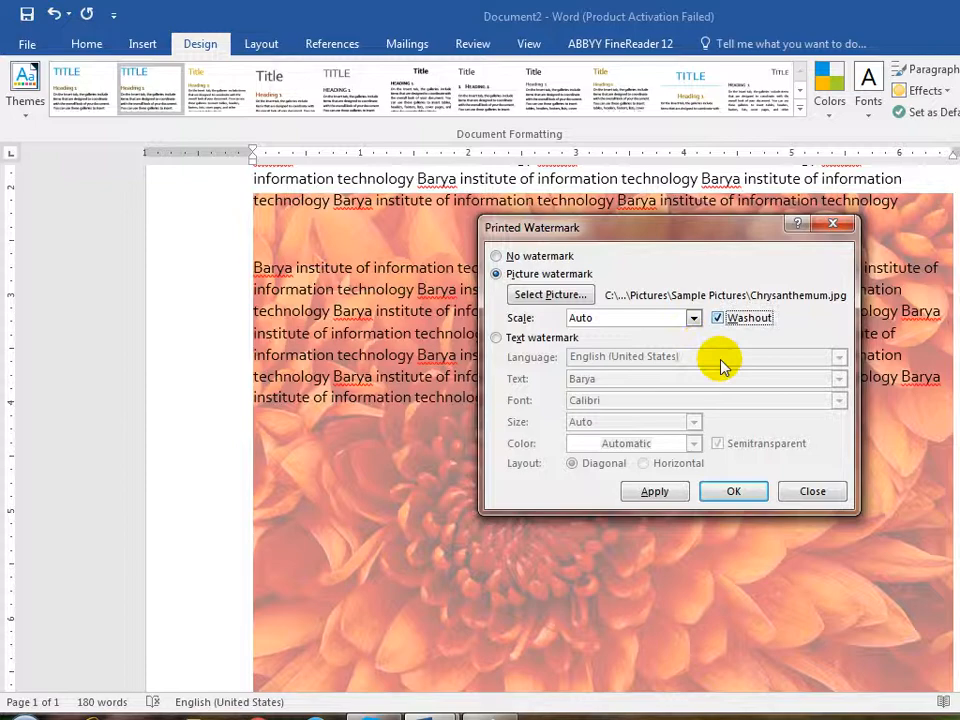
left_click(656, 492)
- Switch back to the Barya text watermark and lay it out horizontally
left_click(550, 340)
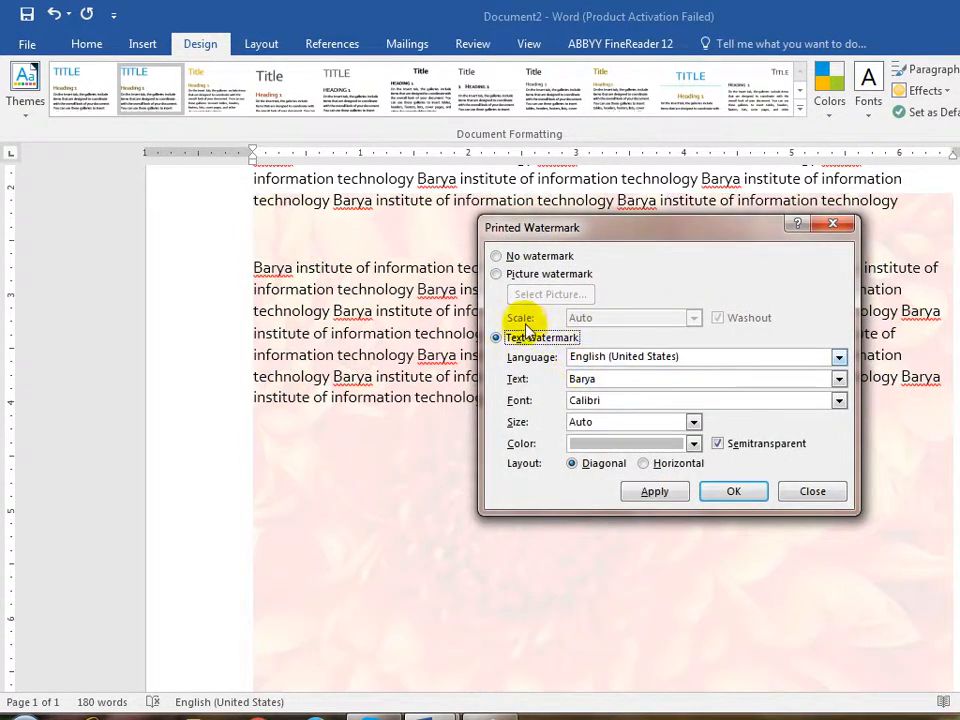
left_click(649, 491)
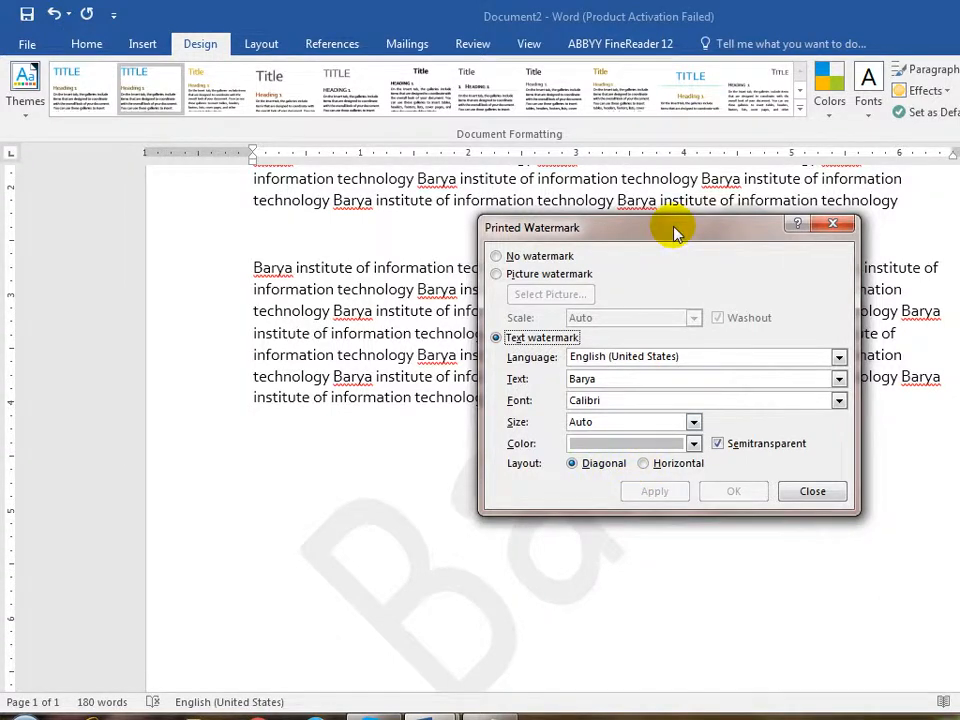
left_click_drag(676, 230, 595, 68)
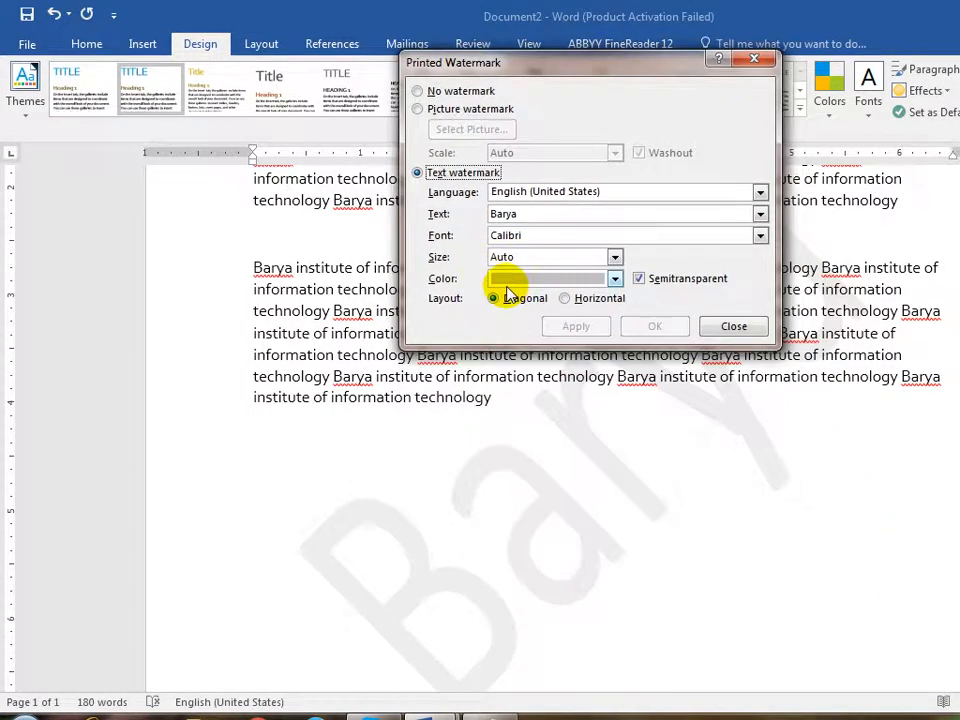
left_click(605, 299)
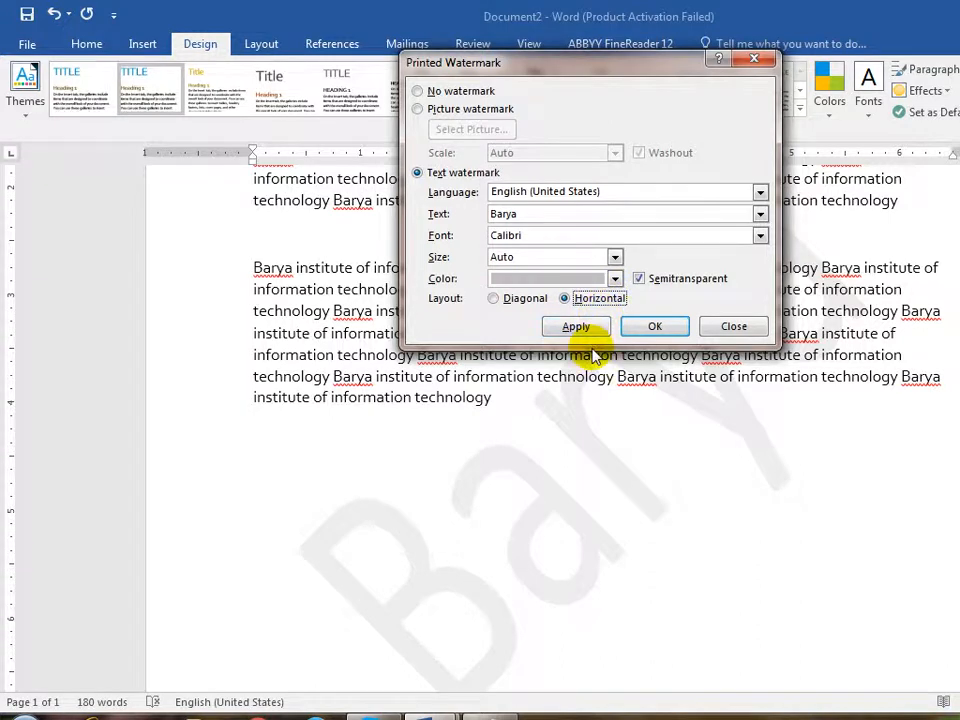
left_click(587, 335)
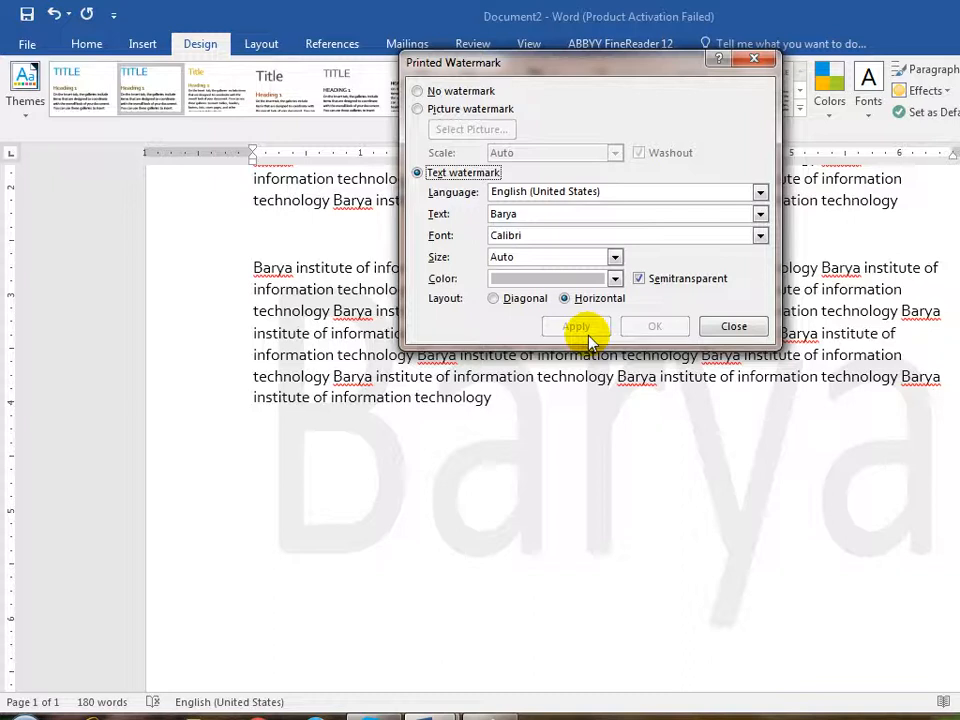
- Try the watermark solid then semitransparent, and finally remove the watermark entirely
left_click(645, 281)
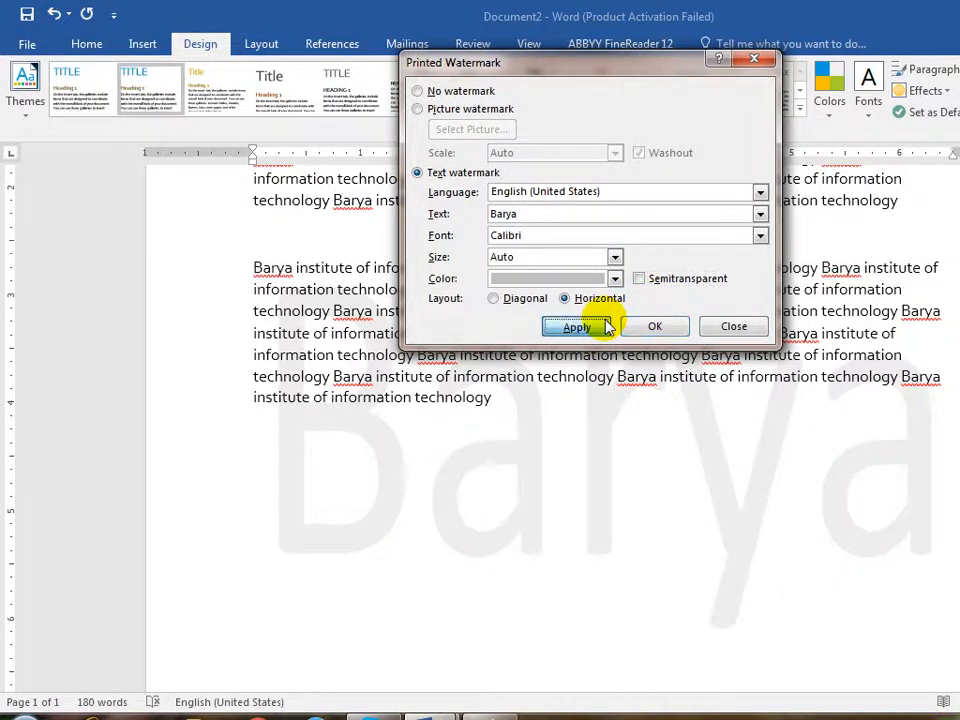
left_click(578, 327)
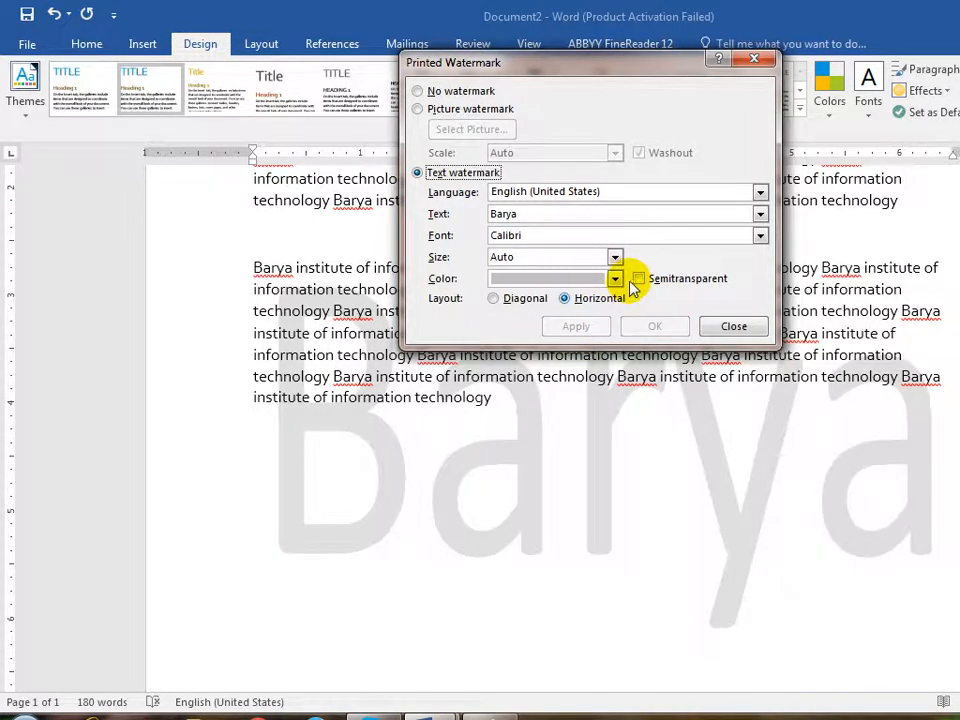
left_click(638, 280)
left_click(604, 327)
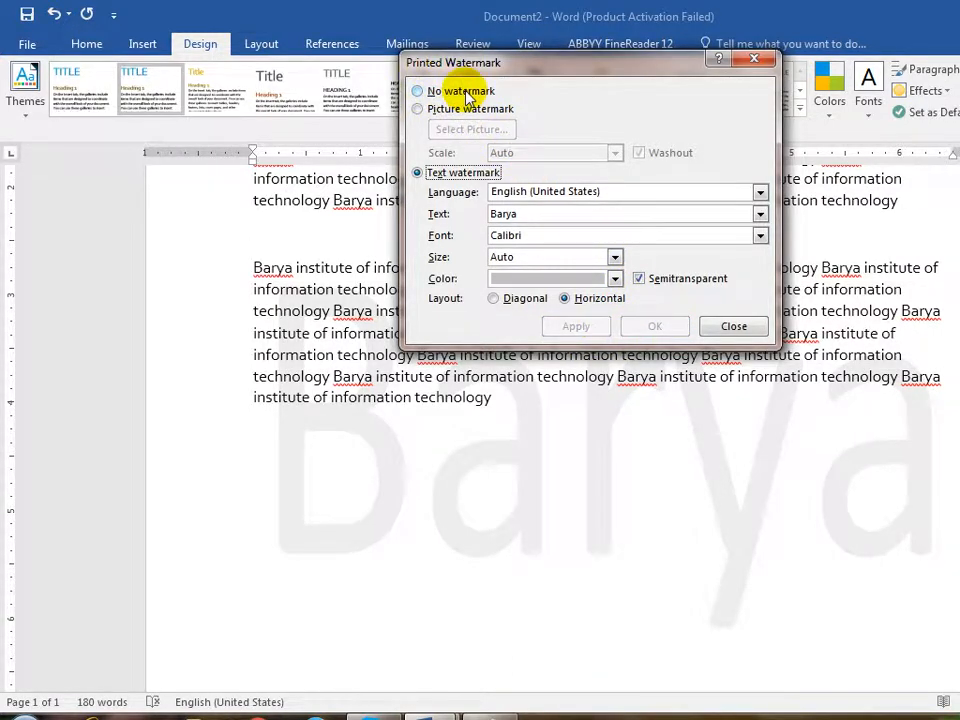
left_click(731, 326)
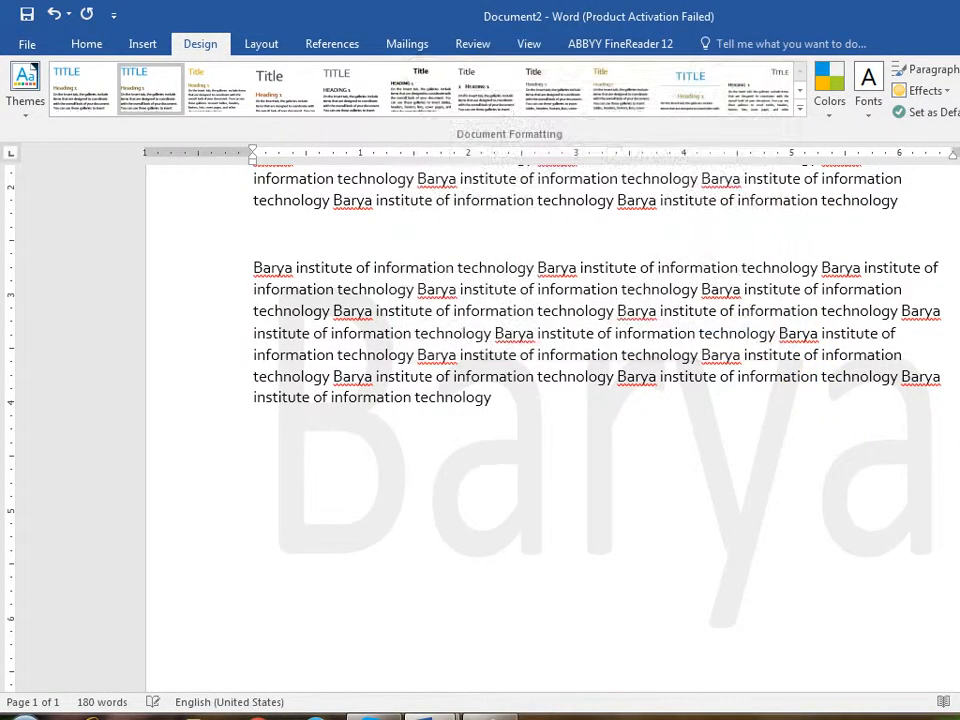
left_click(958, 90)
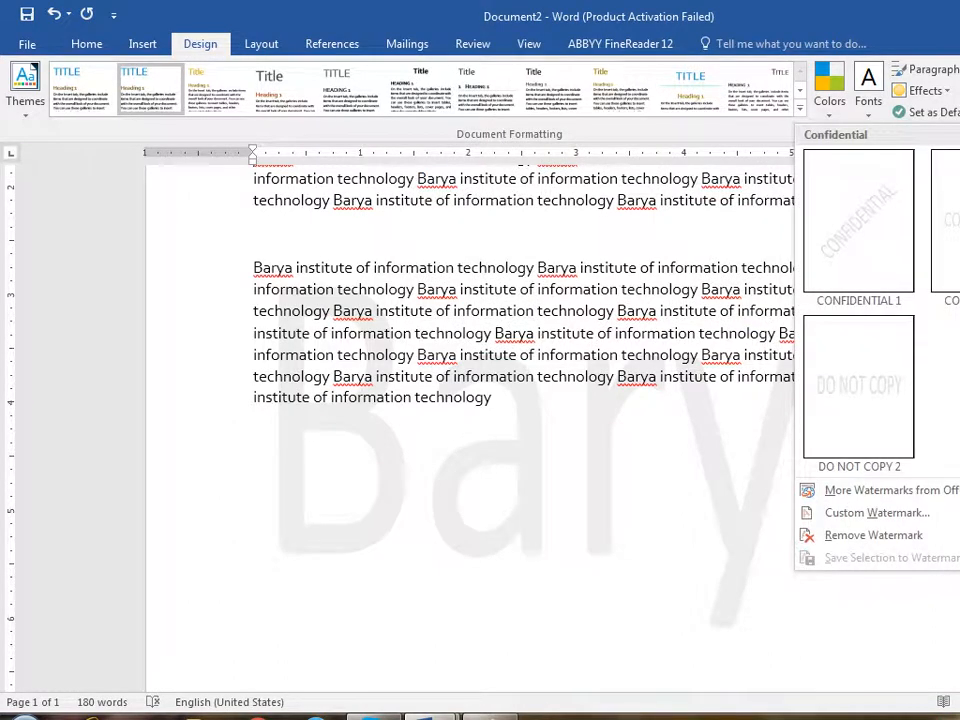
left_click(870, 537)
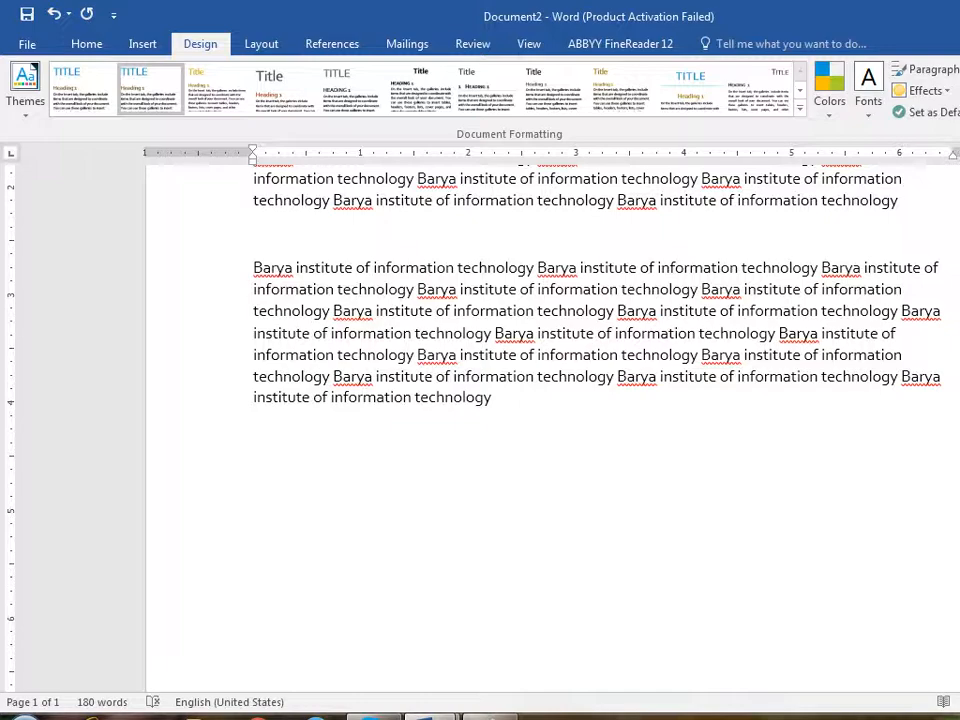
- Fill the page background with light gold and check it in print preview
scroll(550, 430, "up", 5)
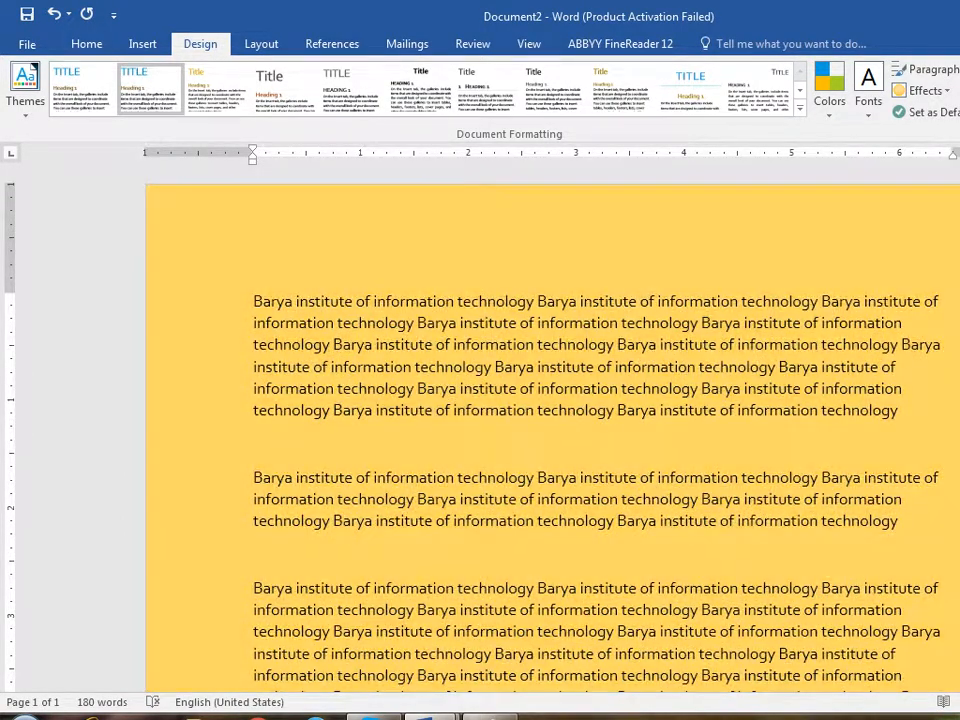
left_click(958, 190)
left_click(24, 44)
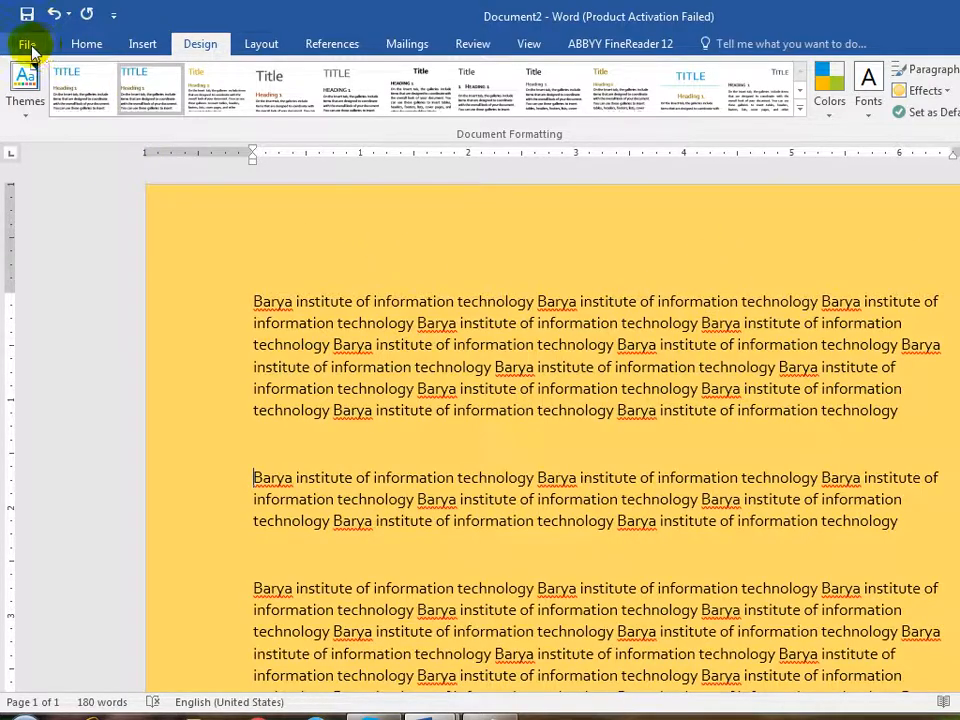
left_click(76, 272)
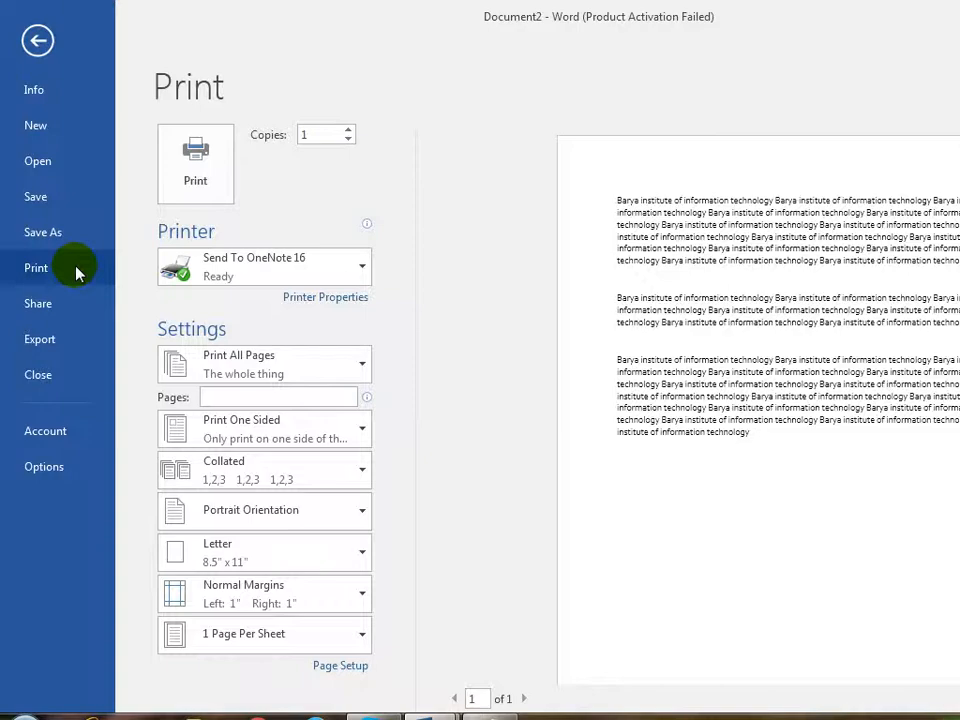
left_click(37, 38)
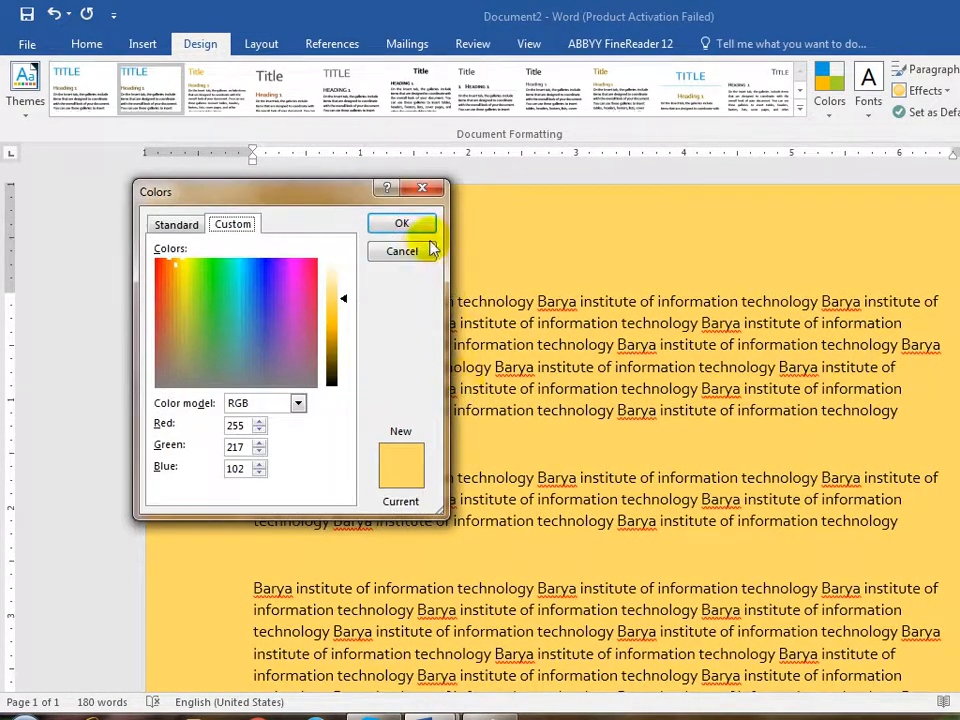
- Dismiss the custom colour dialog and the watermark list without changing anything
left_click(428, 250)
left_click(959, 90)
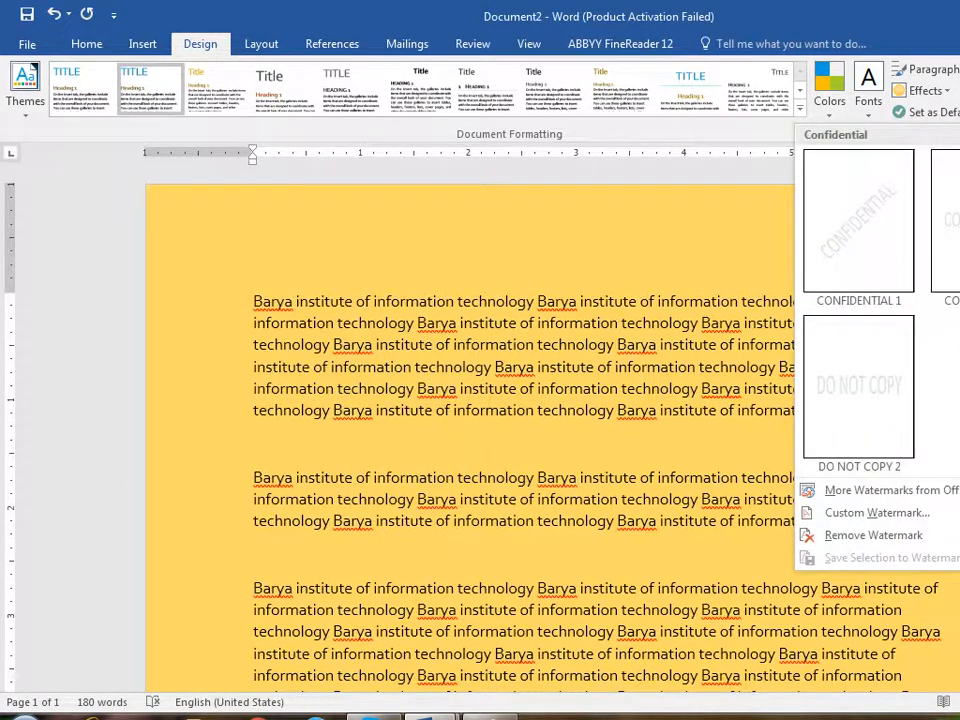
key("Escape")
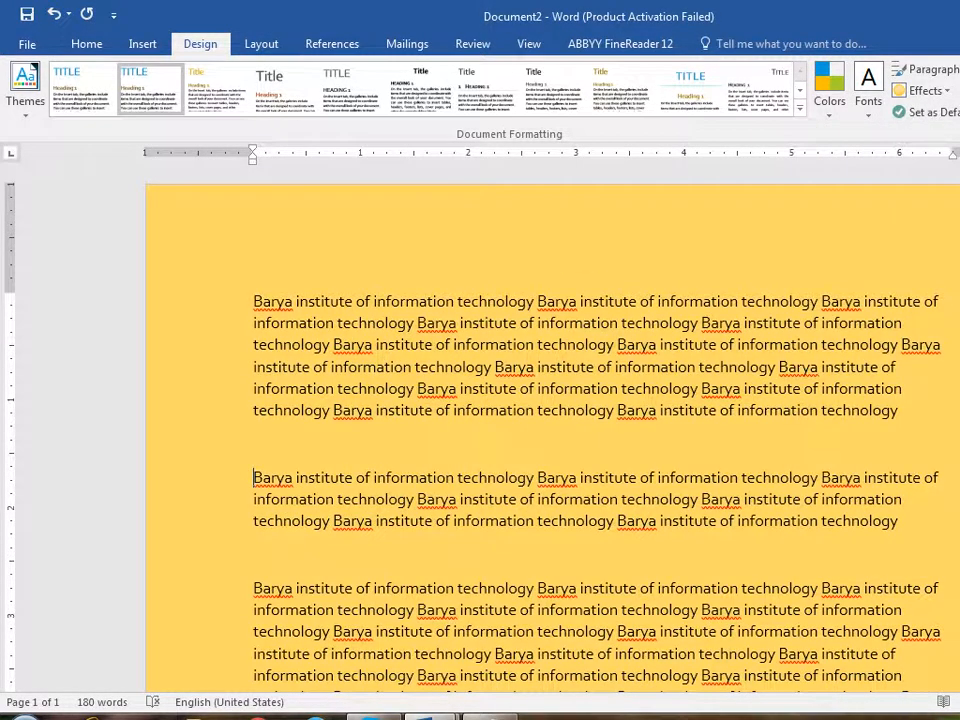
- Set up a two-colour page gradient fill with red as Color 1 and white as Color 2
left_click(959, 346)
left_click_drag(727, 138, 959, 170)
left_click(849, 249)
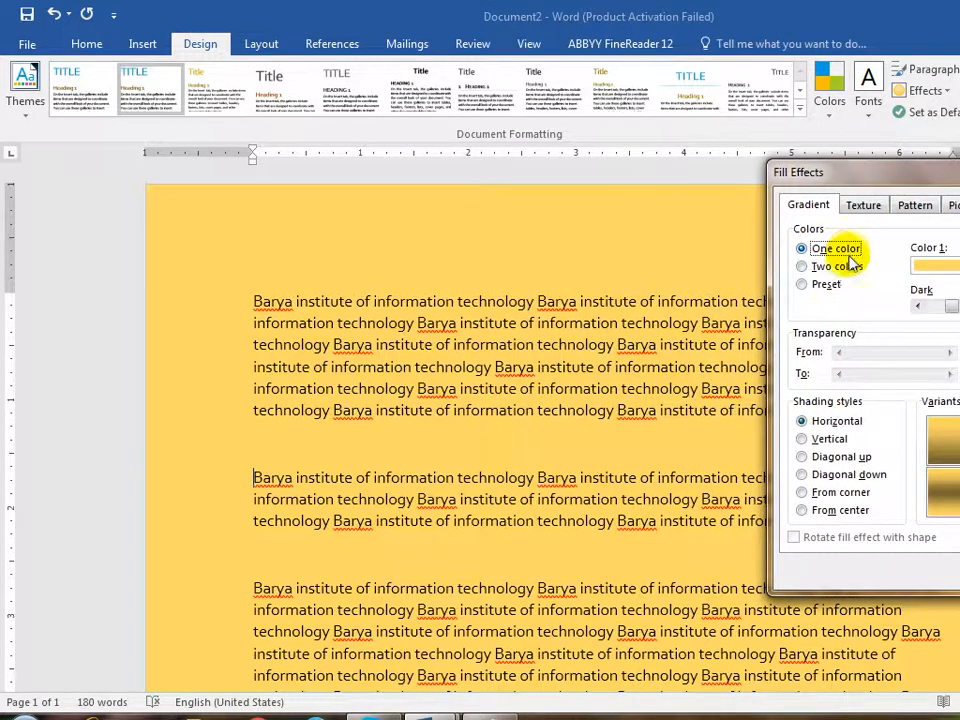
left_click(838, 267)
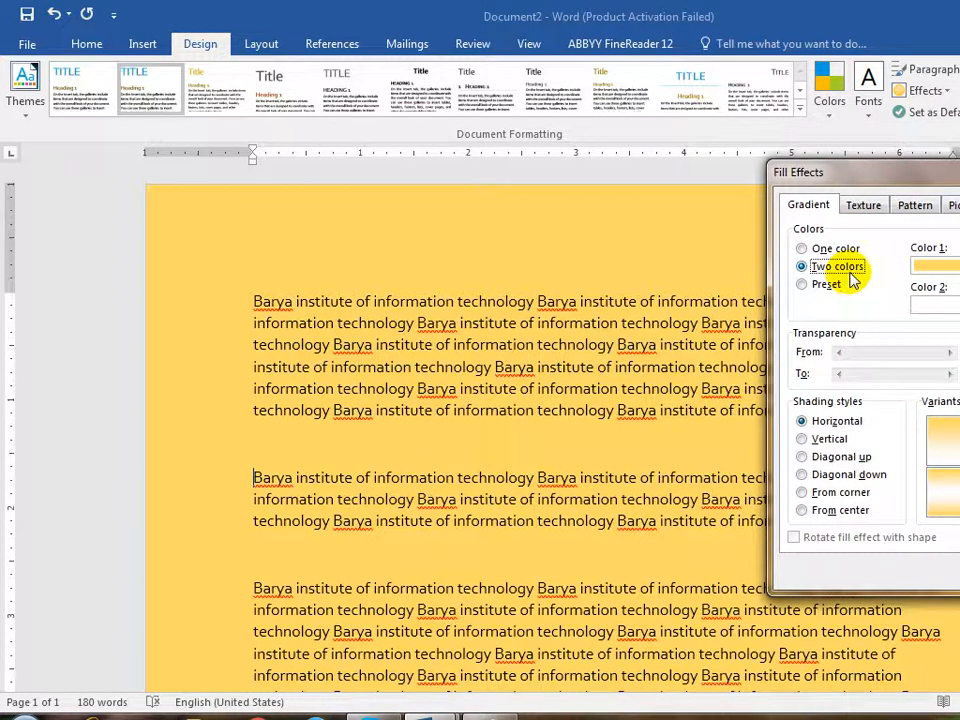
left_click(945, 265)
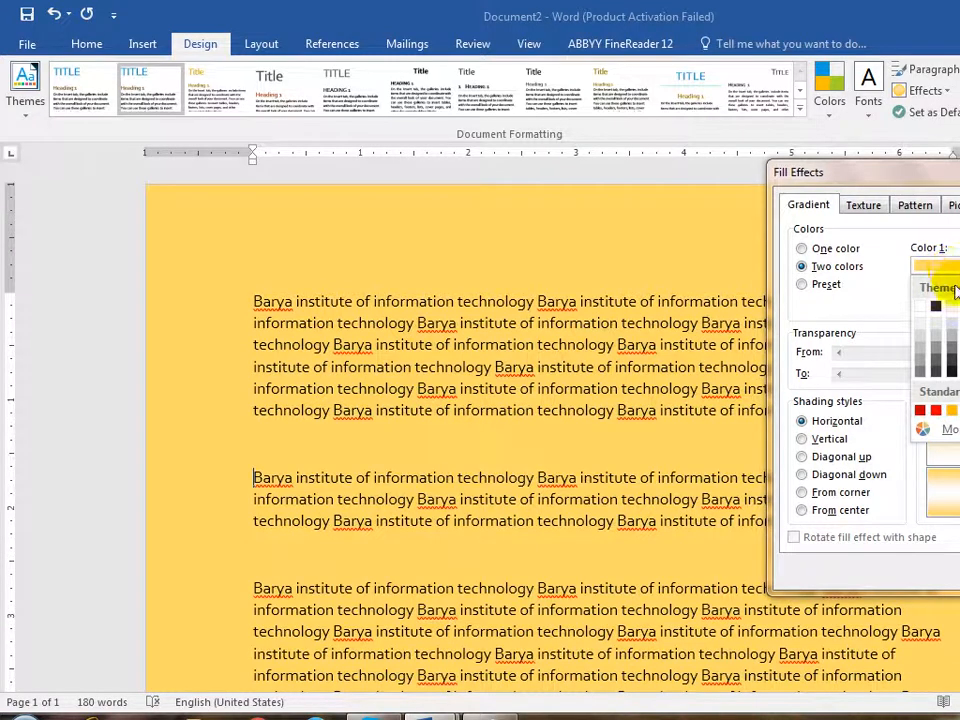
left_click(921, 411)
left_click(945, 265)
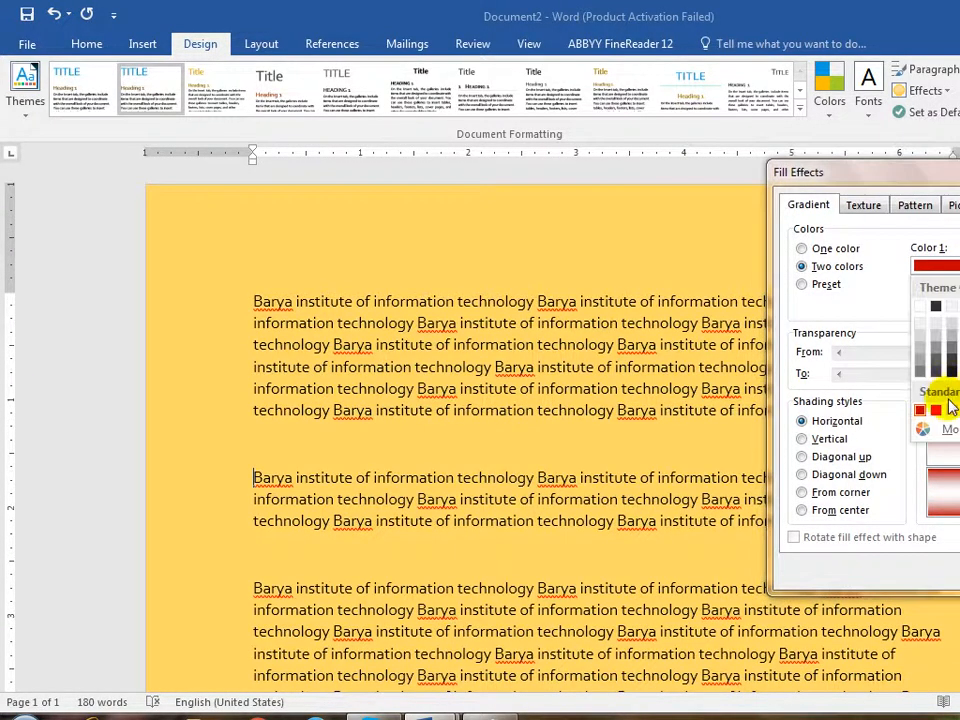
left_click(934, 410)
left_click(945, 305)
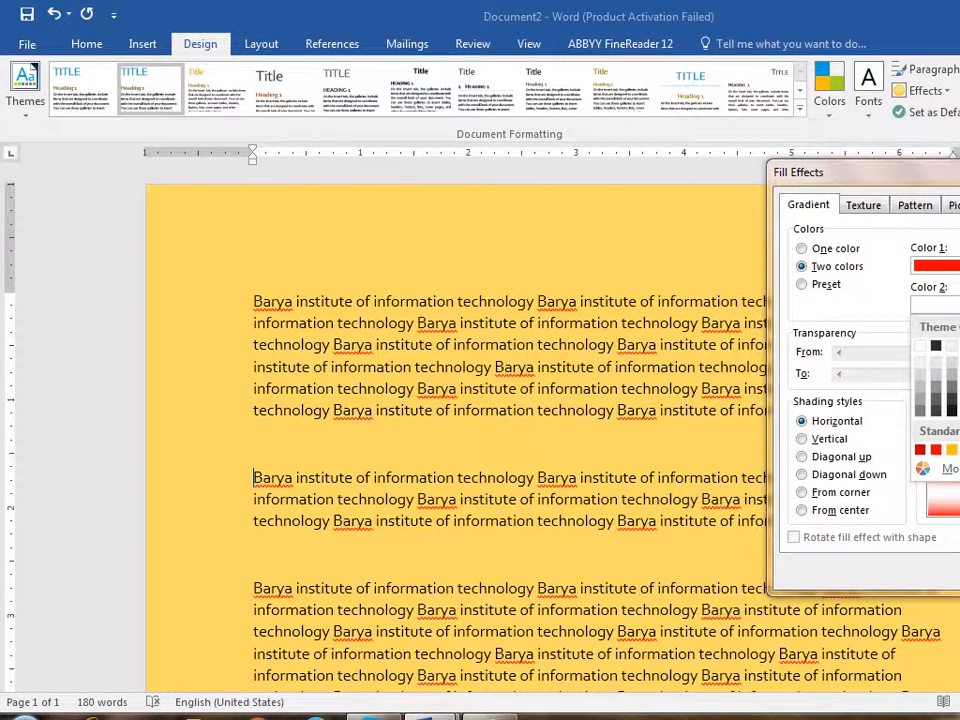
left_click(921, 344)
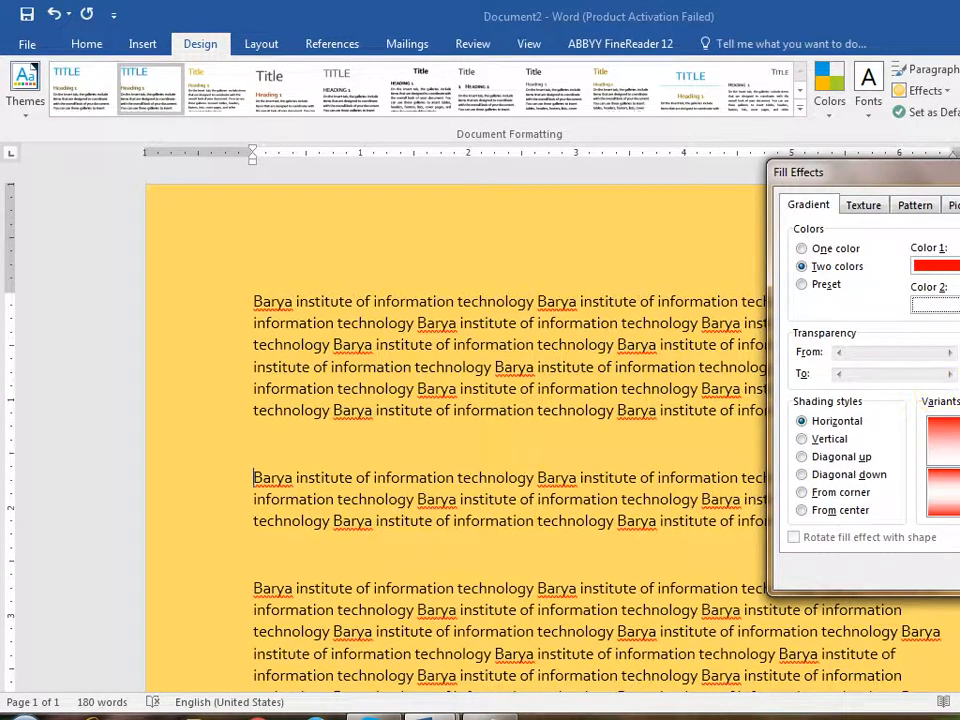
- Try several shading styles, settle on Diagonal up, and apply the red-white gradient
left_click(830, 457)
left_click(838, 474)
left_click(835, 493)
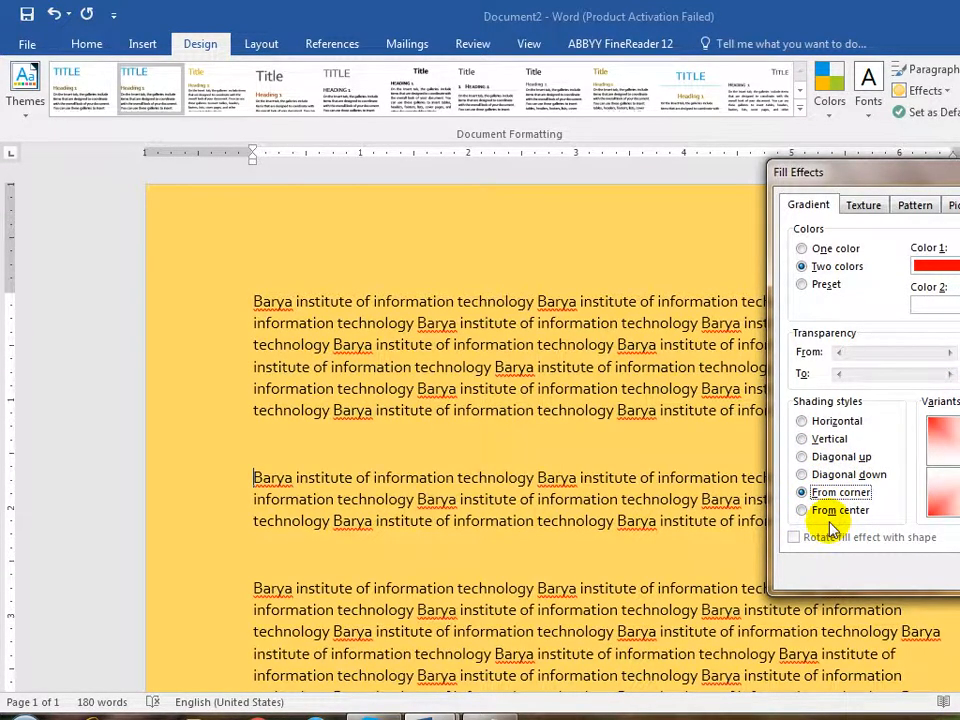
left_click(834, 476)
left_click(805, 510)
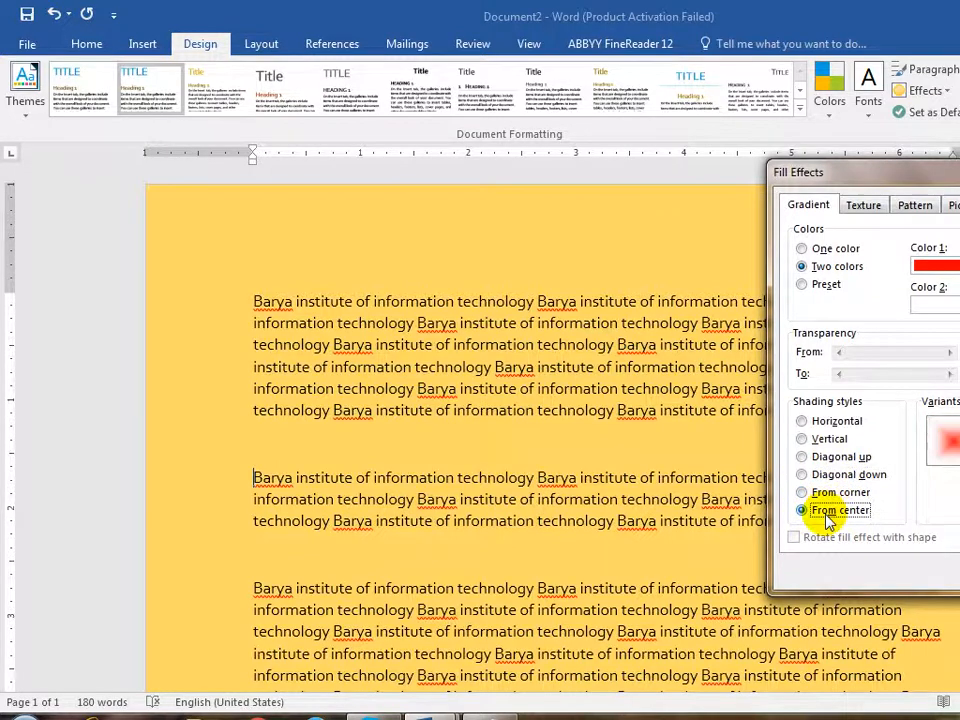
left_click(828, 440)
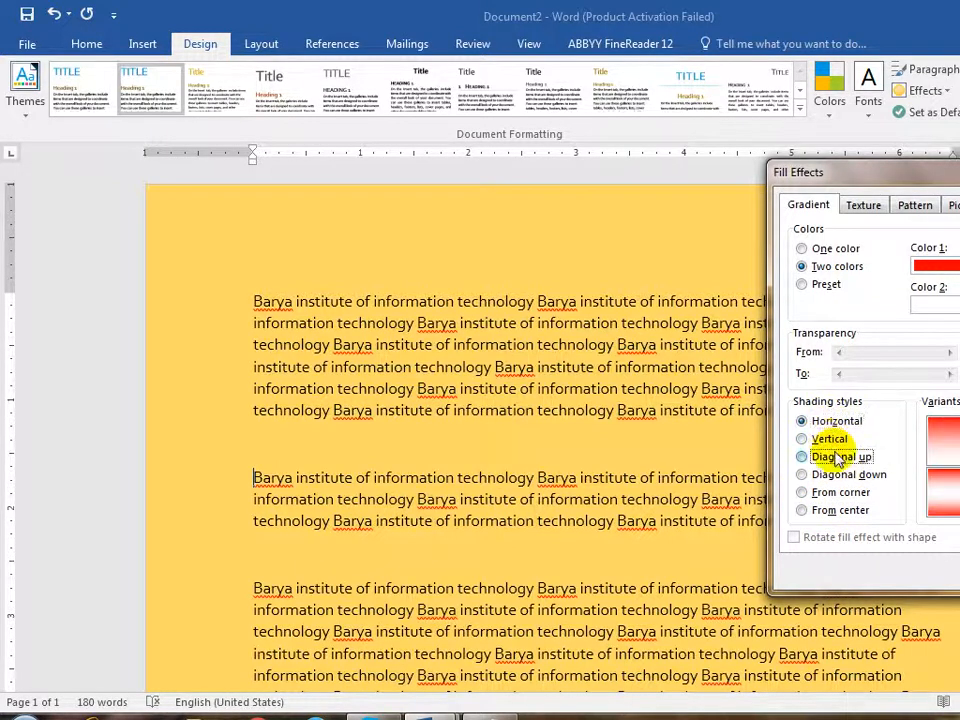
left_click(830, 456)
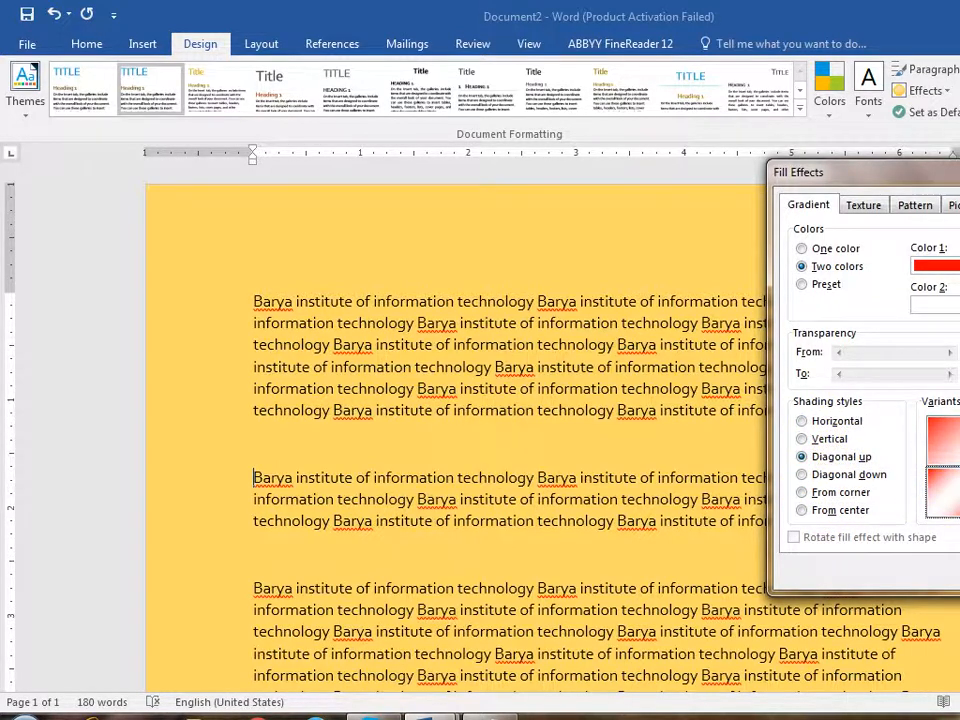
key("Return")
scroll(874, 478, "down", 10)
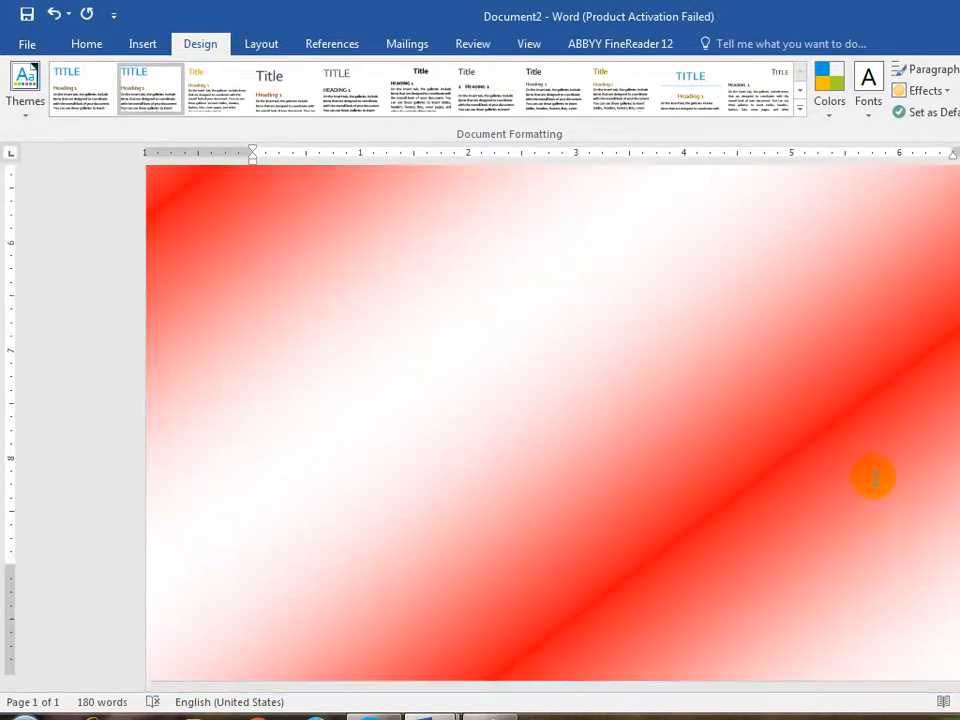
scroll(874, 478, "up", 5)
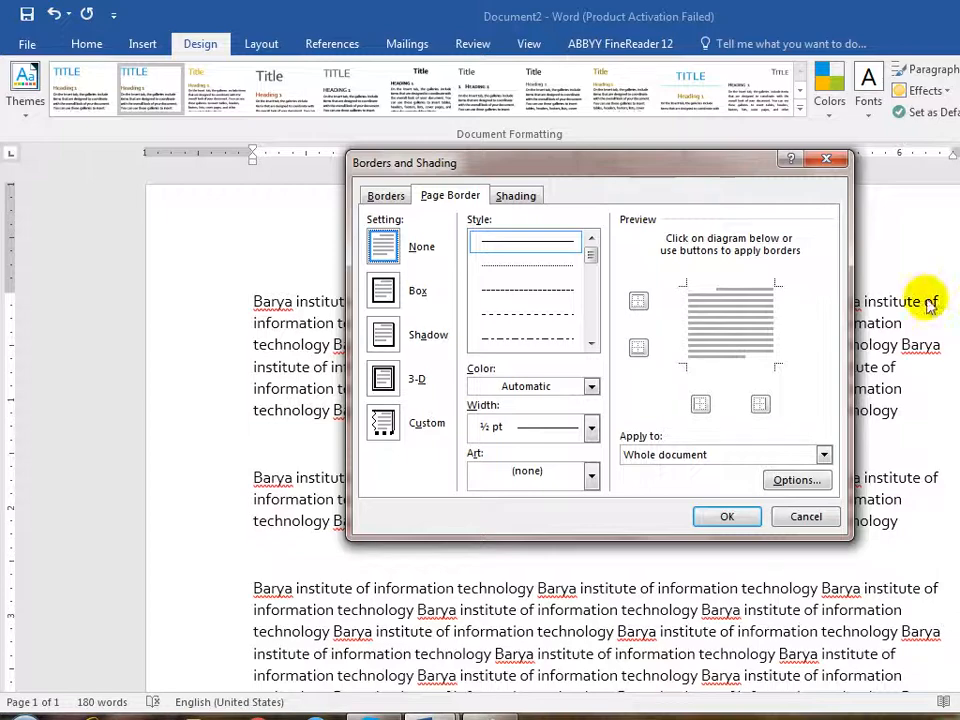
- Apply a thick solid-line box border around the page
left_click_drag(594, 254, 594, 281)
left_click(552, 270)
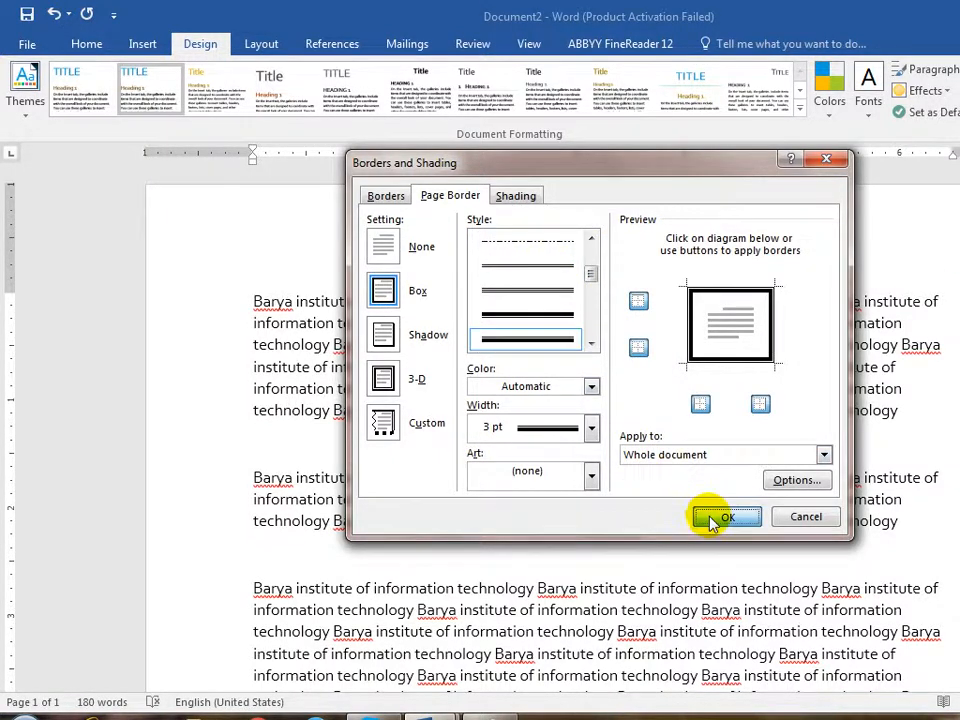
left_click(710, 516)
scroll(693, 491, "down", 10)
scroll(690, 486, "down", 3)
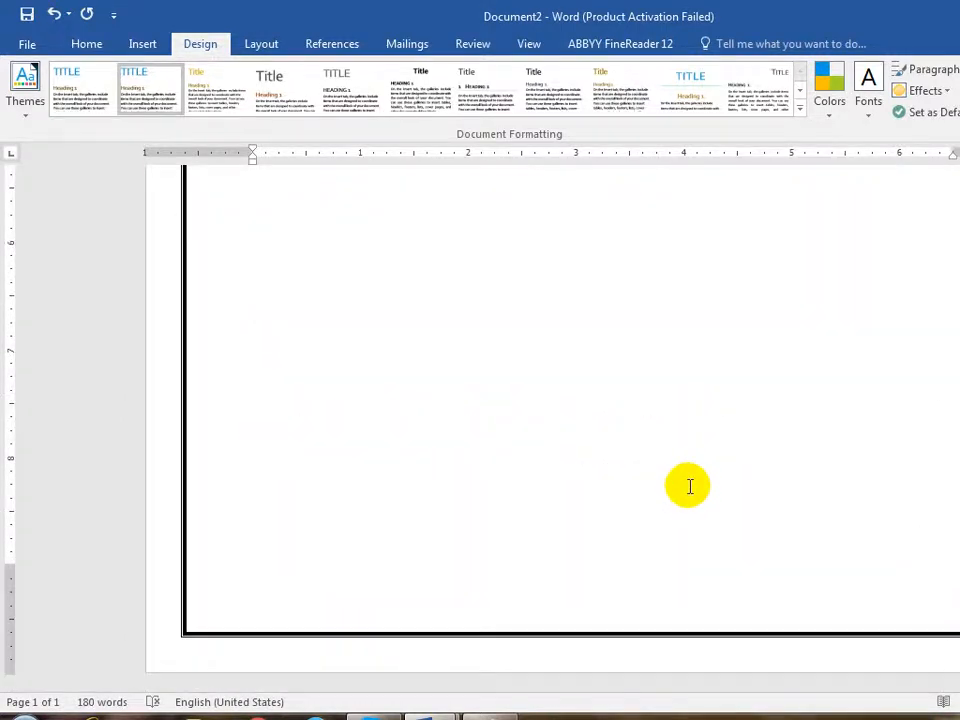
scroll(690, 486, "up", 15)
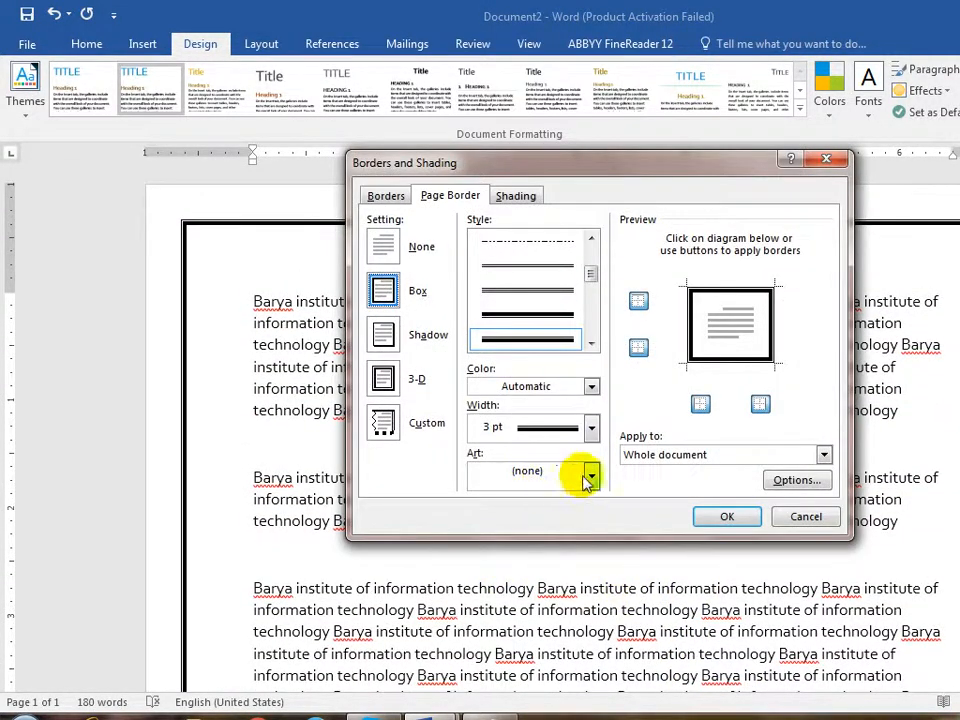
- Replace it with a black-and-white triangle-pattern art border, 24 pt wide
left_click(591, 478)
left_click_drag(593, 508, 589, 563)
left_click(525, 503)
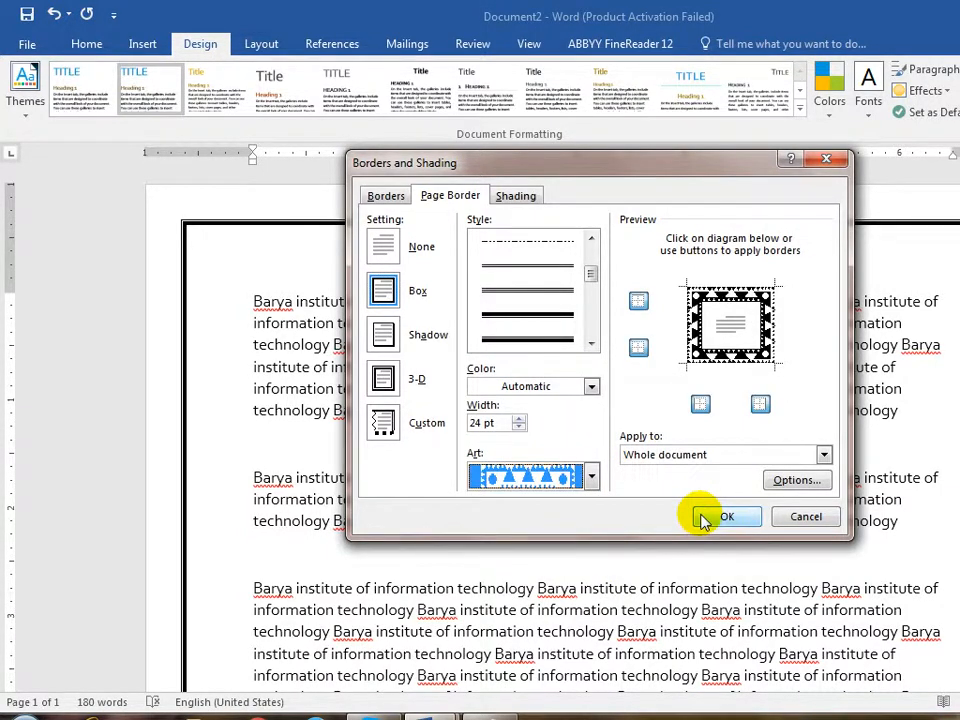
left_click(722, 517)
scroll(690, 508, "down", 10)
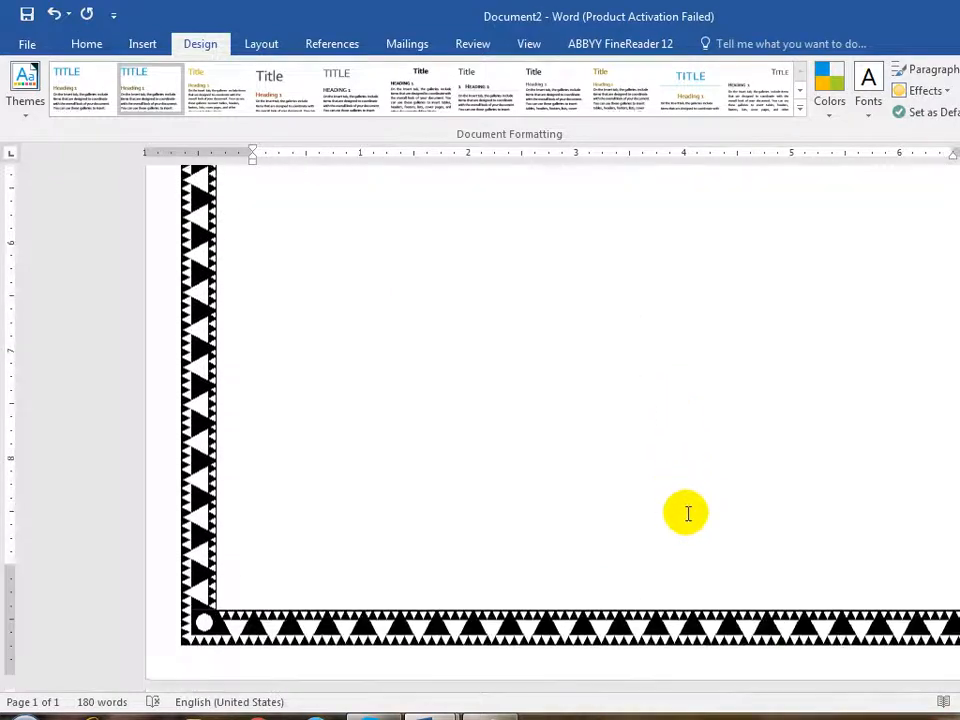
scroll(707, 523, "up", 6)
scroll(709, 524, "up", 4)
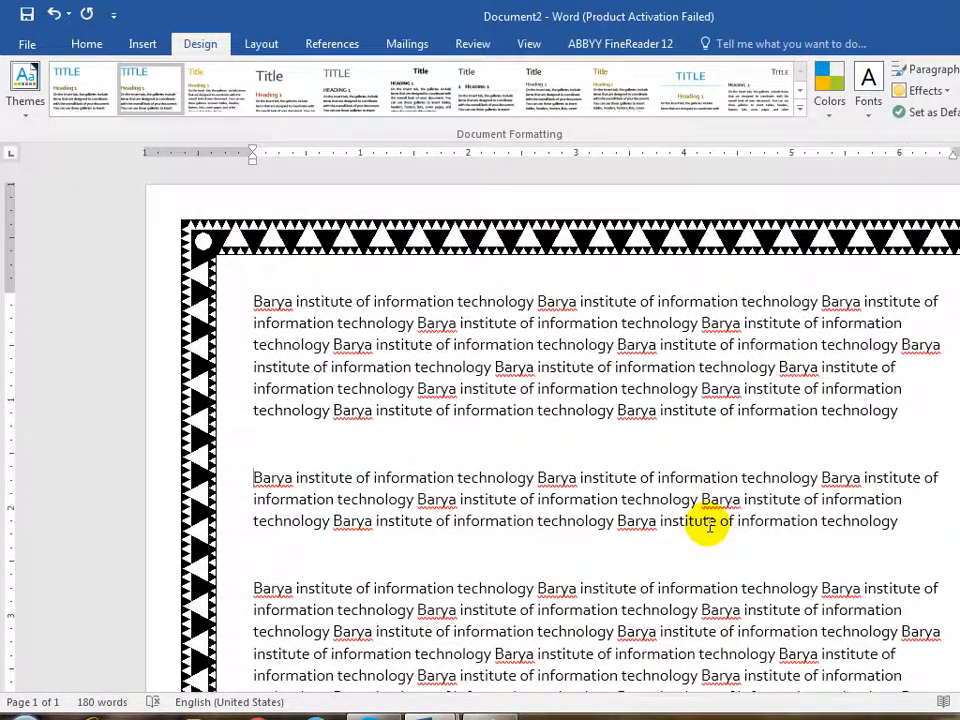
left_click(490, 717)
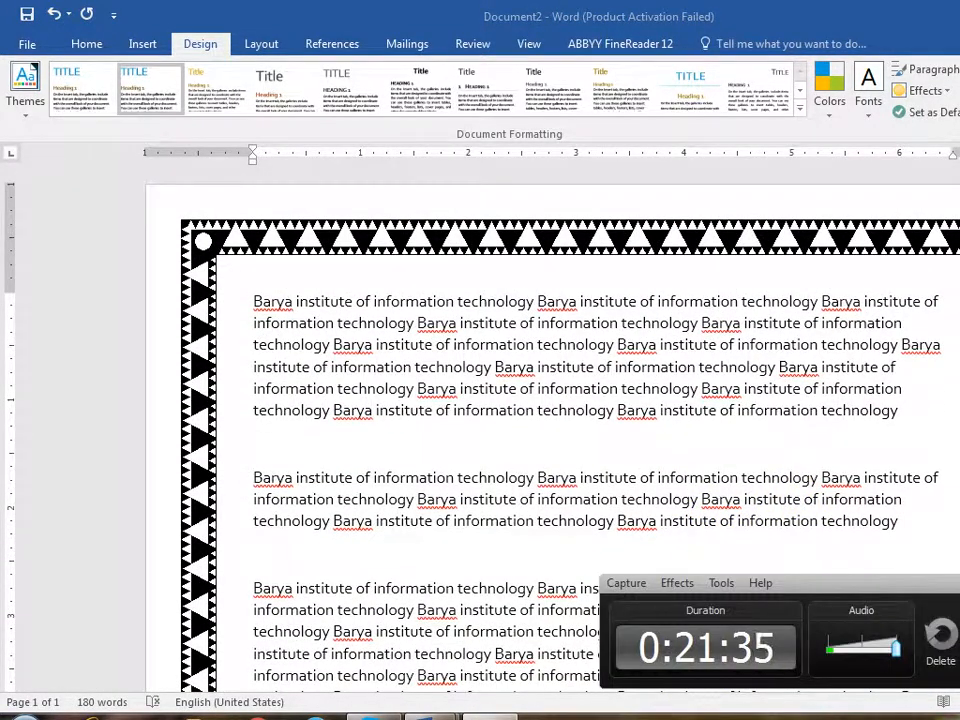